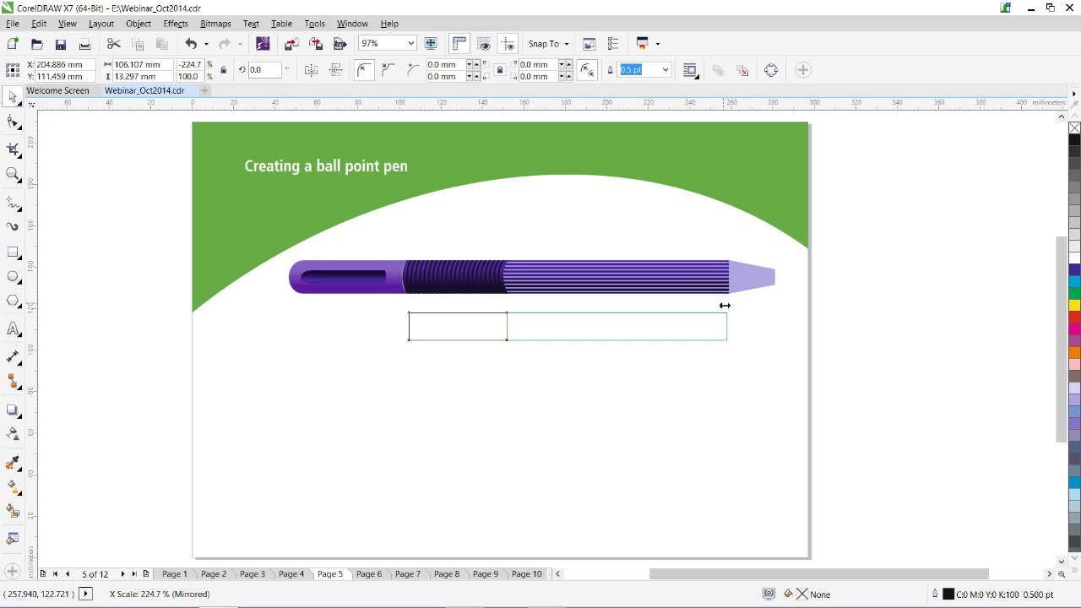
# Mirror-copy the grip rectangle as a barrel section about 106 mm long, and mirror-copy that as an end section about 23 mm long.
pyautogui.moveTo(725, 305); pyautogui.dragTo(724, 305)
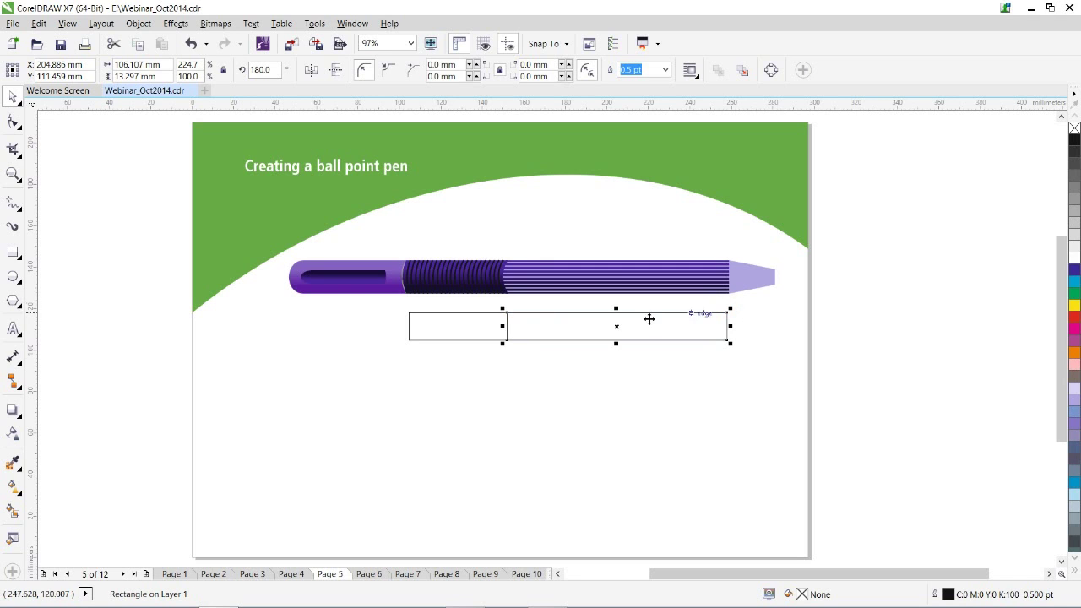
pyautogui.moveTo(503, 326); pyautogui.dragTo(772, 319)
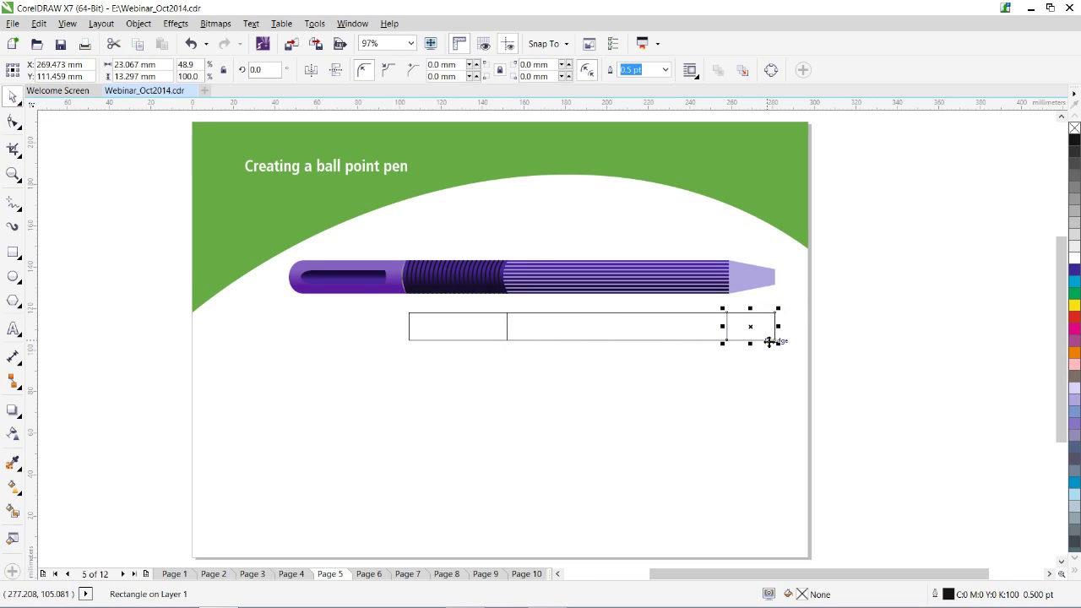
pyautogui.click(13, 120)
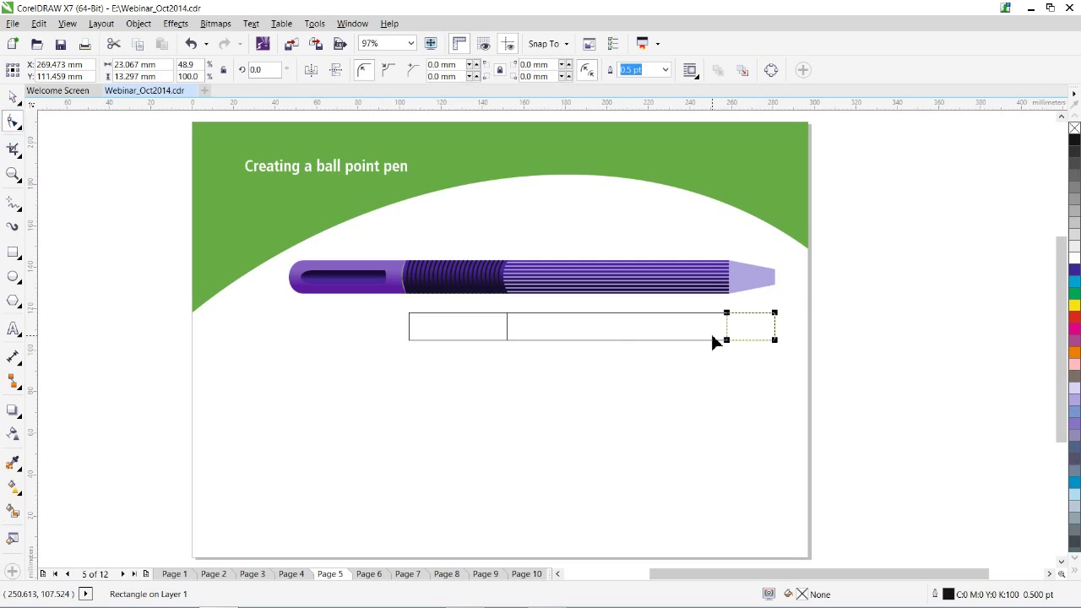
pyautogui.click(775, 314)
pyautogui.moveTo(774, 313)
pyautogui.mouseDown()
pyautogui.moveTo(762, 313)
pyautogui.moveTo(775, 309)
pyautogui.mouseUp()
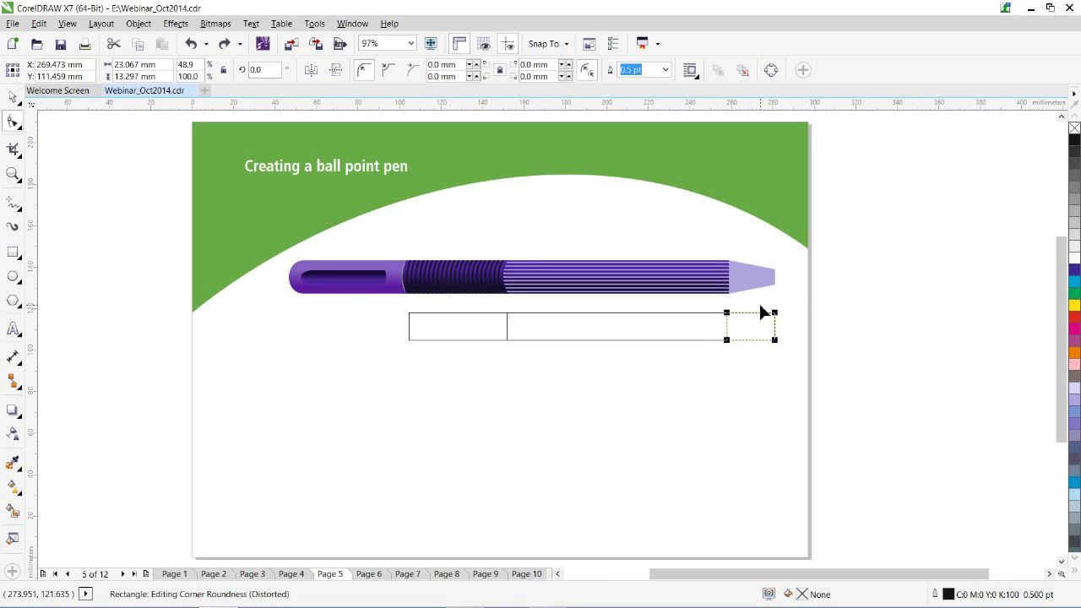
# Convert the short end rectangle to curves and select its upper outer corner node.
pyautogui.click(141, 24)
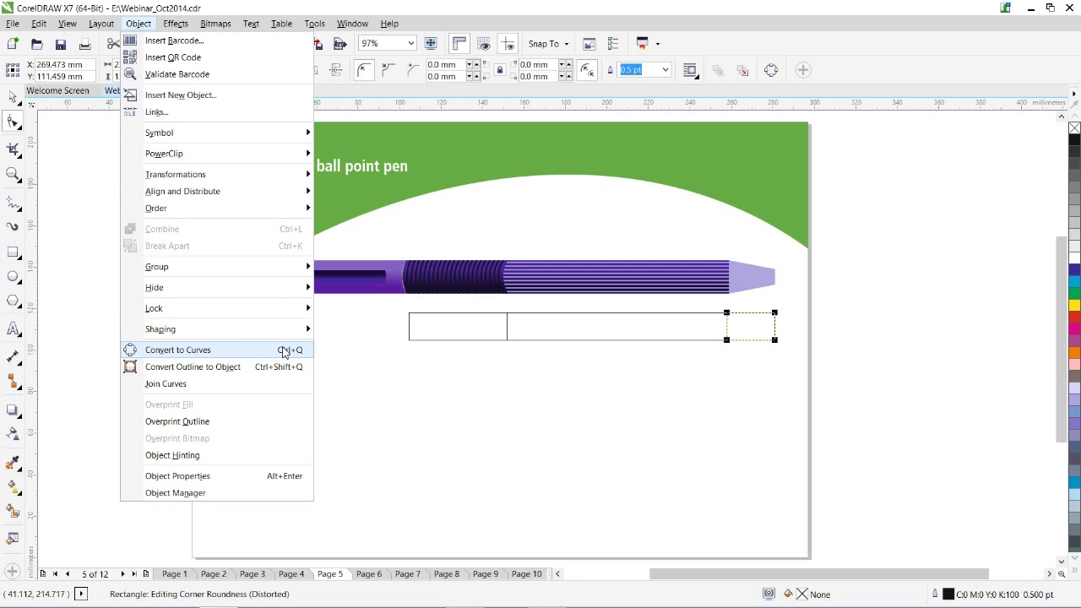
pyautogui.click(195, 353)
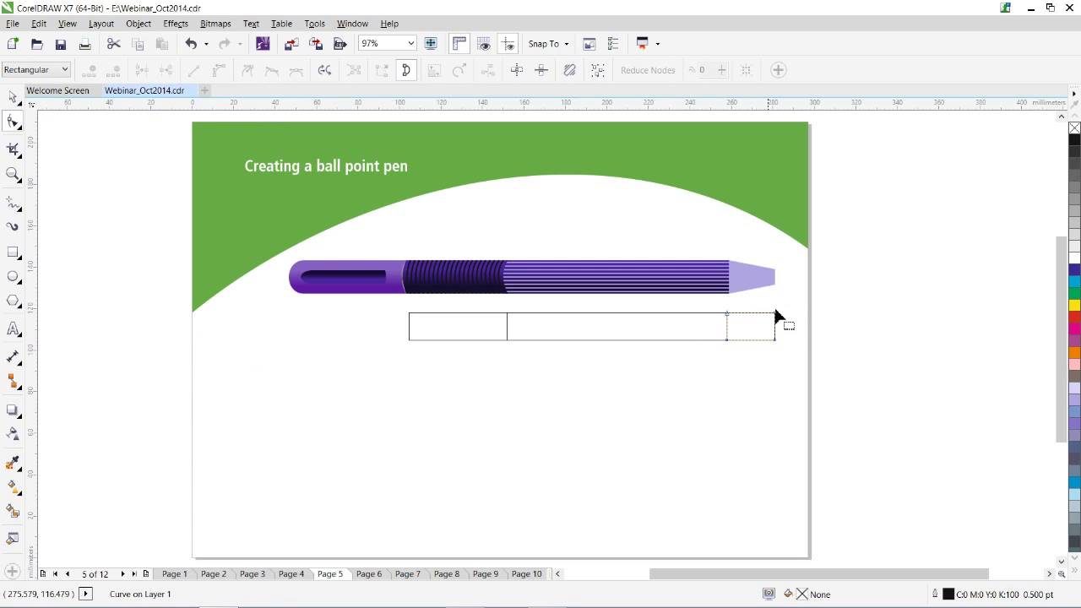
pyautogui.moveTo(791, 302); pyautogui.dragTo(765, 321)
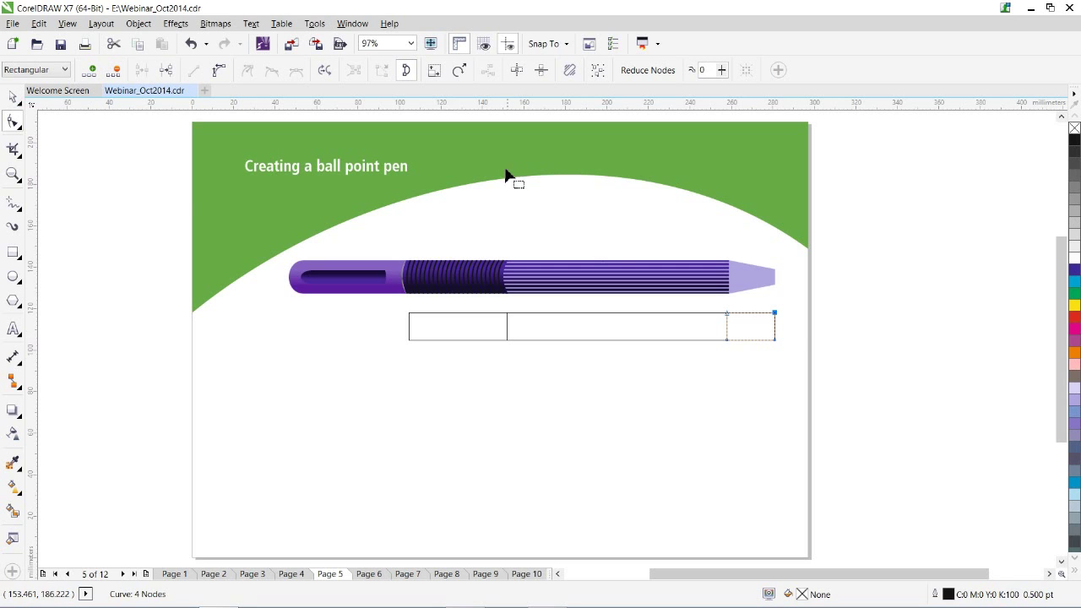
# Deselect everything and set the document's nudge distance to 2 mm.
pyautogui.click(12, 95)
pyautogui.click(106, 166)
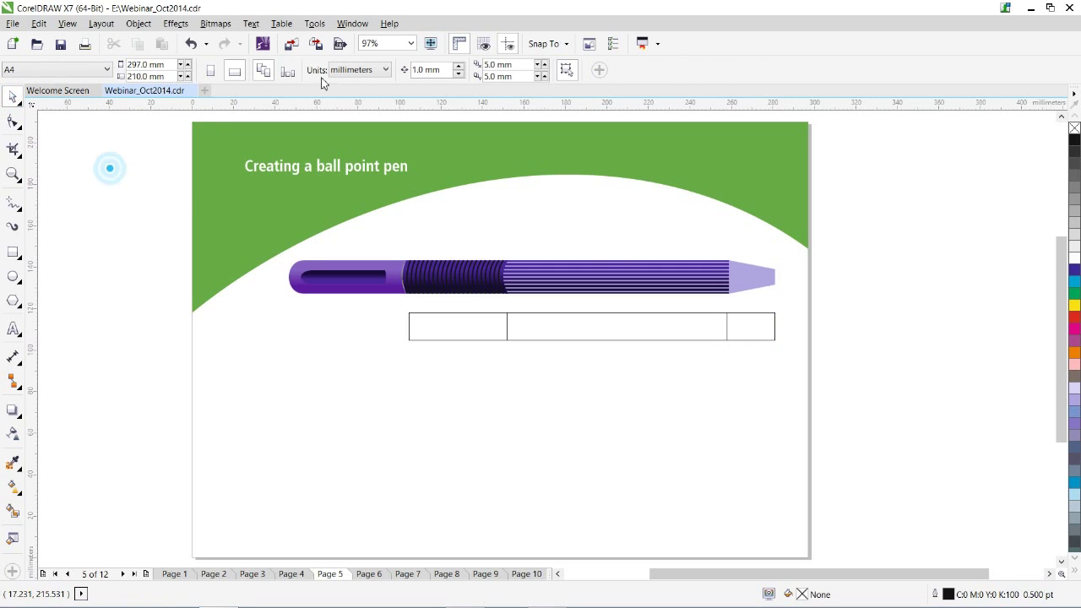
pyautogui.click(439, 70)
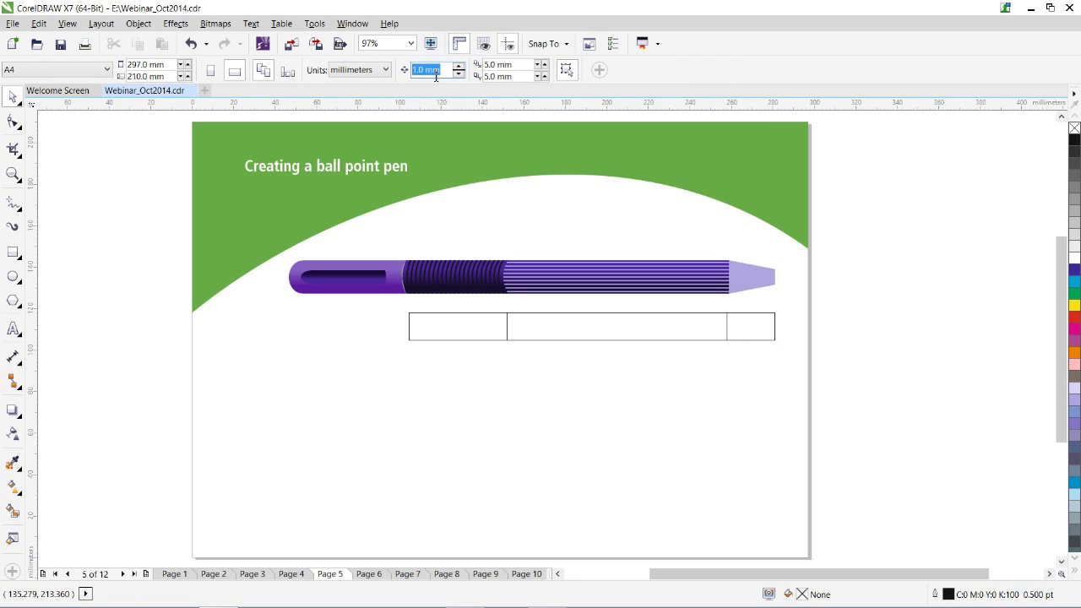
pyautogui.click(143, 294)
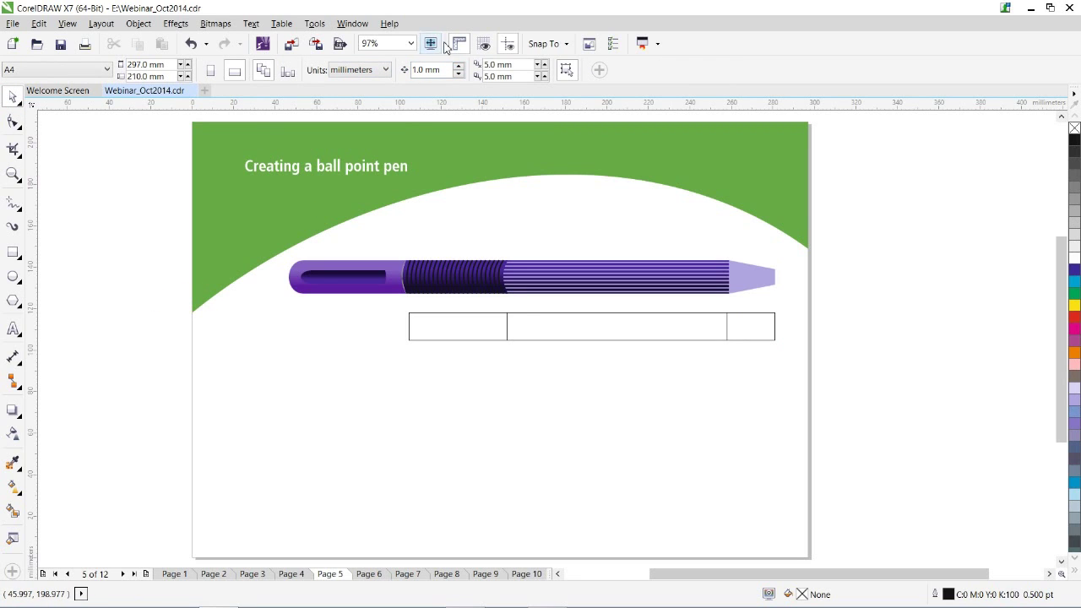
pyautogui.click(442, 70)
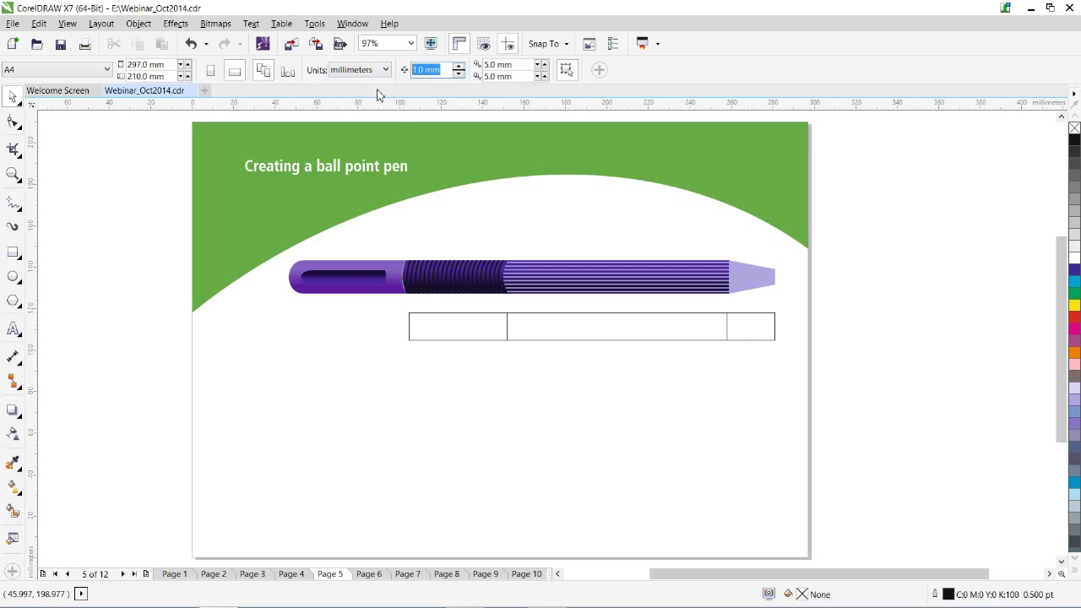
pyautogui.write('2')
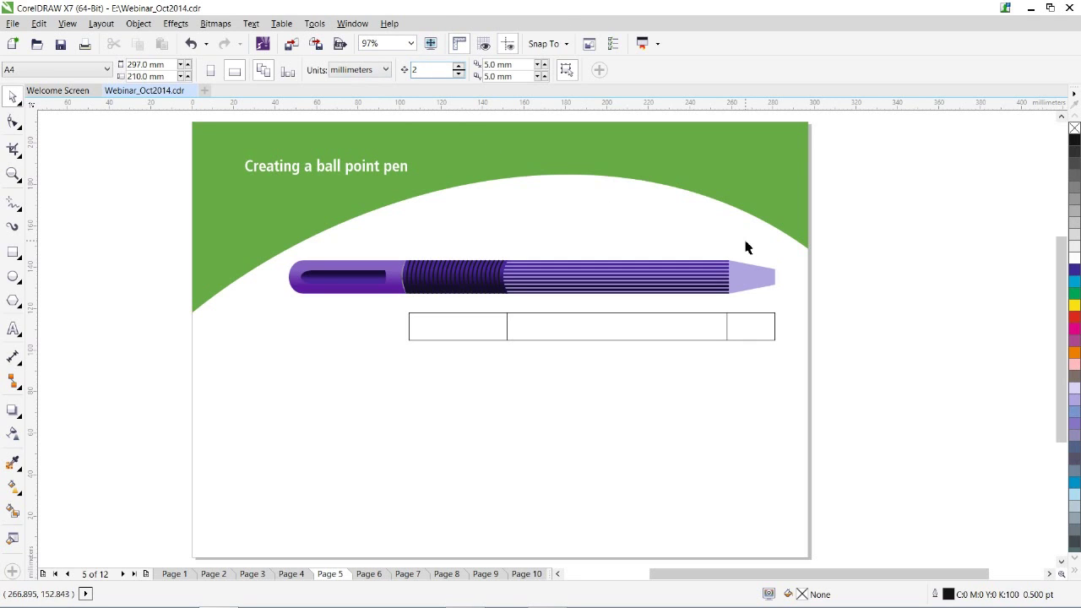
pyautogui.press('Return')
# Nudge the end section's upper outer corner node down by about 4 mm.
pyautogui.press('F10')
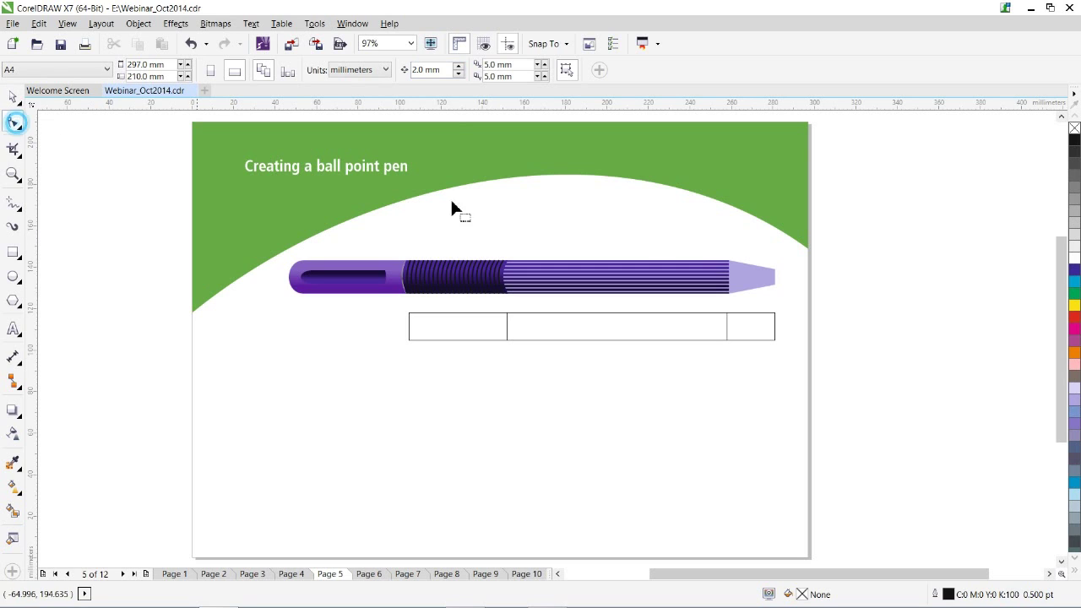
pyautogui.click(763, 311)
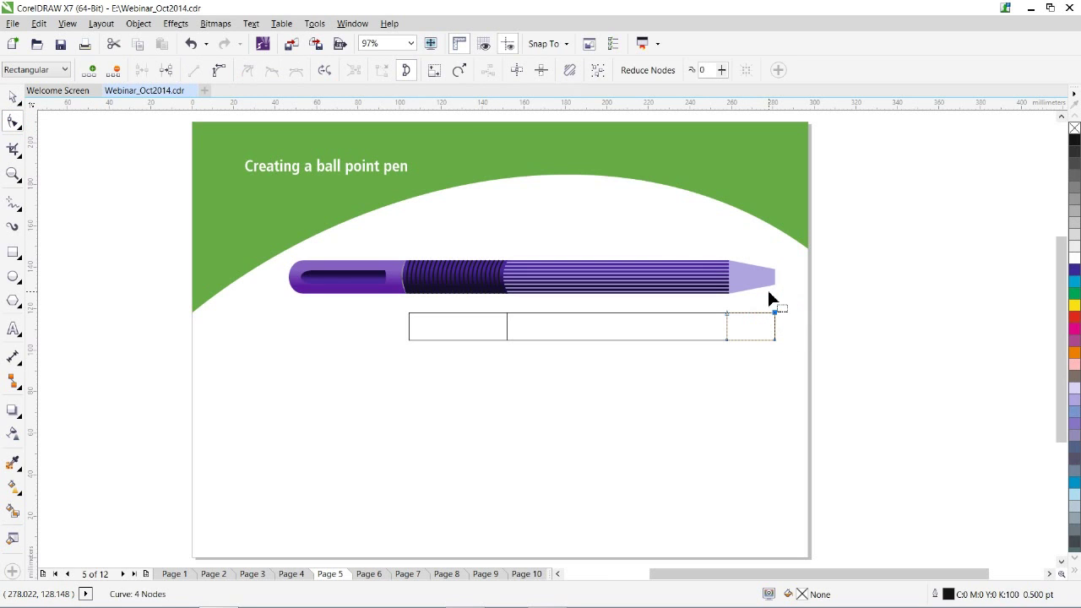
pyautogui.press('Down')
pyautogui.click(13, 174)
pyautogui.moveTo(768, 373); pyautogui.dragTo(675, 357)
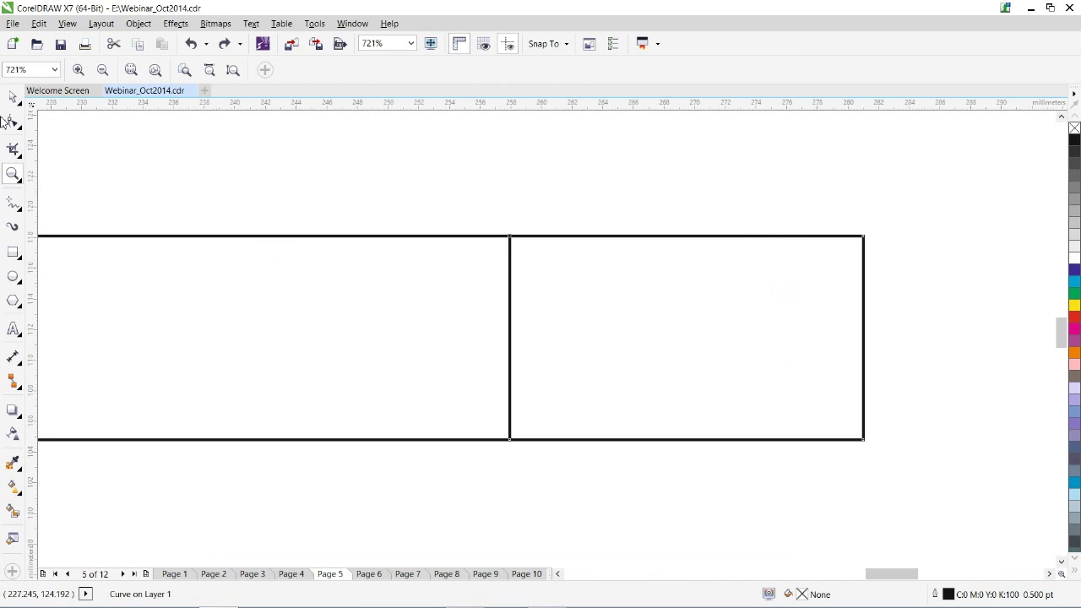
pyautogui.click(13, 121)
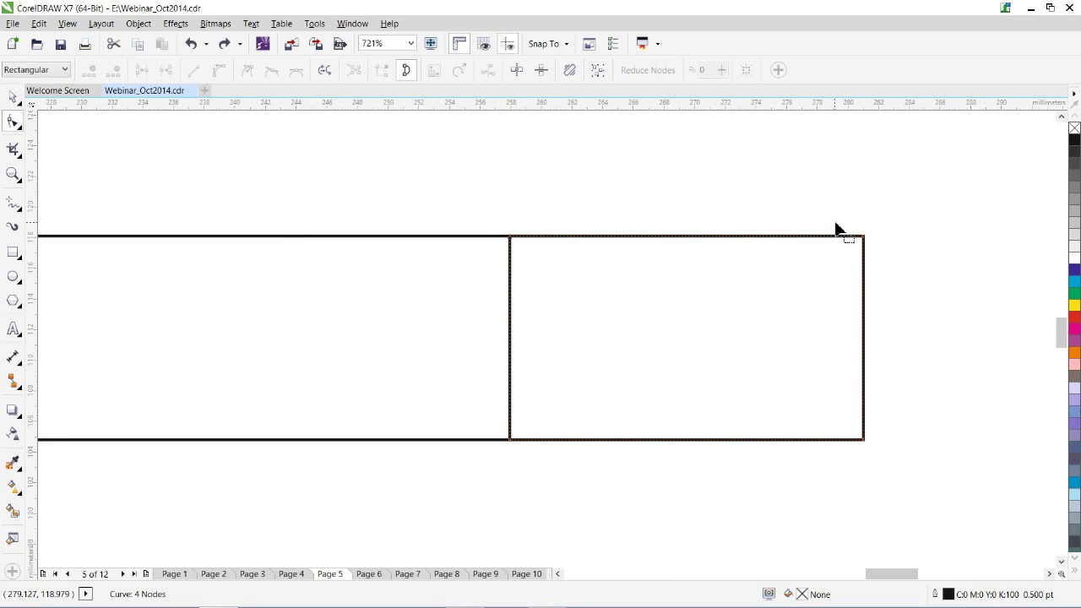
pyautogui.moveTo(843, 205); pyautogui.dragTo(891, 273)
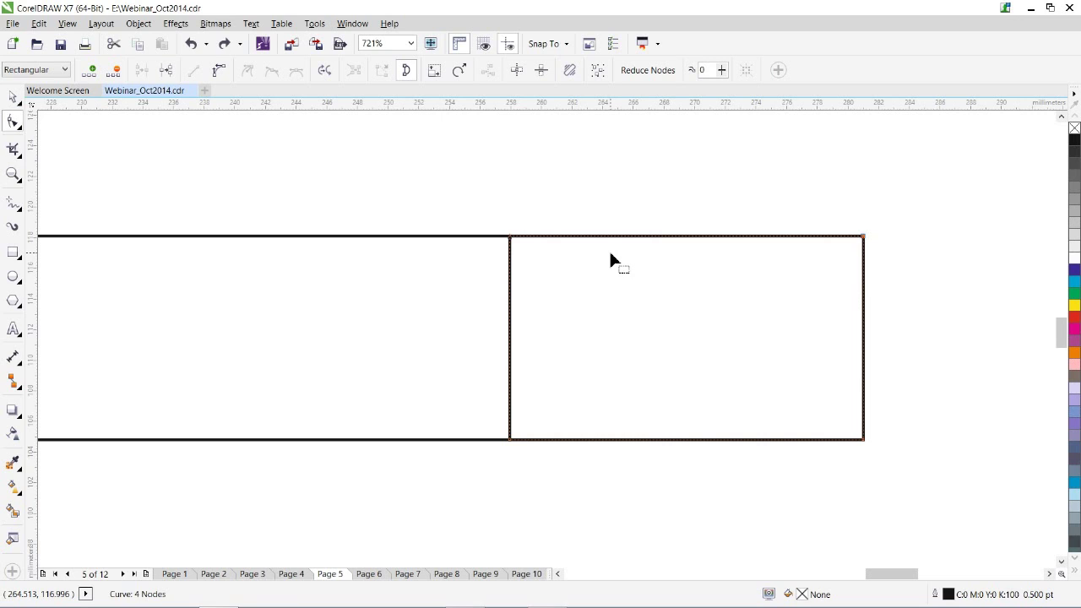
pyautogui.hotkey('ctrl', 'shift', 'z')
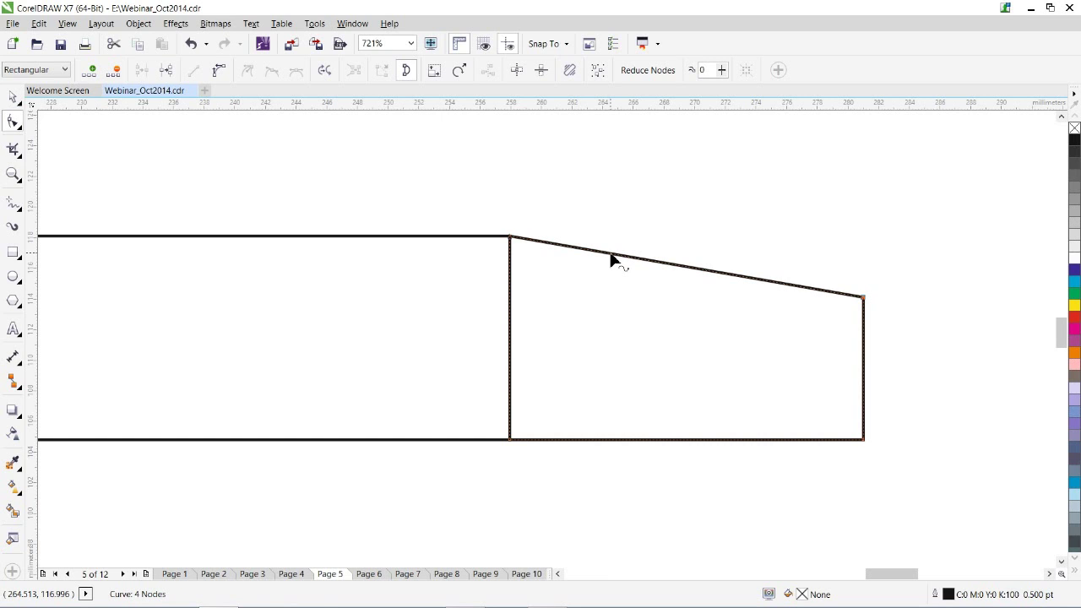
# Nudge the end section's lower outer corner node up by about 4 mm to form a symmetrical taper.
pyautogui.moveTo(910, 403); pyautogui.dragTo(823, 482)
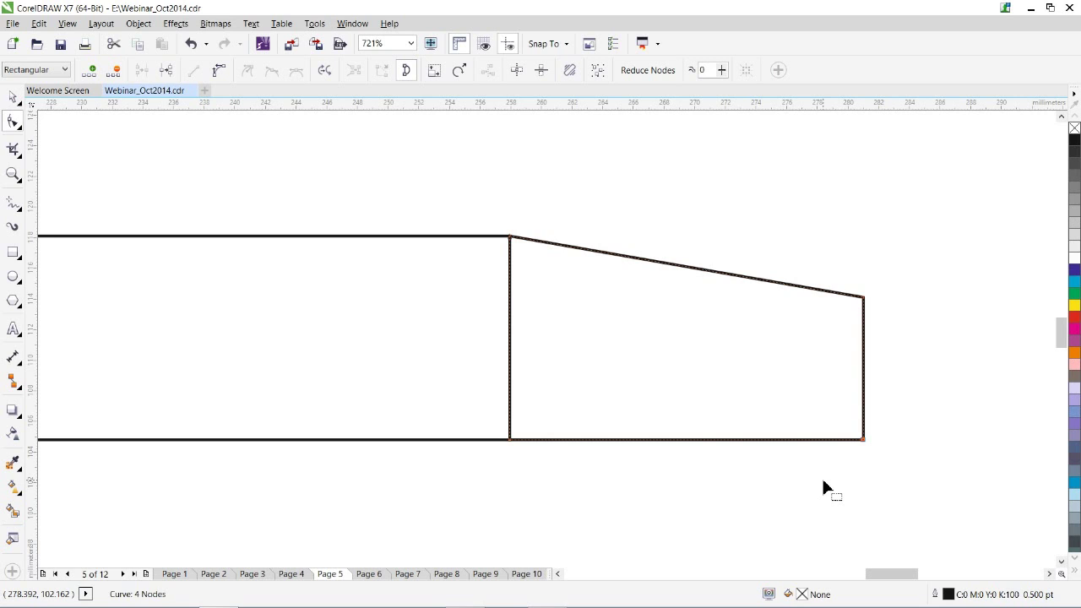
pyautogui.press('Up')
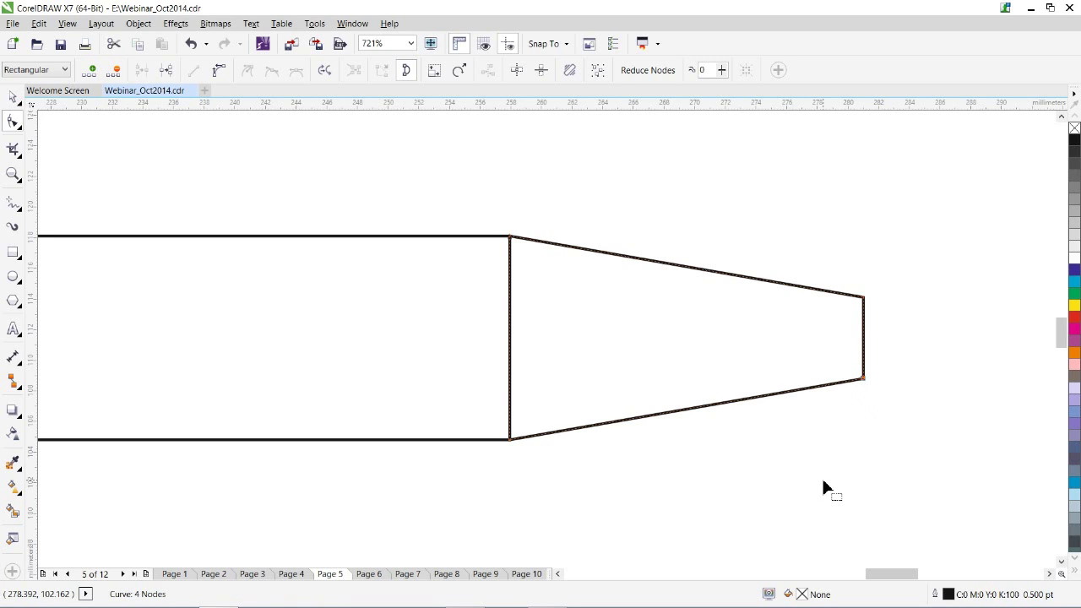
pyautogui.click(13, 174)
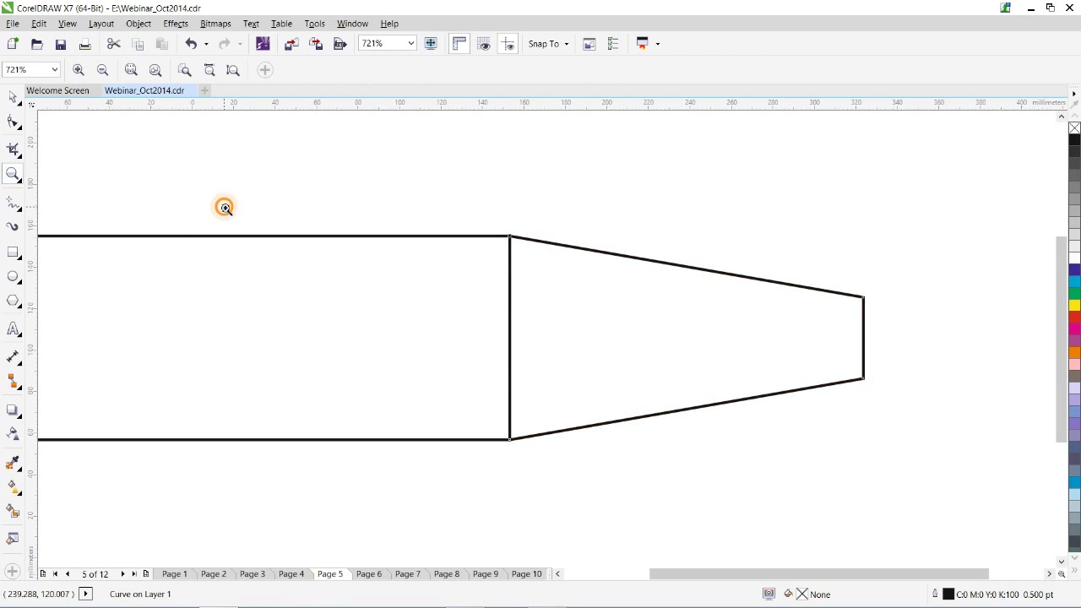
pyautogui.hotkey('shift', 'F4')
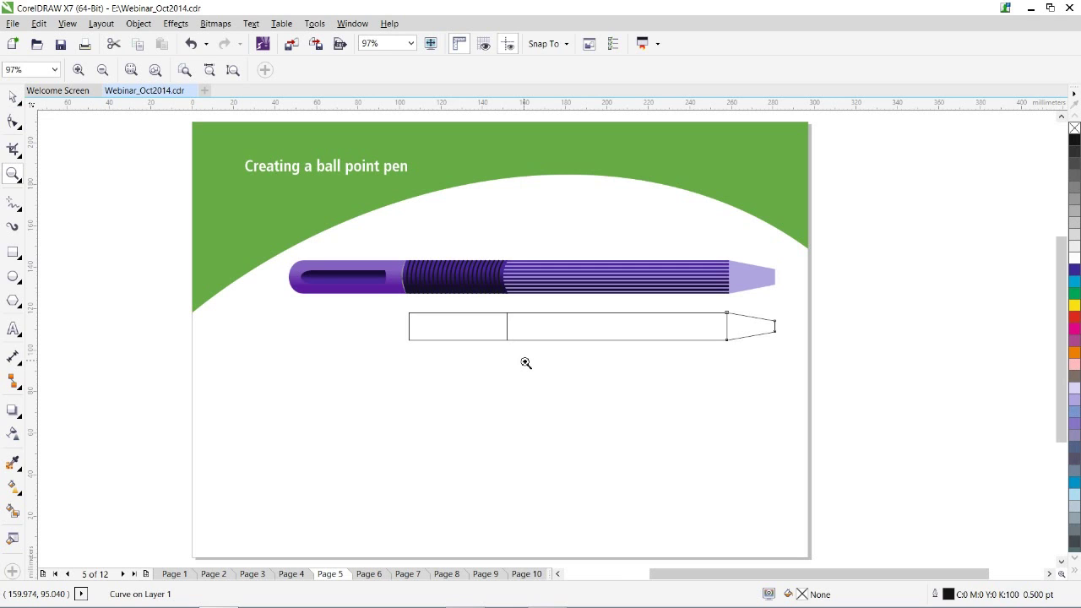
# Place a mirrored copy of the tapered end against the grip section's free end and delete the leftover copy inside the barrel.
pyautogui.click(13, 96)
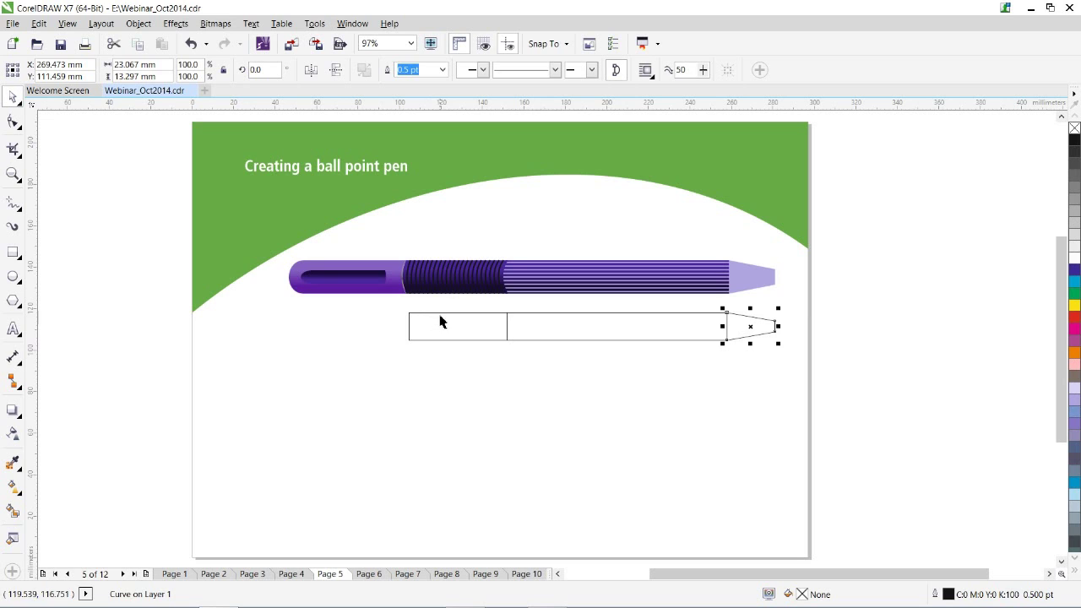
pyautogui.click(442, 317)
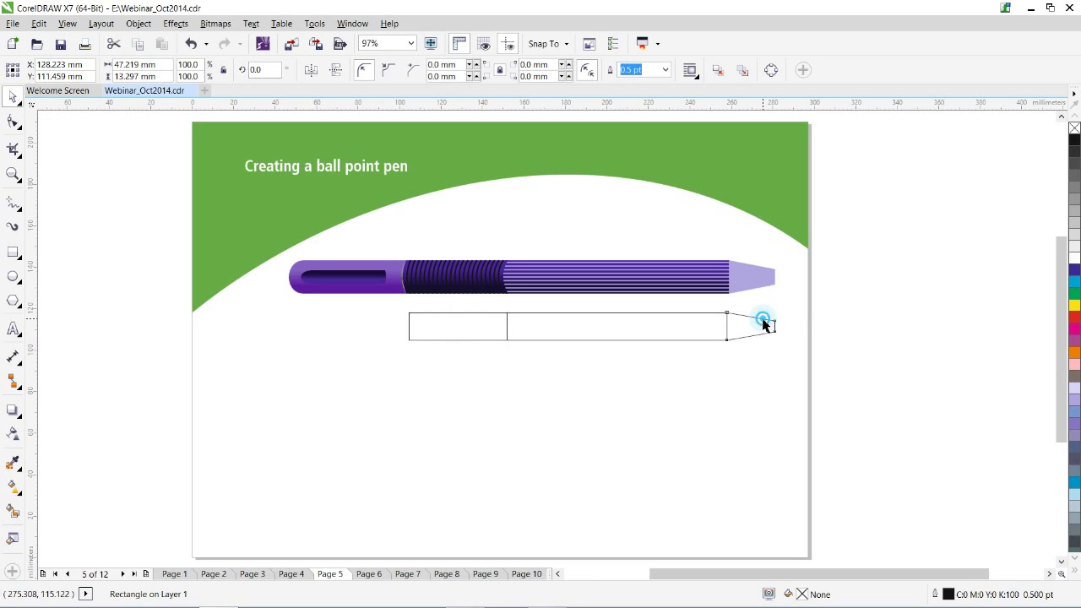
pyautogui.click(775, 325)
pyautogui.moveTo(779, 327); pyautogui.dragTo(700, 333)
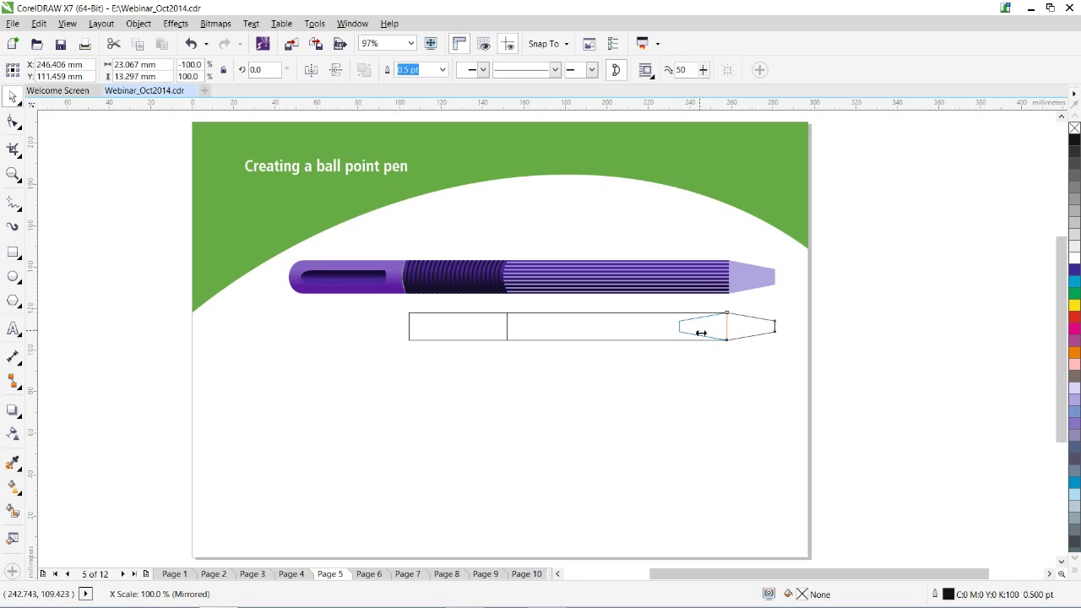
pyautogui.moveTo(700, 333); pyautogui.dragTo(409, 333)
pyautogui.click(729, 320)
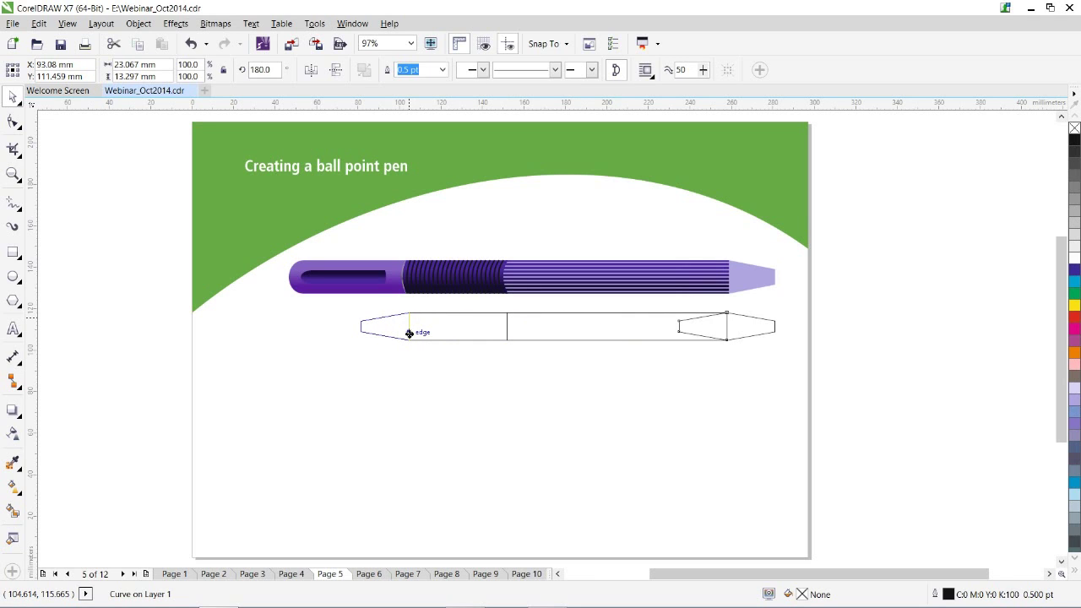
pyautogui.moveTo(409, 334); pyautogui.dragTo(410, 331)
pyautogui.click(680, 326)
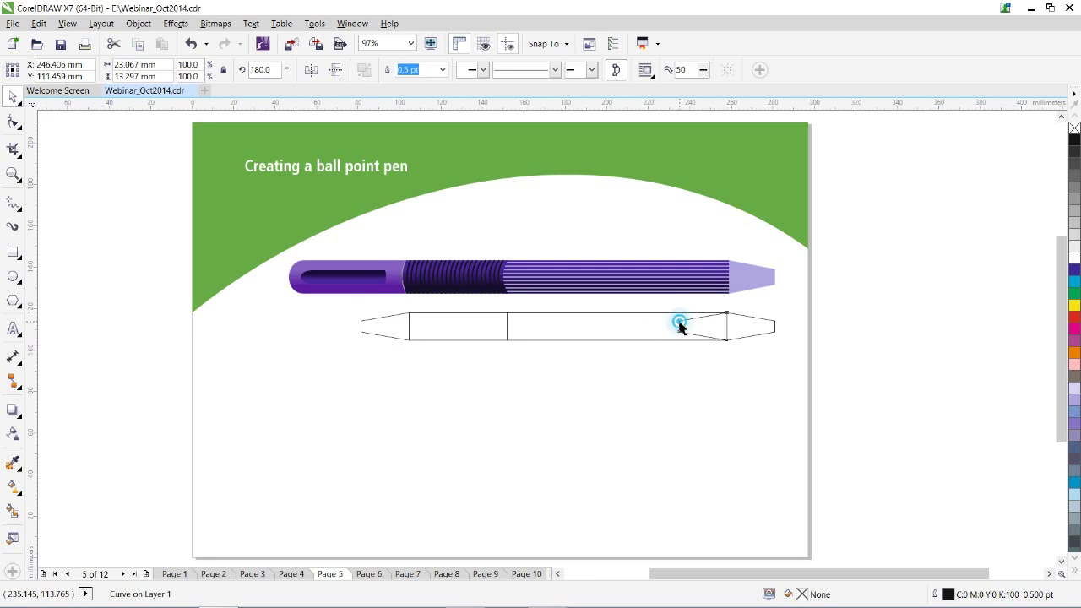
pyautogui.press('Escape')
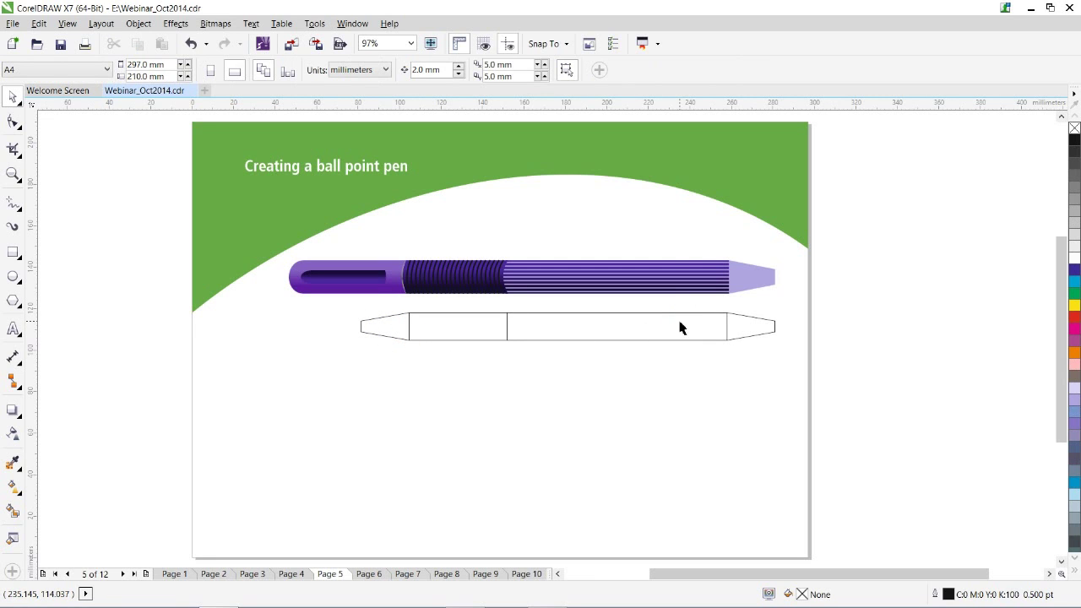
# Mirror-copy the grip rectangle beyond the grip-side taper and shrink the copy to about 21.8 by 2.0 mm, touching the taper's narrow end.
pyautogui.click(446, 321)
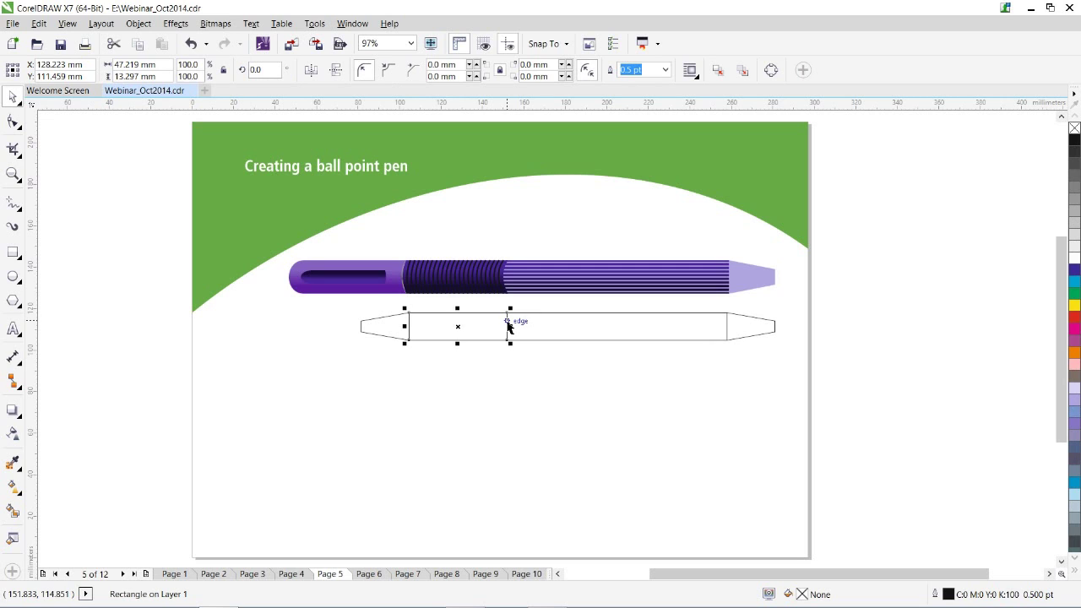
pyautogui.moveTo(509, 327); pyautogui.dragTo(363, 326)
pyautogui.click(11, 175)
pyautogui.moveTo(234, 282); pyautogui.dragTo(428, 385)
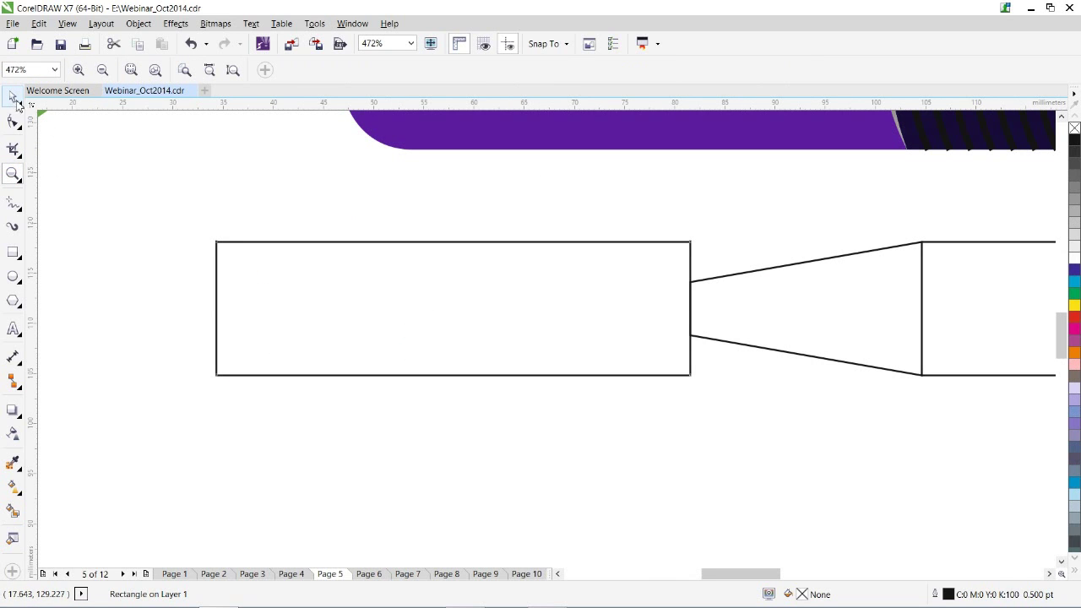
pyautogui.click(12, 96)
pyautogui.moveTo(451, 376); pyautogui.dragTo(478, 346)
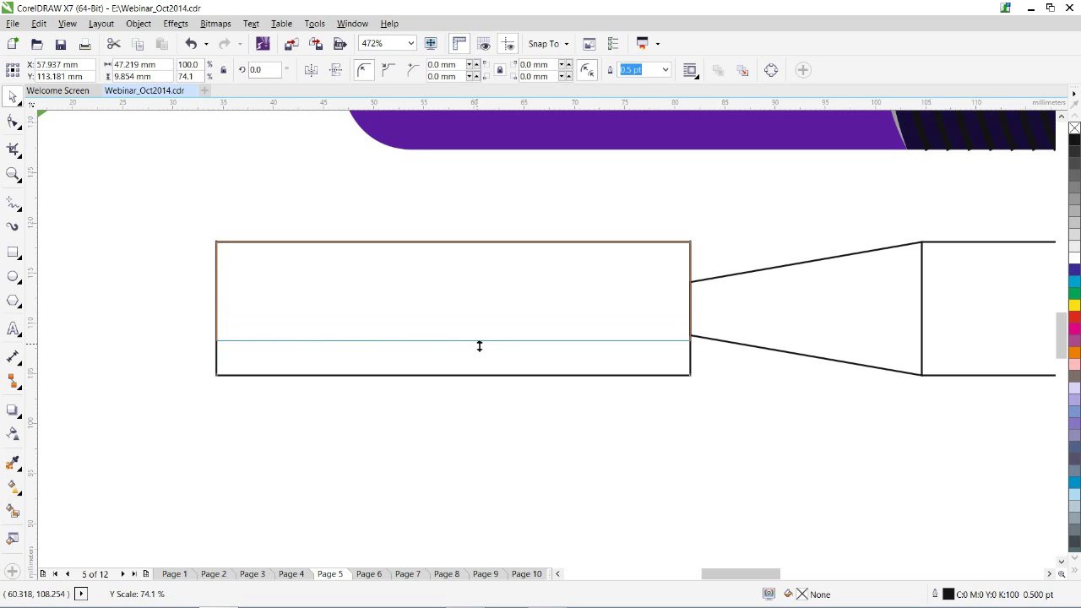
pyautogui.moveTo(480, 346); pyautogui.dragTo(478, 324)
pyautogui.moveTo(211, 308); pyautogui.dragTo(470, 369)
# Round all corners of the thin rectangle to a radius of about 1.018 mm so its ends are semicircular.
pyautogui.click(13, 120)
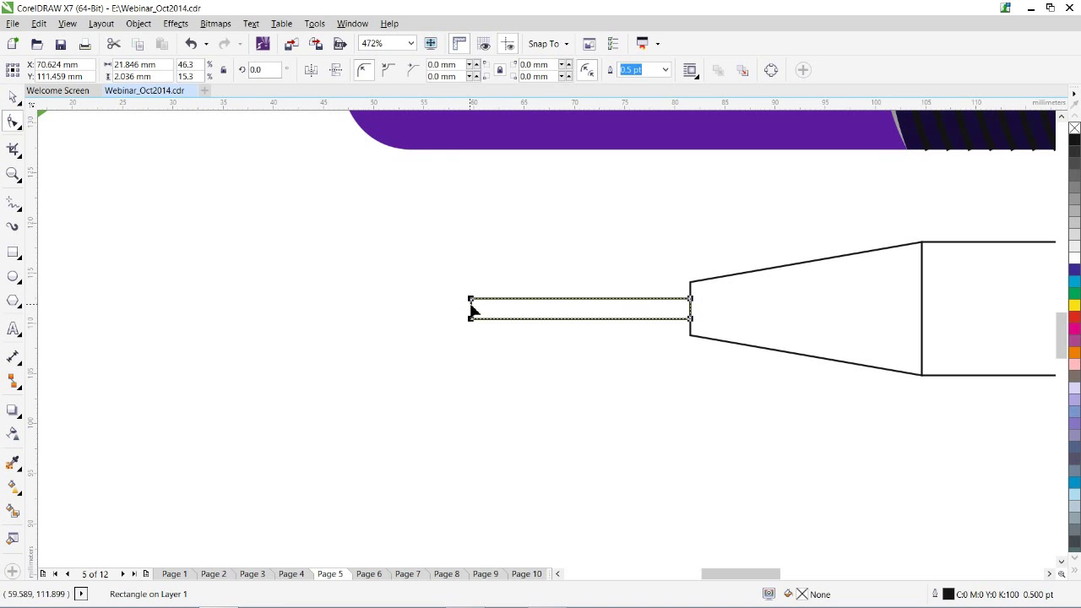
pyautogui.moveTo(470, 301); pyautogui.dragTo(477, 302)
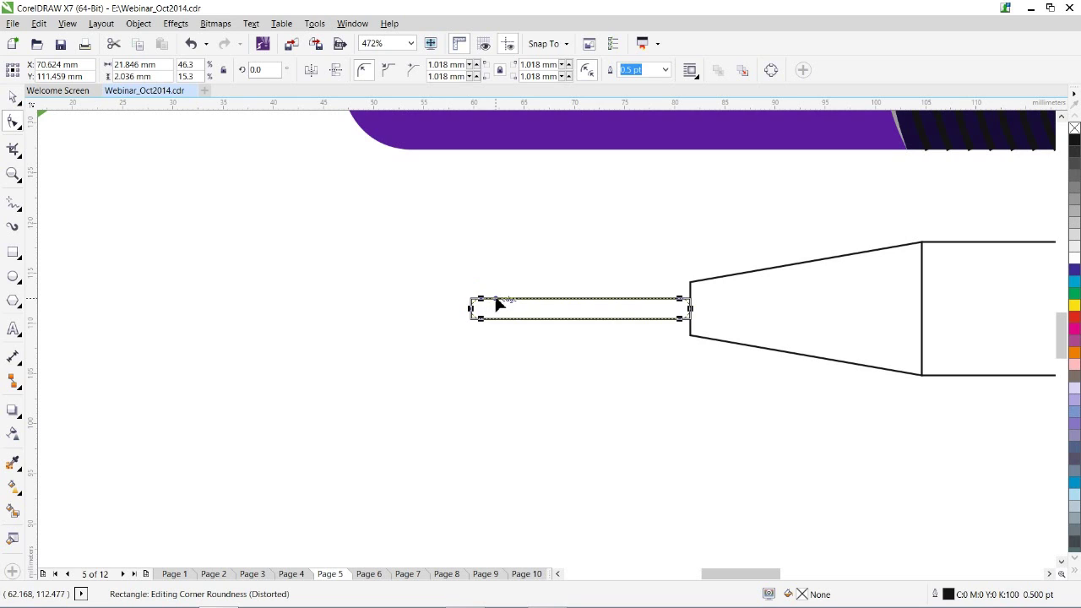
pyautogui.moveTo(498, 303); pyautogui.dragTo(498, 304)
# Move the rounded thin rectangle about 6 mm horizontally so it overlaps the narrow end of the grip-side taper.
pyautogui.click(13, 96)
pyautogui.moveTo(586, 316); pyautogui.dragTo(644, 311)
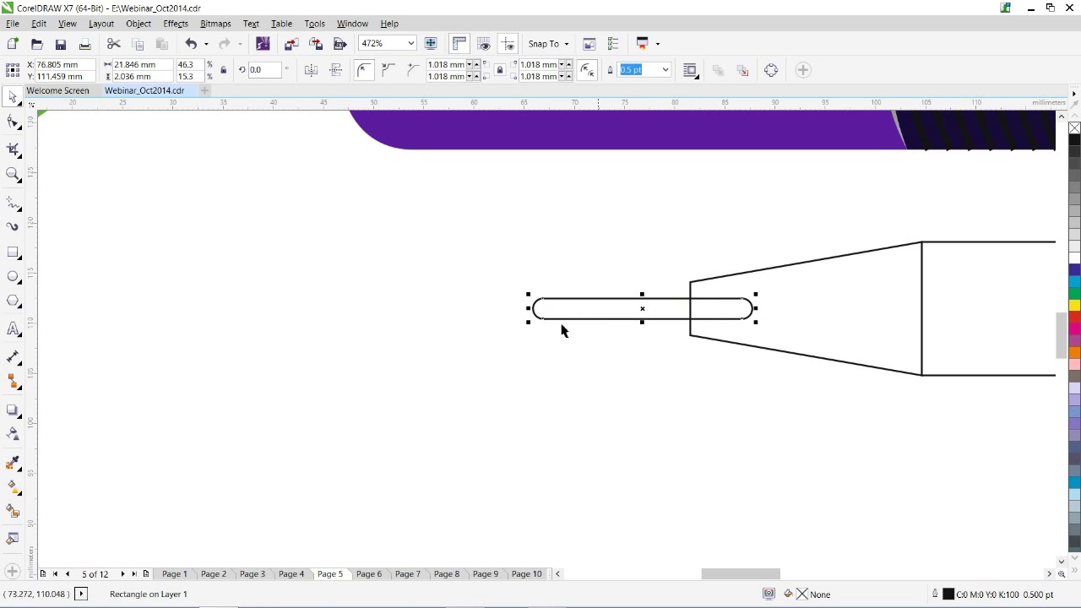
pyautogui.click(12, 174)
pyautogui.press('F4')
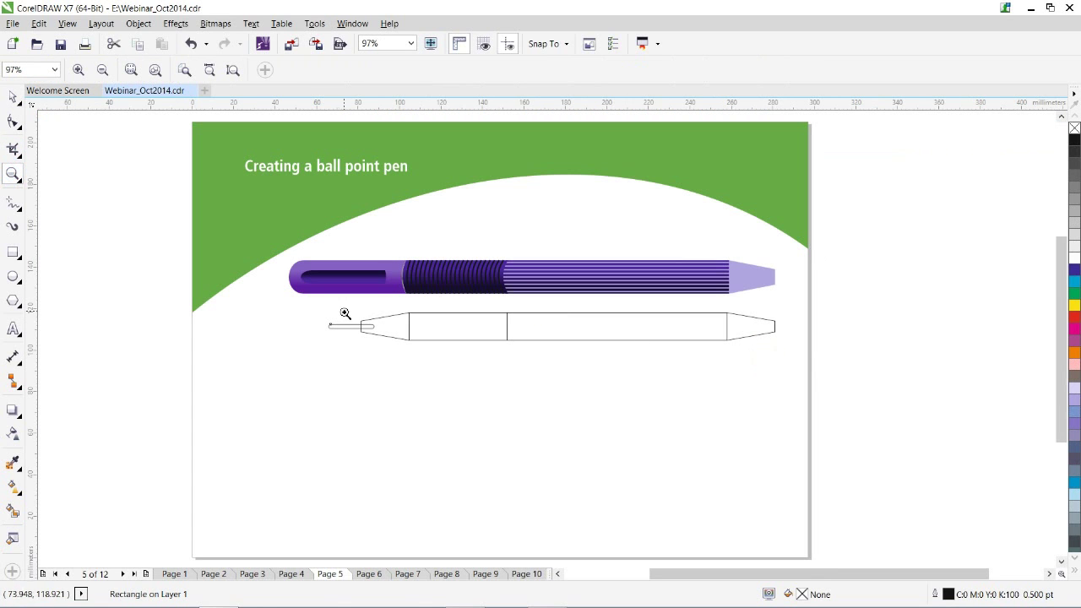
# Shorten the rounded refill rectangle to about 11.9 mm and move it so it slightly overlaps the taper's narrow end.
pyautogui.click(12, 97)
pyautogui.click(331, 327)
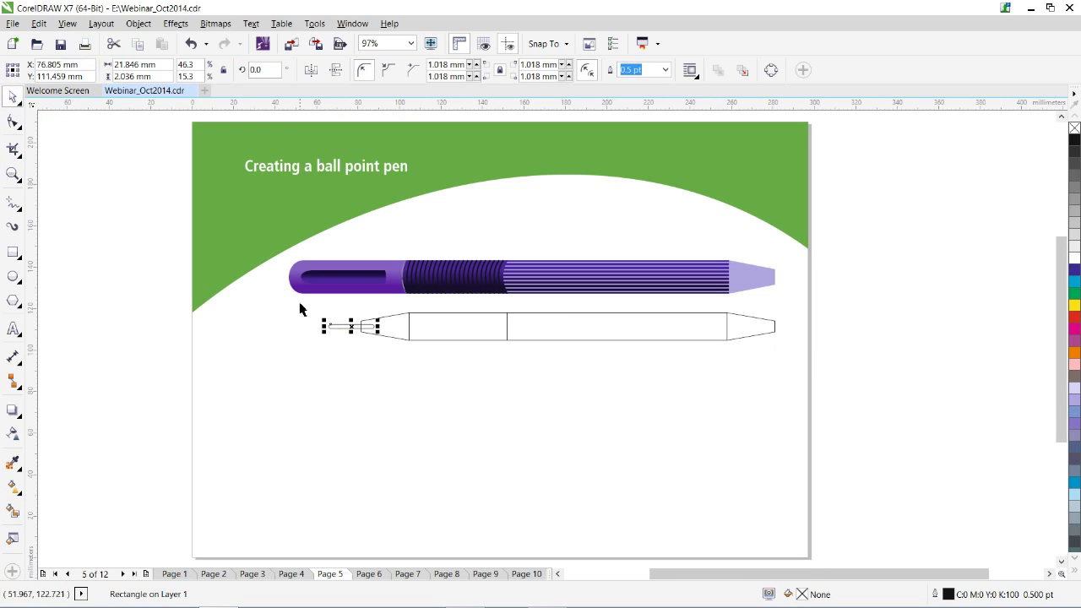
pyautogui.moveTo(303, 293); pyautogui.dragTo(451, 379)
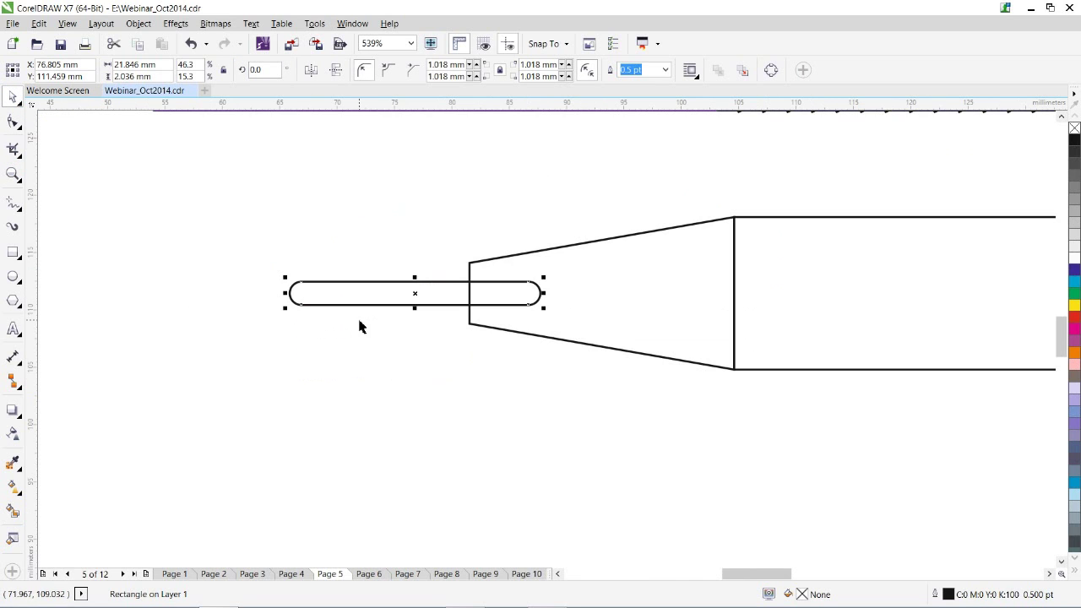
pyautogui.moveTo(543, 294); pyautogui.dragTo(486, 293)
pyautogui.moveTo(414, 292); pyautogui.dragTo(451, 299)
# Create two full-height copies of the grip rectangle, each narrowed to about 1.045 mm, one at each end of the grip.
pyautogui.click(13, 177)
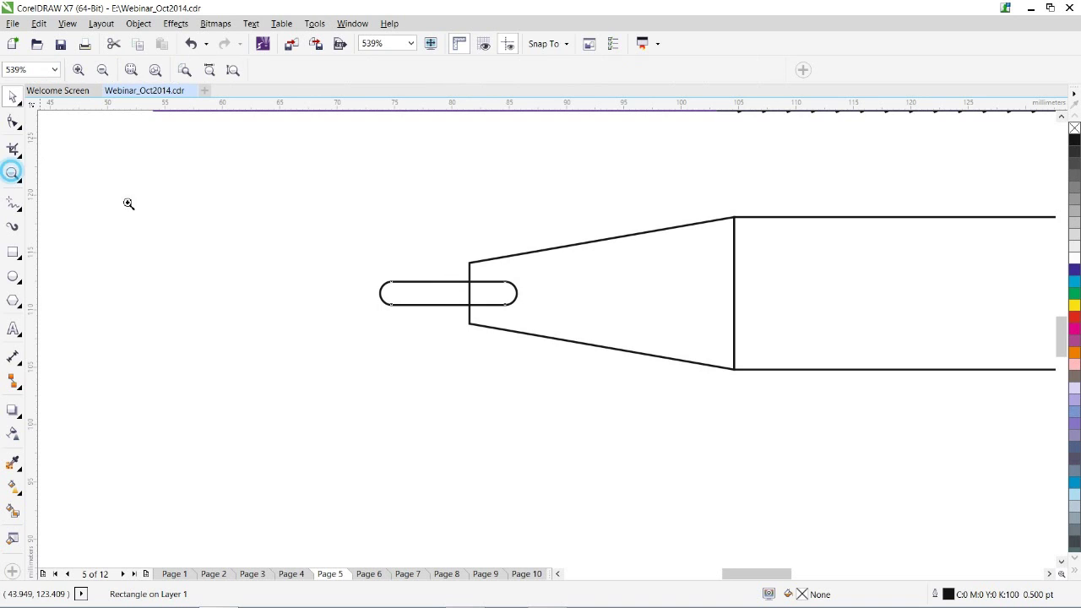
pyautogui.hotkey('shift', 'F4')
pyautogui.moveTo(366, 316); pyautogui.dragTo(583, 379)
pyautogui.hotkey('shift', 'F4')
pyautogui.moveTo(403, 241); pyautogui.dragTo(565, 385)
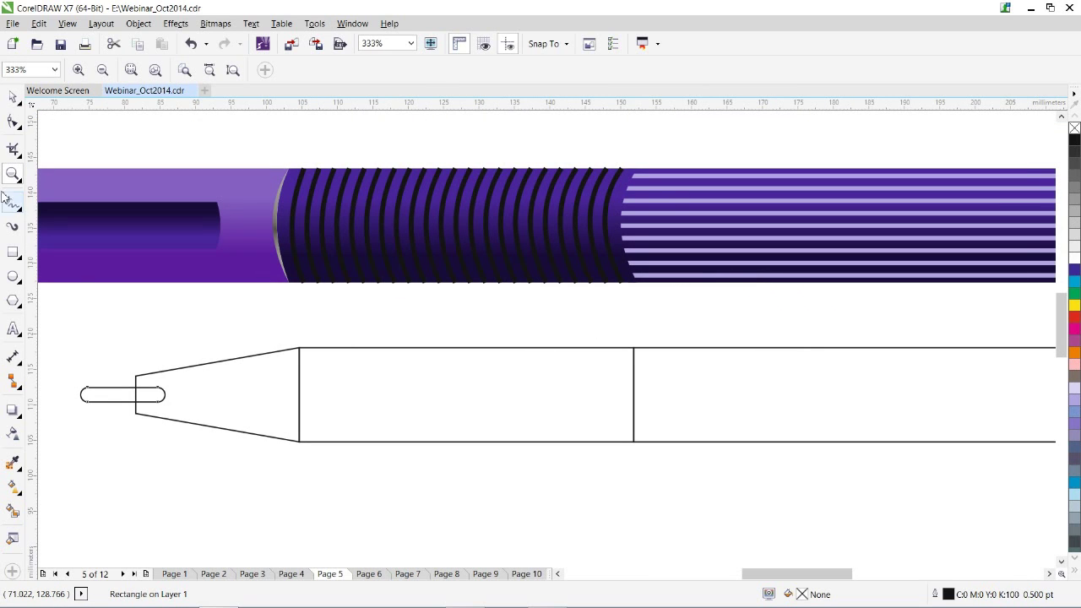
pyautogui.click(10, 98)
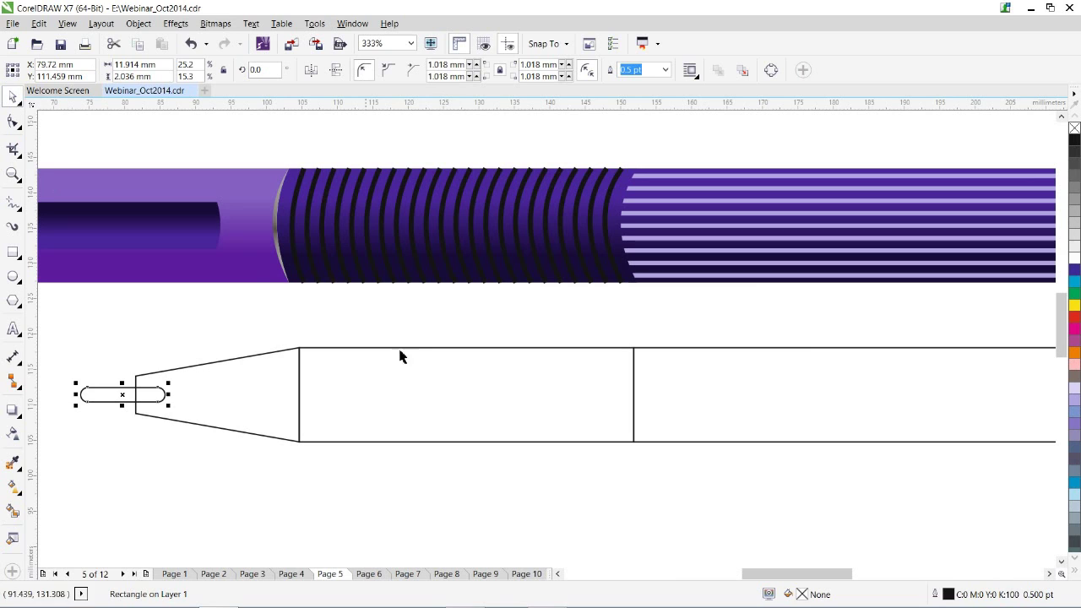
pyautogui.click(429, 351)
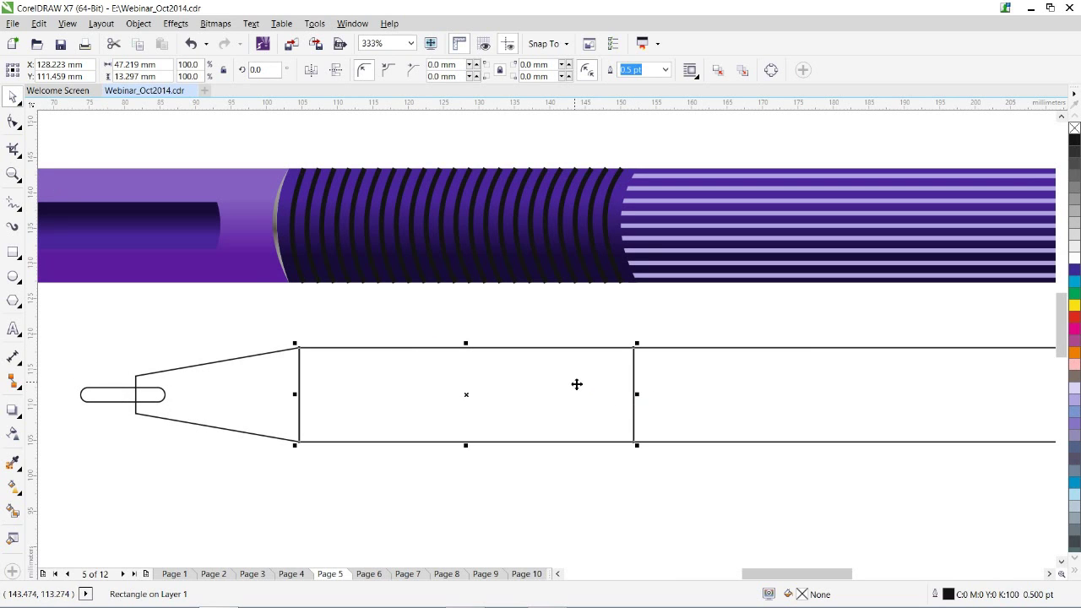
pyautogui.moveTo(635, 391)
pyautogui.mouseDown()
pyautogui.moveTo(327, 396)
pyautogui.moveTo(309, 387)
pyautogui.moveTo(309, 367)
pyautogui.moveTo(635, 386)
pyautogui.mouseUp()
pyautogui.click(309, 367)
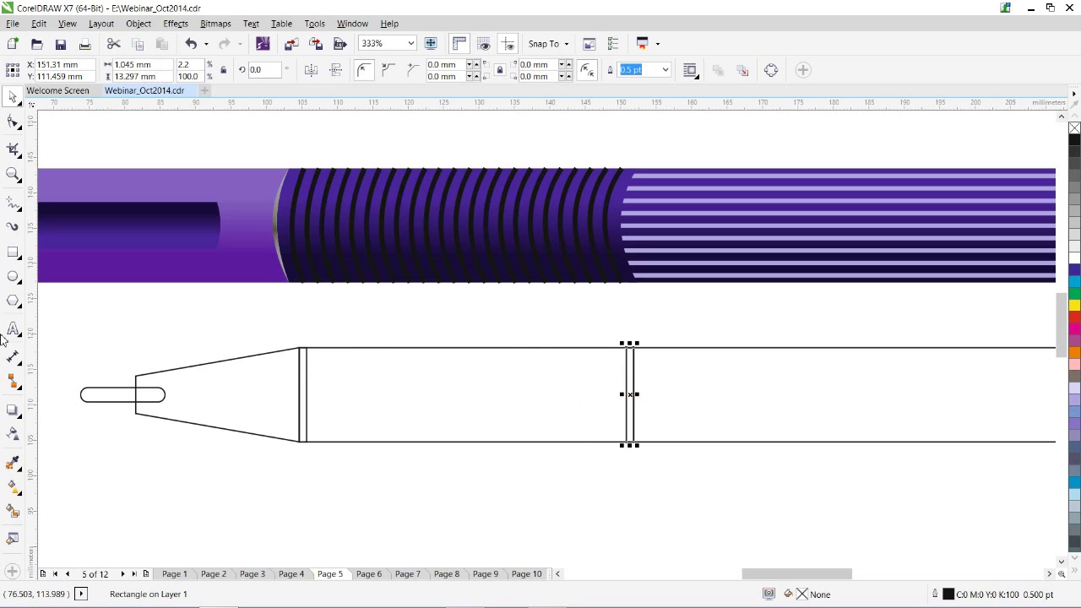
# Blend the two narrow strips at the grip's ends with 22 intermediate steps.
pyautogui.click(12, 410)
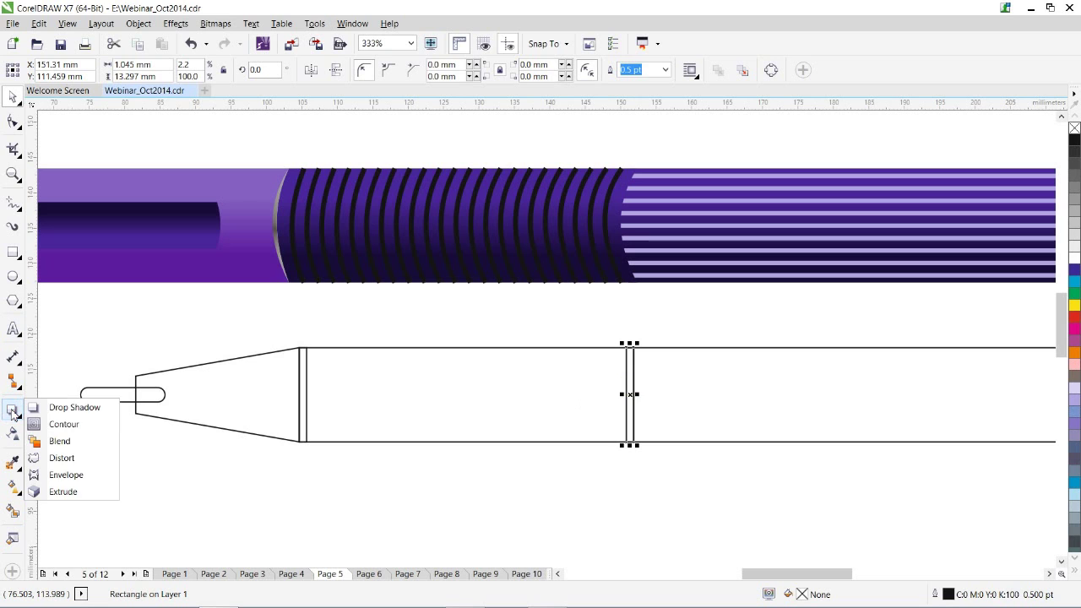
pyautogui.click(59, 442)
pyautogui.moveTo(309, 389); pyautogui.dragTo(626, 397)
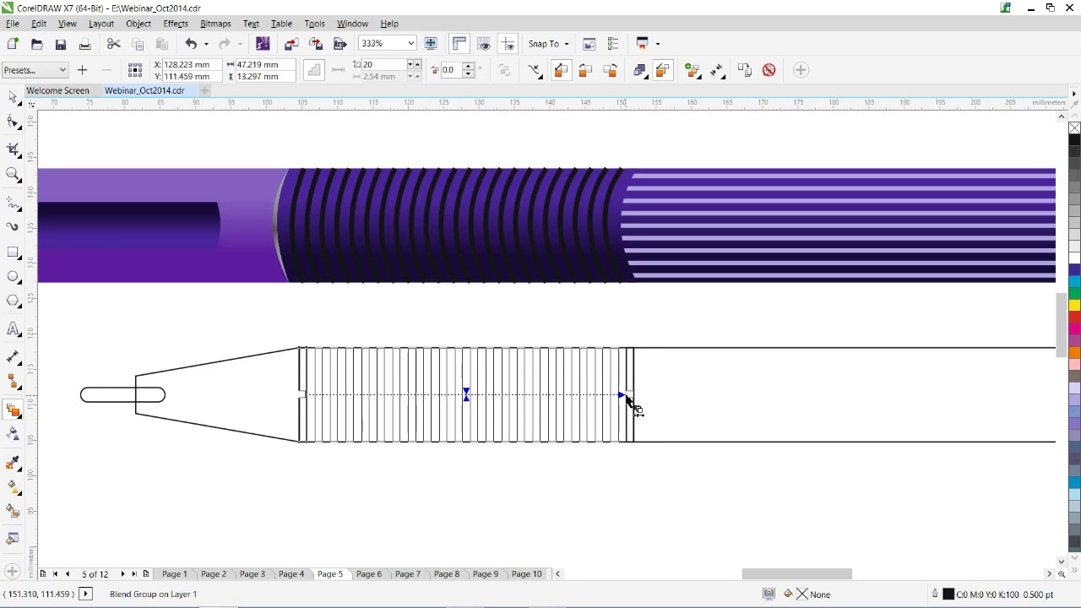
pyautogui.click(412, 63)
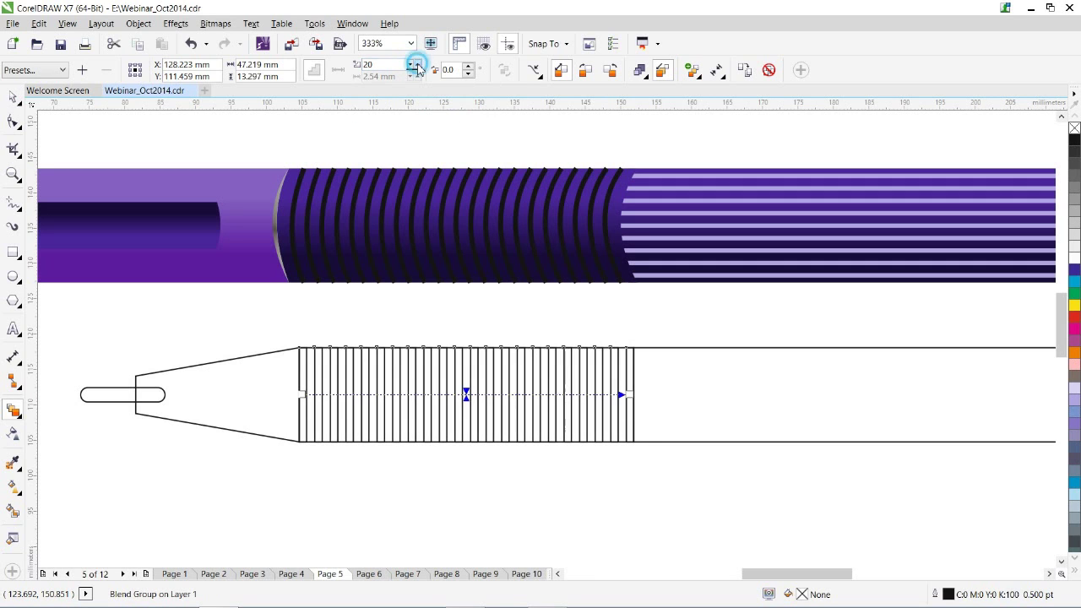
pyautogui.click(414, 64)
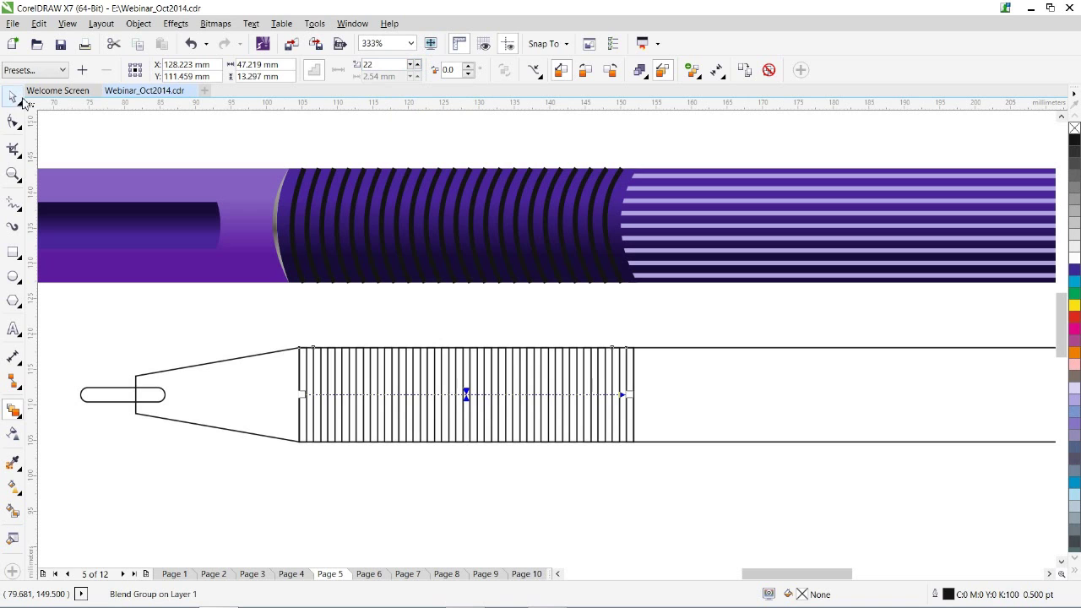
pyautogui.click(15, 98)
pyautogui.click(468, 323)
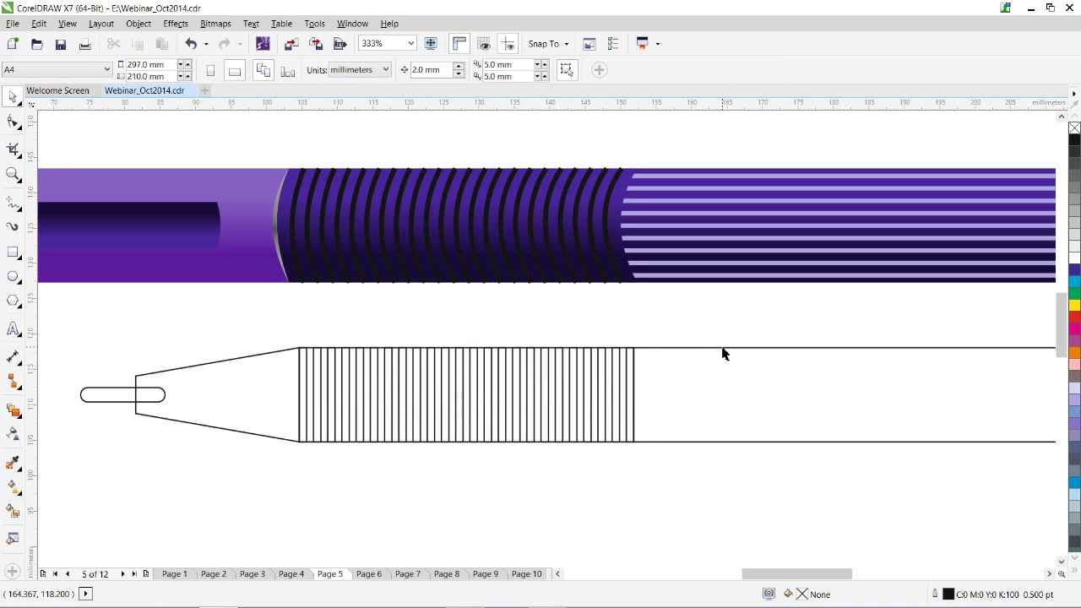
# Create two full-length copies of the barrel rectangle, each flattened to about 0.861 mm, along the barrel's upper and lower edges.
pyautogui.click(721, 349)
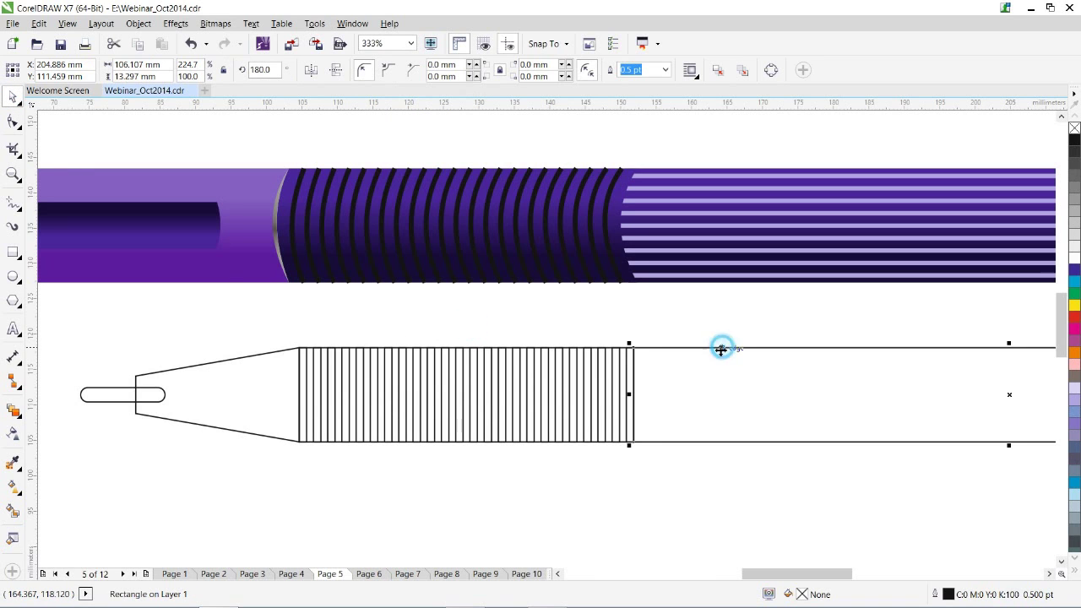
pyautogui.click(1049, 574)
pyautogui.click(1049, 574)
pyautogui.moveTo(704, 444); pyautogui.dragTo(666, 442)
pyautogui.click(675, 356)
# Blend the barrel's two thin horizontal strips with 4 intermediate steps.
pyautogui.click(12, 409)
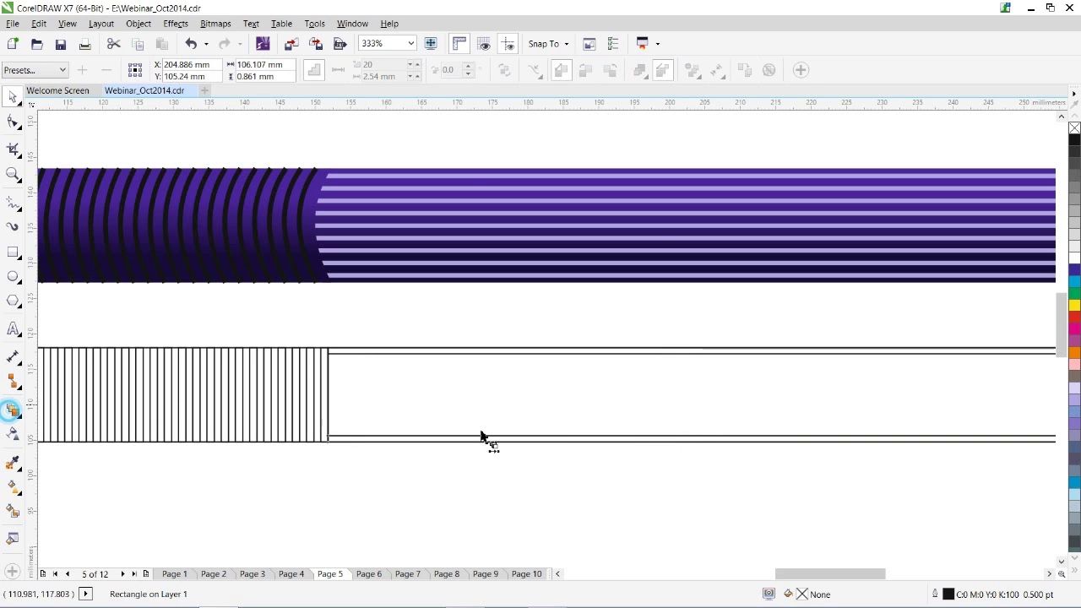
pyautogui.moveTo(738, 439); pyautogui.dragTo(736, 359)
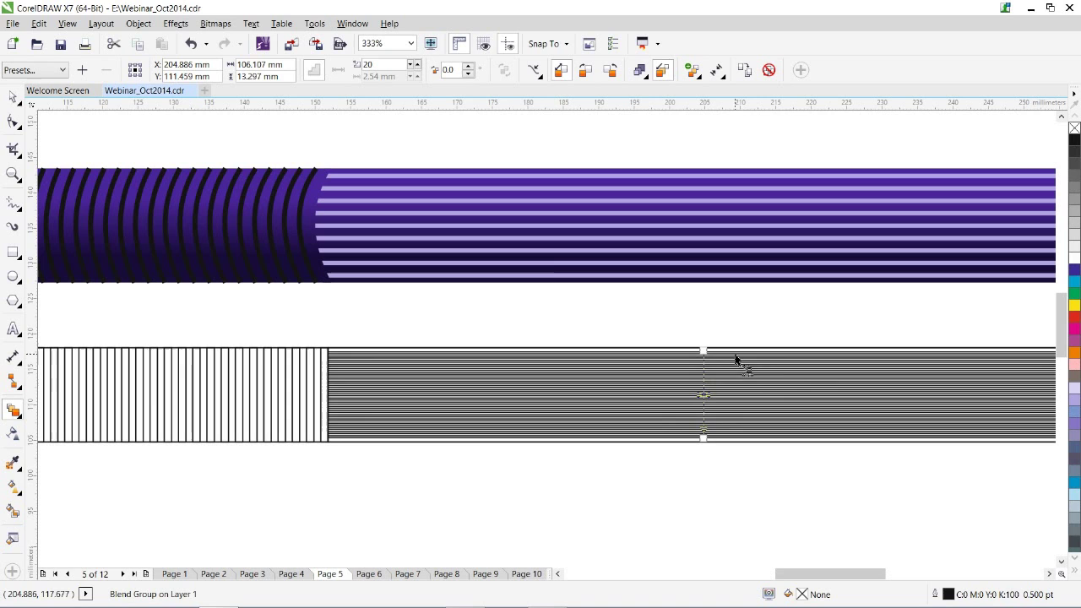
pyautogui.click(413, 72)
pyautogui.click(414, 72)
pyautogui.click(414, 73)
pyautogui.click(413, 73)
pyautogui.click(414, 73)
pyautogui.click(413, 72)
pyautogui.click(413, 73)
pyautogui.click(413, 73)
pyautogui.click(414, 72)
pyautogui.click(414, 73)
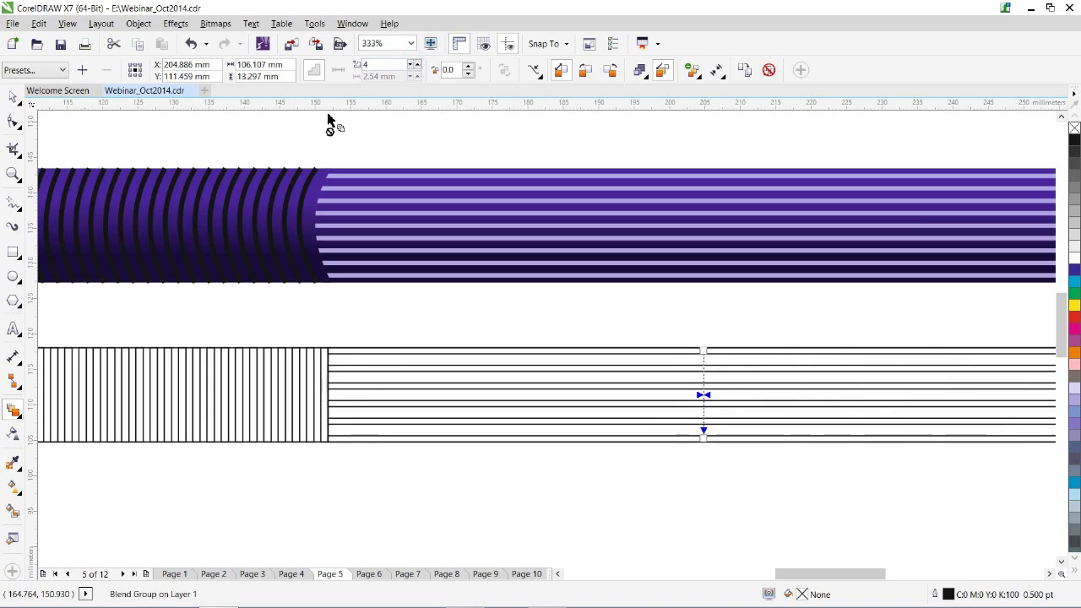
# Place a copy of the outer grip rectangle about 16.3 mm straight below the grip section.
pyautogui.click(12, 174)
pyautogui.hotkey('shift', 'F4')
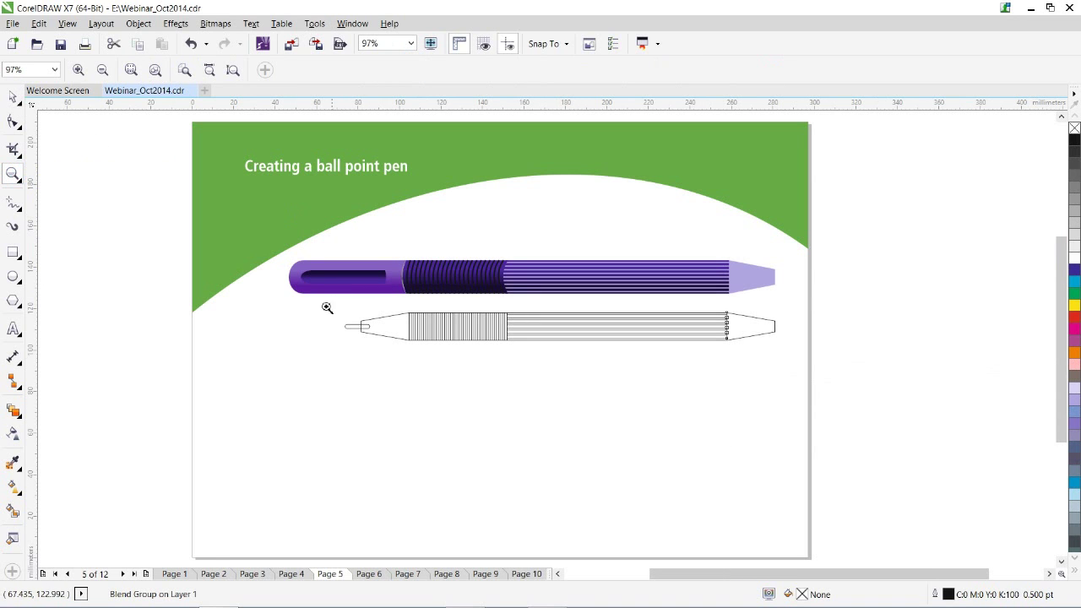
pyautogui.moveTo(277, 253); pyautogui.dragTo(804, 382)
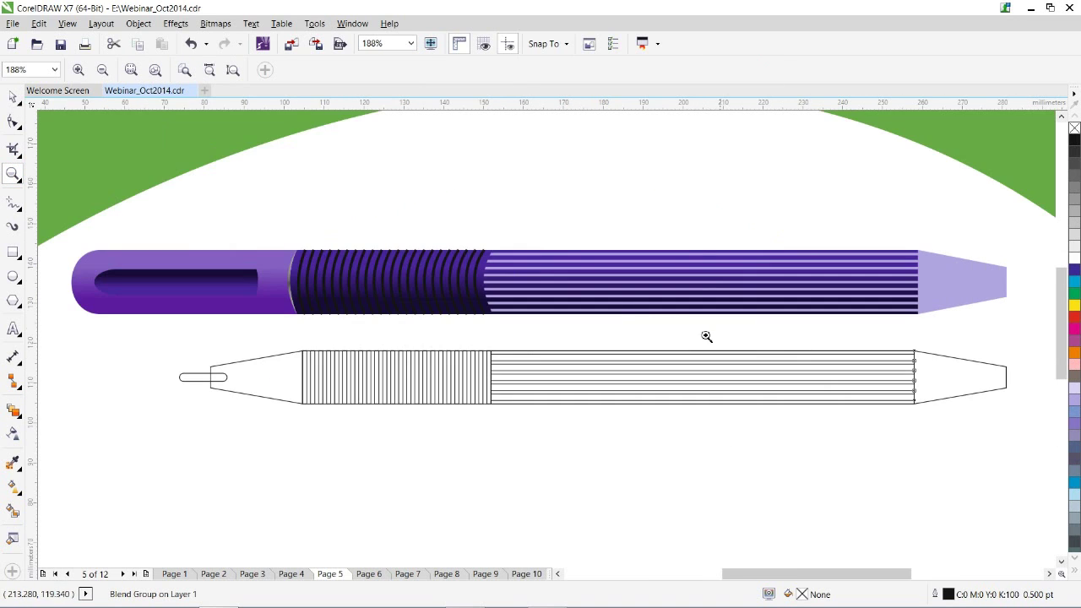
pyautogui.click(13, 97)
pyautogui.click(448, 321)
pyautogui.moveTo(278, 335)
pyautogui.mouseDown()
pyautogui.moveTo(336, 387)
pyautogui.moveTo(332, 403)
pyautogui.mouseUp()
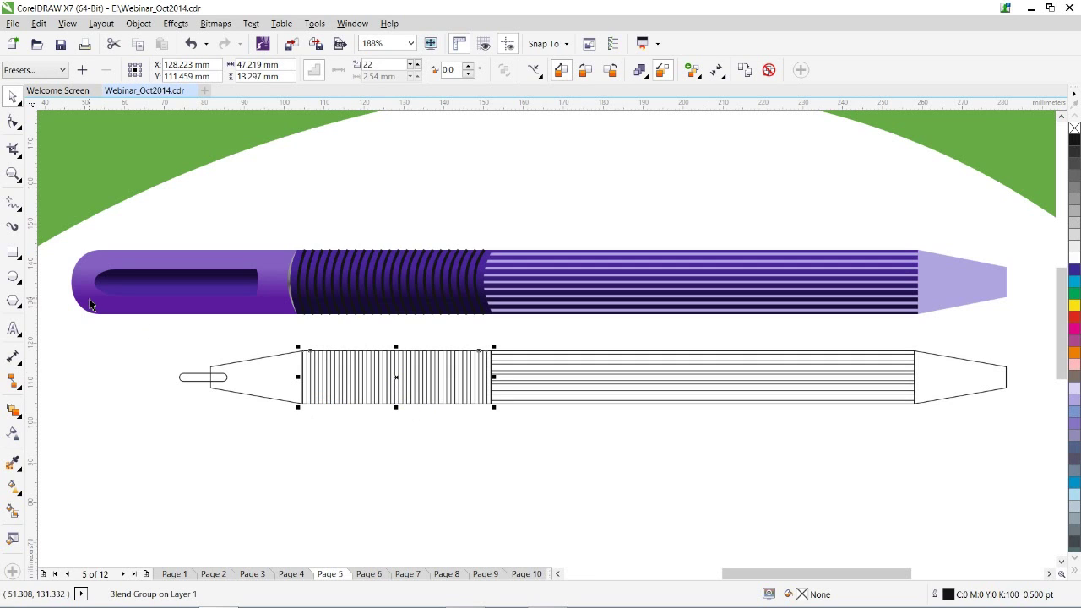
pyautogui.click(12, 174)
pyautogui.moveTo(267, 326); pyautogui.dragTo(574, 455)
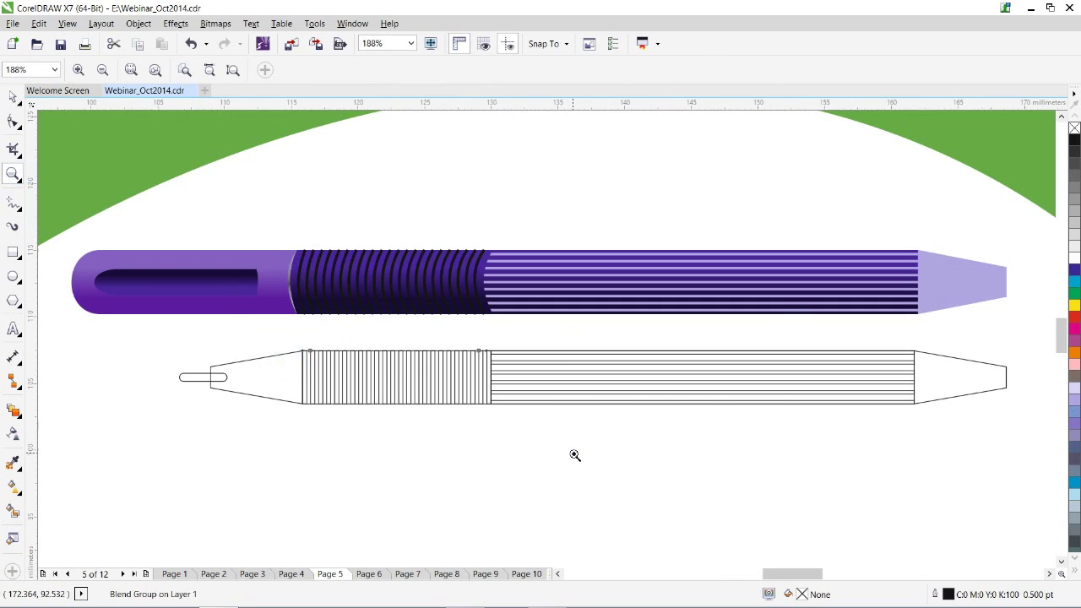
pyautogui.click(12, 97)
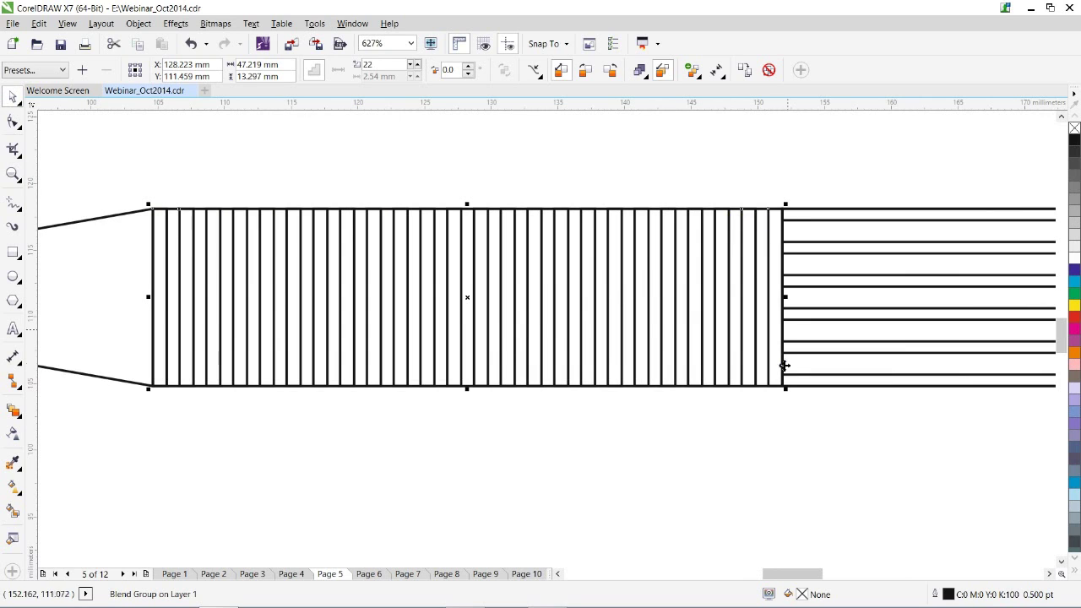
pyautogui.click(495, 387)
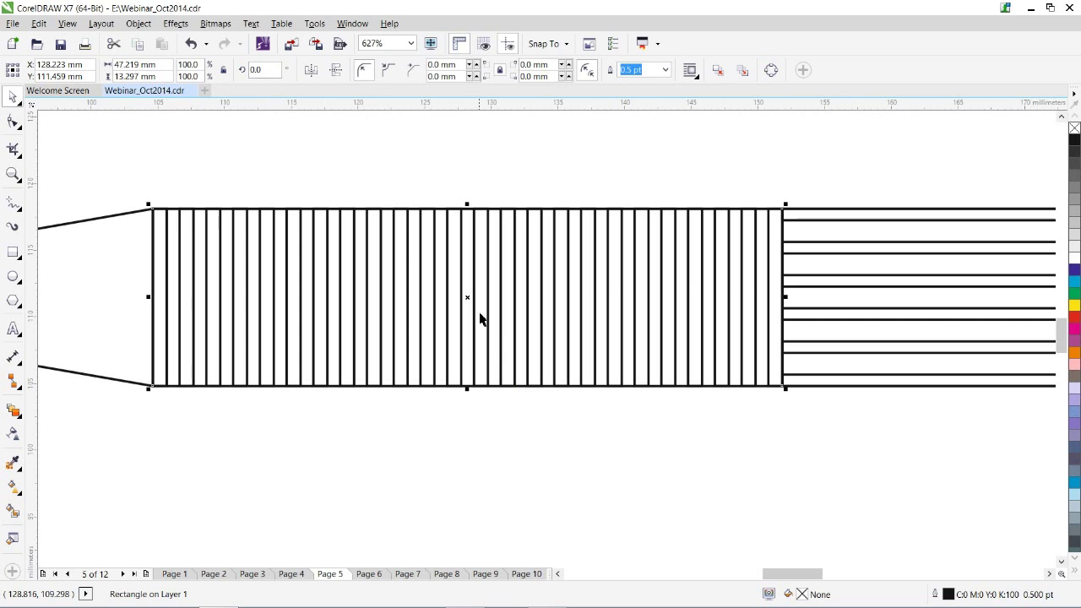
pyautogui.moveTo(468, 299); pyautogui.dragTo(468, 513)
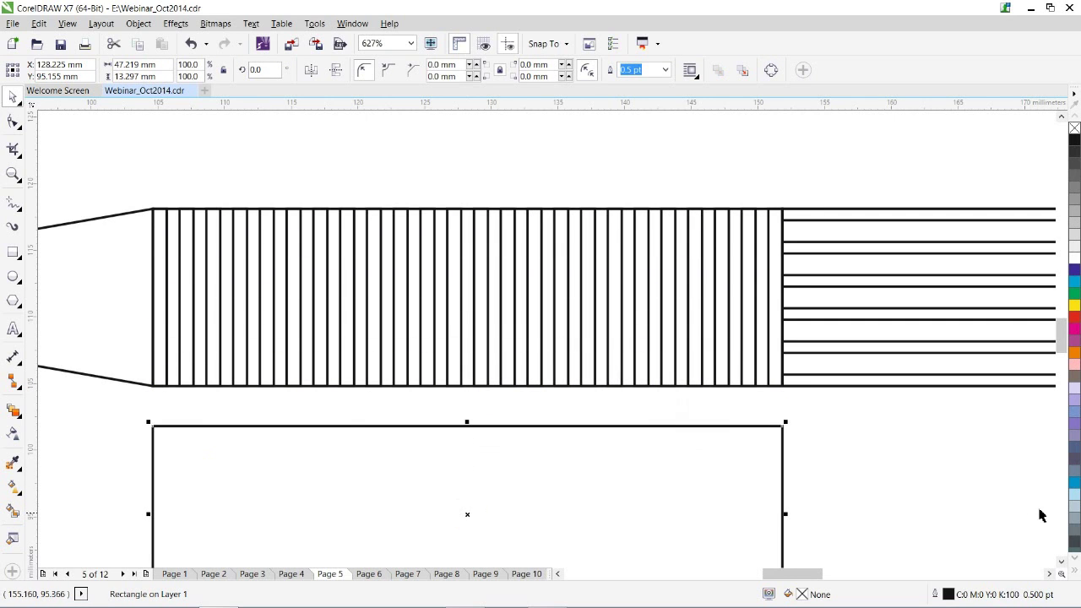
pyautogui.scroll(-3, 1052, 550)
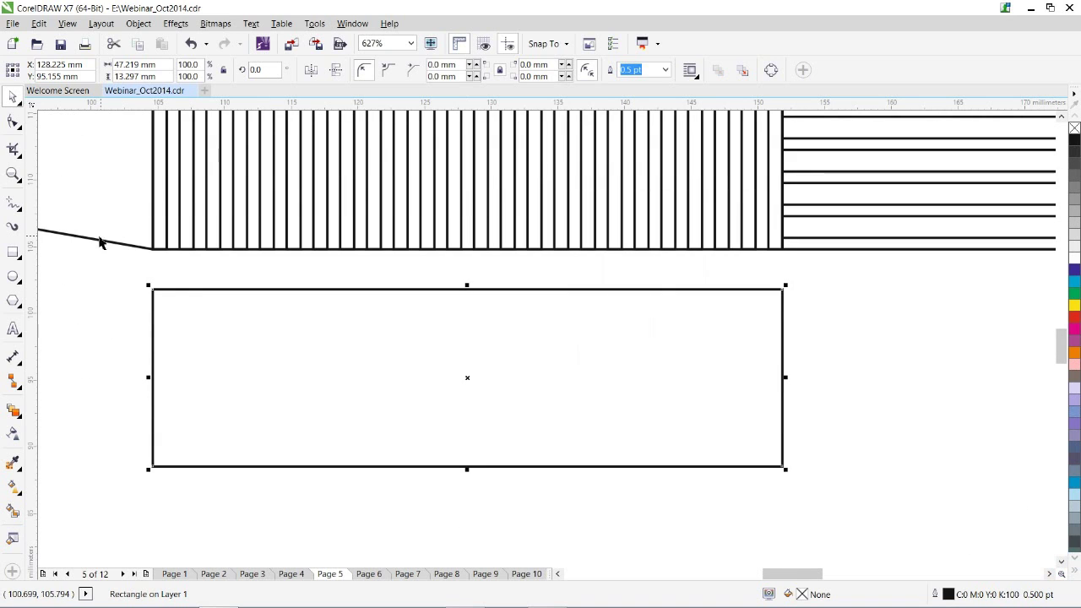
# Round both corners at the tip-side end of the copied rectangle individually to about 6.649 mm, forming a semicircular cap end.
pyautogui.click(11, 123)
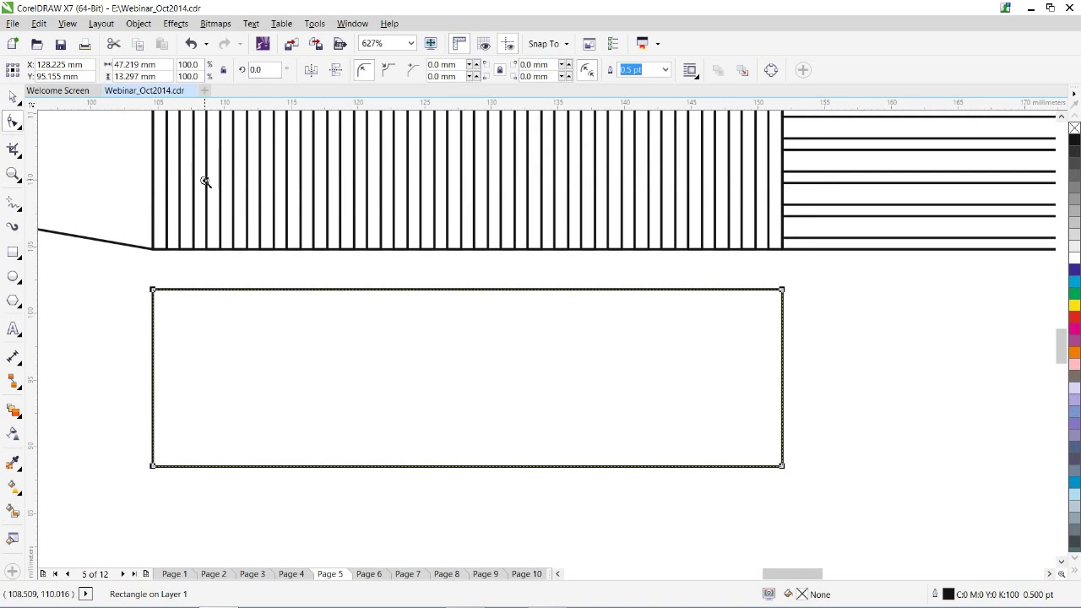
pyautogui.scroll(-2, 205, 182)
pyautogui.scroll(-2, 231, 237)
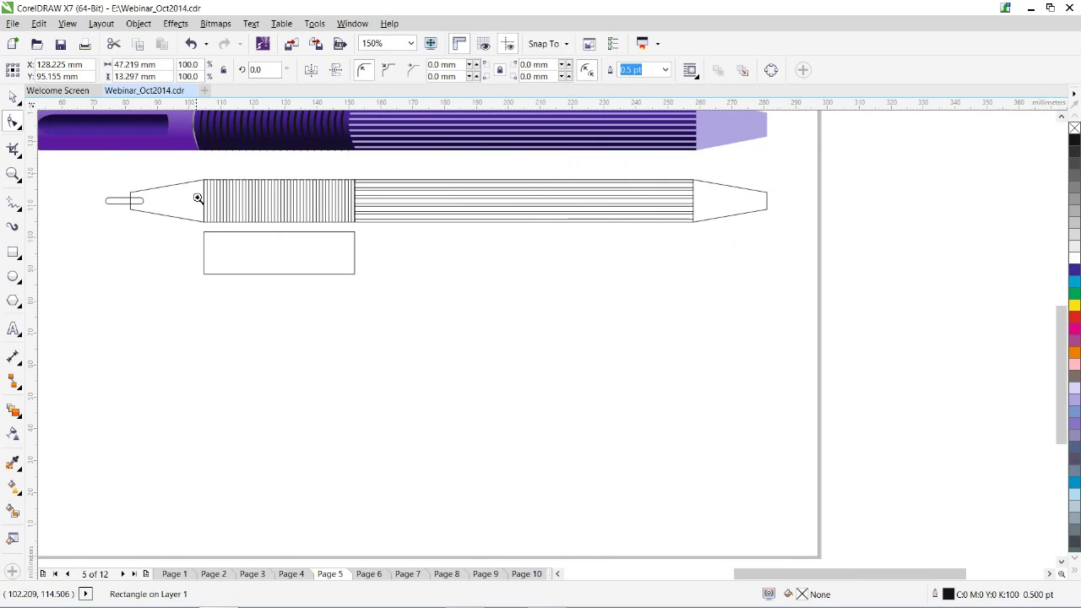
pyautogui.click(1061, 116)
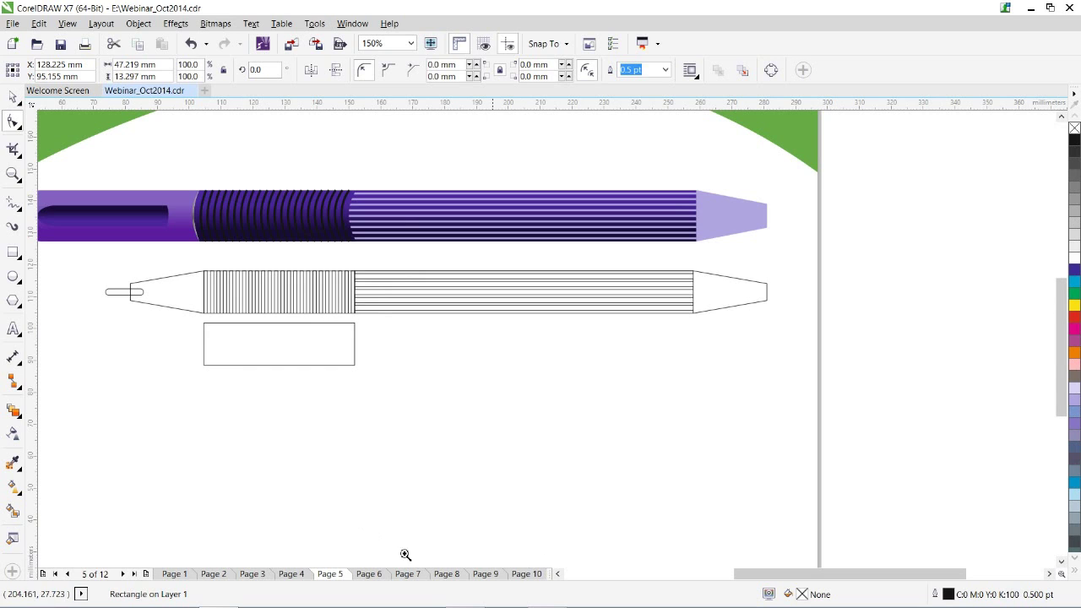
pyautogui.click(557, 575)
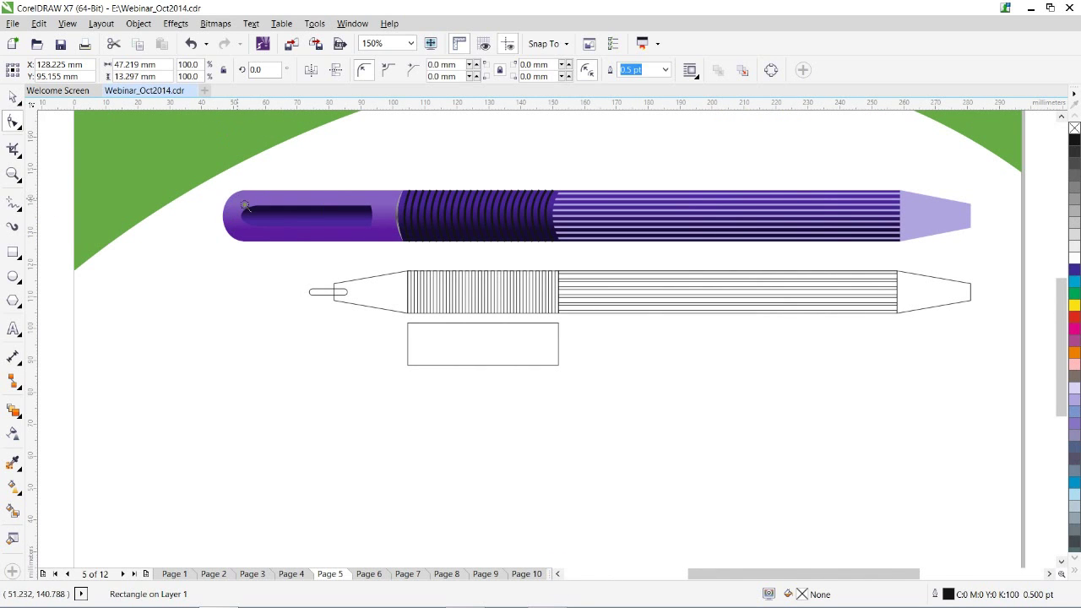
pyautogui.click(411, 345)
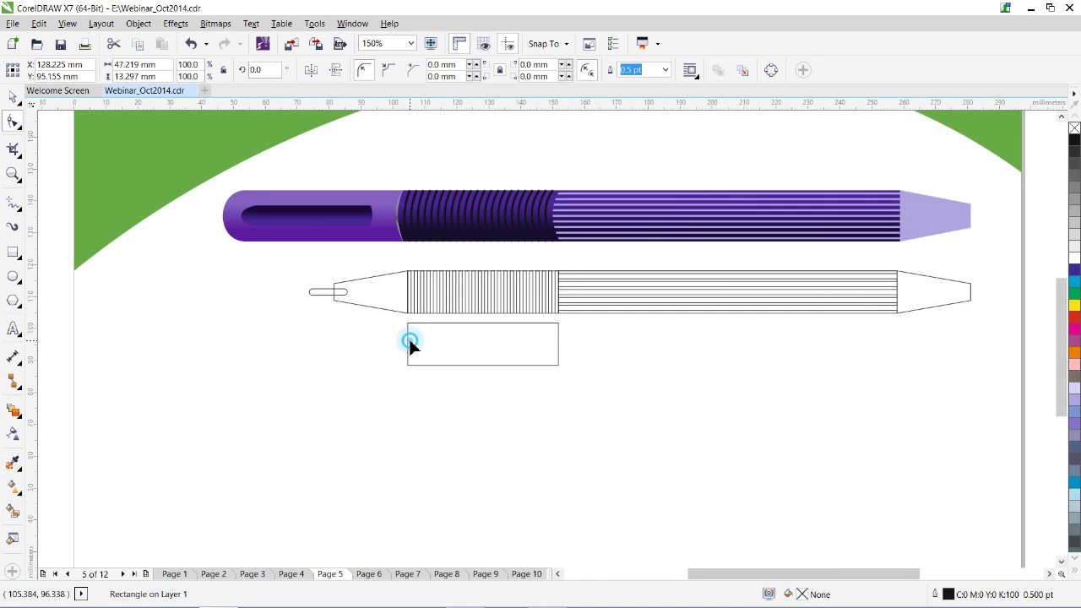
pyautogui.click(12, 125)
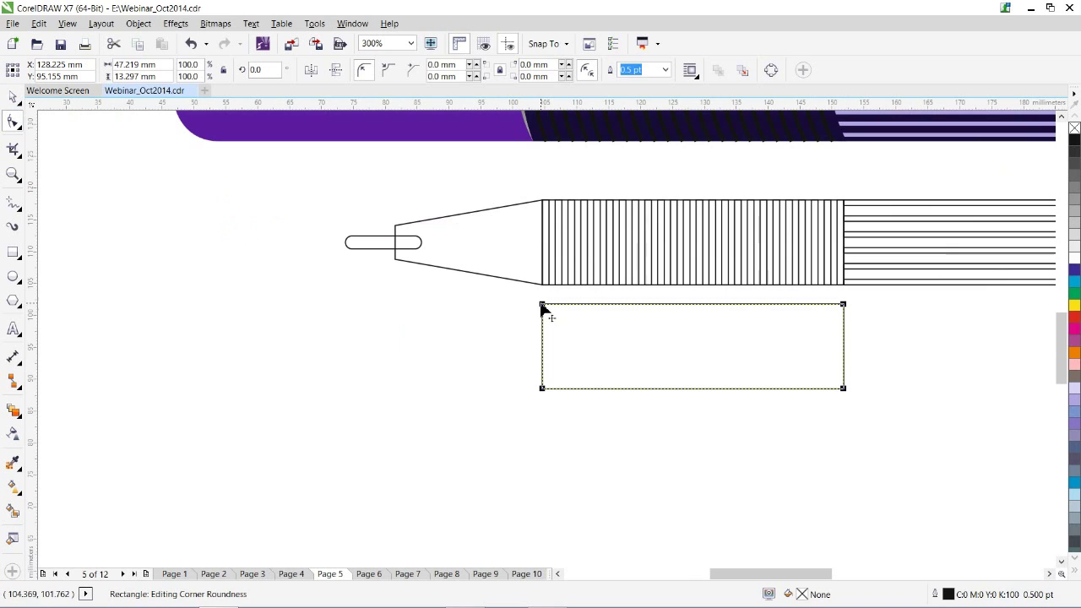
pyautogui.moveTo(545, 307)
pyautogui.mouseDown()
pyautogui.moveTo(566, 306)
pyautogui.moveTo(547, 306)
pyautogui.moveTo(550, 294)
pyautogui.mouseUp()
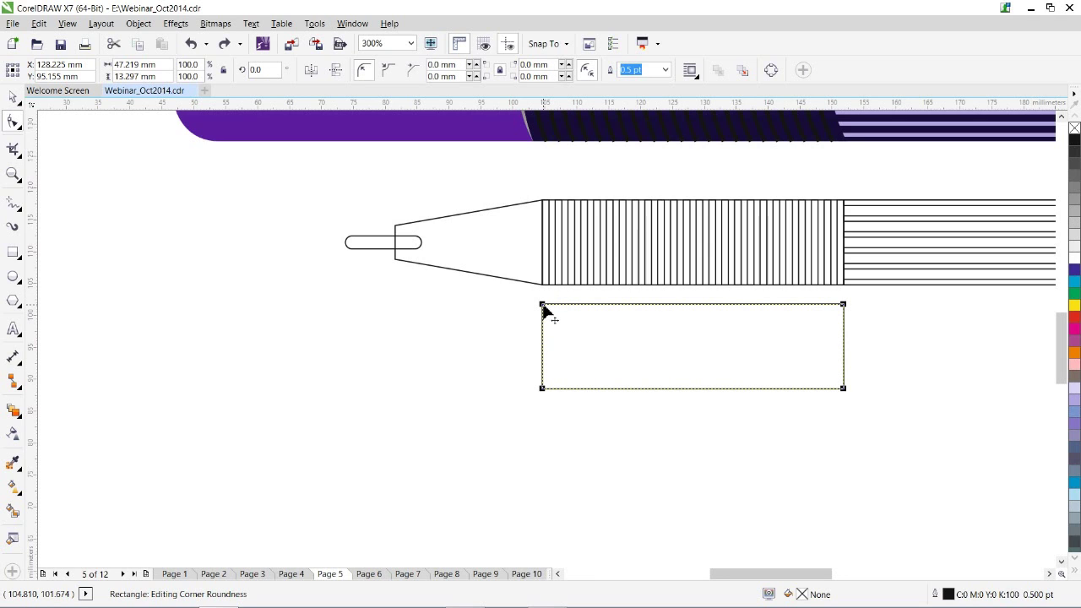
pyautogui.moveTo(543, 307); pyautogui.dragTo(596, 306)
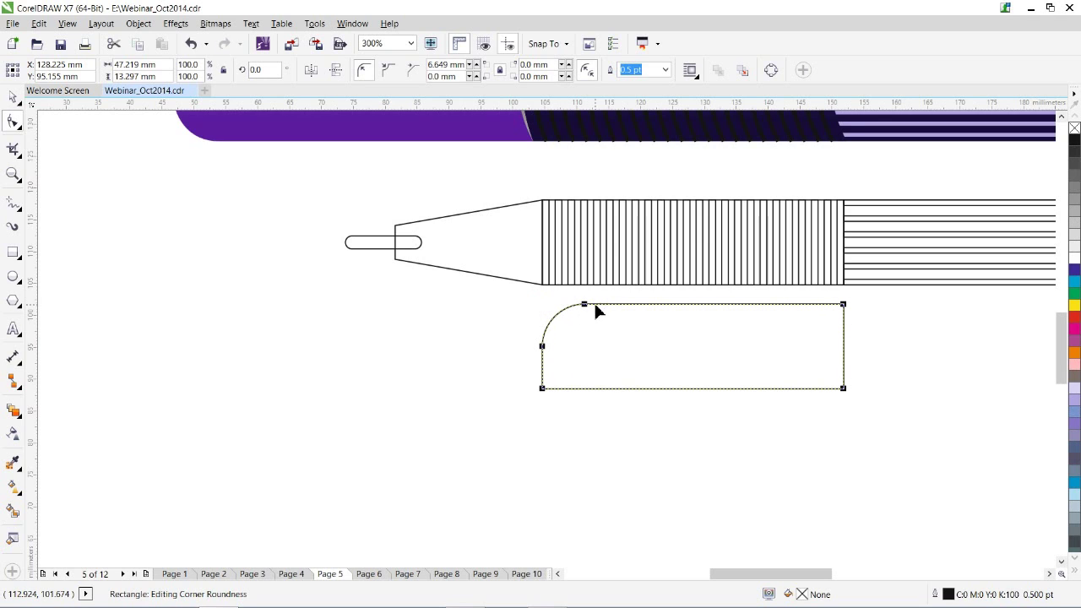
pyautogui.click(542, 388)
pyautogui.moveTo(543, 390); pyautogui.dragTo(597, 389)
# Make an 81% centred copy of the cap shape, flatten it to about 3.367 mm, and shorten it from its square end.
pyautogui.click(13, 96)
pyautogui.moveTo(850, 395); pyautogui.dragTo(839, 385)
pyautogui.rightClick(839, 386)
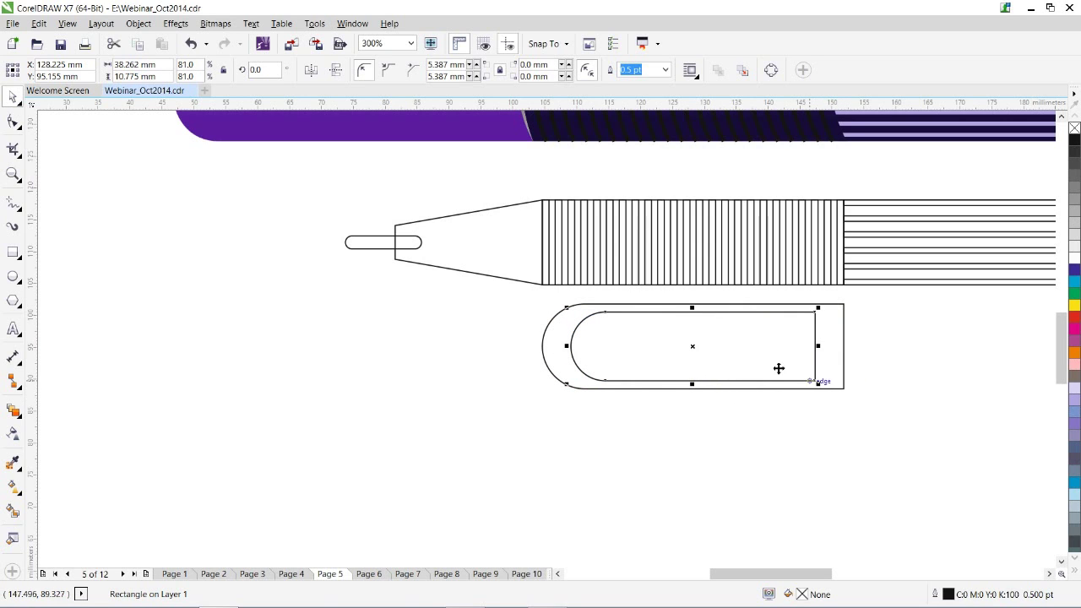
pyautogui.moveTo(692, 387); pyautogui.dragTo(692, 360)
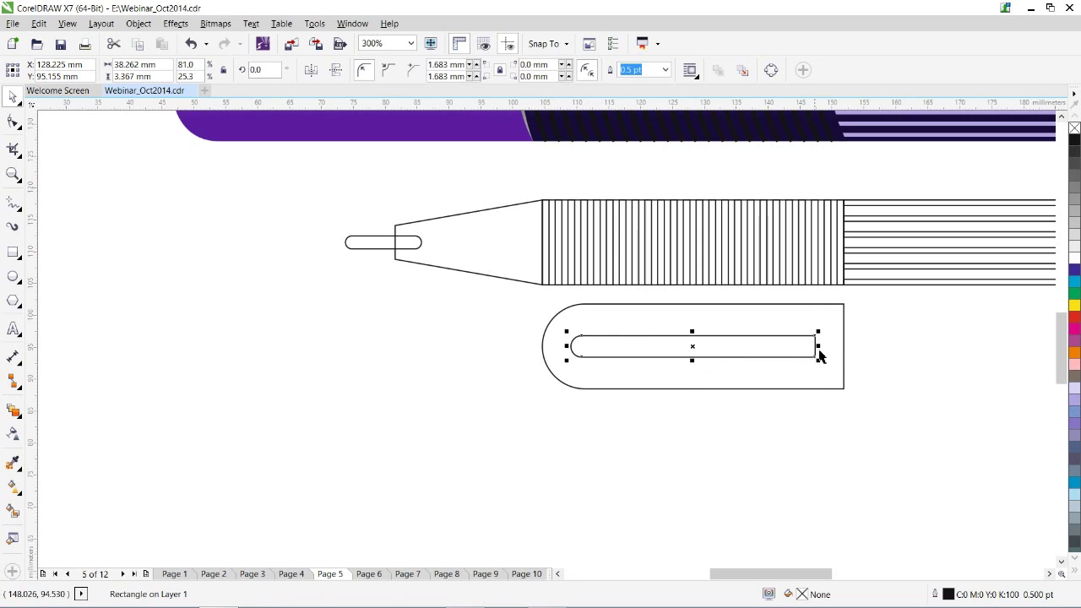
pyautogui.moveTo(817, 345); pyautogui.dragTo(790, 345)
pyautogui.click(13, 174)
pyautogui.rightClick(451, 287)
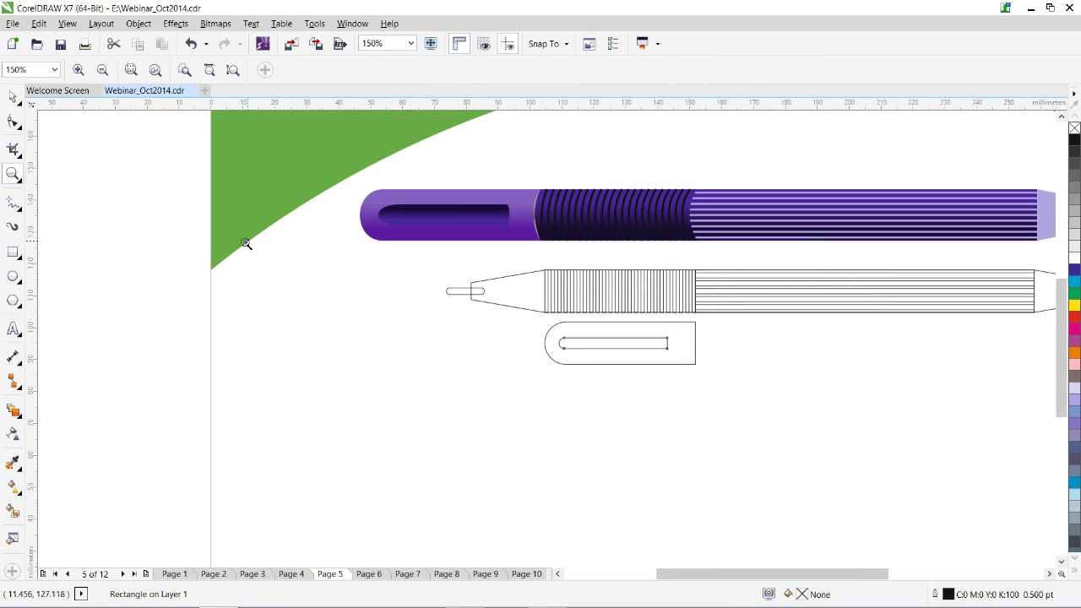
# Compare the drawn pen with the finished example in Wireframe view and restore Enhanced view.
pyautogui.click(1049, 573)
pyautogui.click(1049, 573)
pyautogui.click(11, 95)
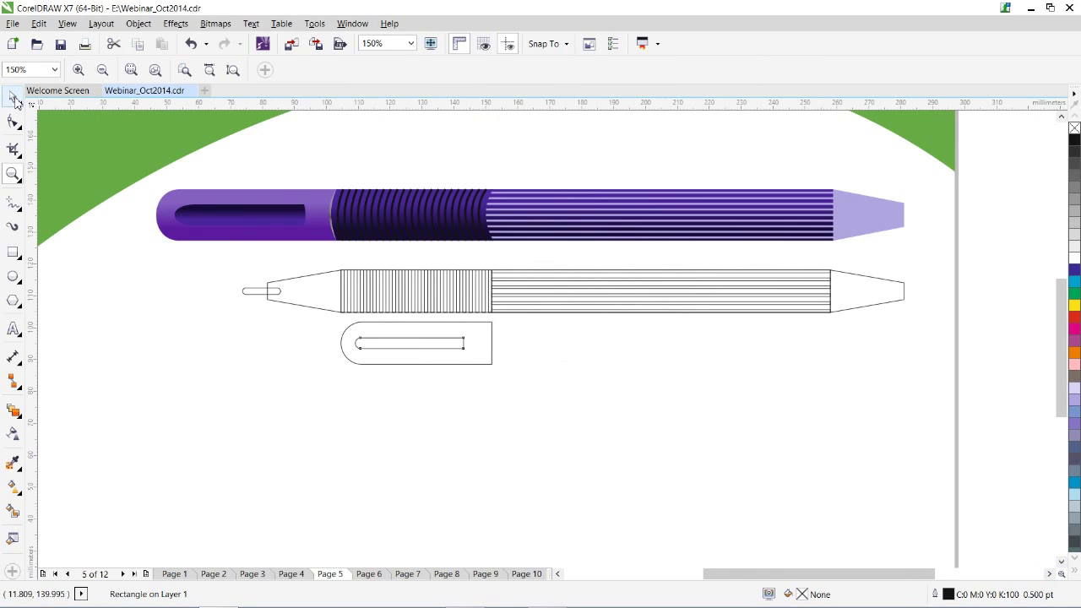
pyautogui.click(278, 308)
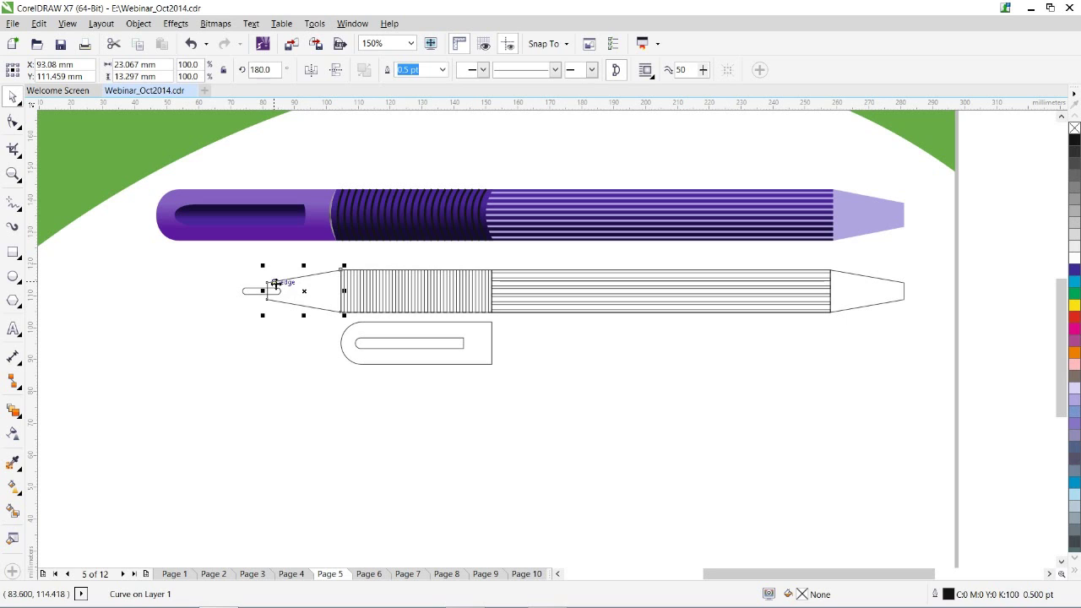
pyautogui.click(199, 286)
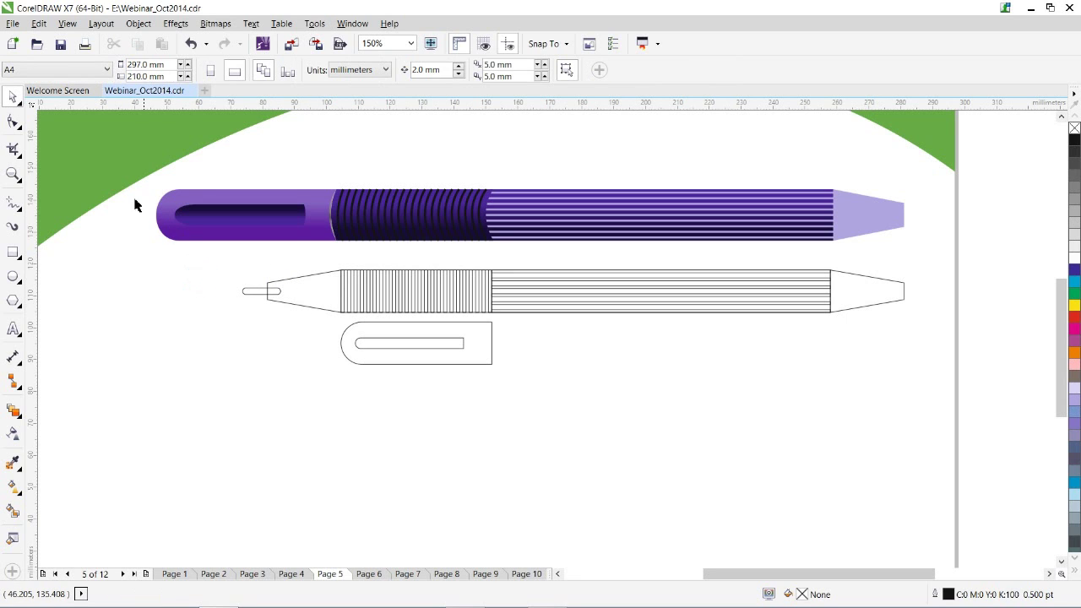
pyautogui.click(68, 25)
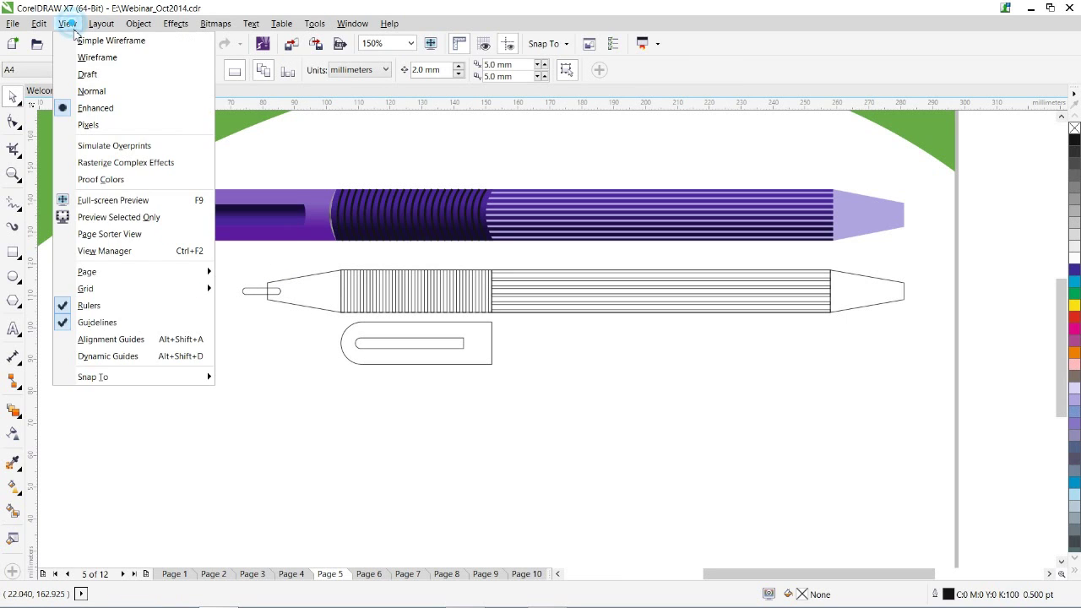
pyautogui.click(98, 57)
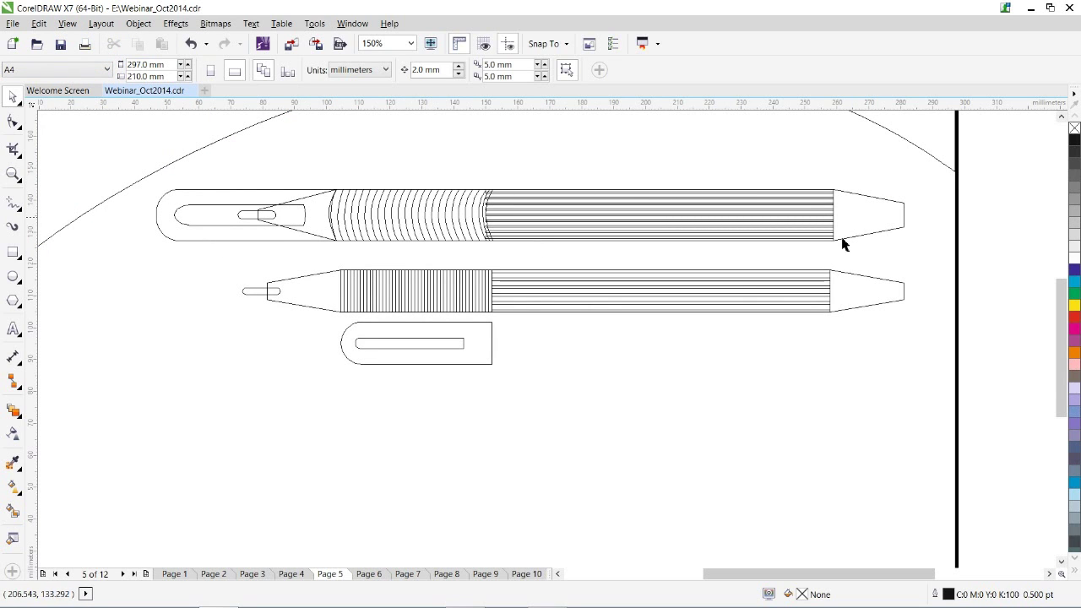
pyautogui.click(67, 24)
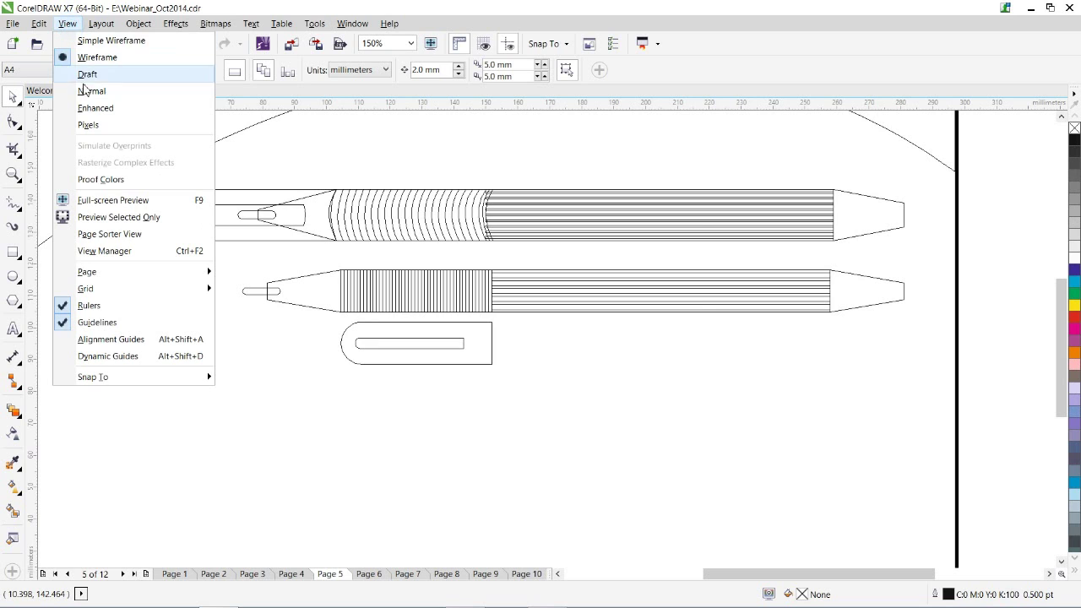
pyautogui.click(95, 109)
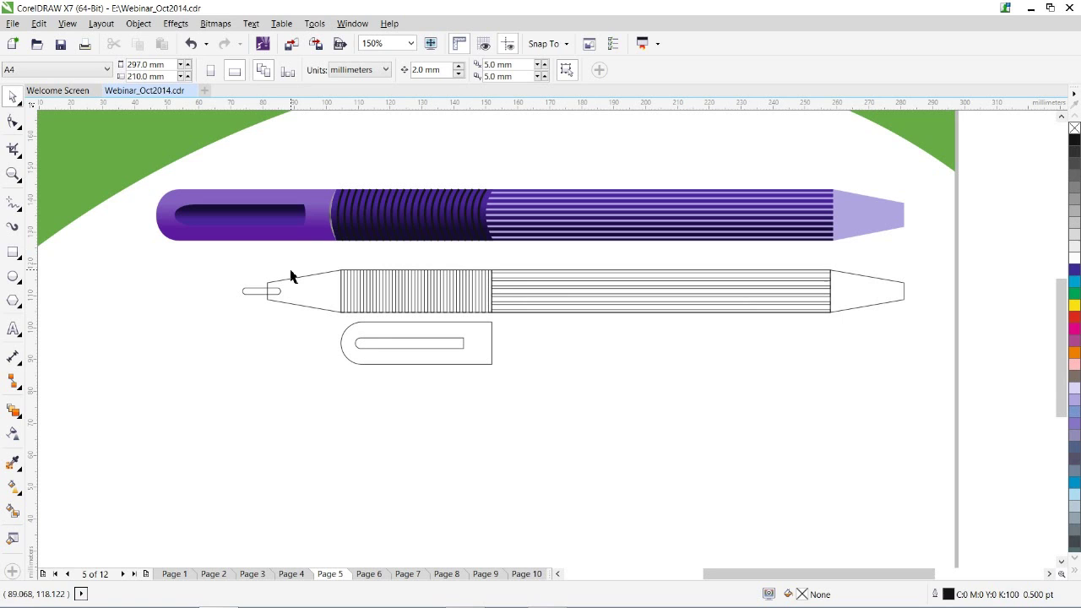
# Review the full list of tools used for the pen on page 4 and go to the logo exercise on page 6.
pyautogui.click(292, 574)
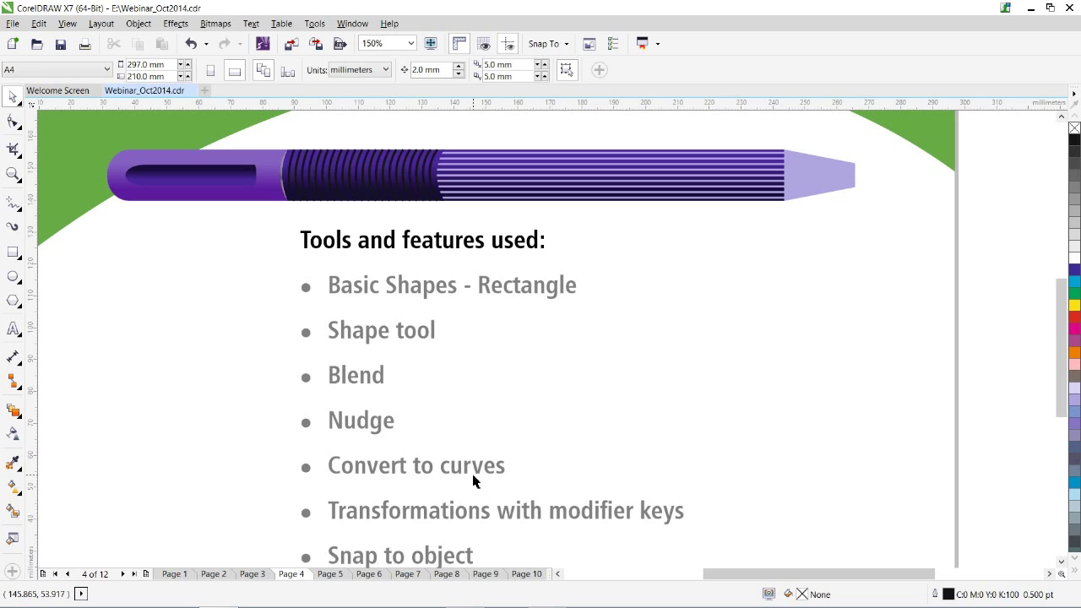
pyautogui.moveTo(1057, 301); pyautogui.dragTo(1062, 354)
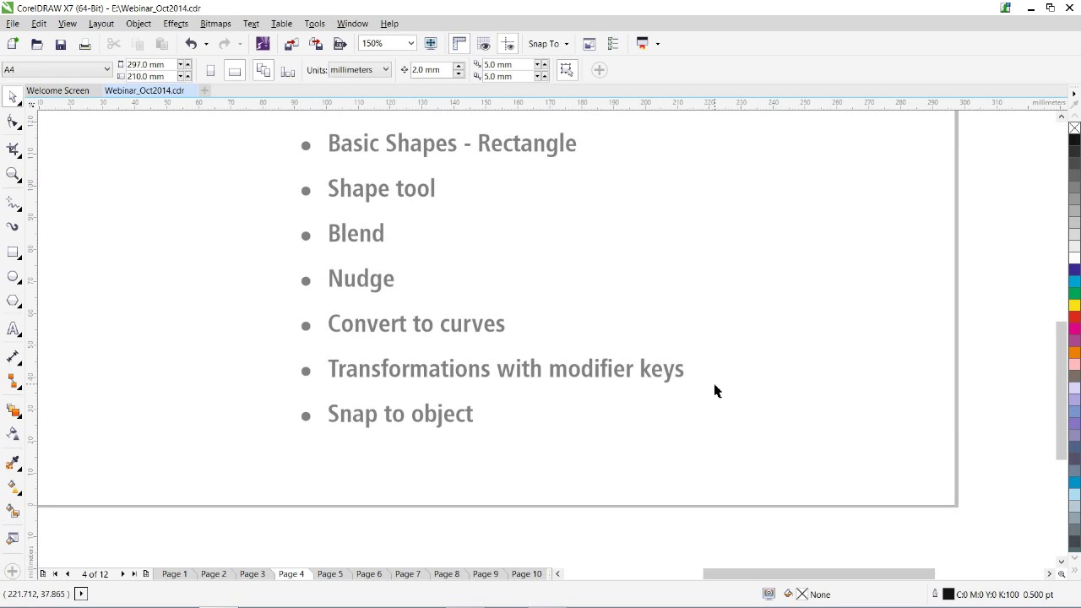
pyautogui.click(12, 176)
pyautogui.press('F3')
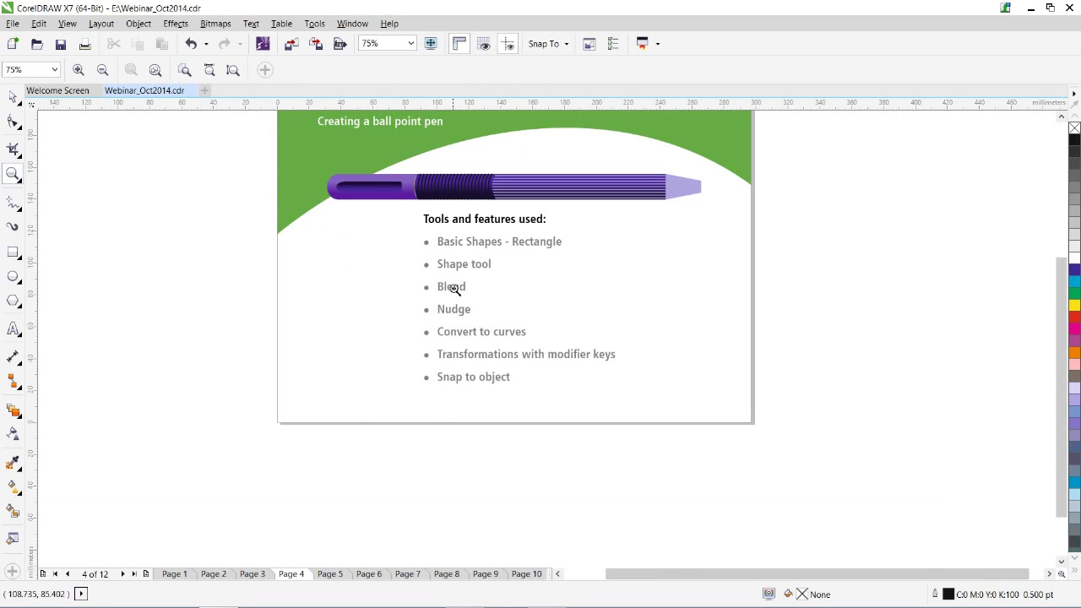
pyautogui.moveTo(274, 111); pyautogui.dragTo(759, 431)
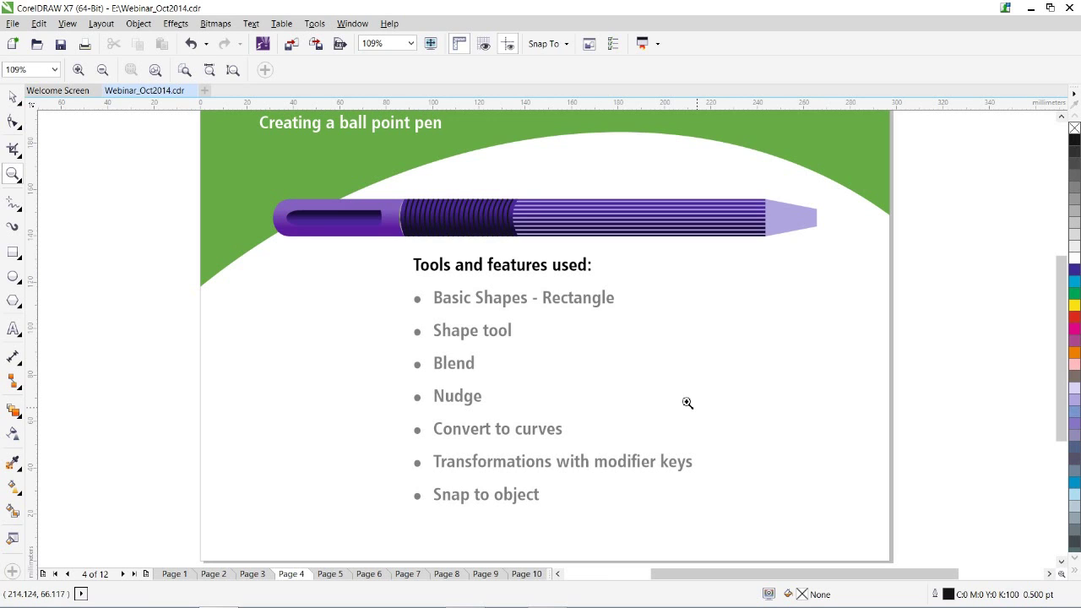
pyautogui.moveTo(538, 603)
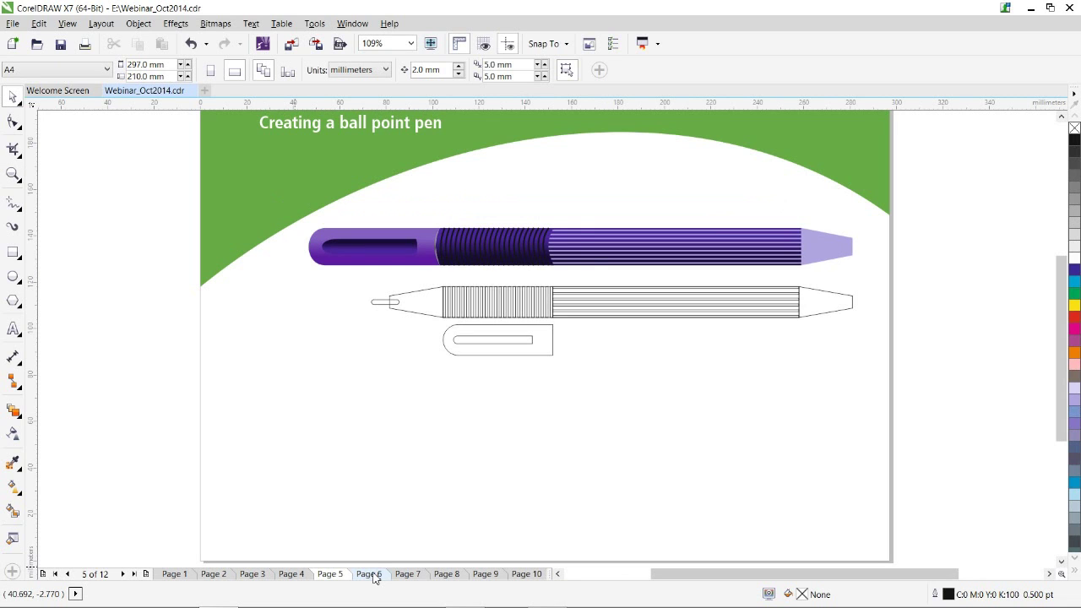
pyautogui.click(369, 573)
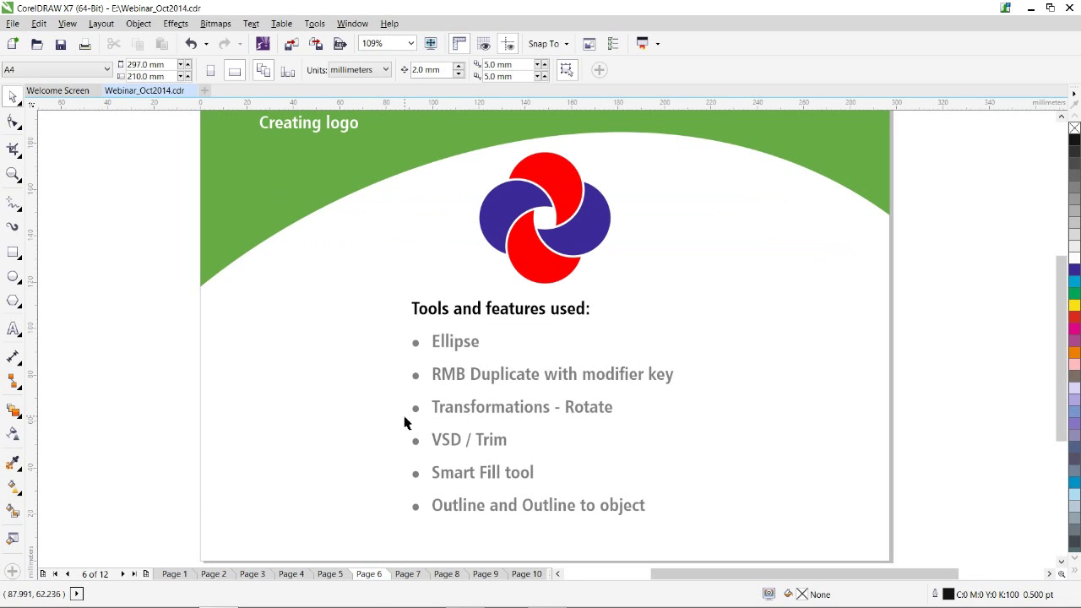
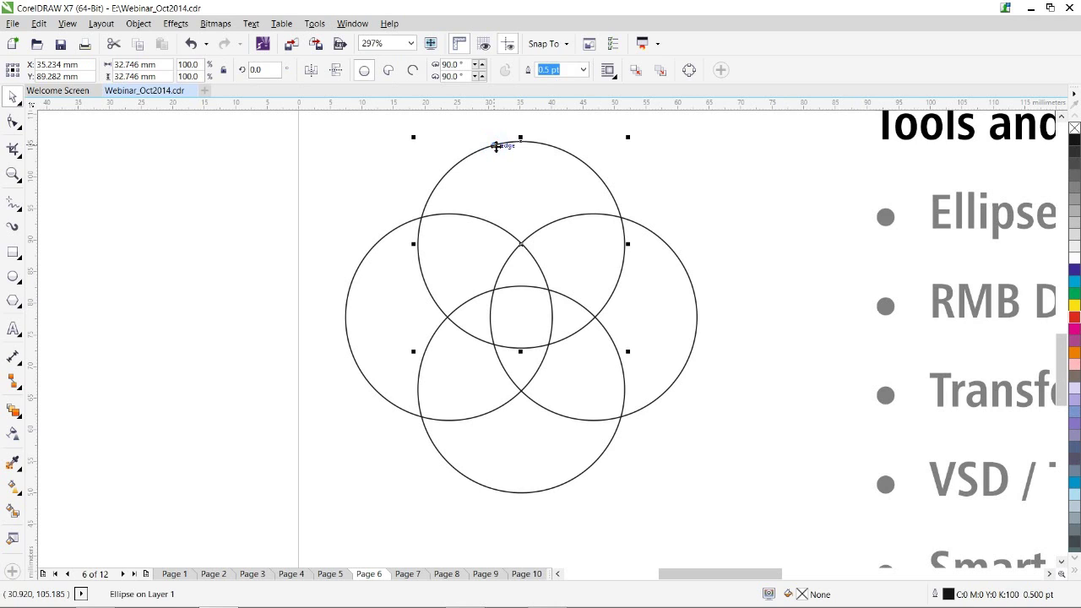
# Trim the right circle with the top circle, move the resulting crescent aside to inspect it, and undo that move.
pyautogui.keyDown('shift'); pyautogui.click(662, 244); pyautogui.keyUp('shift')
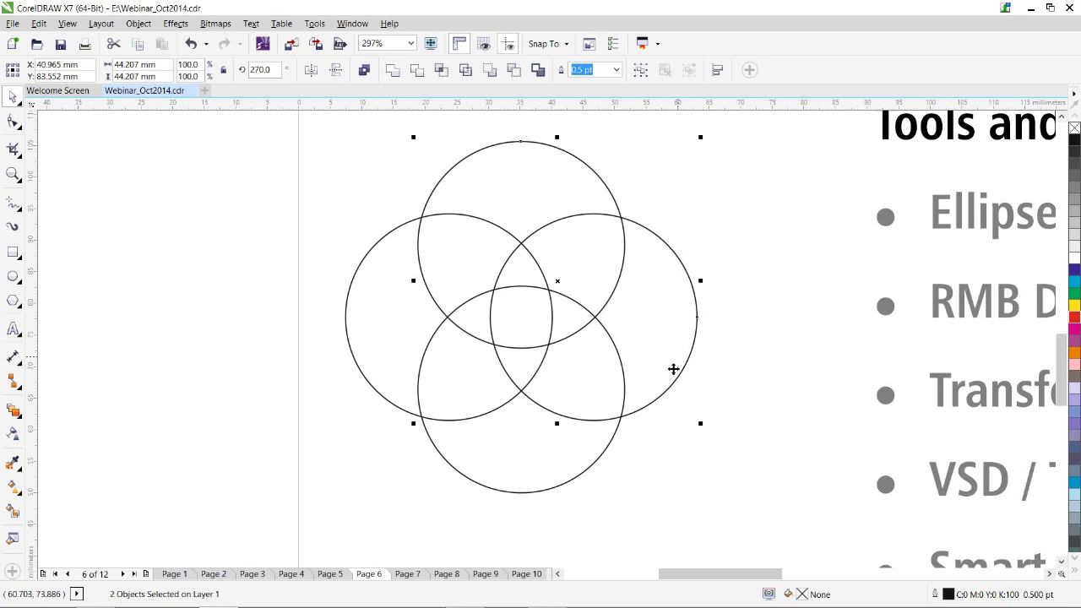
pyautogui.click(418, 74)
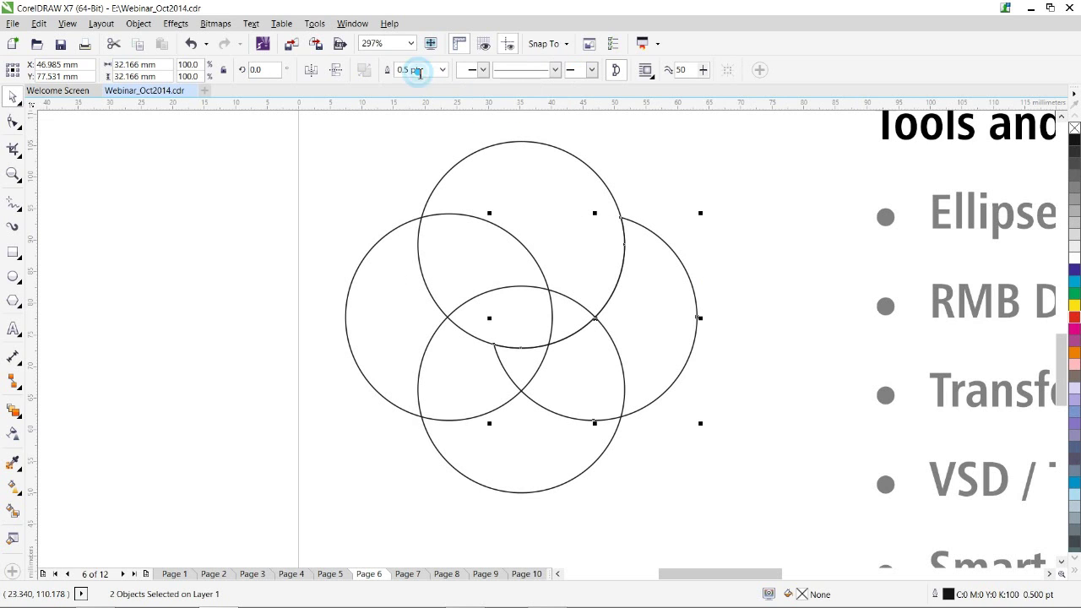
pyautogui.moveTo(597, 320); pyautogui.dragTo(731, 323)
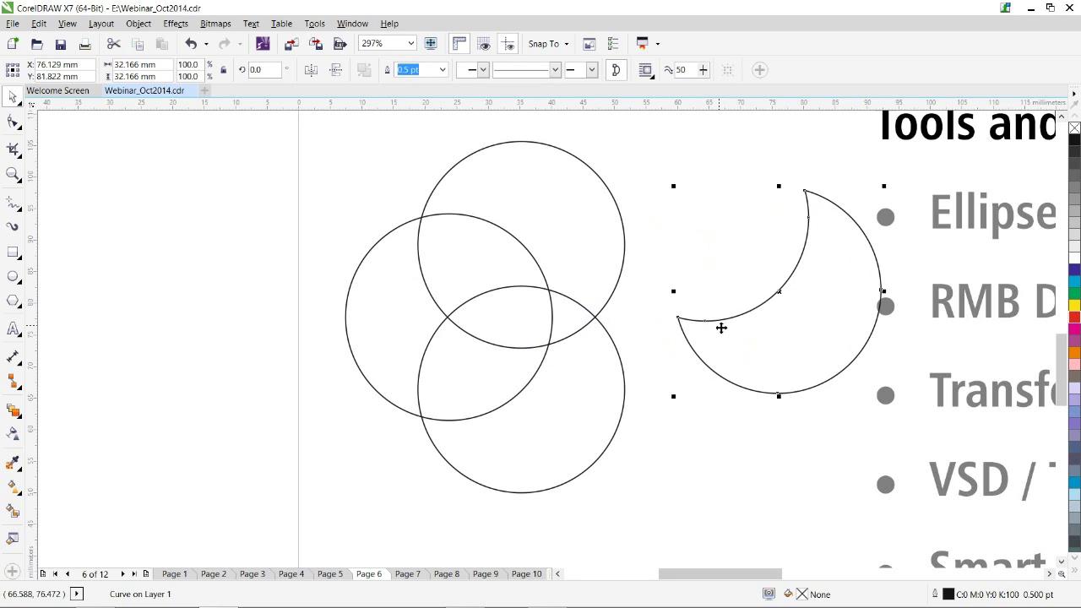
pyautogui.hotkey('ctrl', 'z')
pyautogui.click(726, 300)
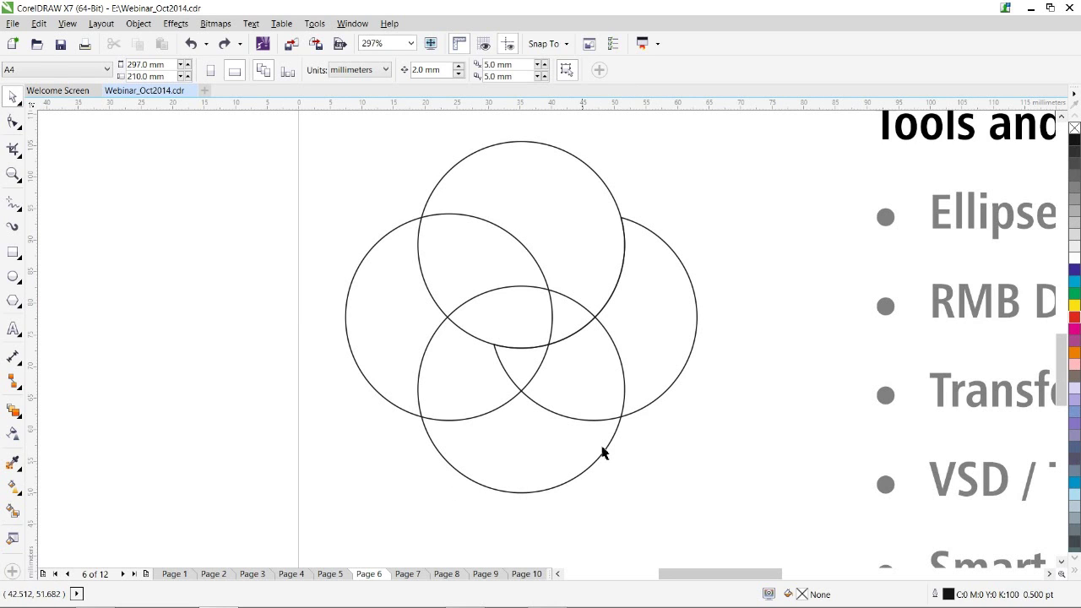
# Try trimming the bottom circle with the right crescent, inspect the piece, and undo the trims to restore all four full circles.
pyautogui.click(685, 370)
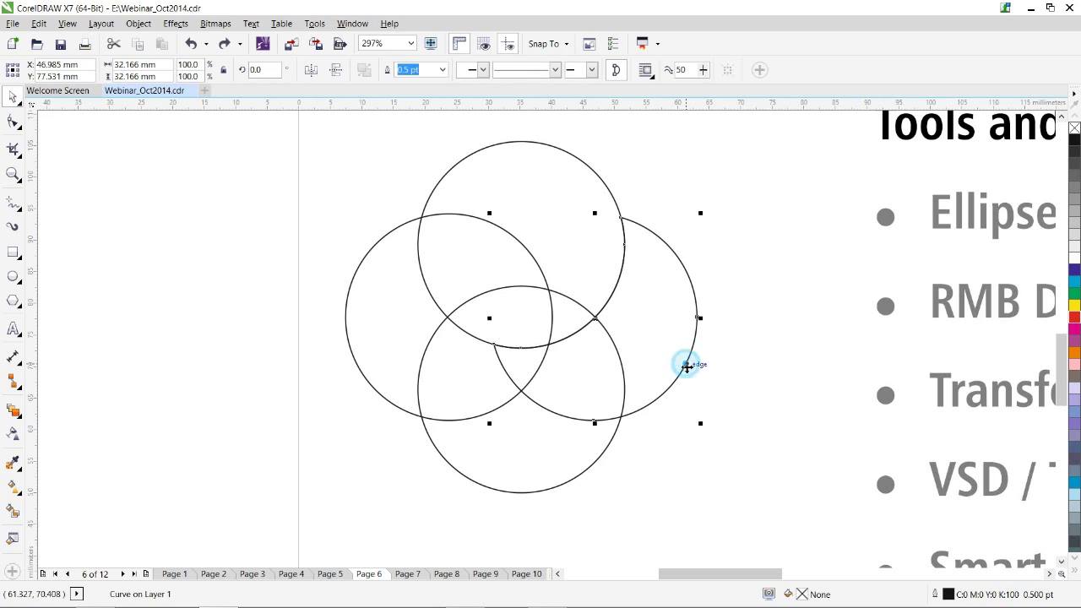
pyautogui.keyDown('shift'); pyautogui.click(578, 478); pyautogui.keyUp('shift')
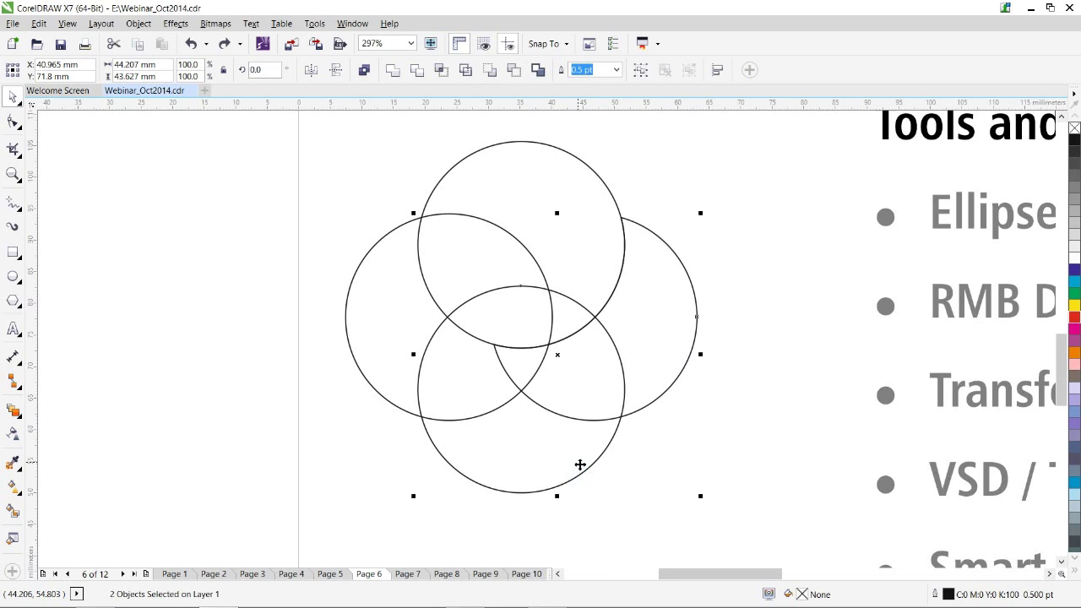
pyautogui.click(416, 71)
pyautogui.moveTo(524, 390); pyautogui.dragTo(240, 372)
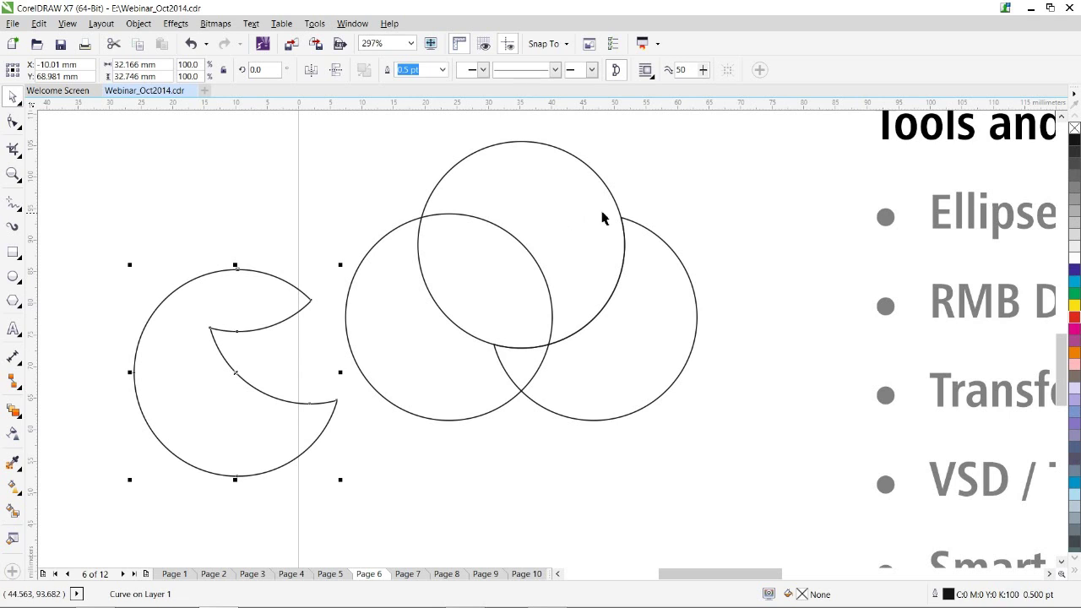
pyautogui.hotkey('ctrl', 'z')
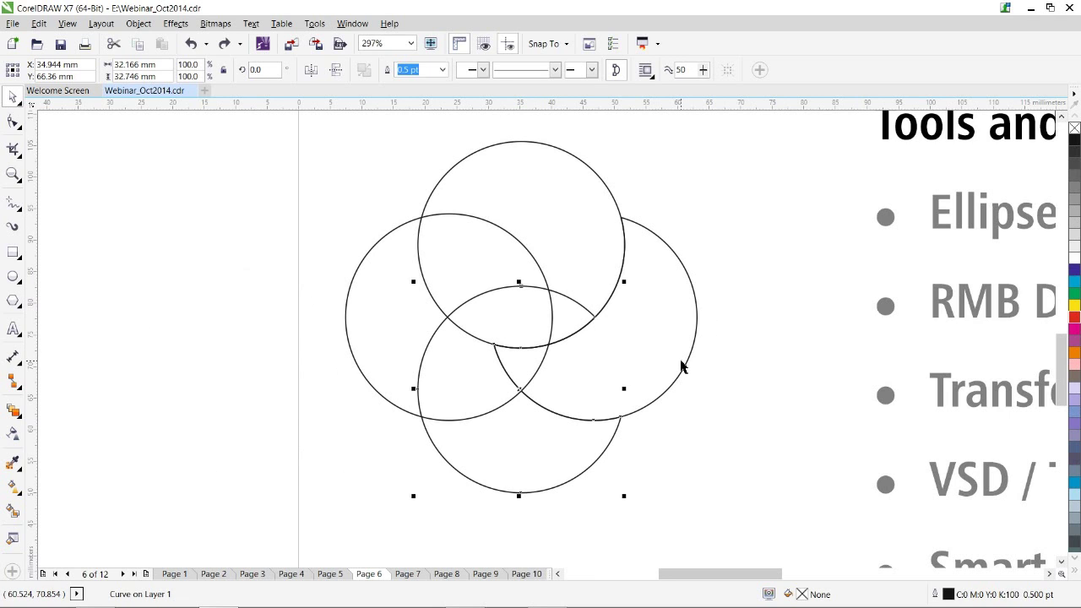
pyautogui.keyDown('shift'); pyautogui.click(687, 365); pyautogui.keyUp('shift')
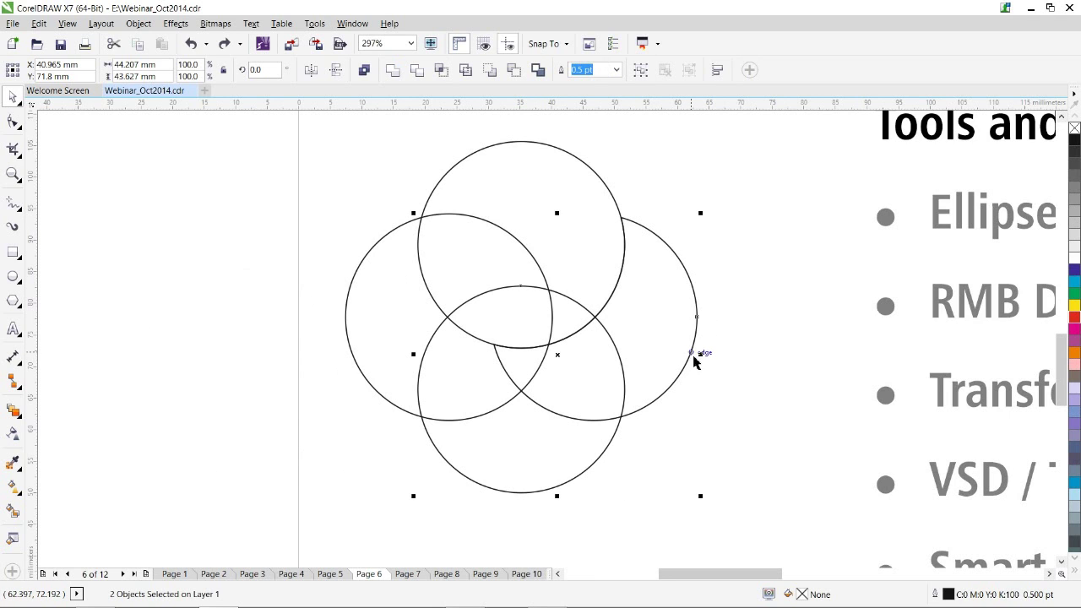
pyautogui.click(755, 291)
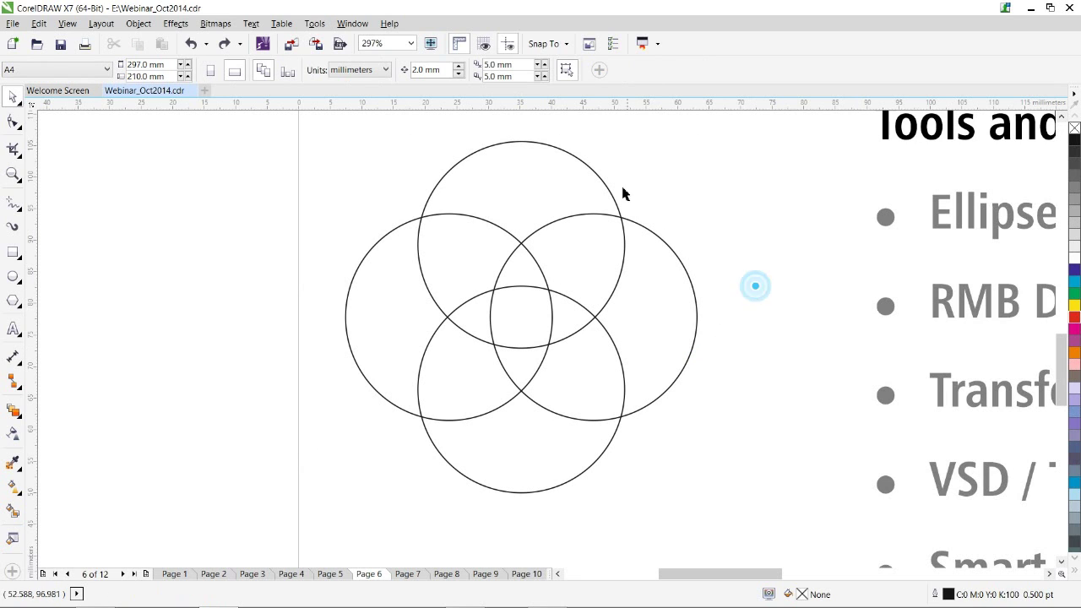
# Duplicate all four circles in place, test the copies by moving them aside and undoing it, and give the copies a red outline.
pyautogui.moveTo(276, 123); pyautogui.dragTo(748, 522)
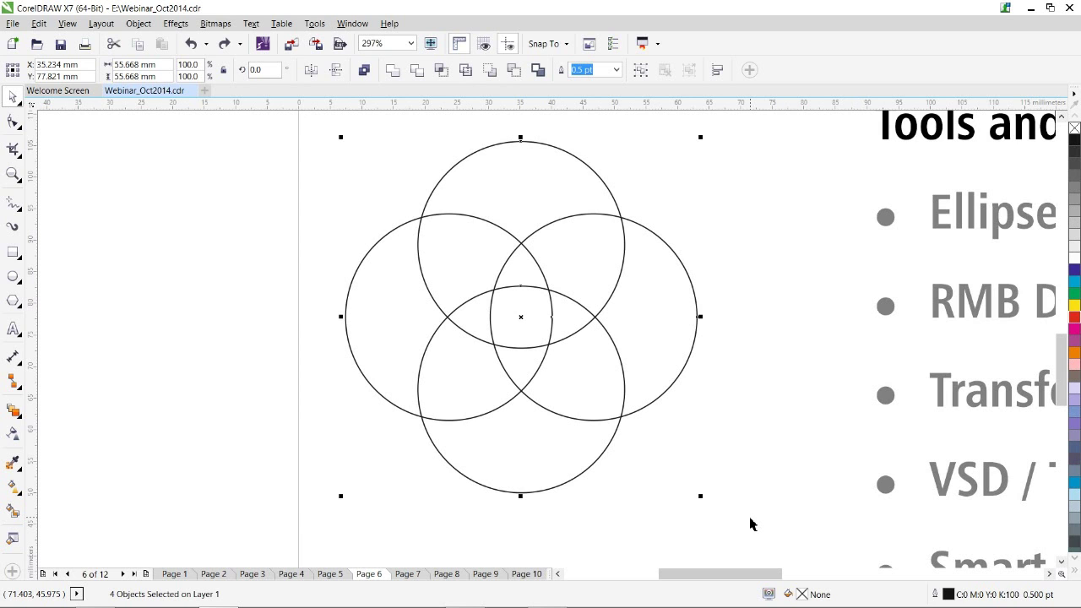
pyautogui.press('KP_Add')
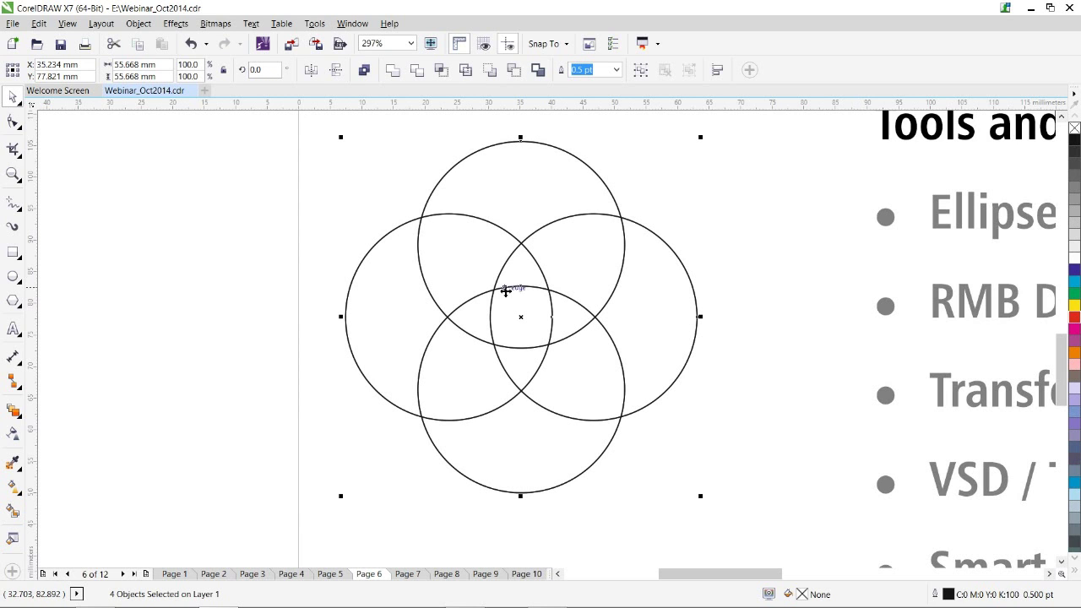
pyautogui.moveTo(525, 320); pyautogui.dragTo(230, 344)
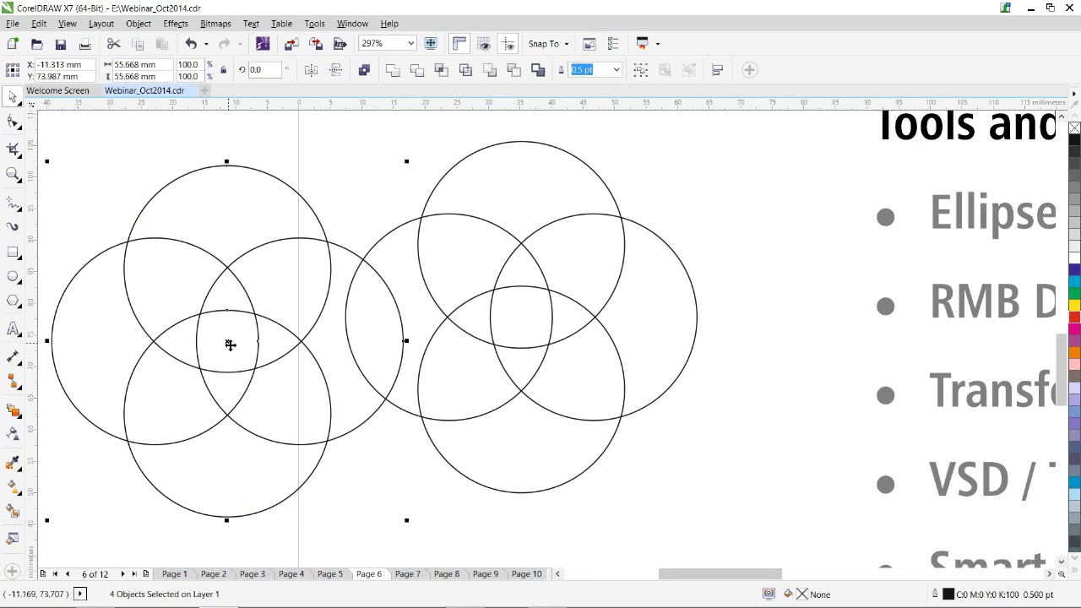
pyautogui.hotkey('ctrl', 'z')
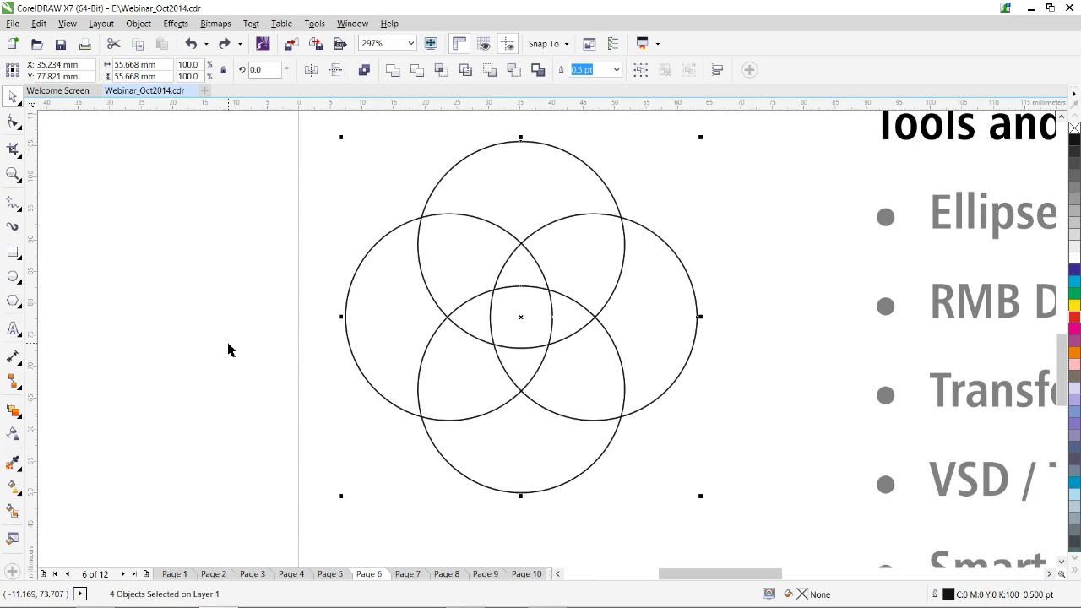
pyautogui.rightClick(1074, 318)
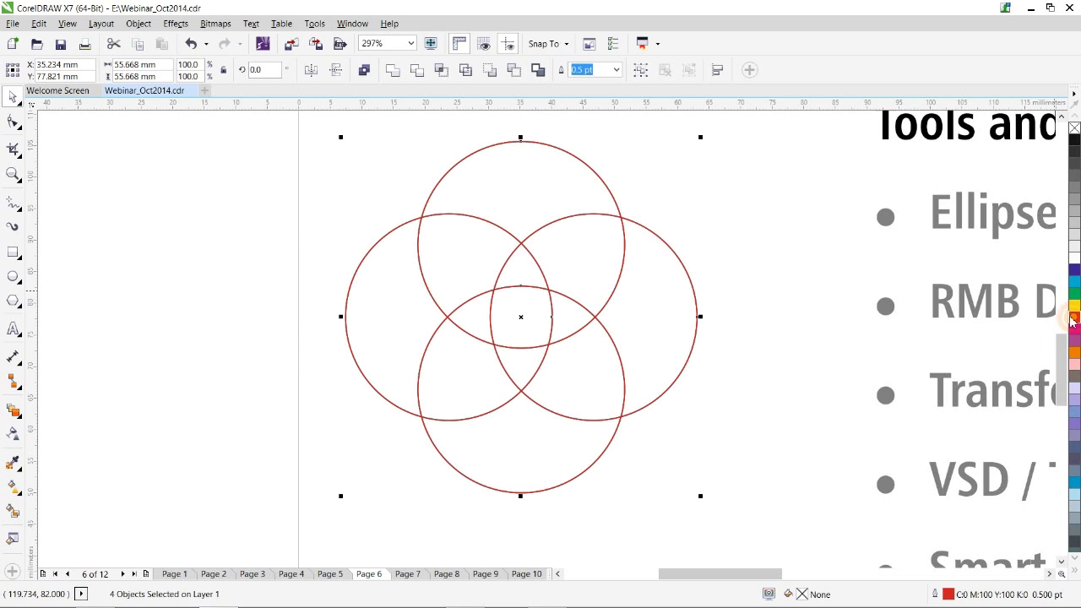
pyautogui.click(681, 186)
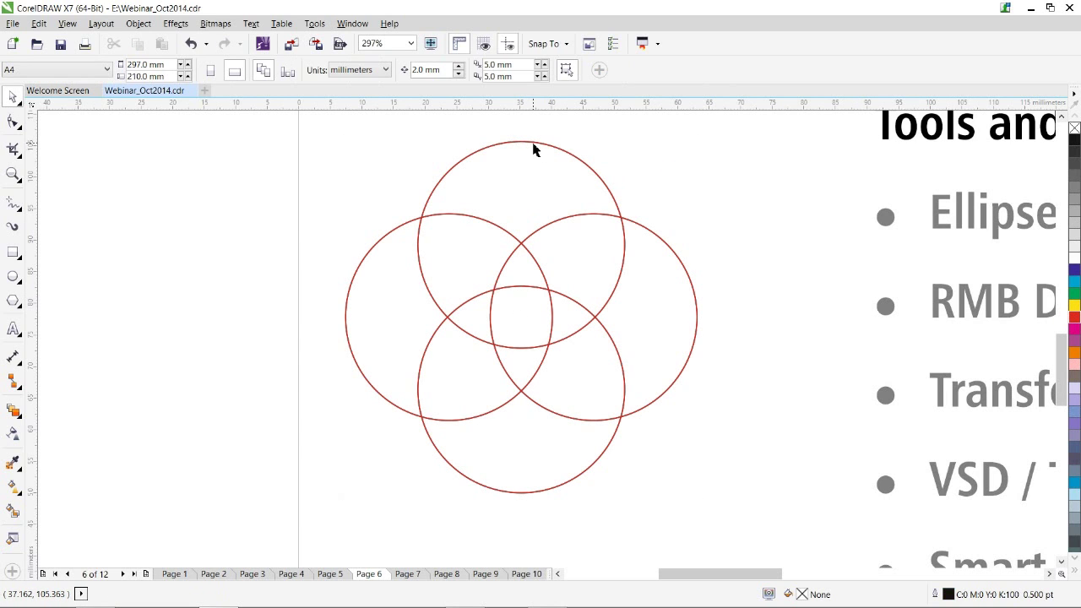
# Trim the red right circle with the red top circle and move the resulting crescent slightly up and to the right.
pyautogui.click(532, 146)
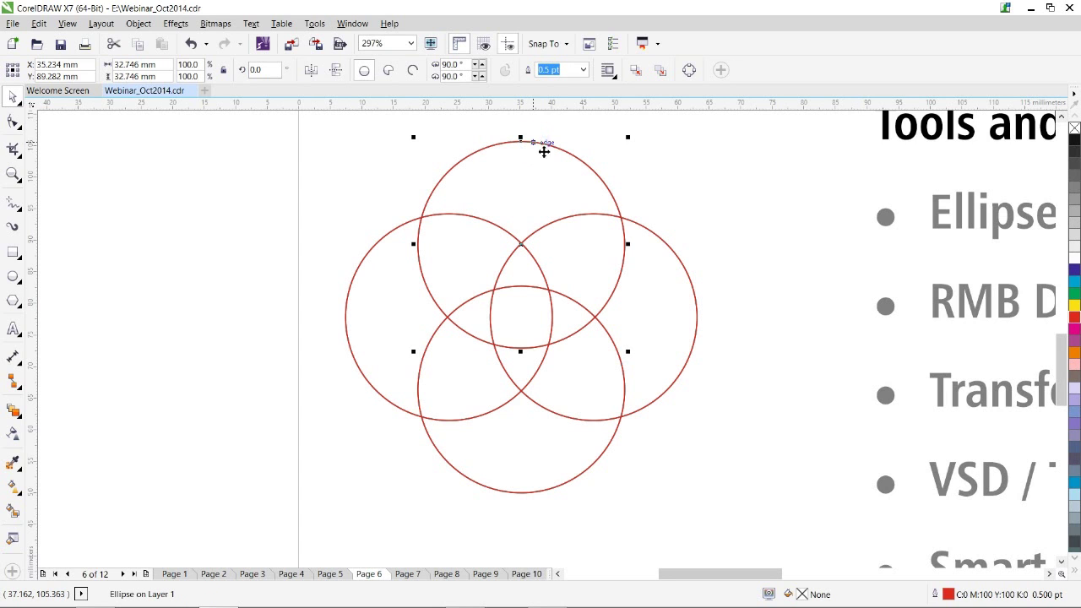
pyautogui.keyDown('shift'); pyautogui.click(663, 243); pyautogui.keyUp('shift')
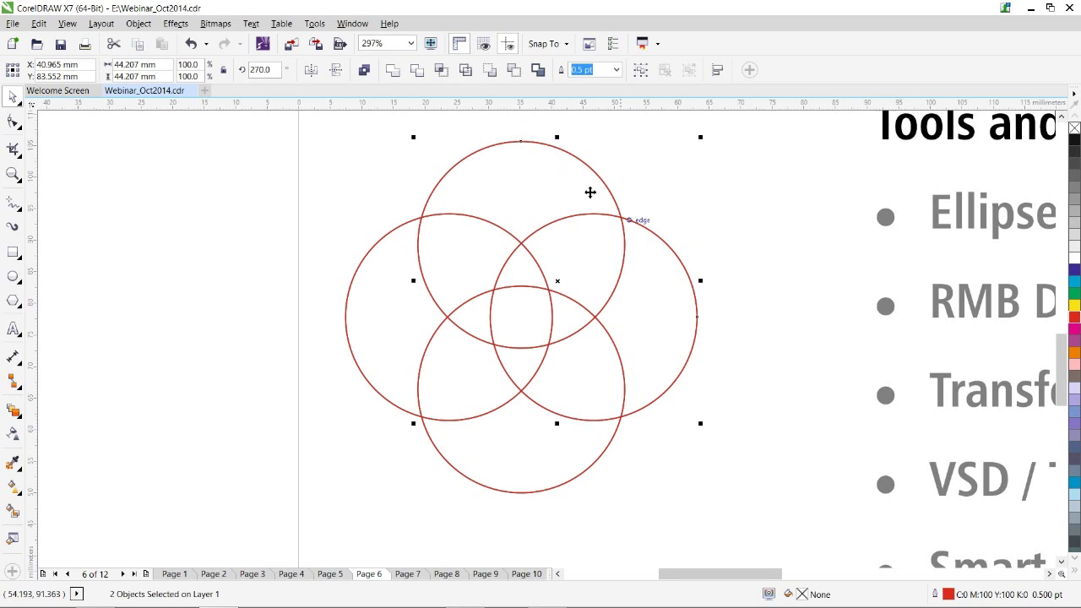
pyautogui.click(417, 70)
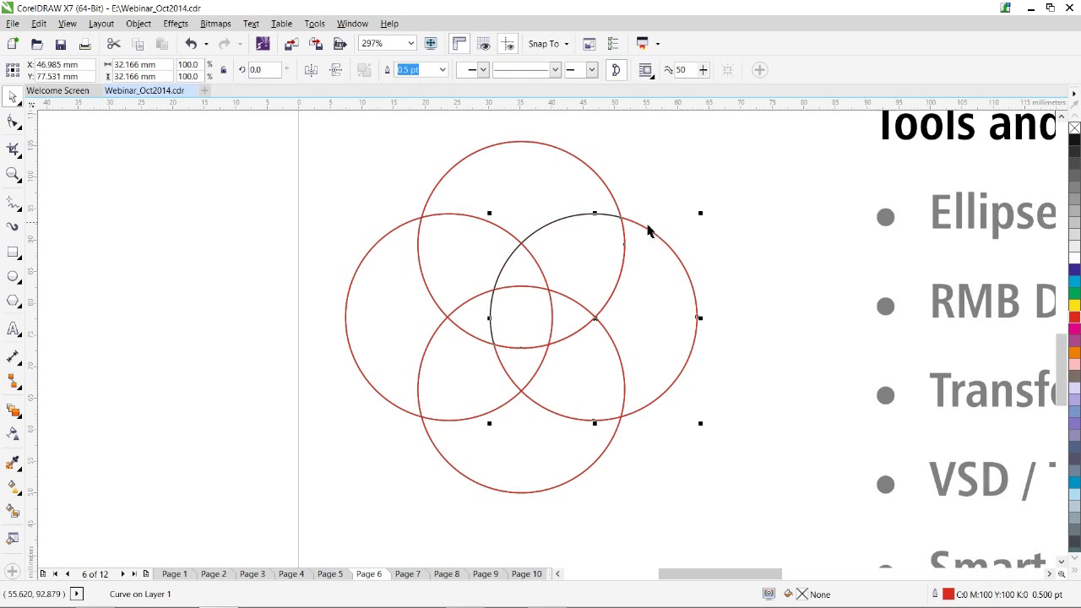
pyautogui.moveTo(596, 319); pyautogui.dragTo(698, 318)
pyautogui.hotkey('ctrl', 'z')
pyautogui.click(727, 243)
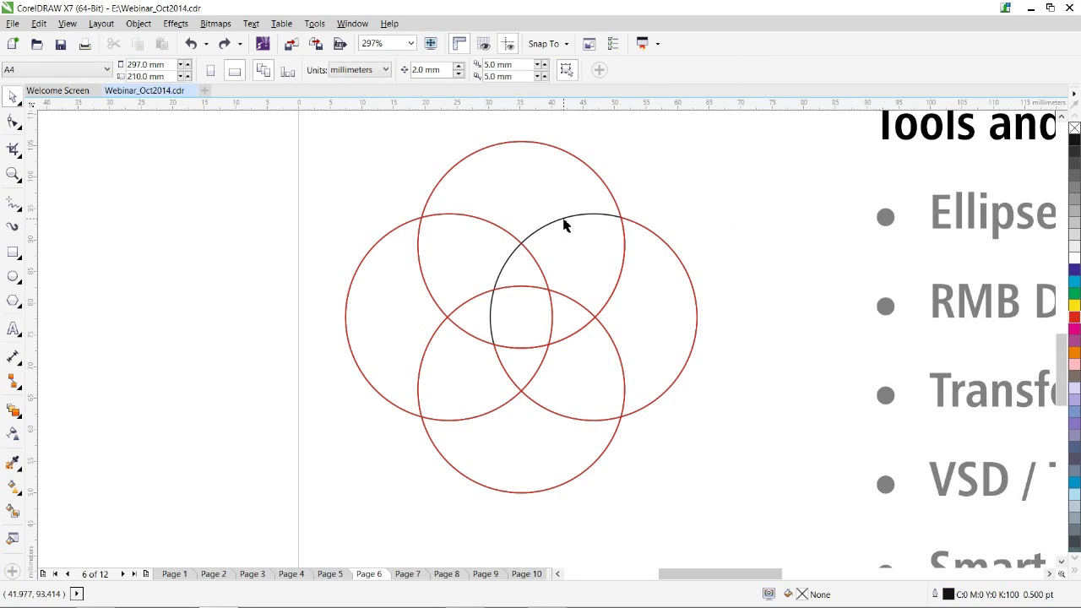
pyautogui.moveTo(644, 228); pyautogui.dragTo(680, 215)
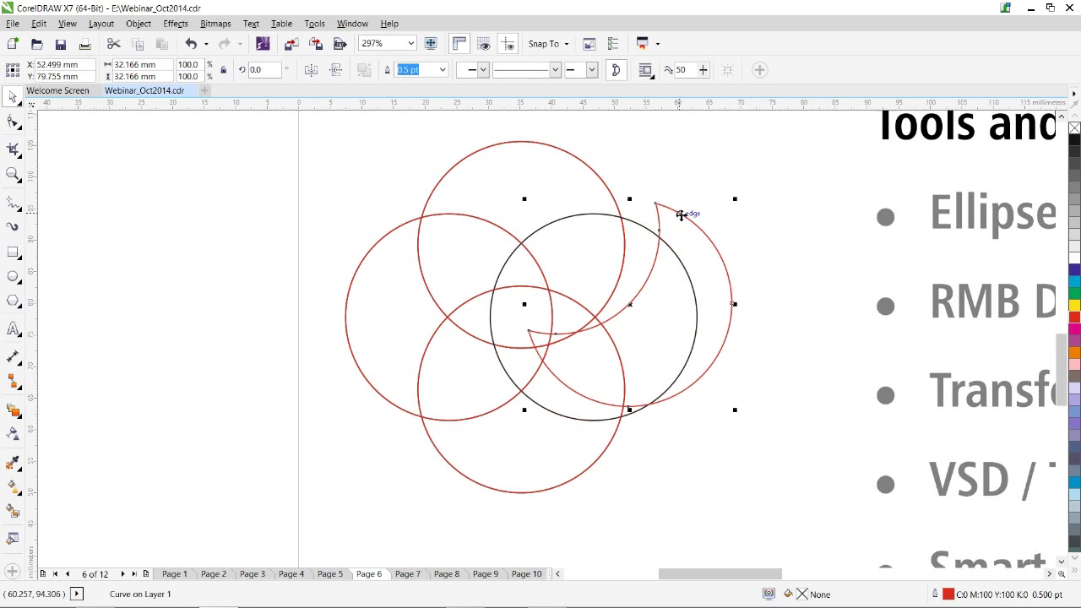
# Undo the right crescent's move and trim the red bottom circle with the black right circle.
pyautogui.hotkey('ctrl', 'z')
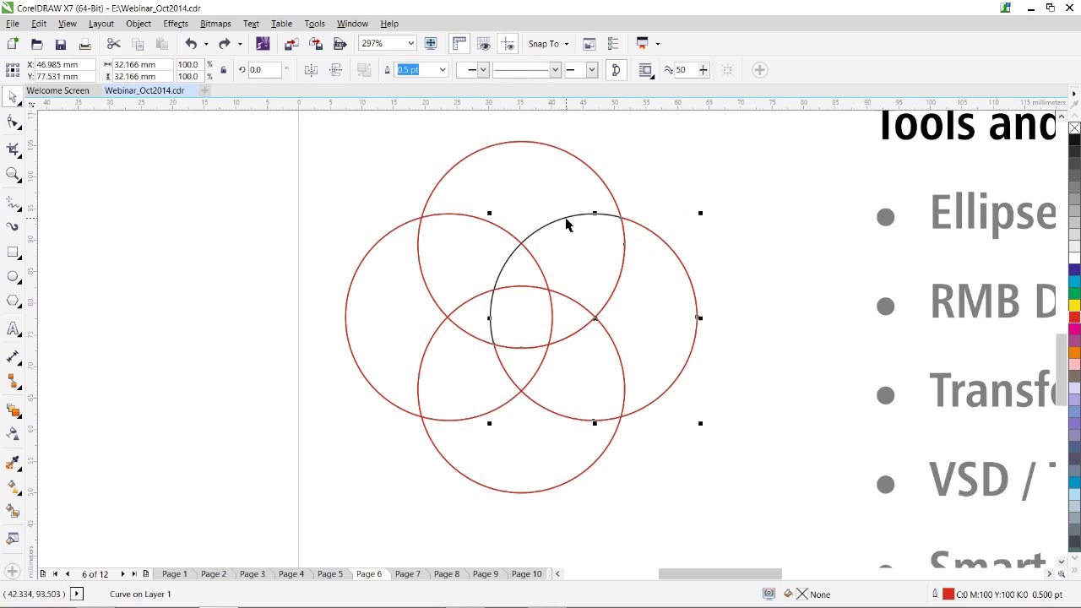
pyautogui.click(565, 221)
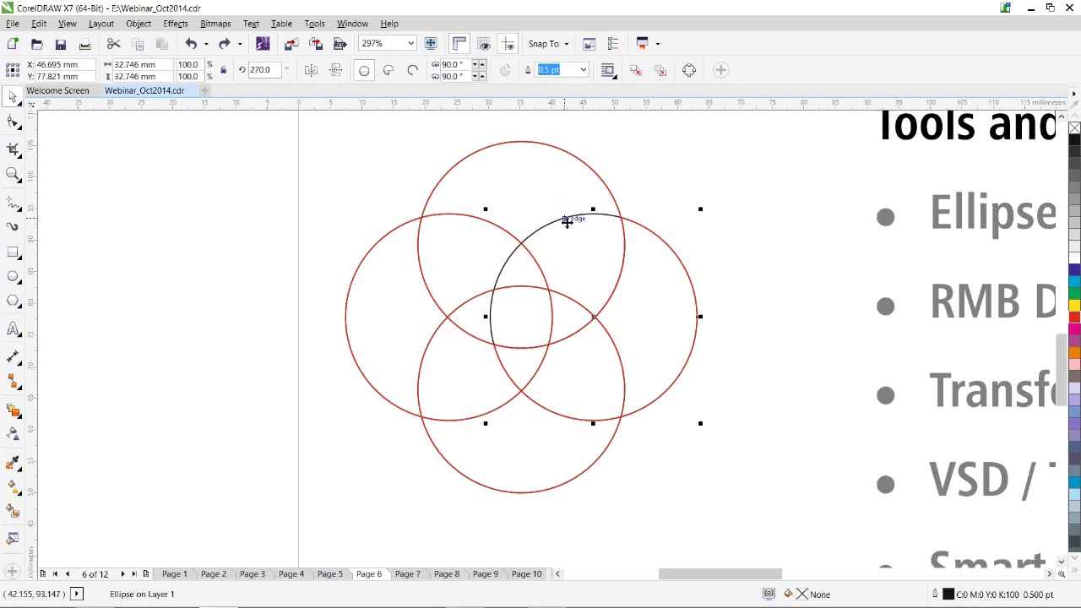
pyautogui.keyDown('shift'); pyautogui.click(530, 494); pyautogui.keyUp('shift')
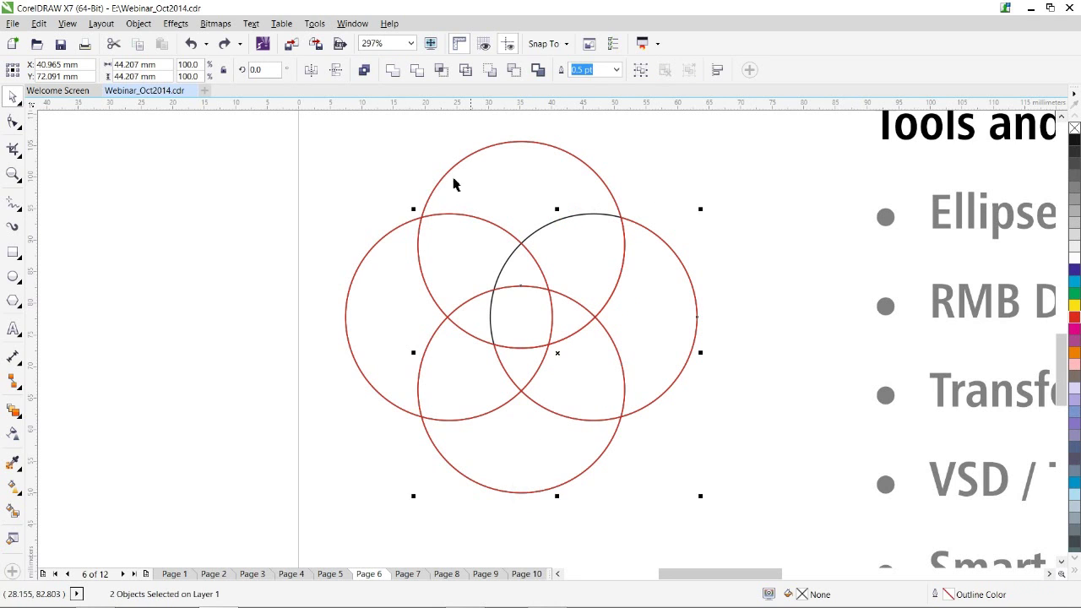
pyautogui.click(417, 71)
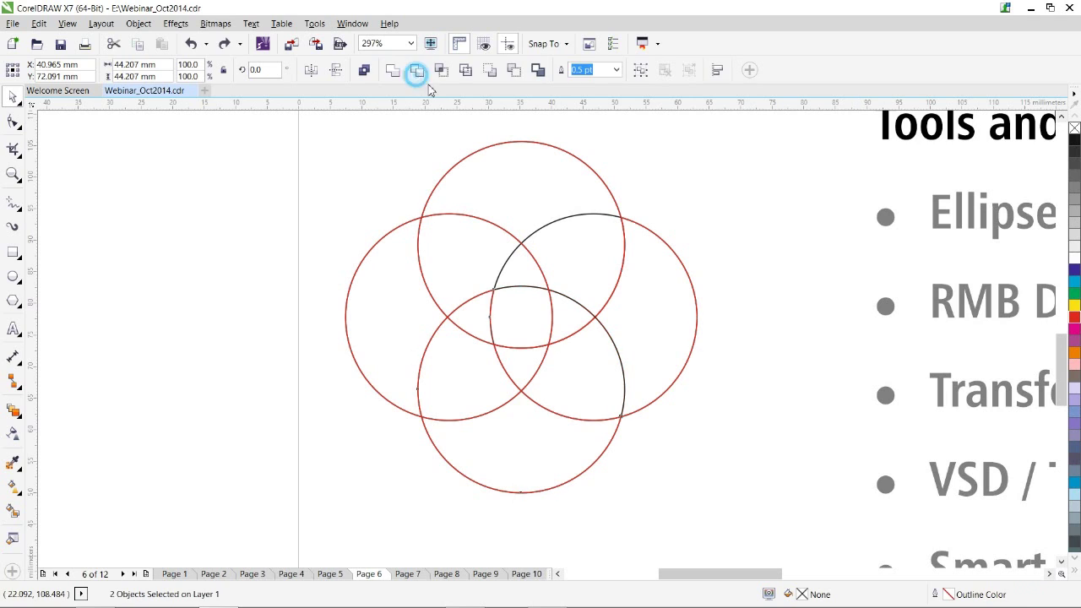
# Trim the red left circle with the black bottom circle, and the red top circle with the black left circle.
pyautogui.click(618, 352)
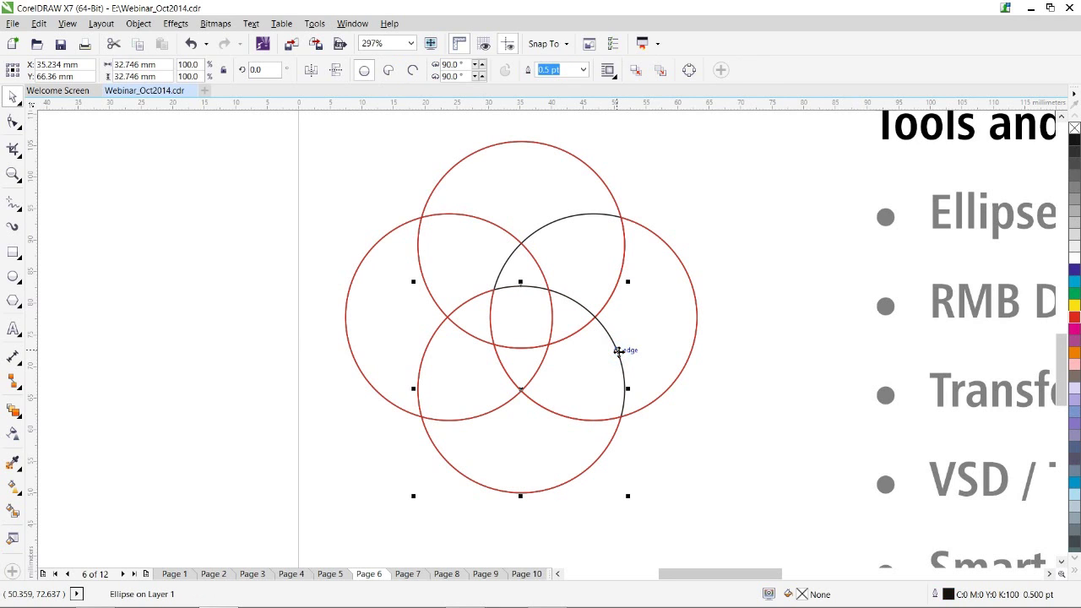
pyautogui.keyDown('shift'); pyautogui.click(357, 268); pyautogui.keyUp('shift')
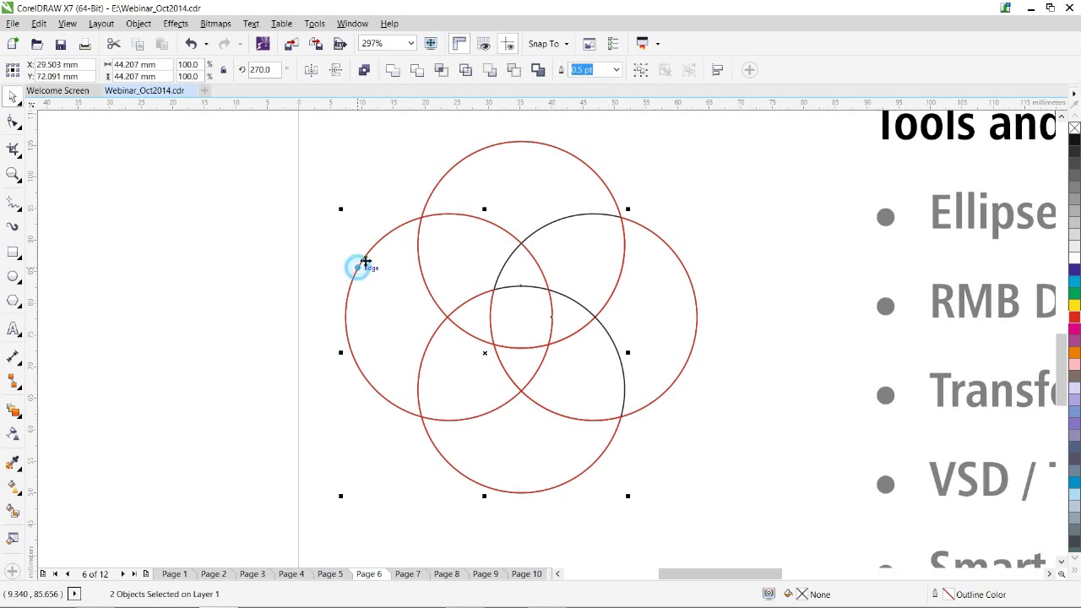
pyautogui.click(439, 72)
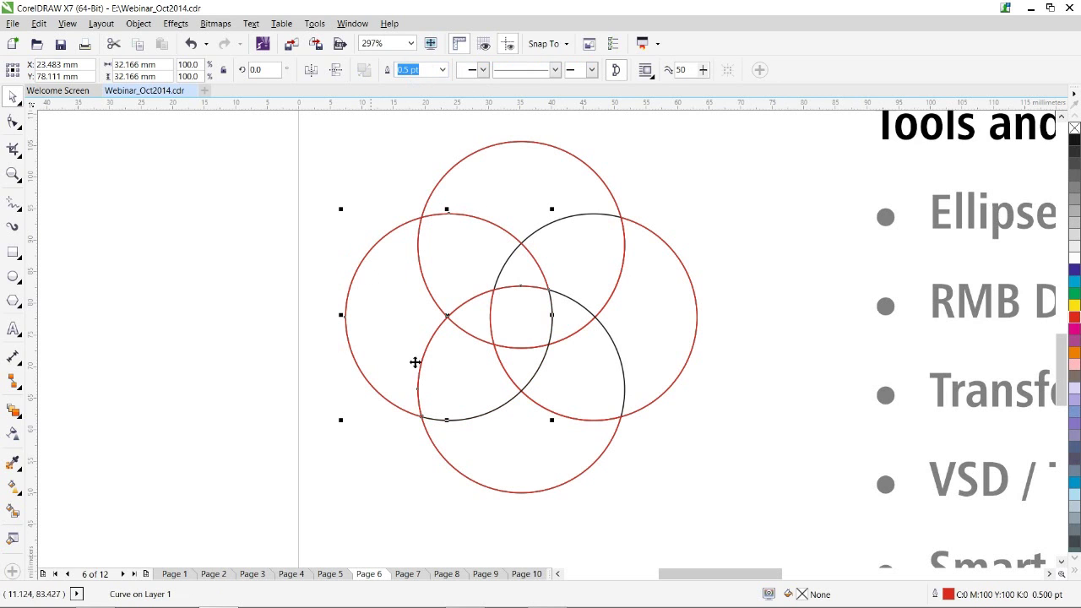
pyautogui.click(490, 416)
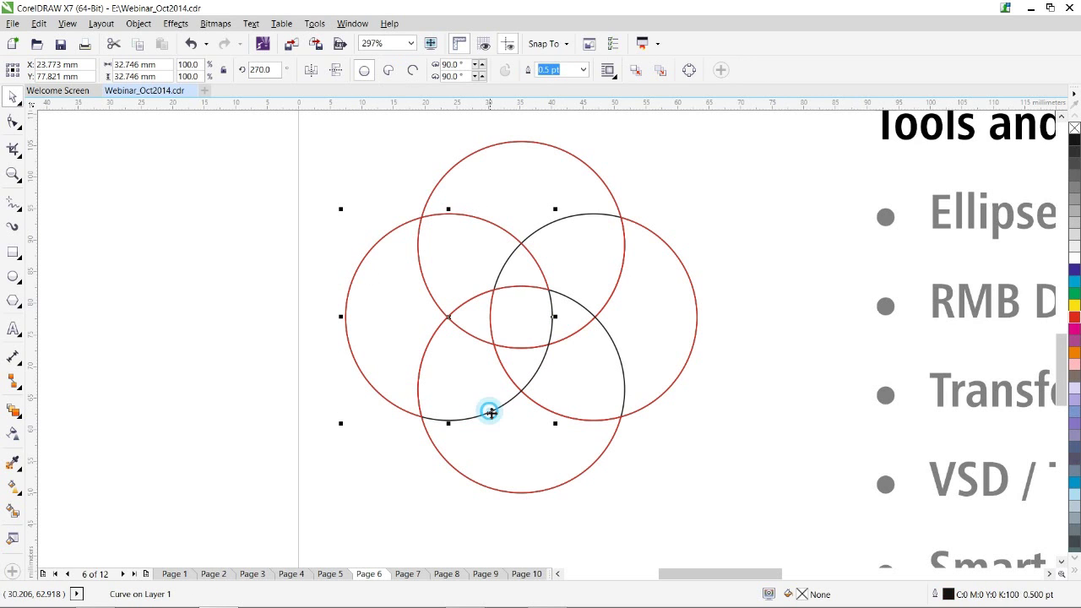
pyautogui.keyDown('shift'); pyautogui.click(484, 154); pyautogui.keyUp('shift')
pyautogui.click(414, 72)
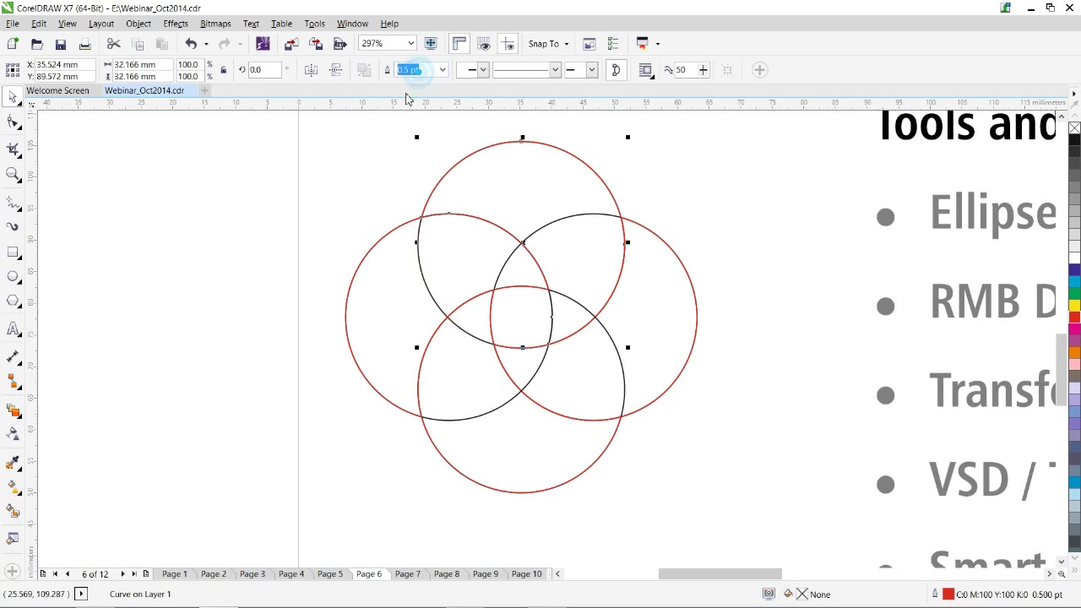
# Delete the four original black circles, keeping only the red crescents.
pyautogui.click(399, 161)
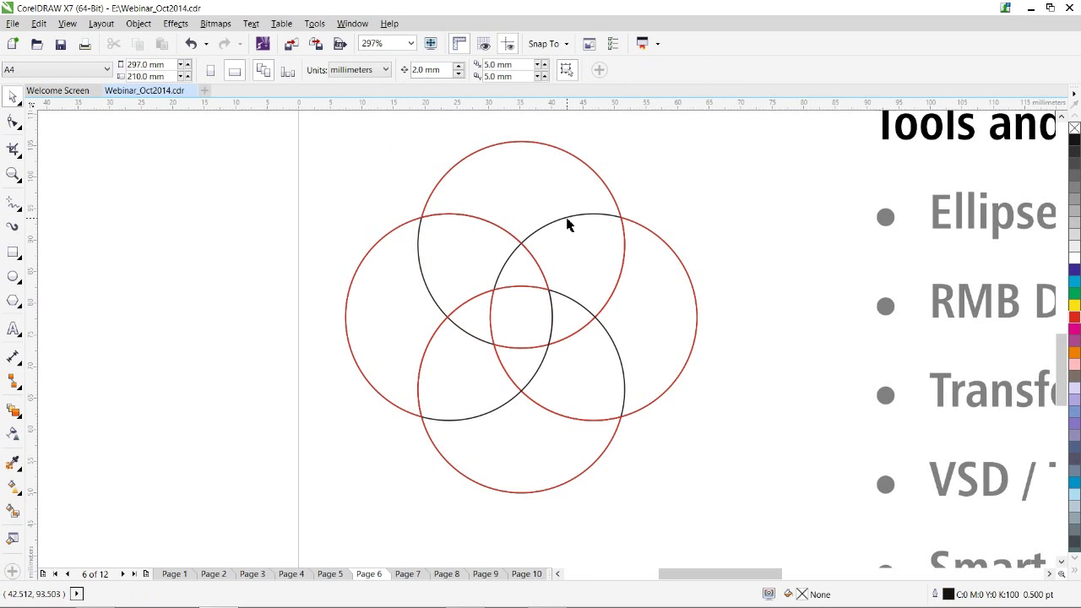
pyautogui.click(566, 219)
pyautogui.click(572, 233)
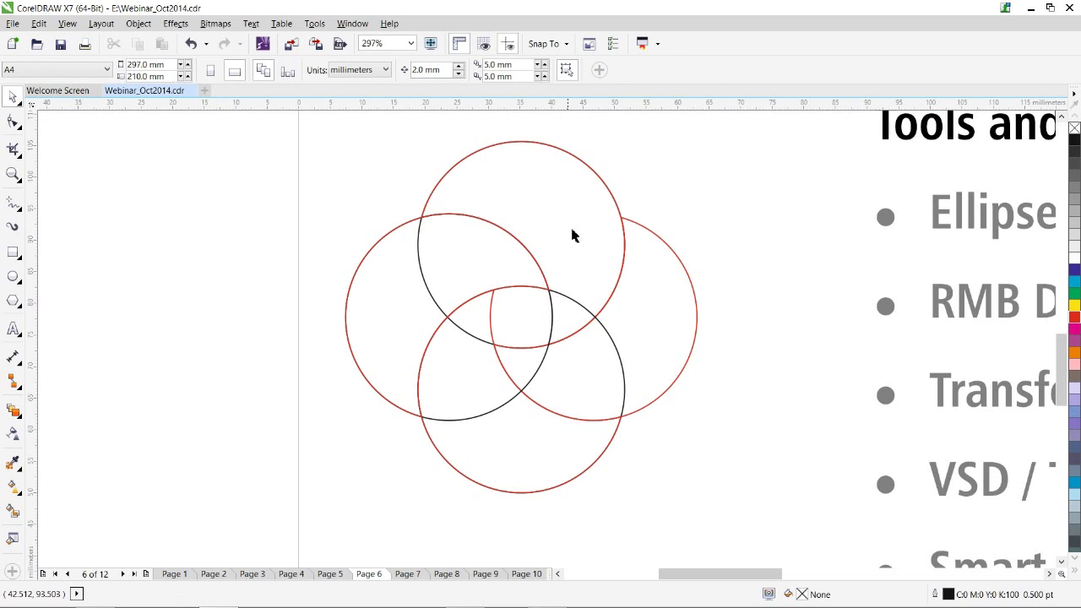
pyautogui.click(611, 337)
pyautogui.click(497, 448)
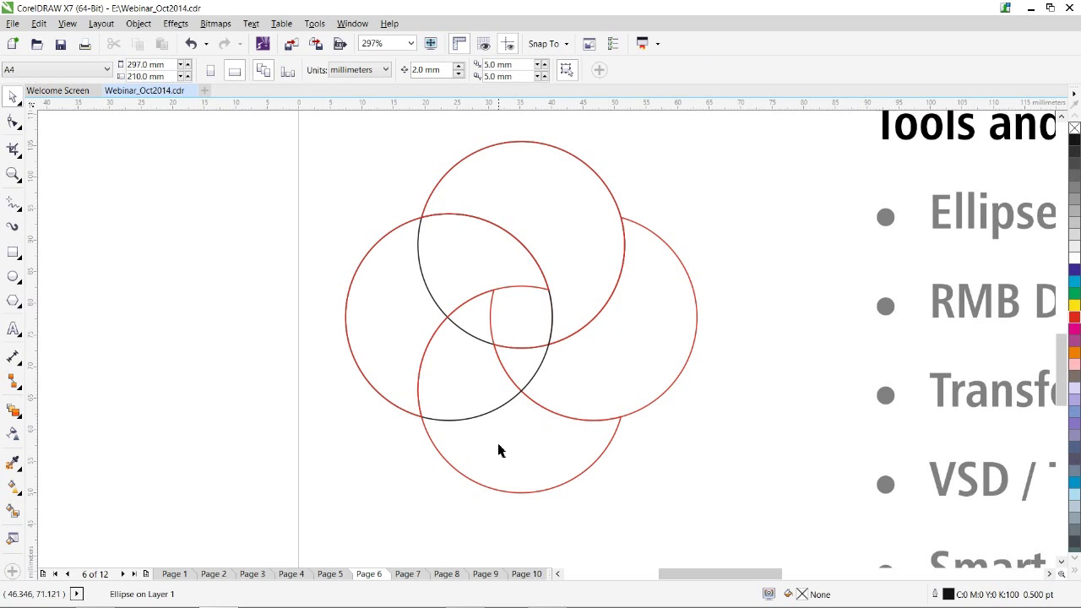
pyautogui.click(474, 421)
pyautogui.click(417, 290)
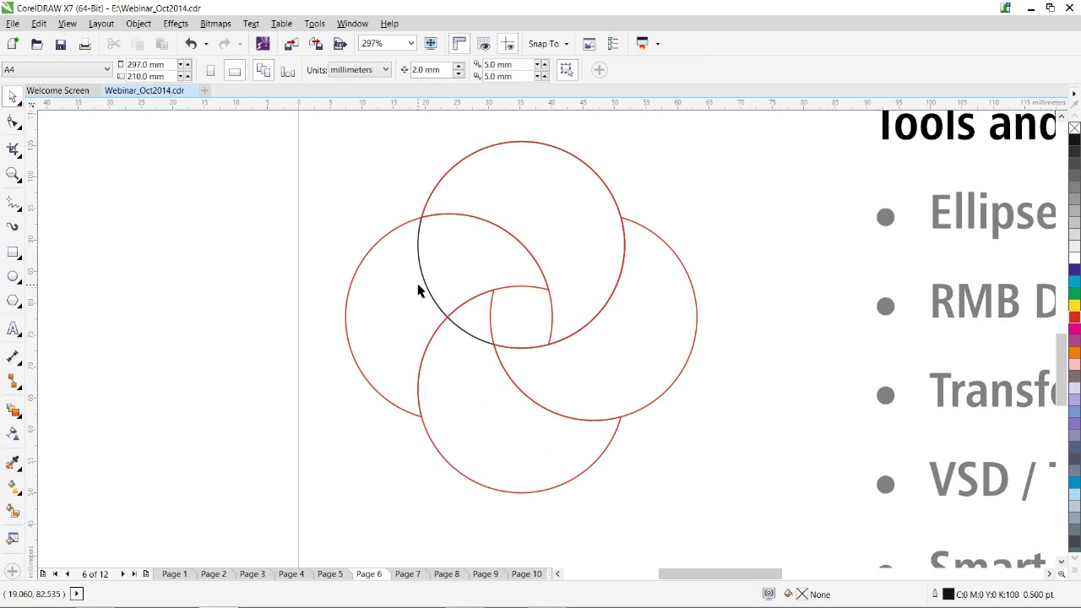
pyautogui.click(424, 287)
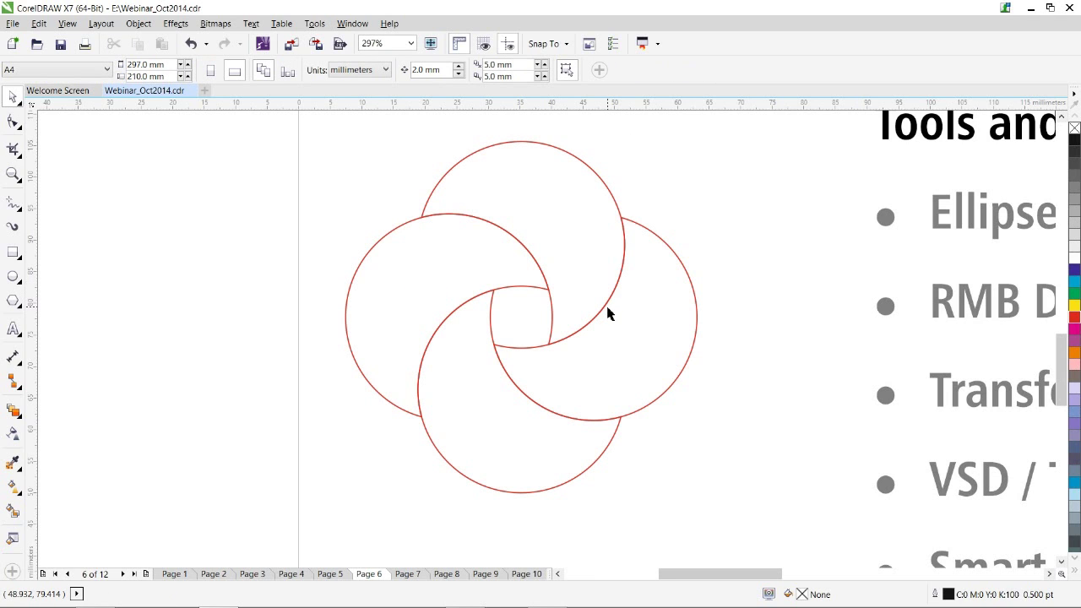
# Select the top crescent and add the Outline flyout to the toolbox.
pyautogui.click(12, 174)
pyautogui.rightClick(667, 287)
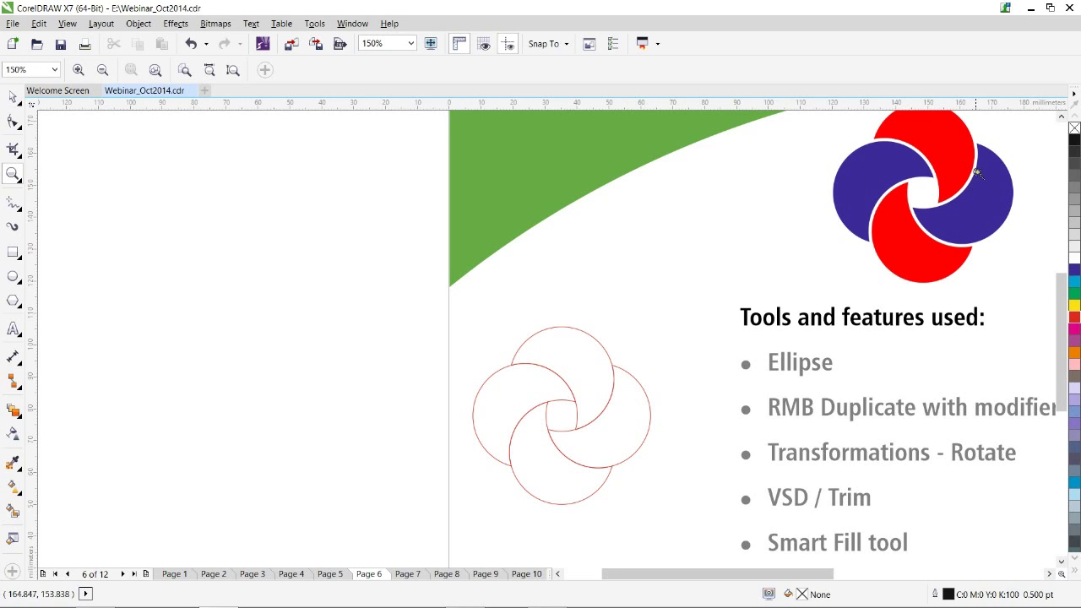
pyautogui.moveTo(432, 317); pyautogui.dragTo(684, 525)
pyautogui.click(12, 96)
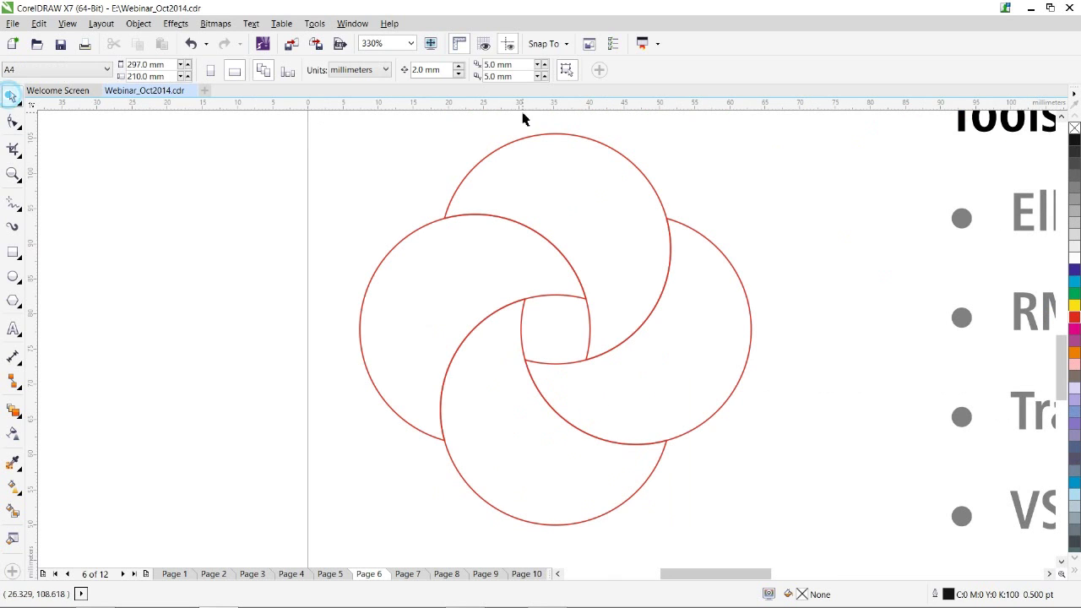
pyautogui.click(537, 141)
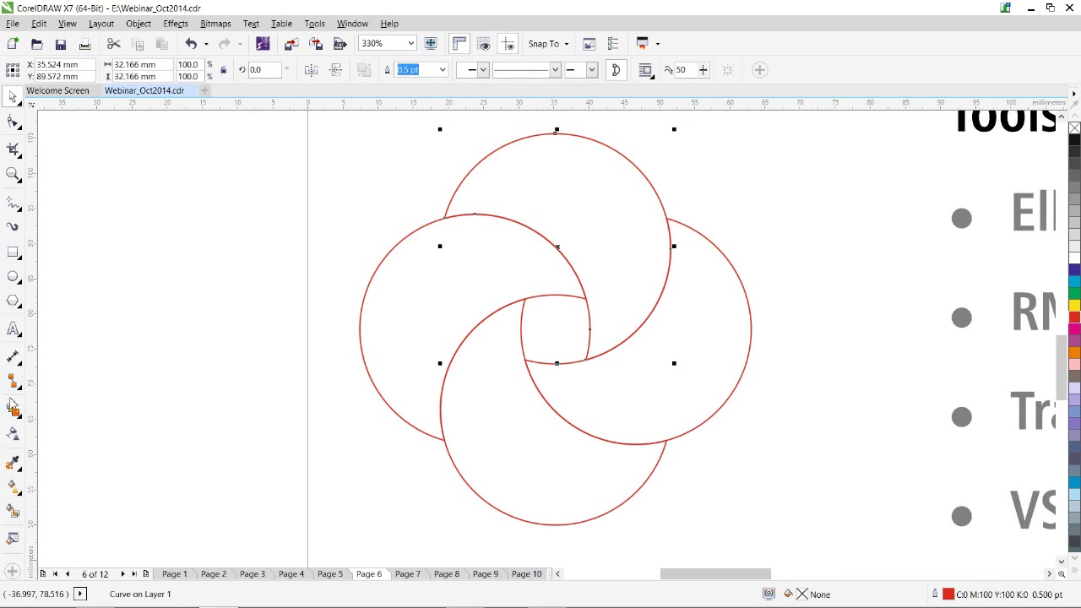
pyautogui.click(12, 539)
pyautogui.click(12, 570)
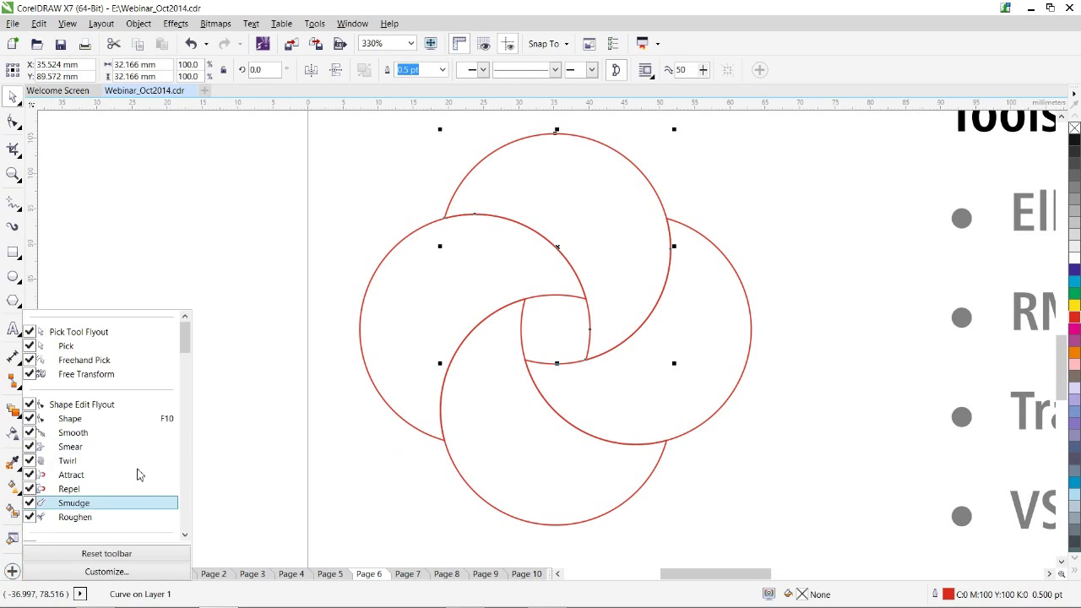
pyautogui.moveTo(185, 337); pyautogui.dragTo(187, 532)
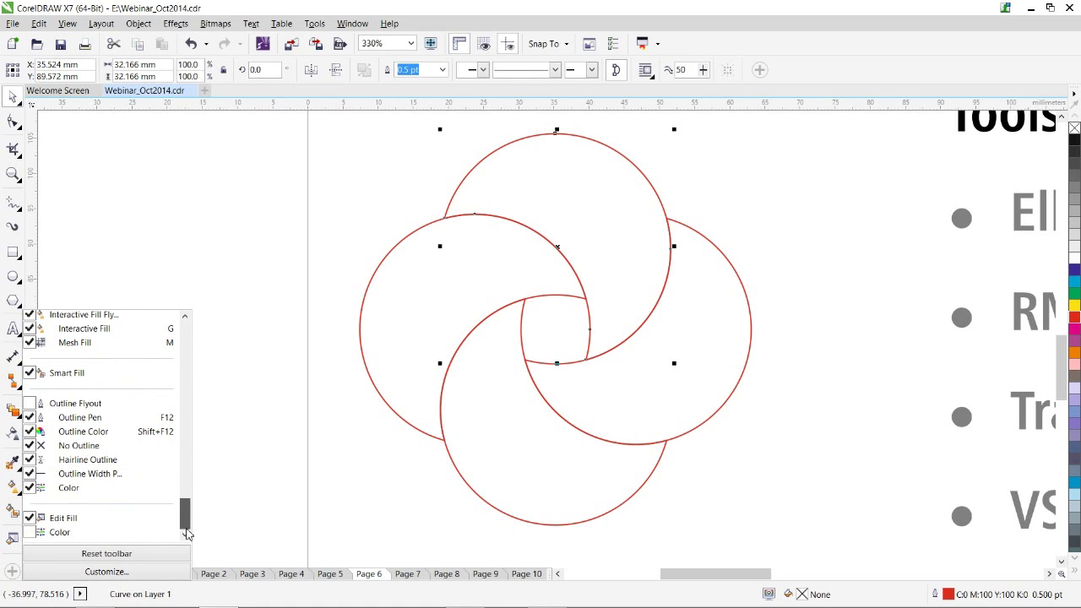
pyautogui.click(30, 402)
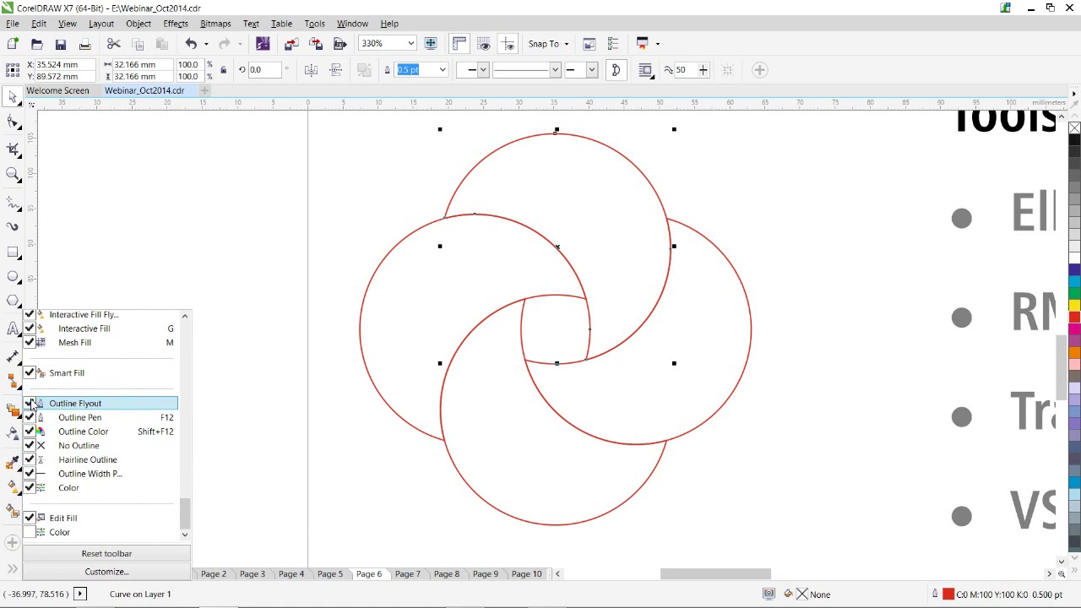
pyautogui.click(12, 568)
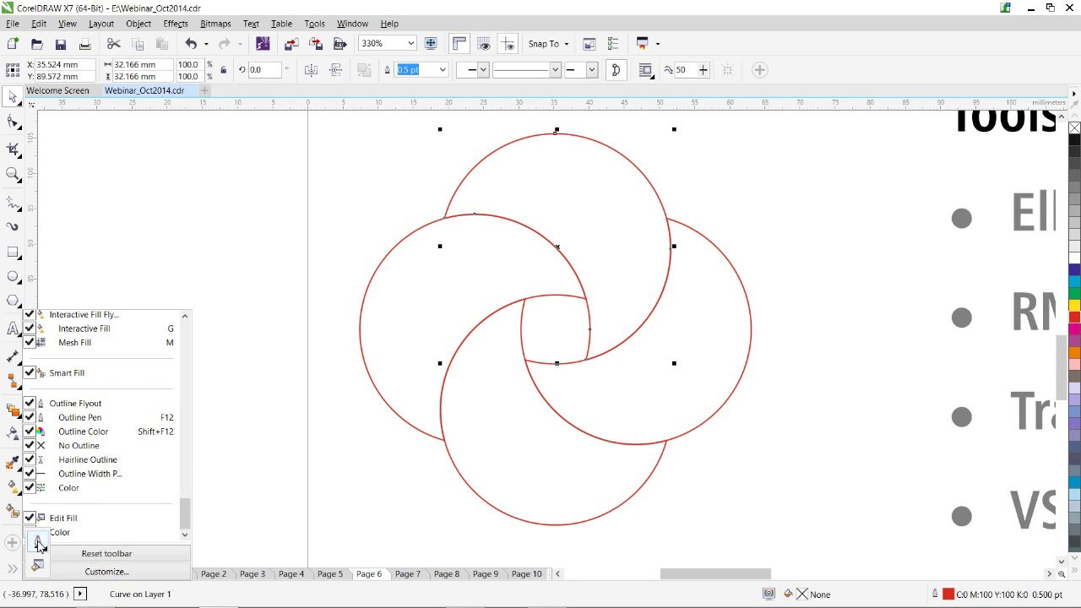
# Give the top crescent a 2 pt outline positioned inside the shape using the Outline Pen.
pyautogui.click(38, 544)
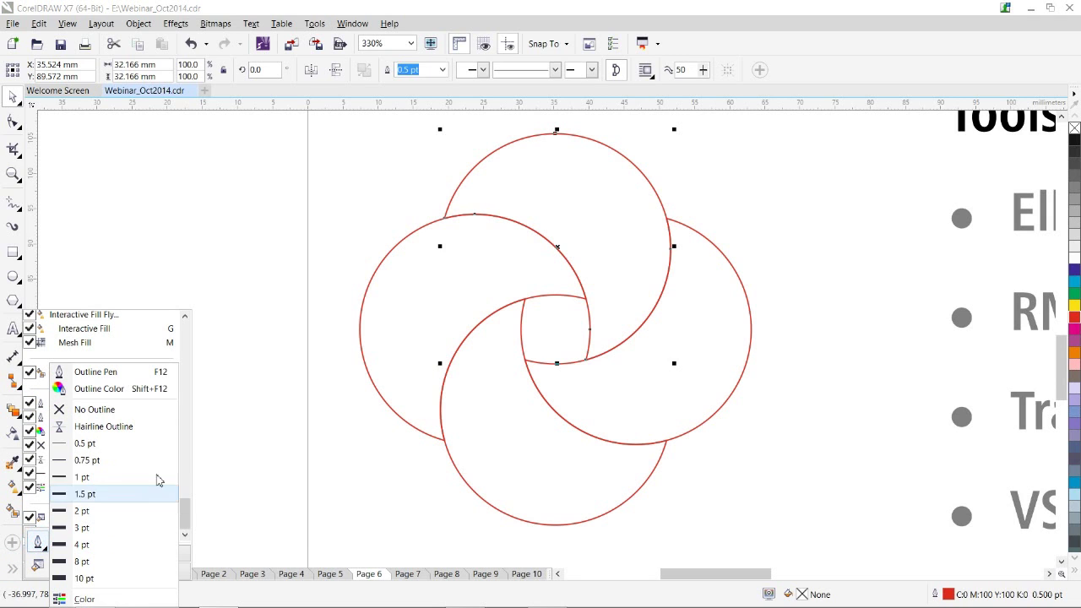
pyautogui.click(115, 376)
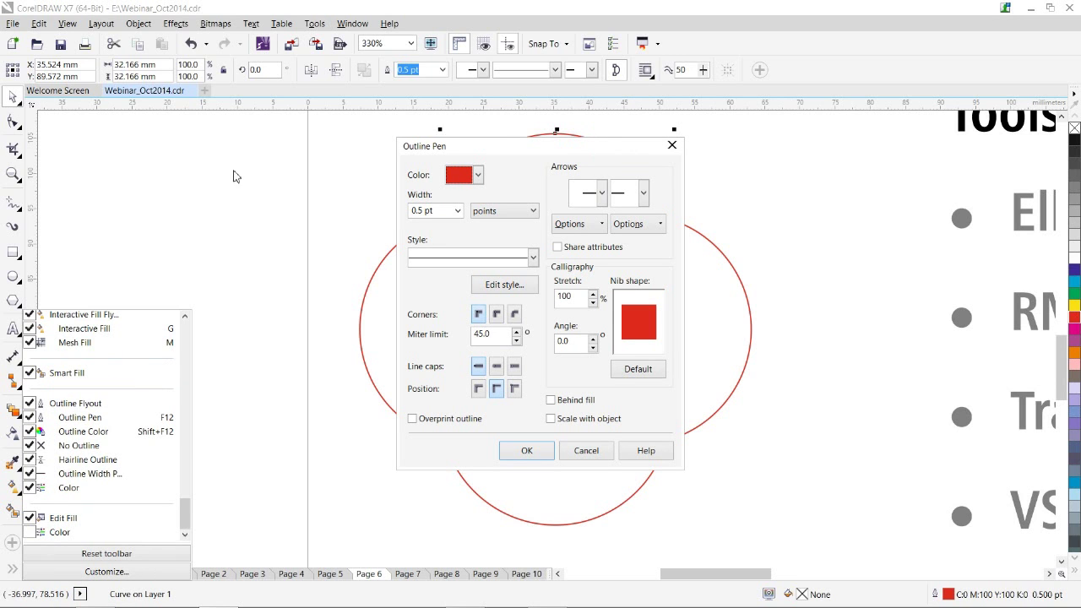
pyautogui.click(247, 201)
pyautogui.moveTo(524, 152)
pyautogui.mouseDown()
pyautogui.moveTo(265, 198)
pyautogui.moveTo(167, 162)
pyautogui.moveTo(168, 150)
pyautogui.moveTo(234, 150)
pyautogui.mouseUp()
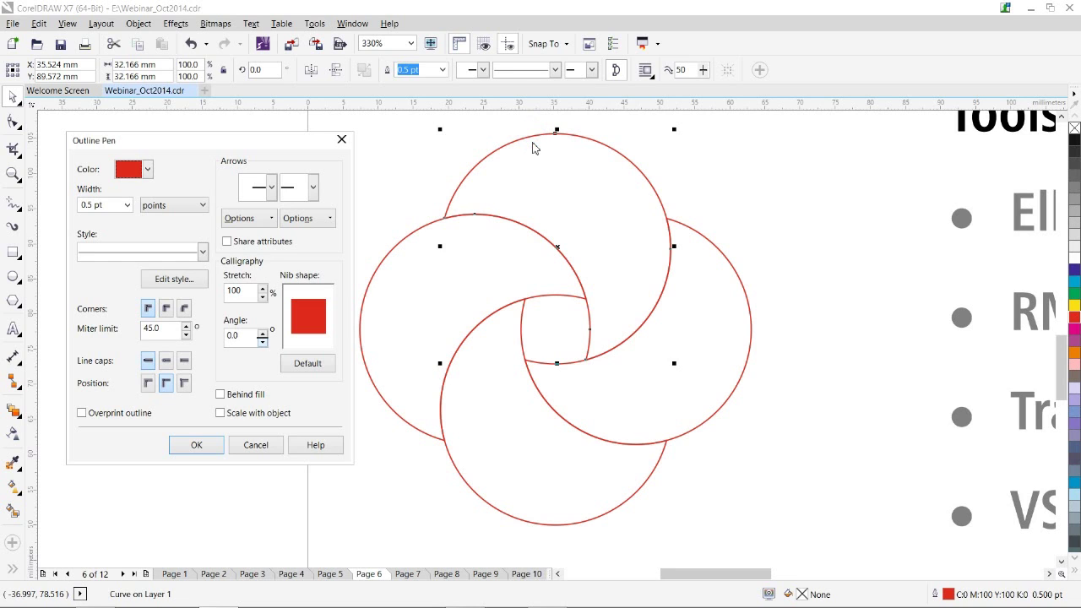
pyautogui.click(185, 384)
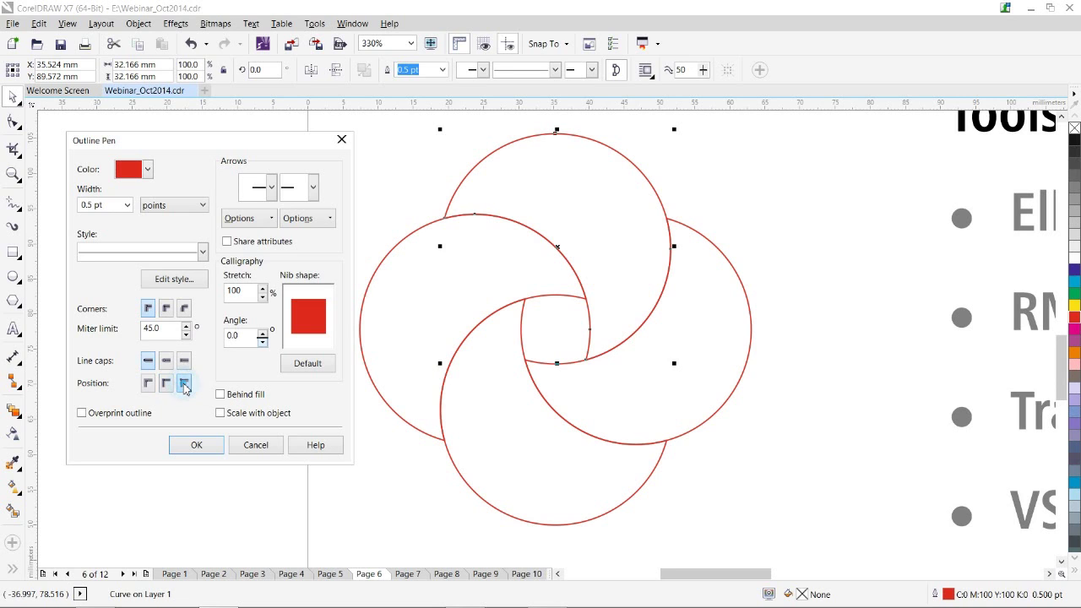
pyautogui.click(128, 205)
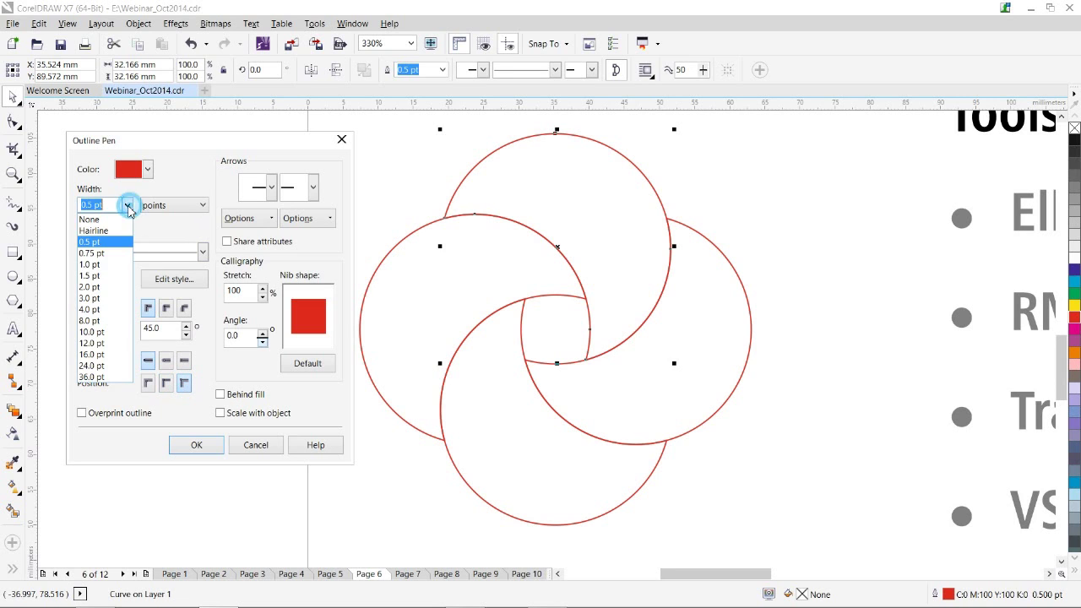
pyautogui.click(101, 288)
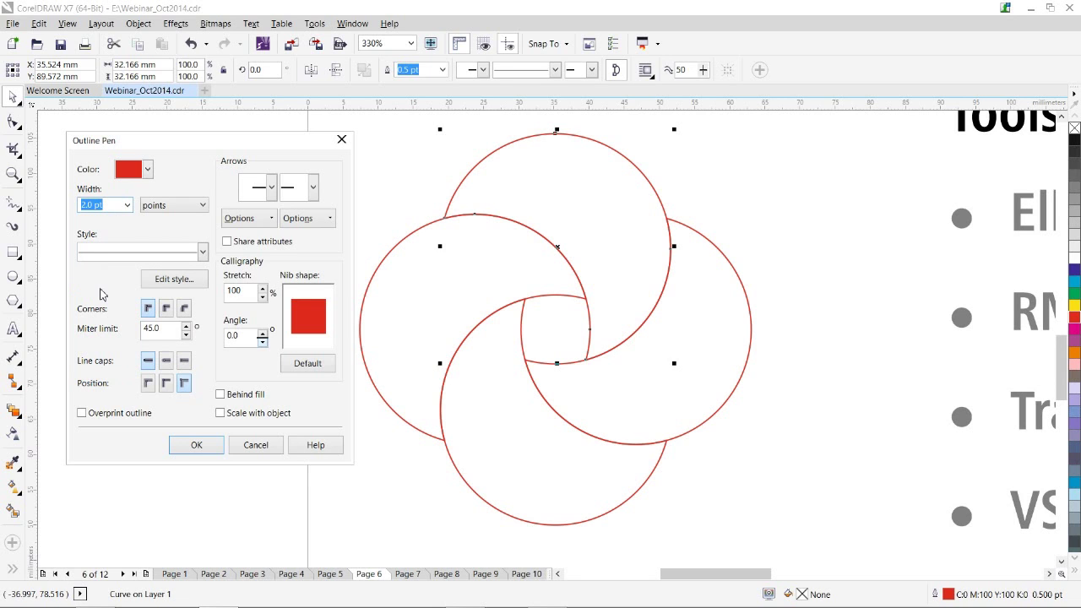
pyautogui.click(195, 445)
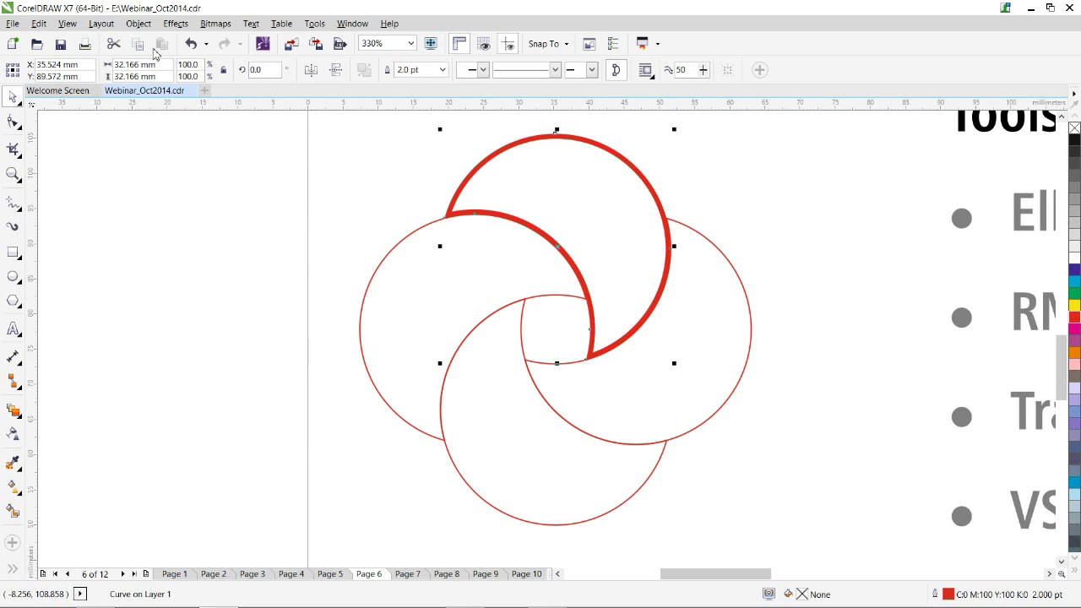
# Convert the top crescent's outline to an object and move it aside to inspect it.
pyautogui.click(139, 25)
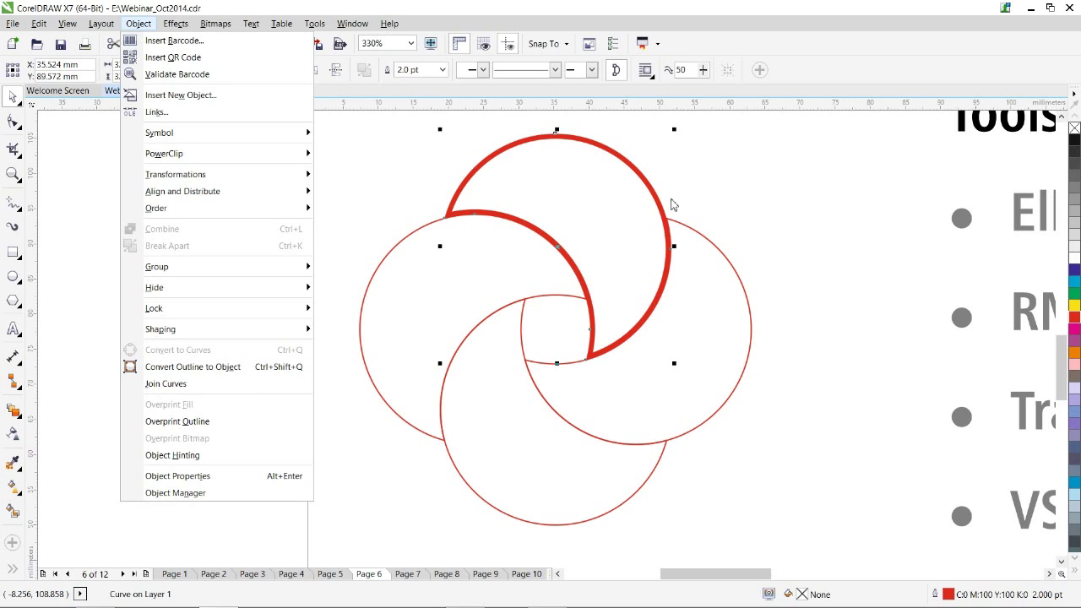
pyautogui.click(194, 368)
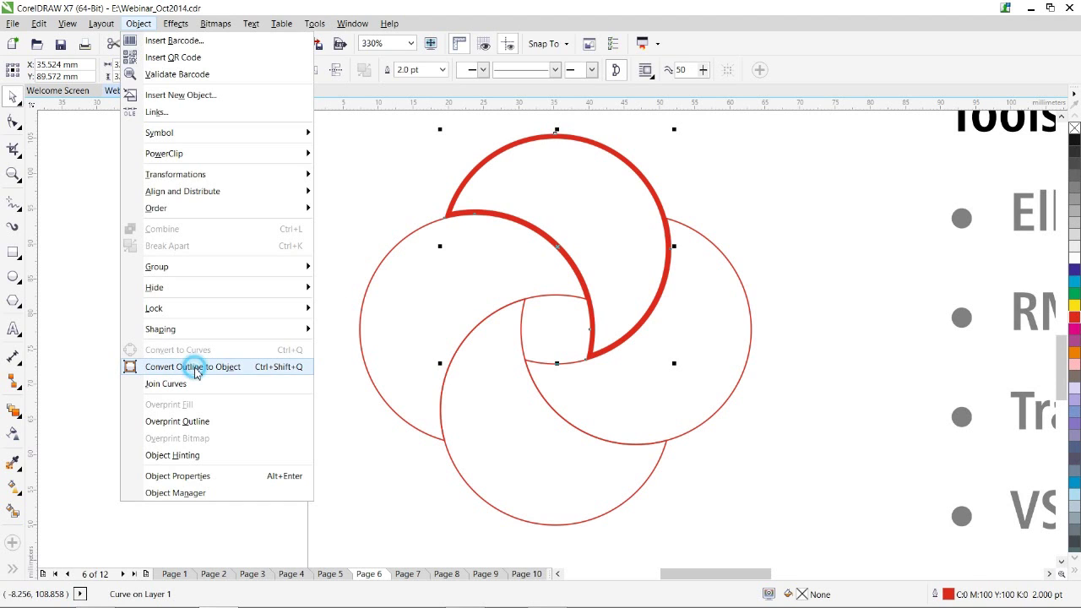
pyautogui.click(430, 157)
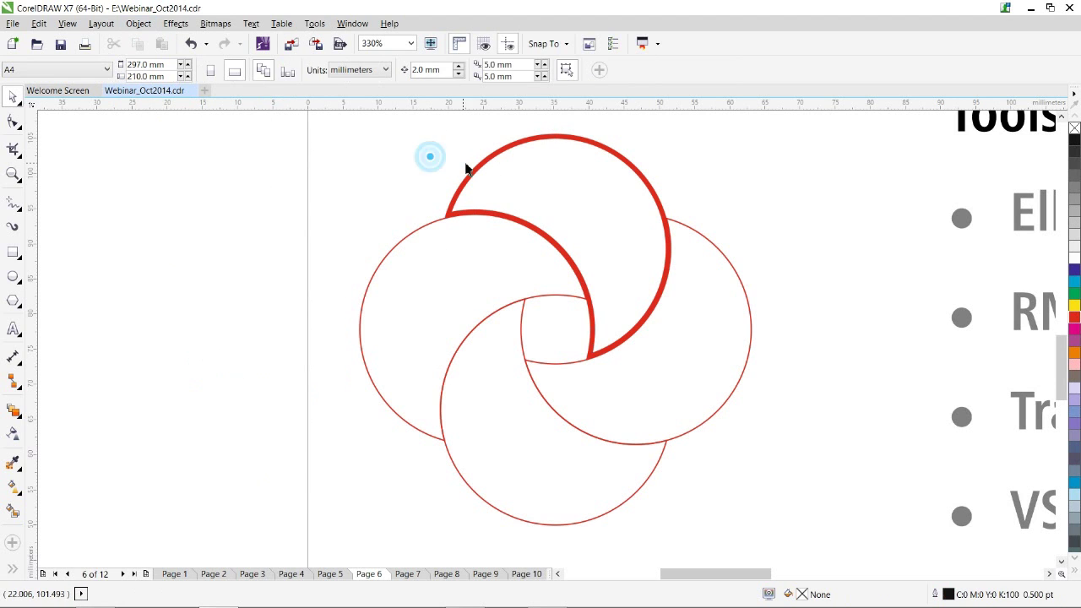
pyautogui.moveTo(476, 169); pyautogui.dragTo(273, 169)
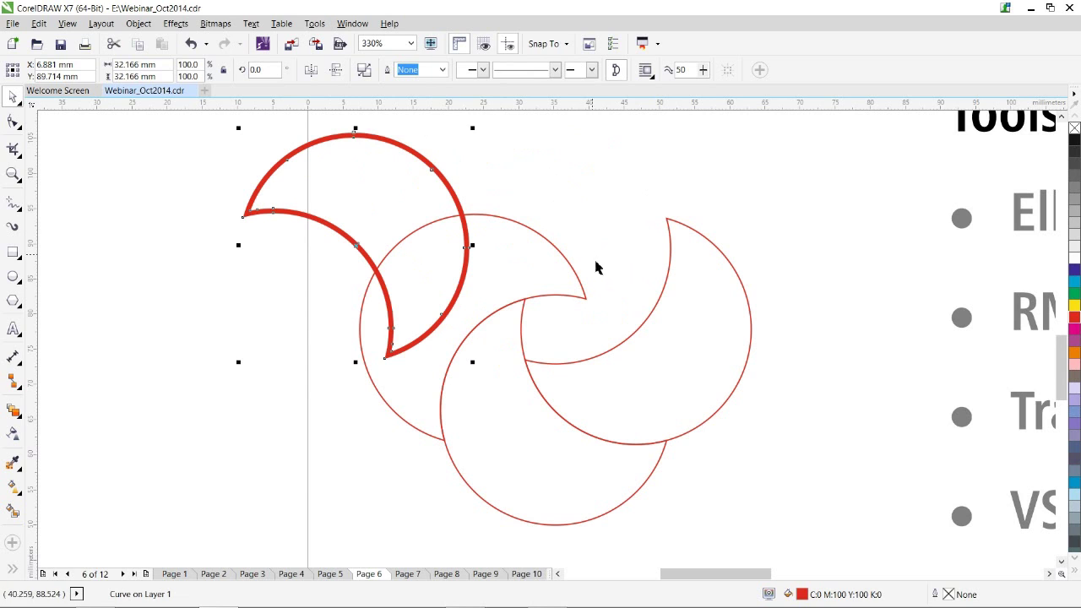
# Undo the move, outline conversion and outline change on the top crescent, and fill the crescent with blue.
pyautogui.hotkey('ctrl', 'z')
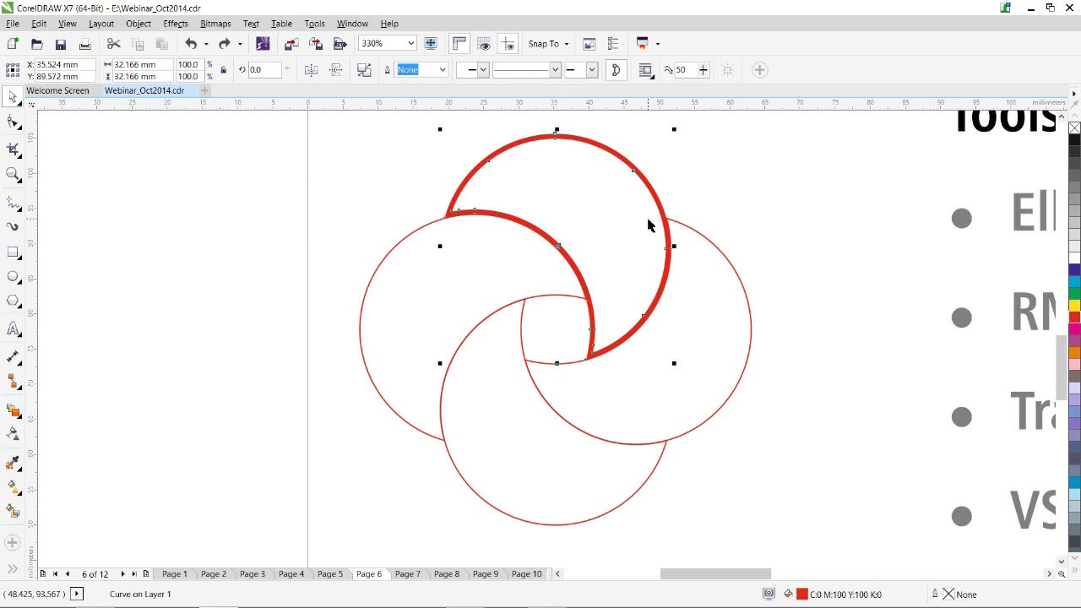
pyautogui.hotkey('ctrl', 'z')
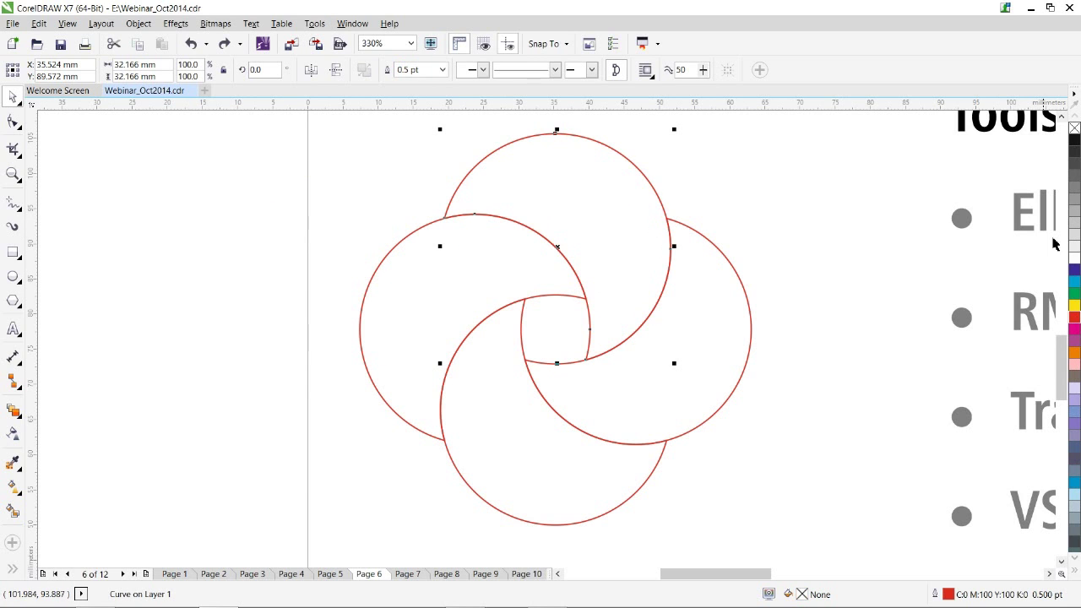
pyautogui.click(1074, 270)
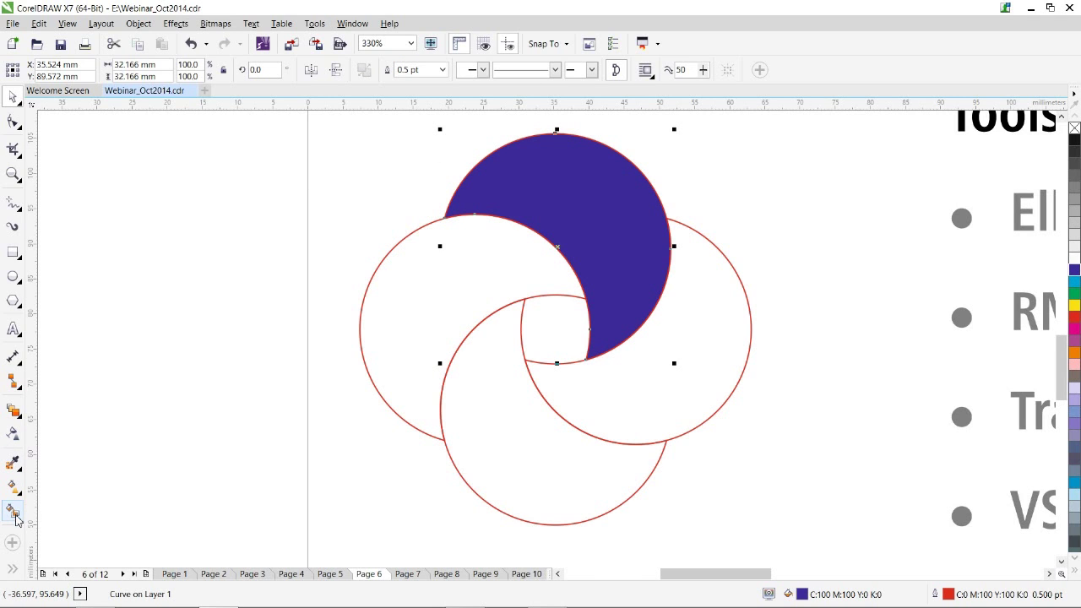
# Give the top crescent a 2 pt outline positioned inside the shape, and convert that outline to an object.
pyautogui.click(12, 568)
pyautogui.click(38, 541)
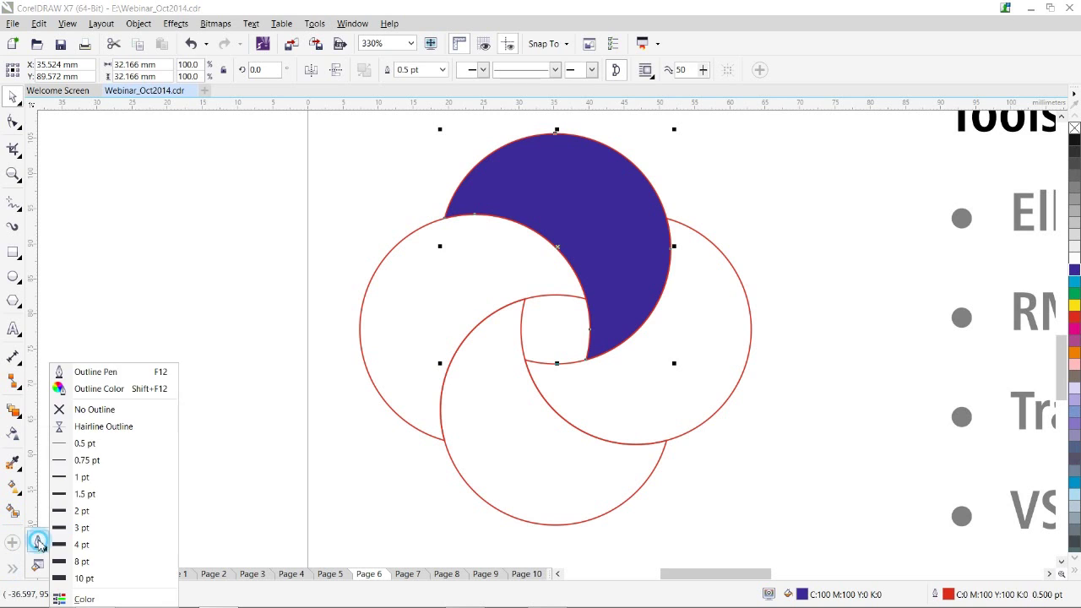
pyautogui.click(109, 371)
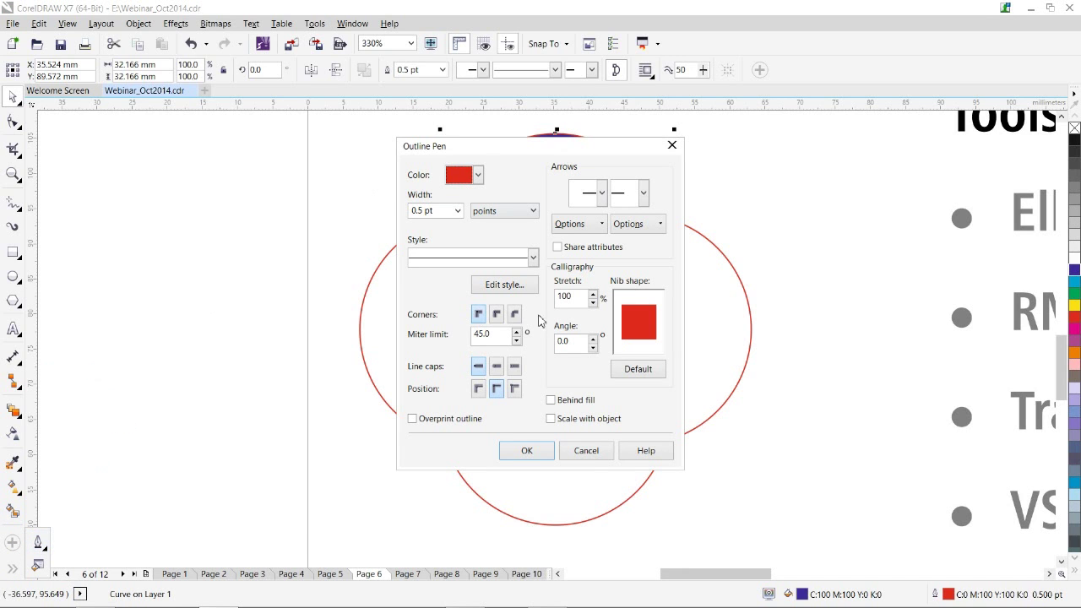
pyautogui.click(457, 211)
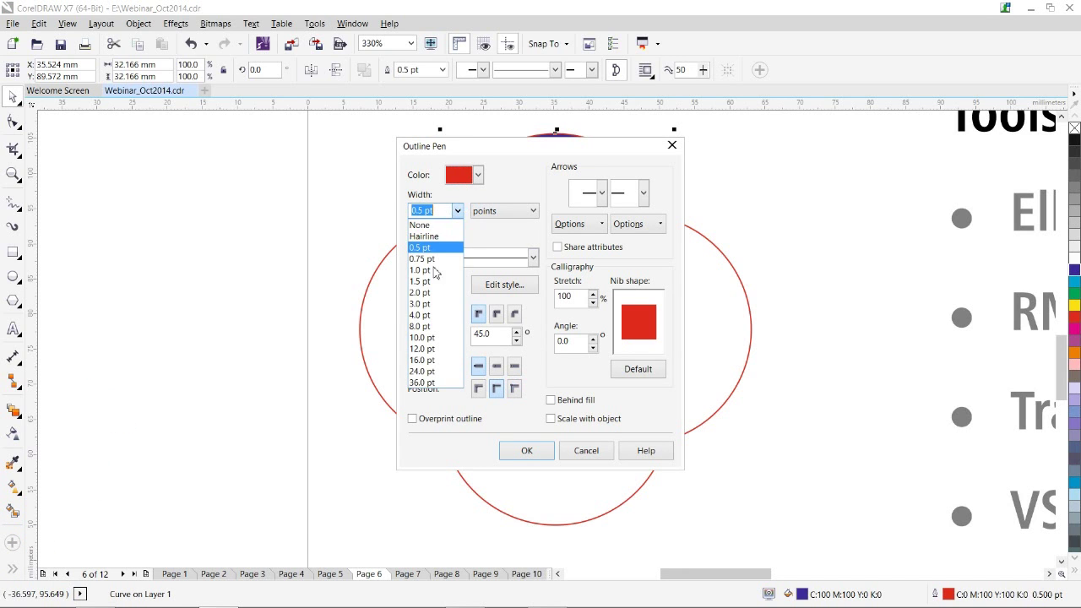
pyautogui.click(421, 292)
pyautogui.click(511, 391)
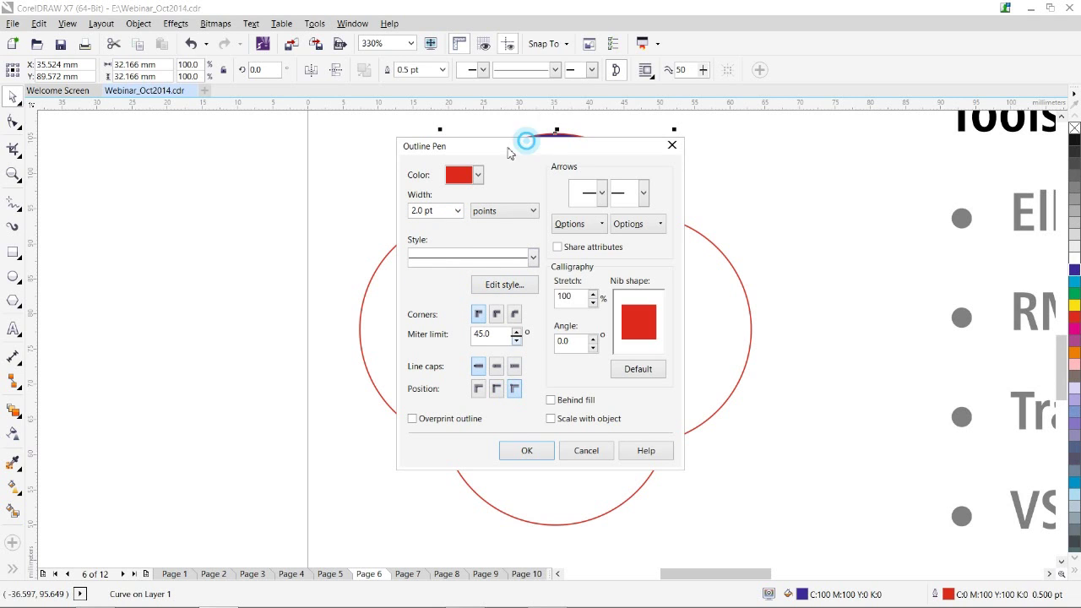
pyautogui.moveTo(524, 147); pyautogui.dragTo(163, 145)
pyautogui.click(168, 443)
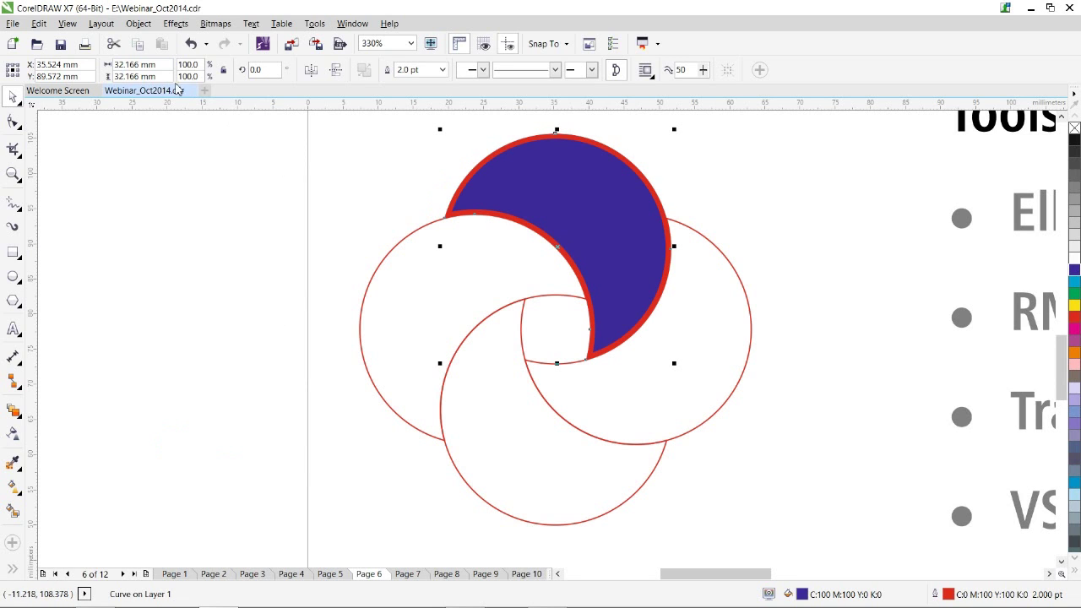
pyautogui.click(138, 22)
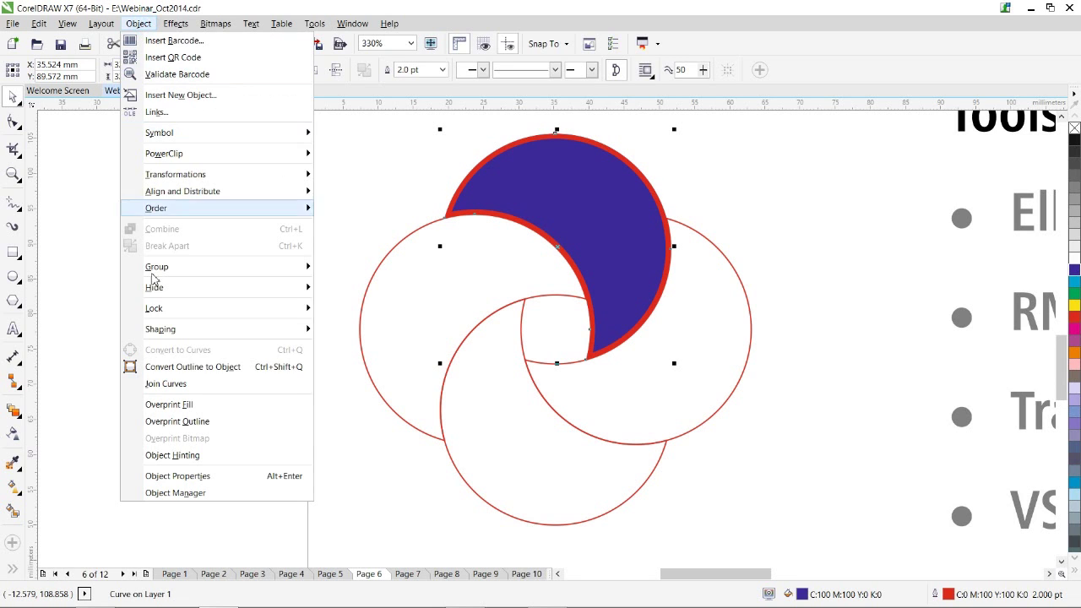
pyautogui.click(189, 374)
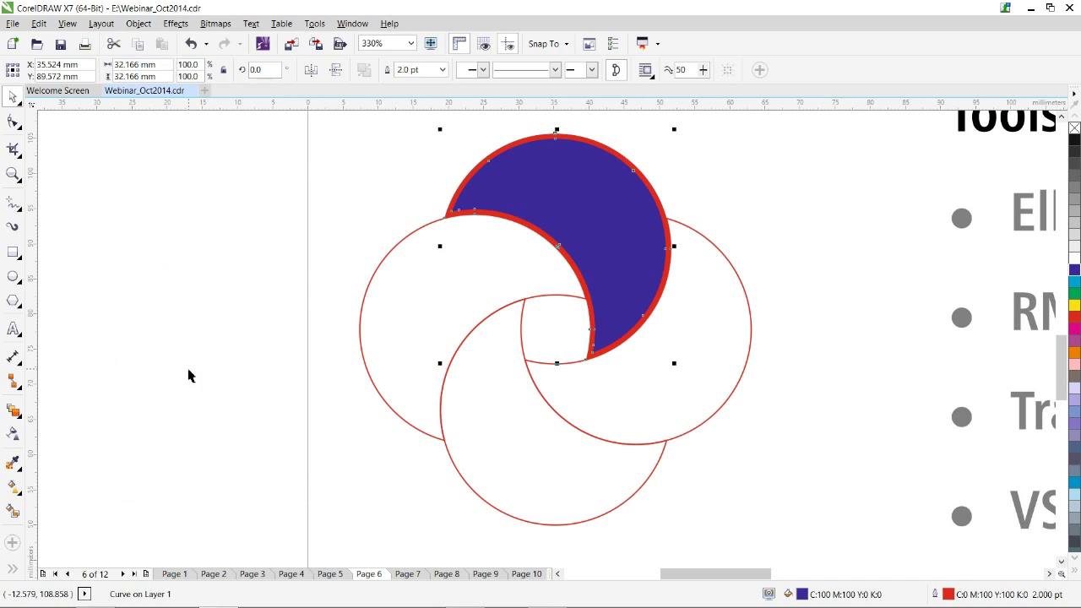
# Move the top crescent's outline object aside to inspect it, and undo the move.
pyautogui.click(296, 217)
pyautogui.moveTo(481, 217); pyautogui.dragTo(285, 216)
pyautogui.hotkey('ctrl', 'z')
pyautogui.moveTo(473, 170); pyautogui.dragTo(342, 173)
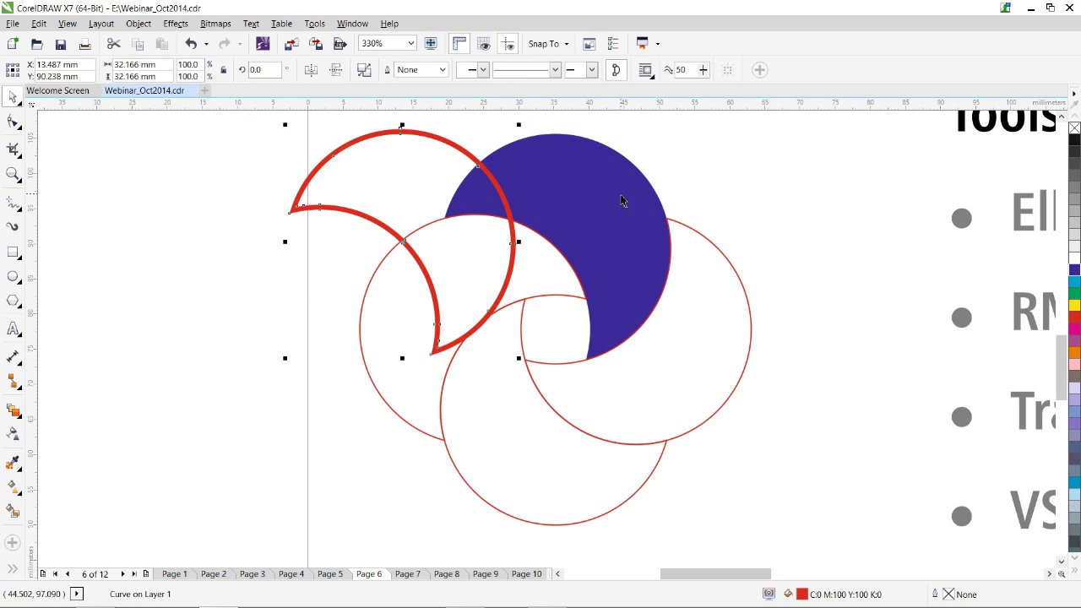
pyautogui.hotkey('ctrl', 'z')
pyautogui.click(398, 150)
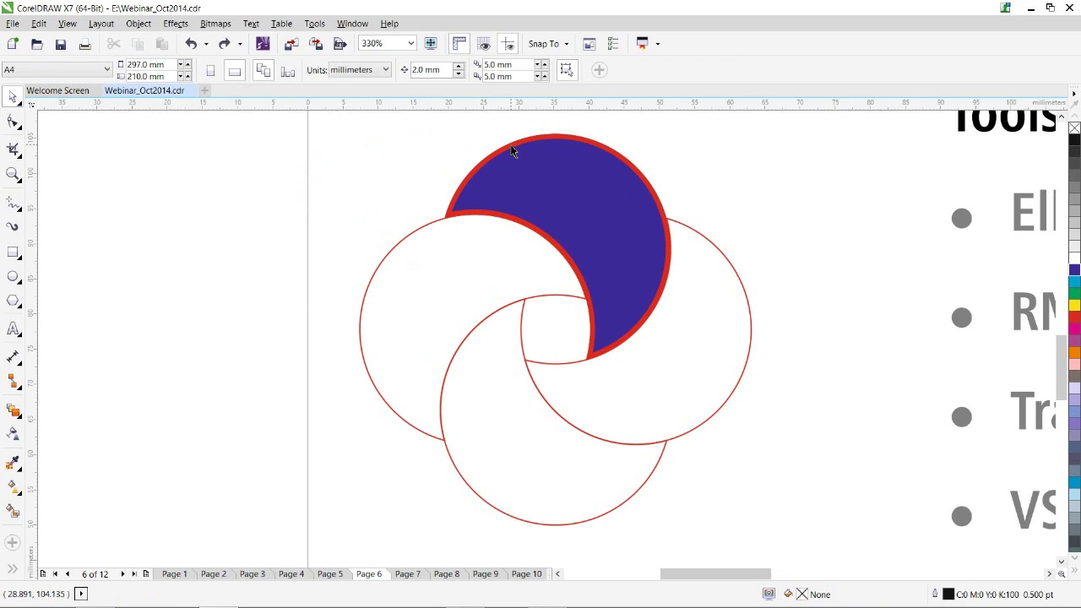
# Trim the top blue crescent with its red outline object, and delete the outline object.
pyautogui.click(512, 150)
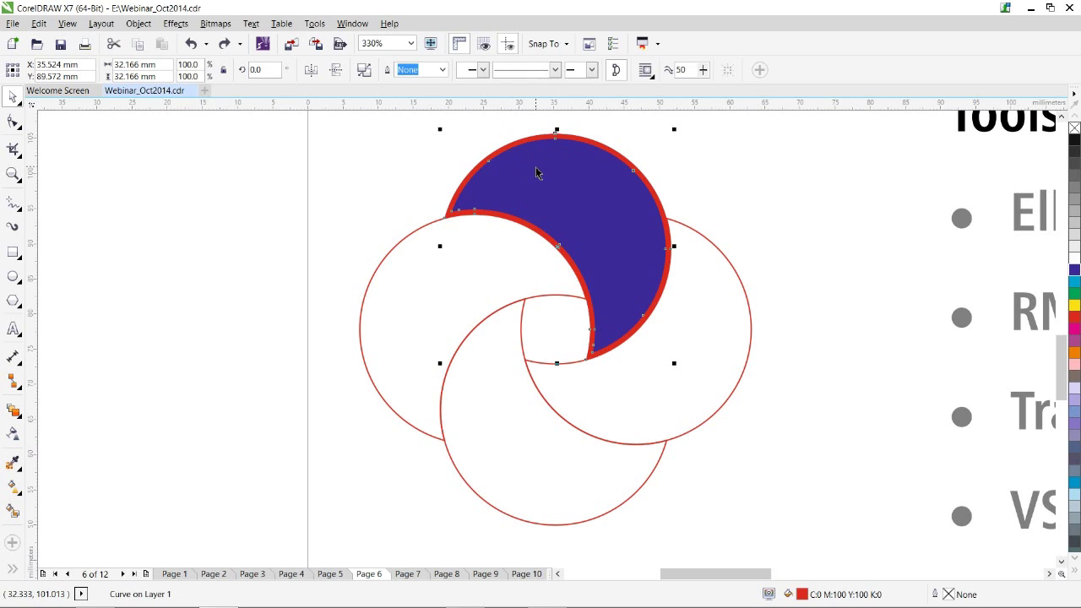
pyautogui.keyDown('shift'); pyautogui.click(536, 172); pyautogui.keyUp('shift')
pyautogui.click(420, 69)
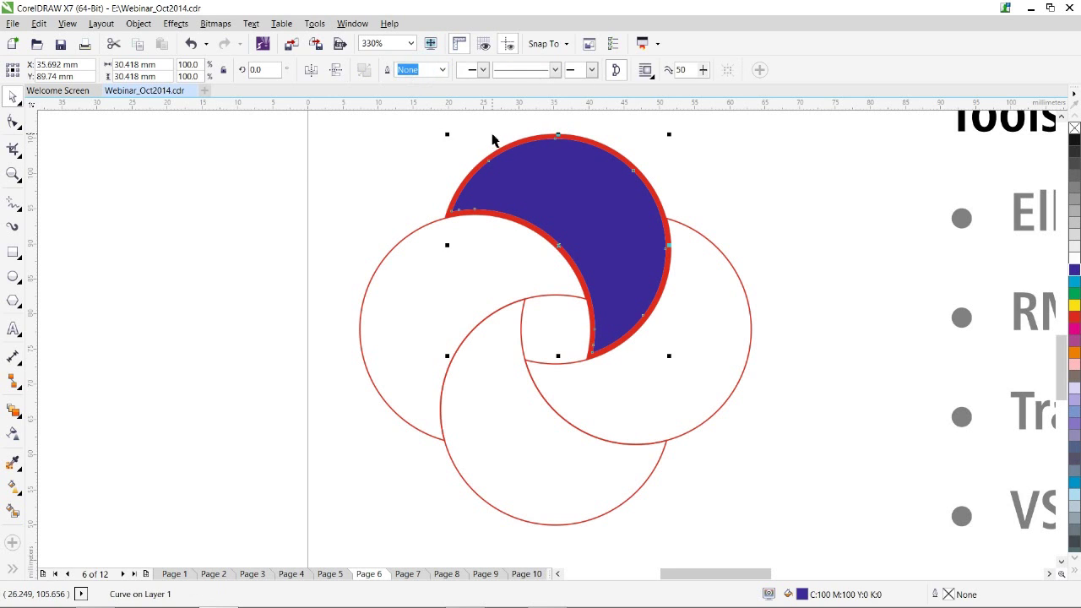
pyautogui.click(493, 141)
pyautogui.moveTo(502, 152); pyautogui.dragTo(766, 142)
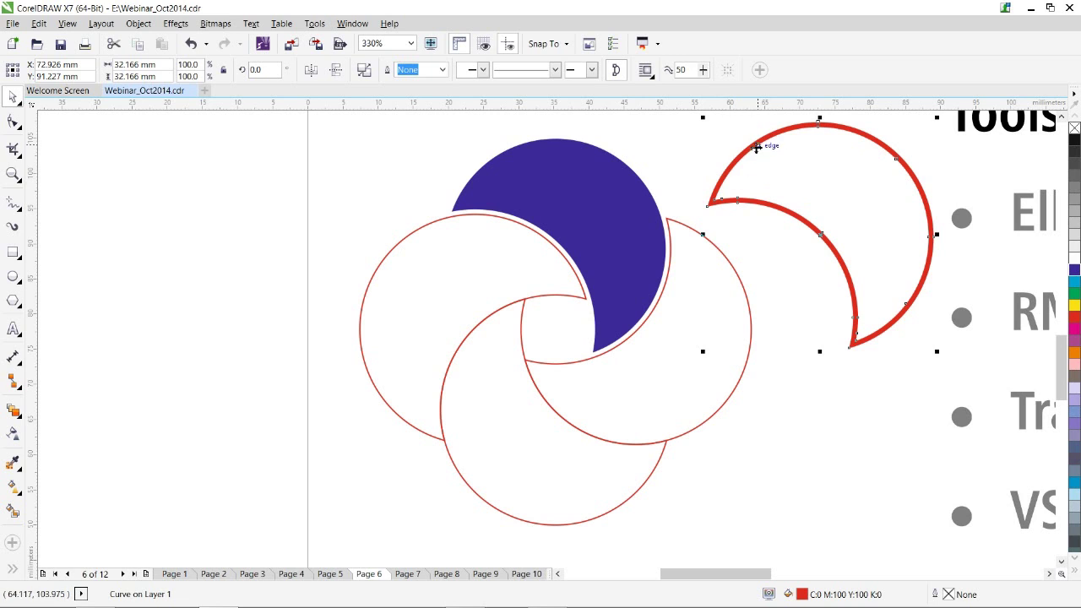
pyautogui.press('Delete')
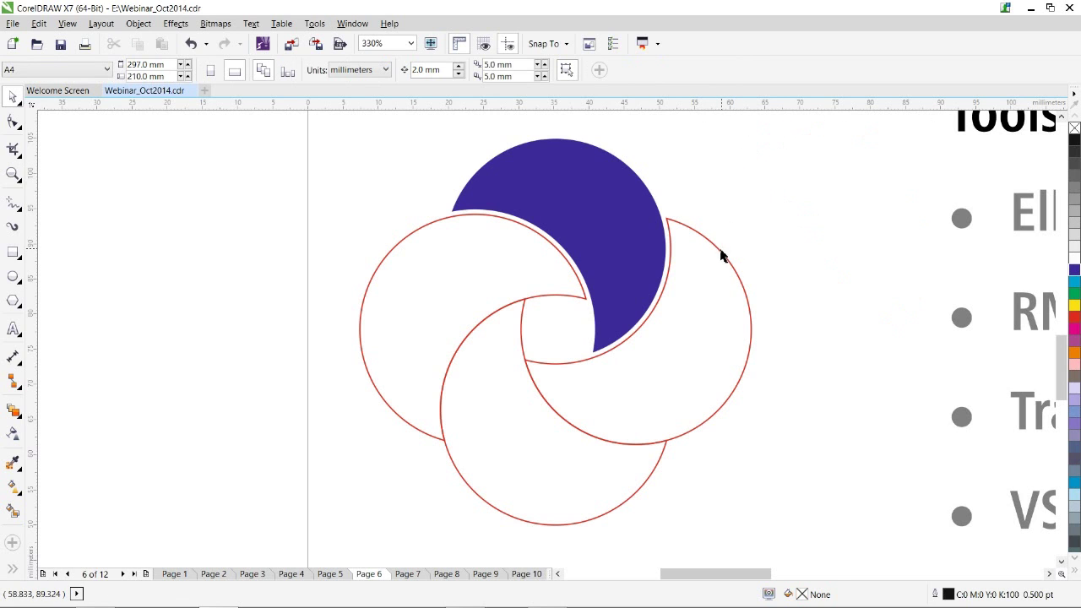
# Fill the remaining three crescents with the same blue as the top one.
pyautogui.click(721, 252)
pyautogui.keyDown('shift'); pyautogui.click(464, 492); pyautogui.keyUp('shift')
pyautogui.keyDown('shift'); pyautogui.click(374, 387); pyautogui.keyUp('shift')
pyautogui.click(1074, 271)
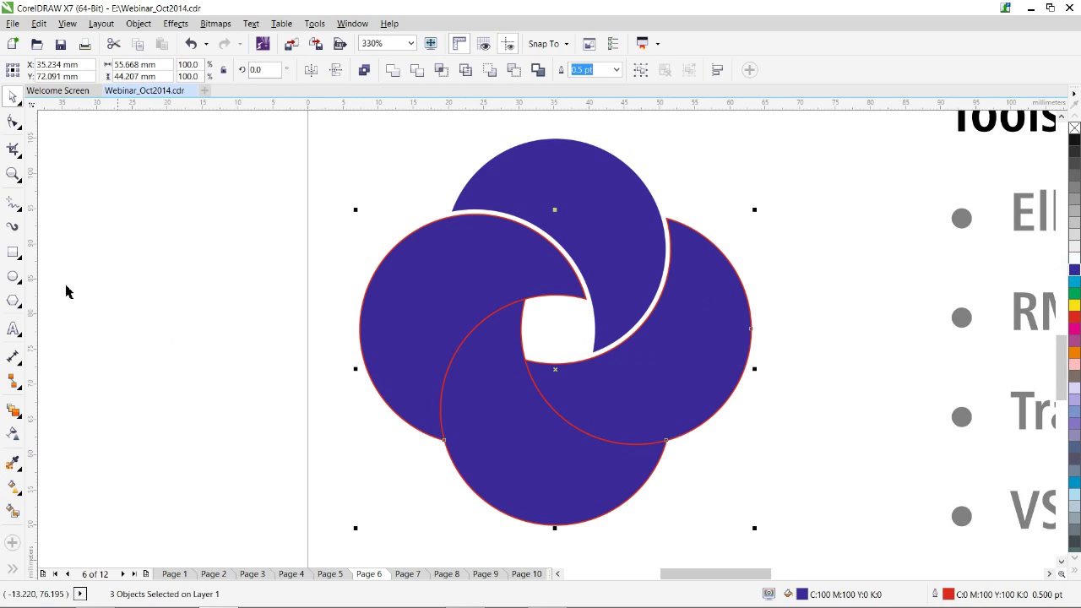
# Give the three selected crescents a 2 pt outline and convert their outlines to objects.
pyautogui.click(12, 570)
pyautogui.click(37, 542)
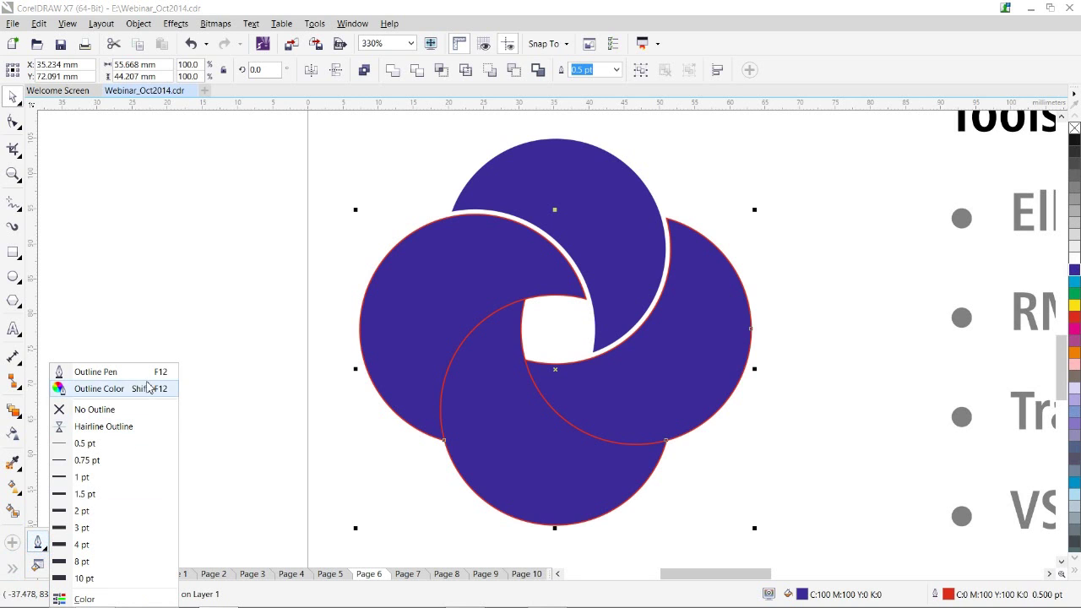
pyautogui.click(95, 372)
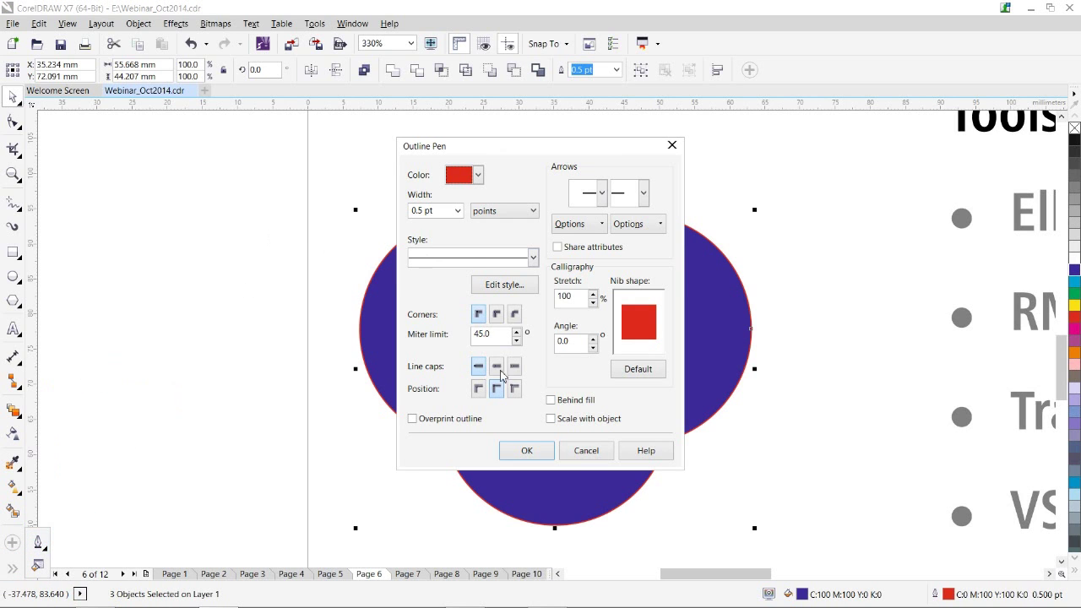
pyautogui.click(456, 211)
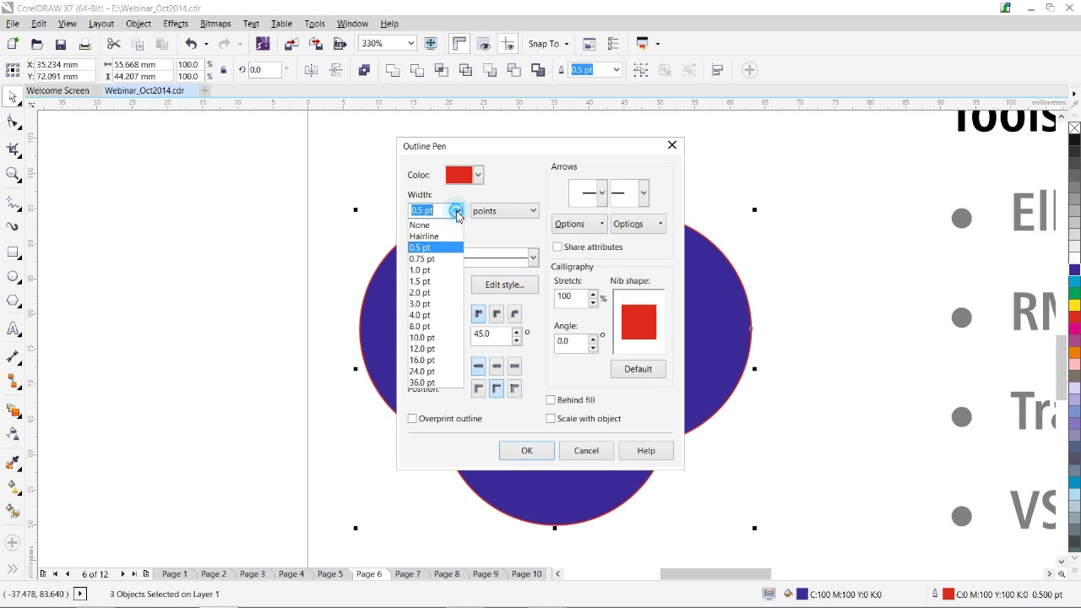
pyautogui.click(423, 300)
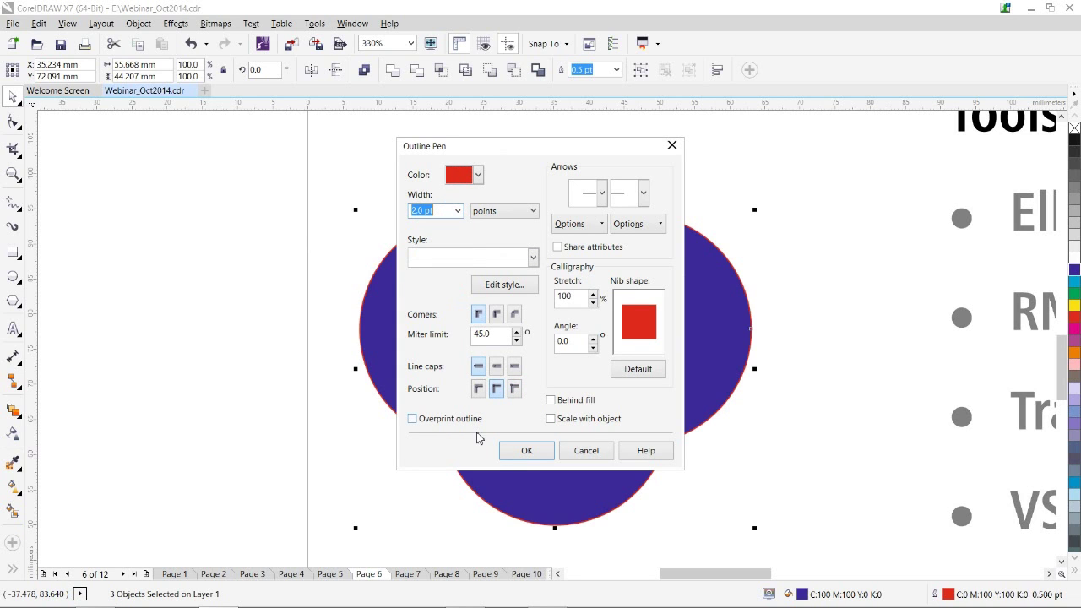
pyautogui.click(515, 451)
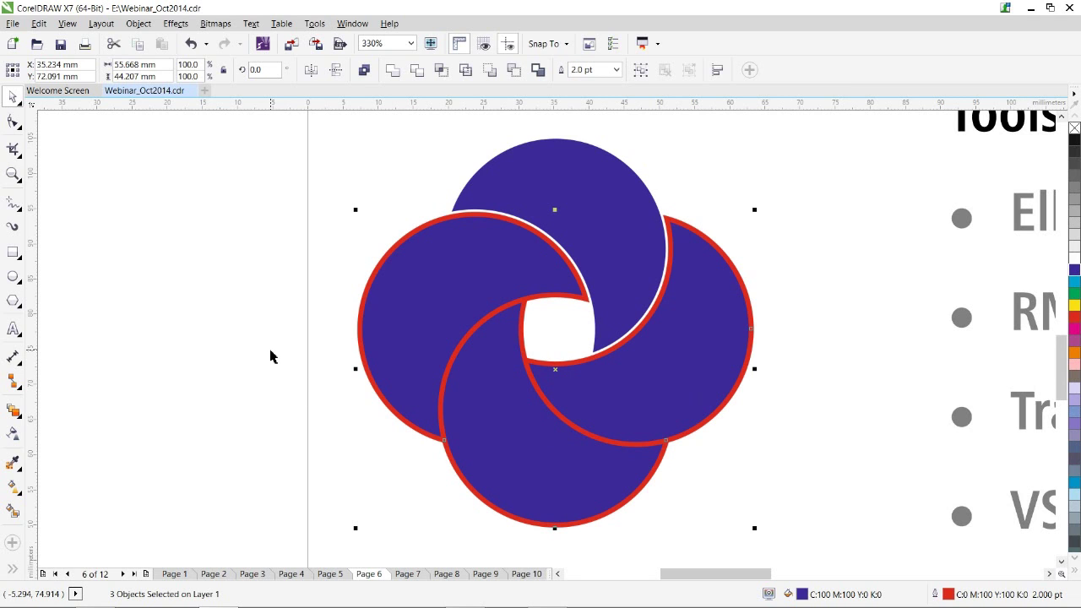
pyautogui.click(281, 284)
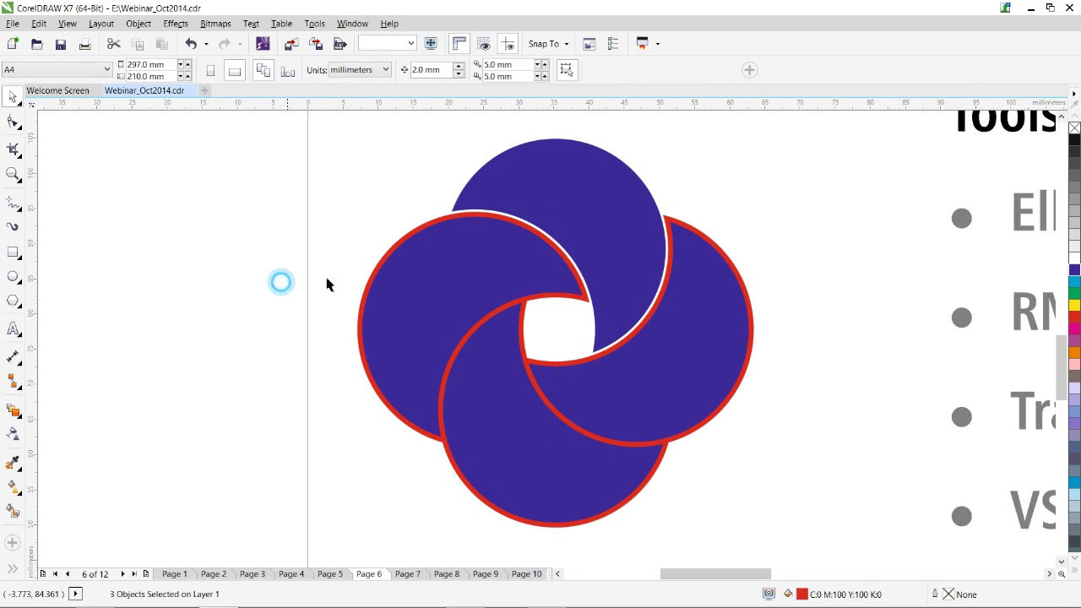
# Trim the left blue crescent with its red outline object, and delete the outline object.
pyautogui.click(387, 252)
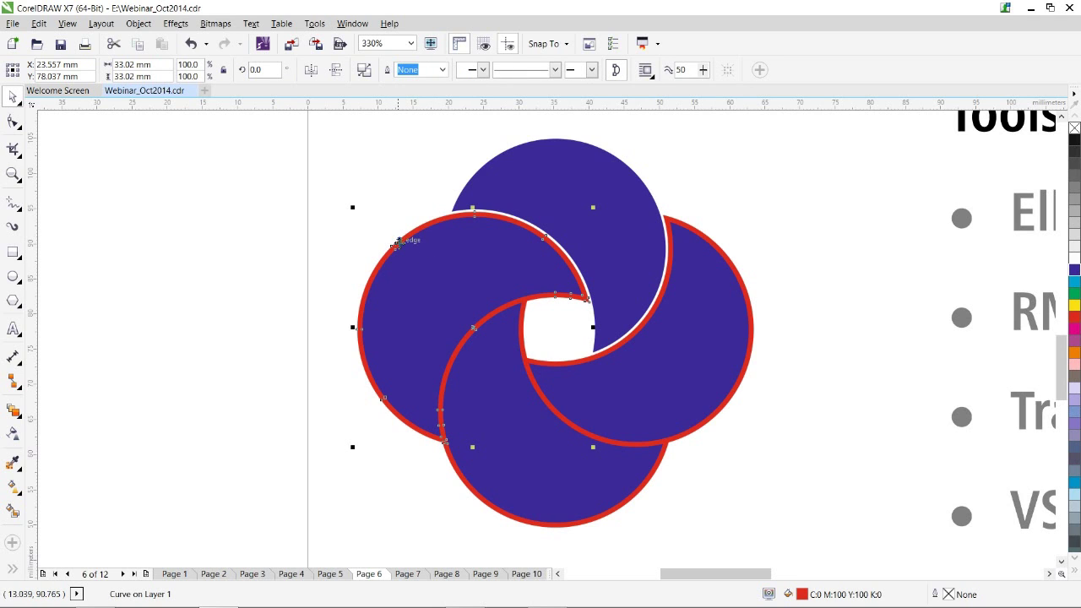
pyautogui.keyDown('shift'); pyautogui.click(426, 254); pyautogui.keyUp('shift')
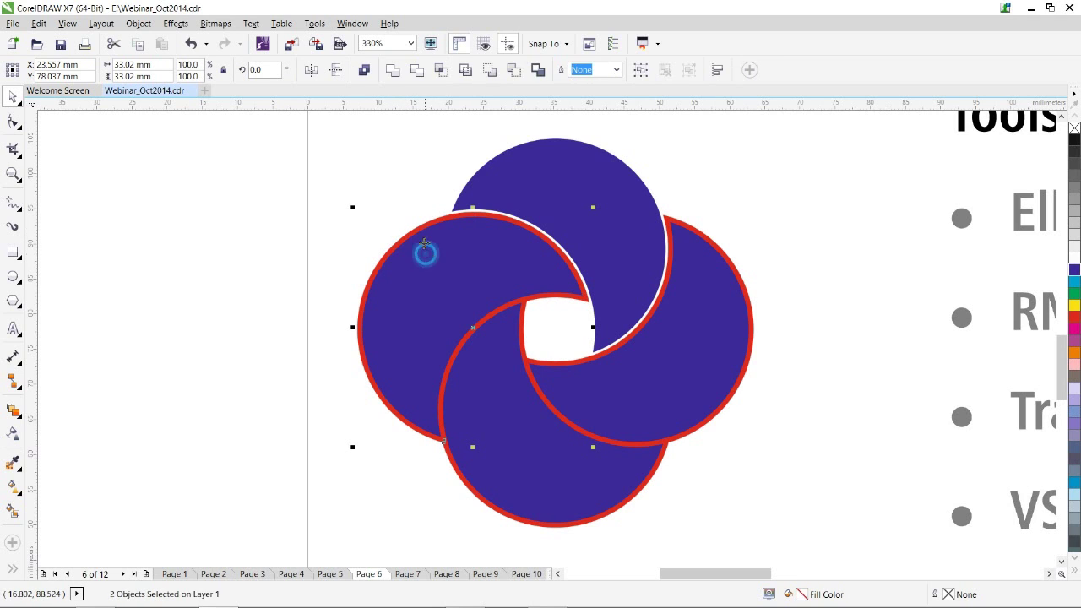
pyautogui.click(415, 70)
pyautogui.click(374, 208)
pyautogui.moveTo(404, 237); pyautogui.dragTo(200, 203)
pyautogui.press('Delete')
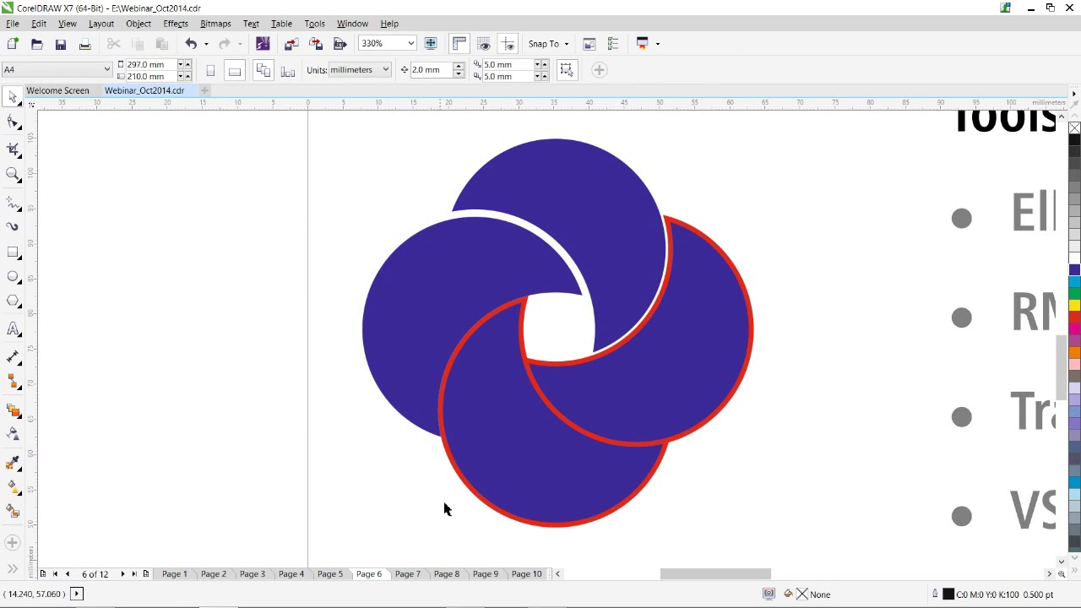
# Trim the bottom blue crescent with its red outline object, and delete the outline object.
pyautogui.click(477, 502)
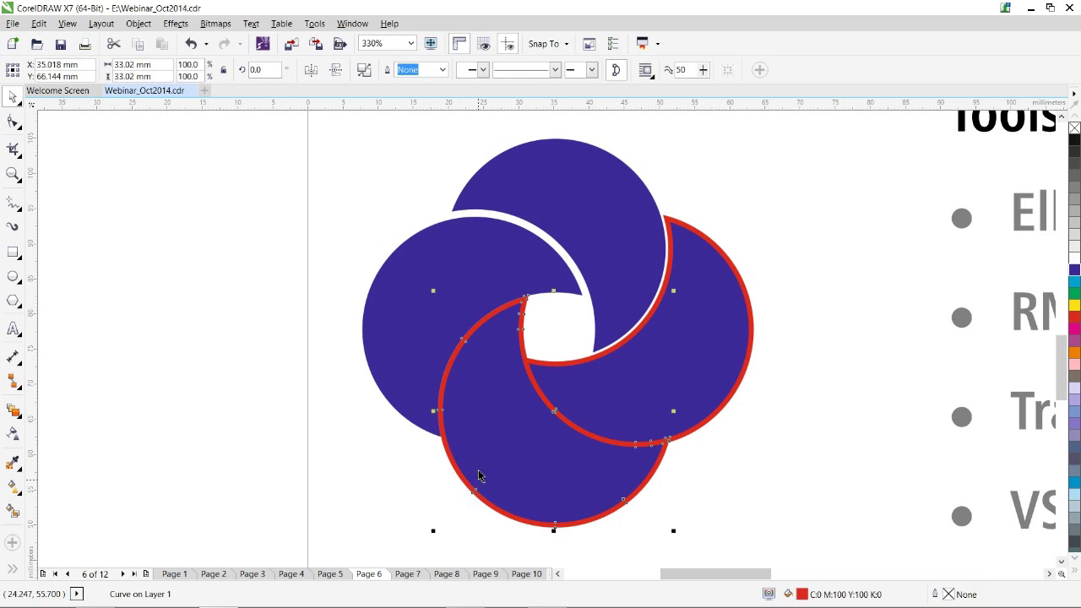
pyautogui.keyDown('shift'); pyautogui.click(484, 413); pyautogui.keyUp('shift')
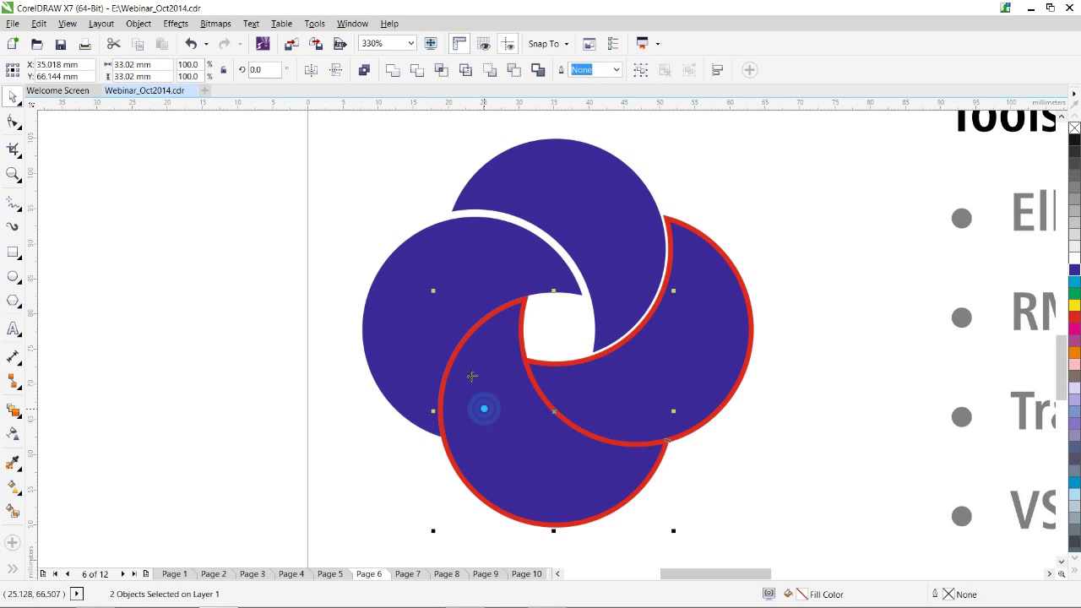
pyautogui.click(417, 69)
pyautogui.click(333, 495)
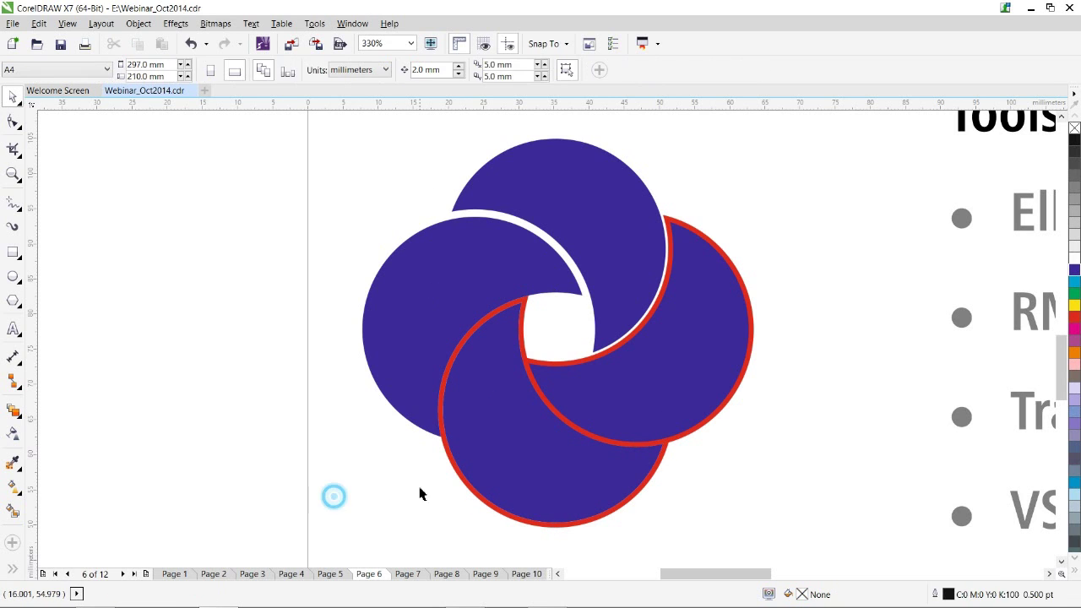
pyautogui.moveTo(460, 479); pyautogui.dragTo(143, 384)
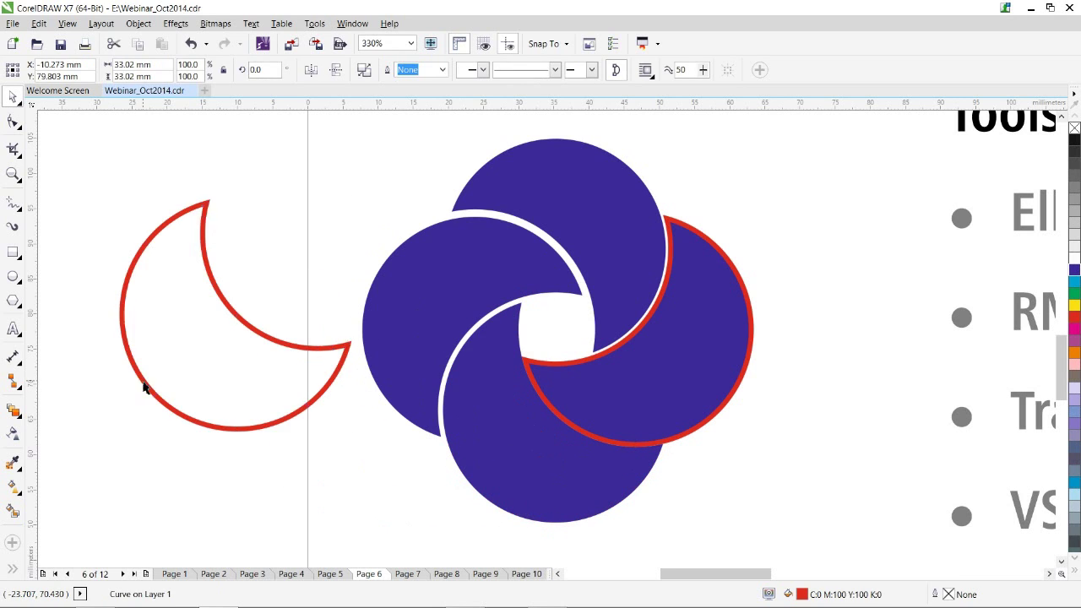
pyautogui.press('Delete')
# Trim the right blue crescent with its red outline object, and delete the outline object.
pyautogui.click(705, 429)
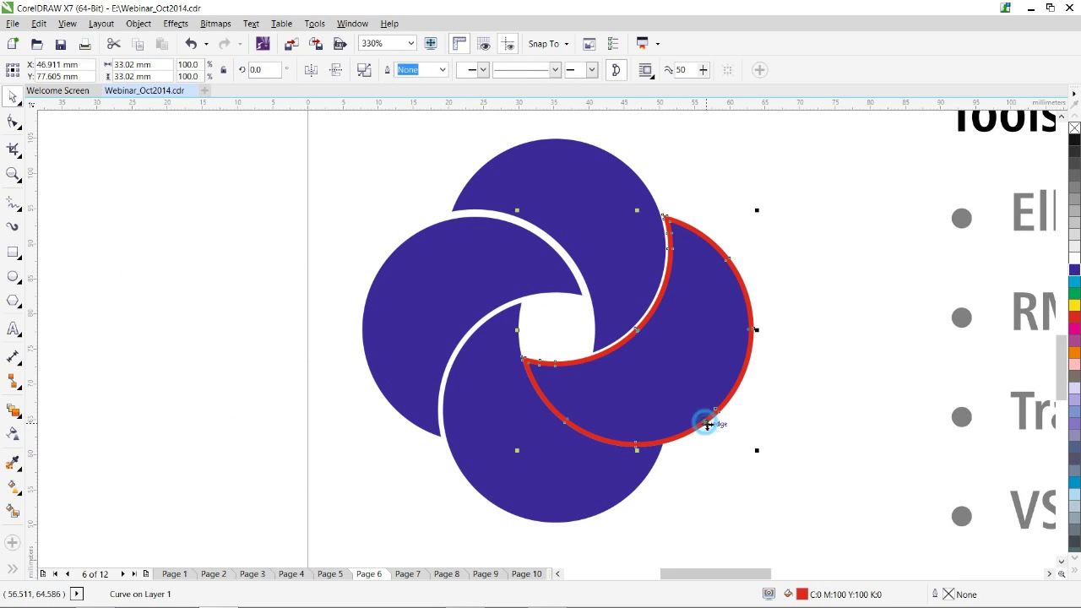
pyautogui.keyDown('shift'); pyautogui.click(659, 337); pyautogui.keyUp('shift')
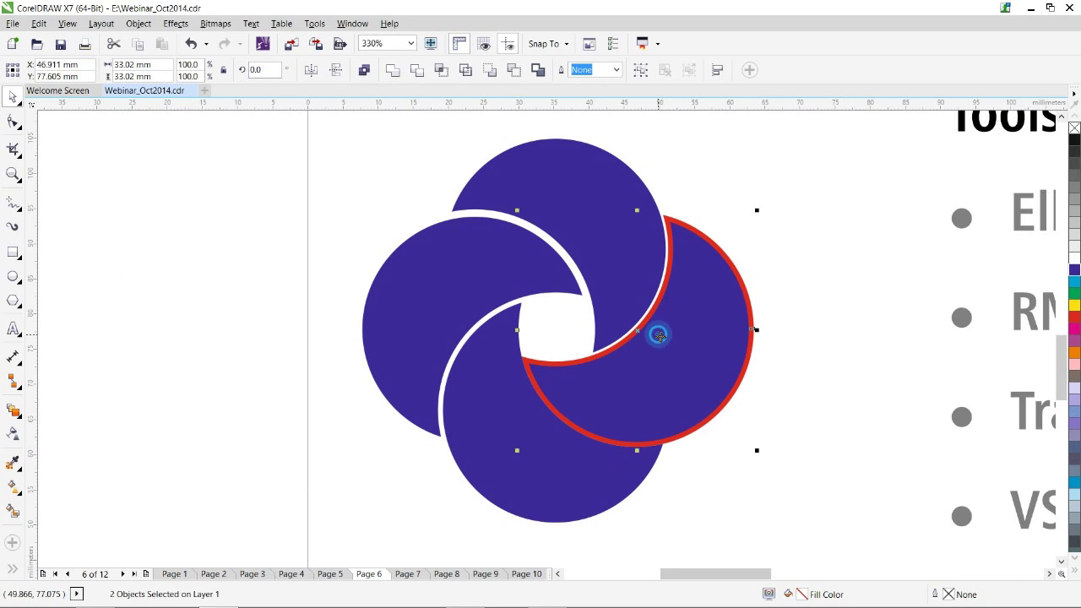
pyautogui.click(417, 70)
pyautogui.click(696, 439)
pyautogui.moveTo(696, 436); pyautogui.dragTo(217, 441)
pyautogui.press('Delete')
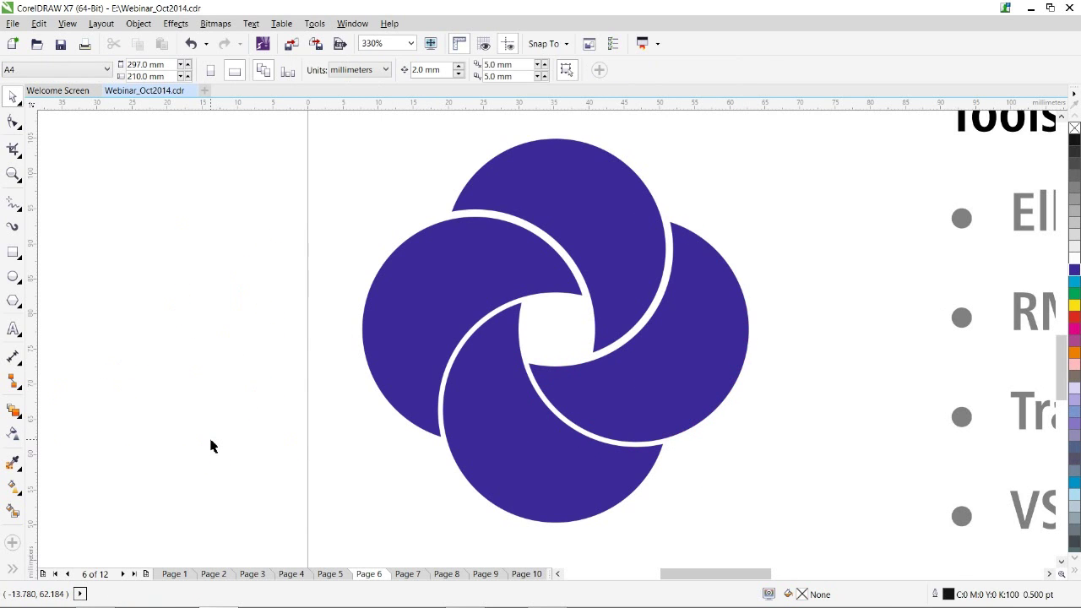
# Undo the deletion and move of the right crescent's outline object, and move it aside and delete it again.
pyautogui.hotkey('ctrl', 'z')
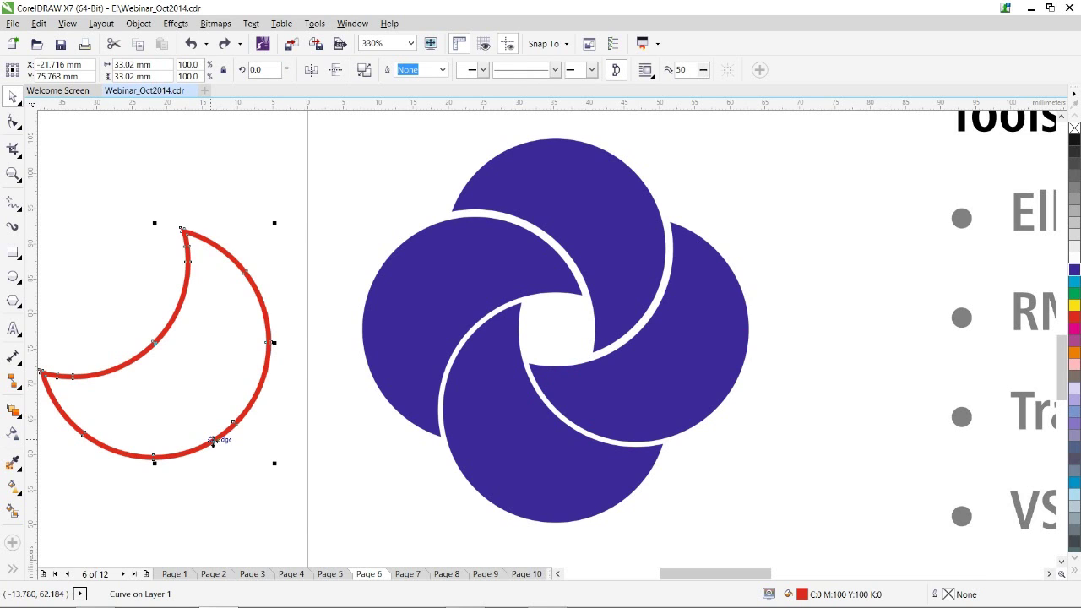
pyautogui.hotkey('ctrl', 'z')
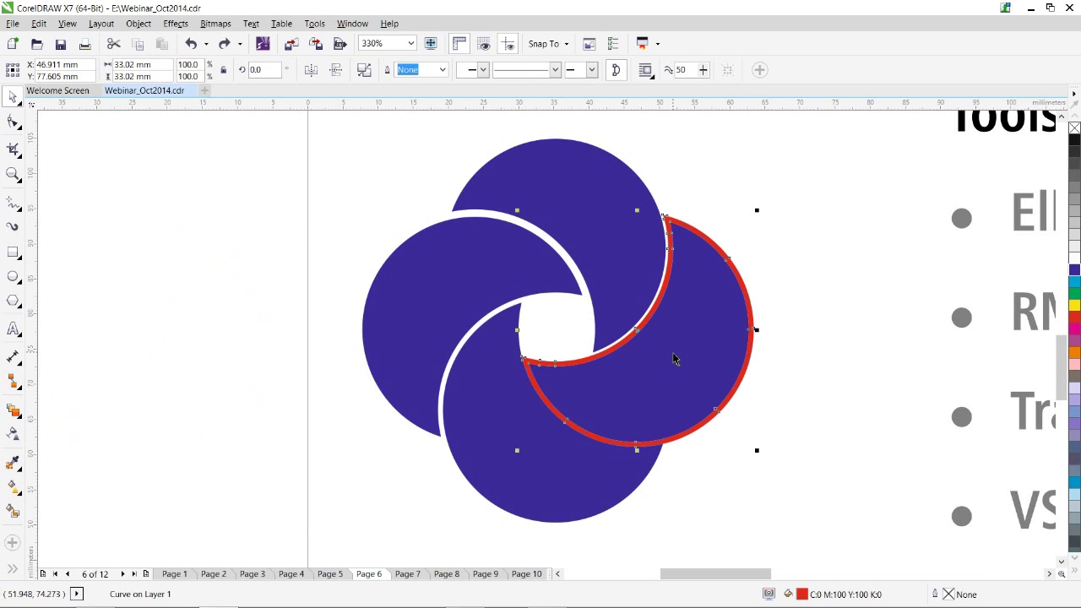
pyautogui.moveTo(754, 346); pyautogui.dragTo(278, 342)
pyautogui.press('Delete')
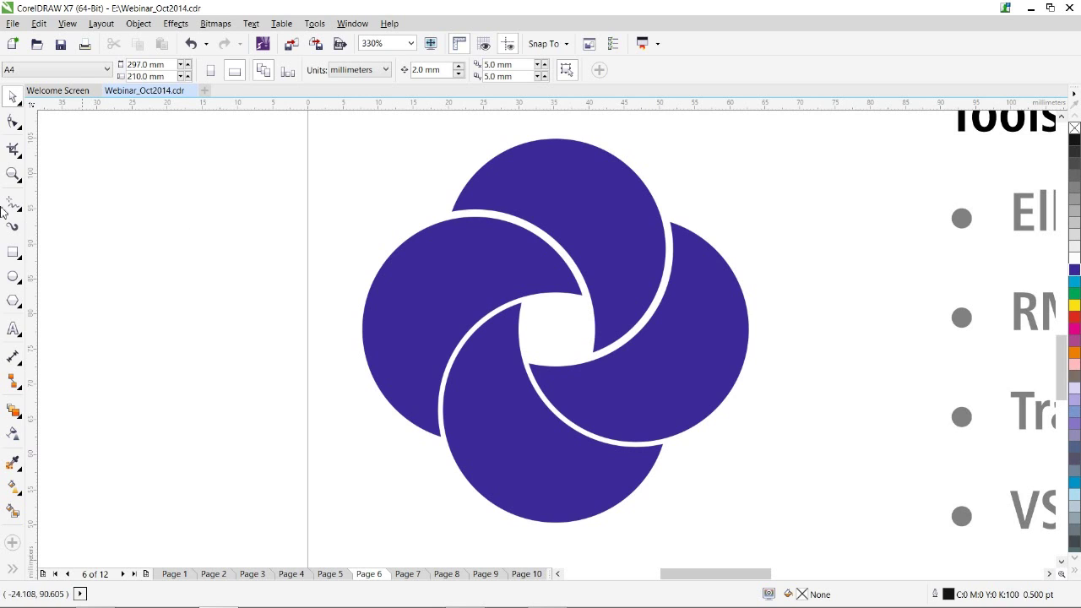
# Zoom out to the whole page to compare the four-petal logo with the red and blue sample.
pyautogui.click(12, 174)
pyautogui.rightClick(434, 263)
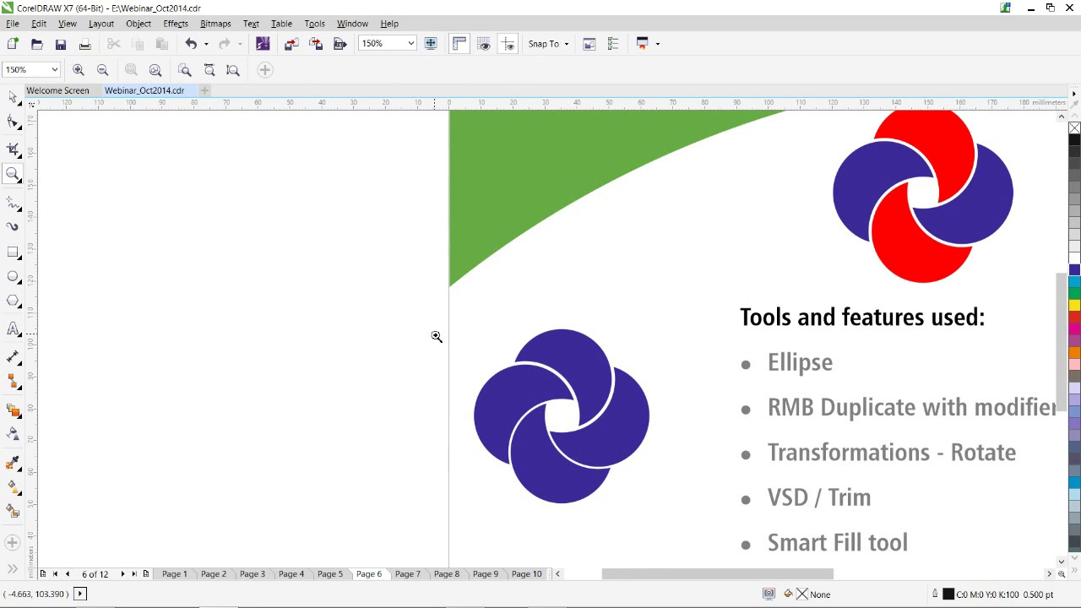
pyautogui.rightClick(718, 367)
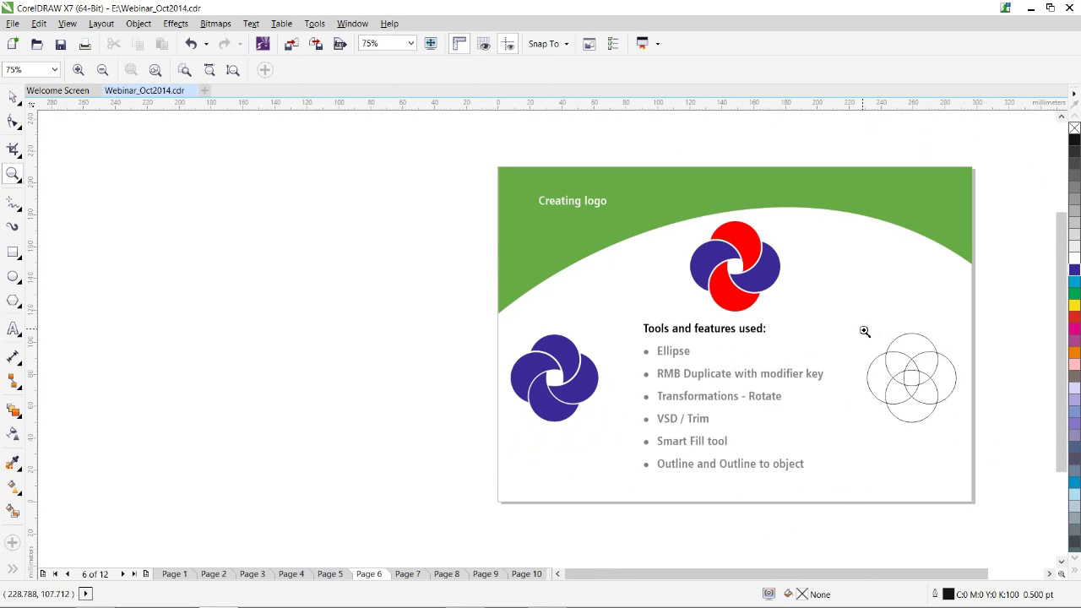
# Try removing single arcs and a marqueed area of the four overlapping outline circles with Virtual Segment Delete, and undo the deletions.
pyautogui.moveTo(858, 321); pyautogui.dragTo(970, 437)
pyautogui.click(970, 437)
pyautogui.rightClick(87, 304)
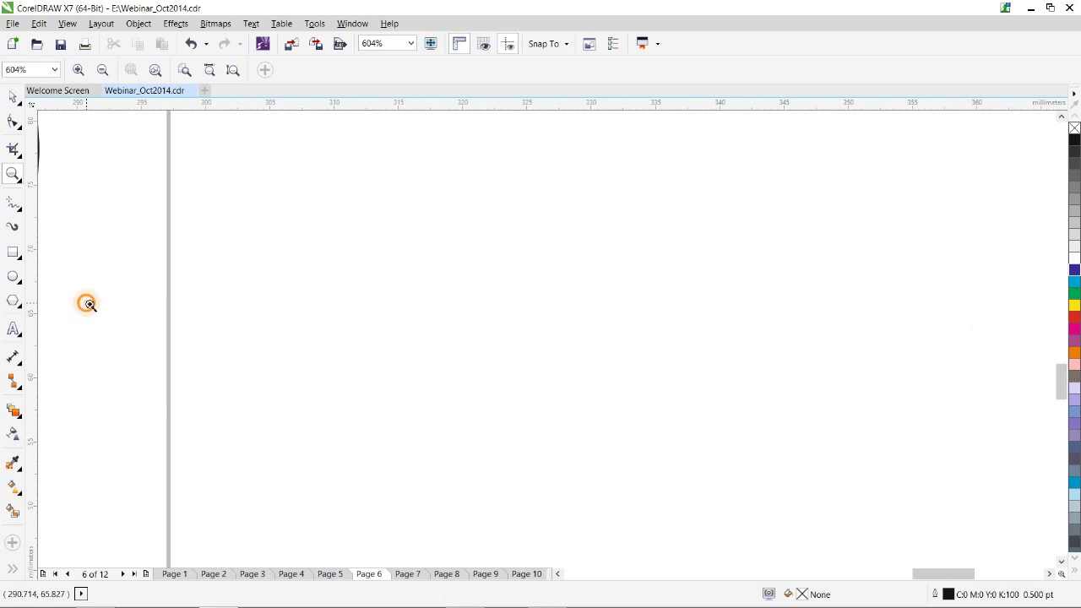
pyautogui.rightClick(192, 283)
pyautogui.moveTo(215, 171); pyautogui.dragTo(503, 404)
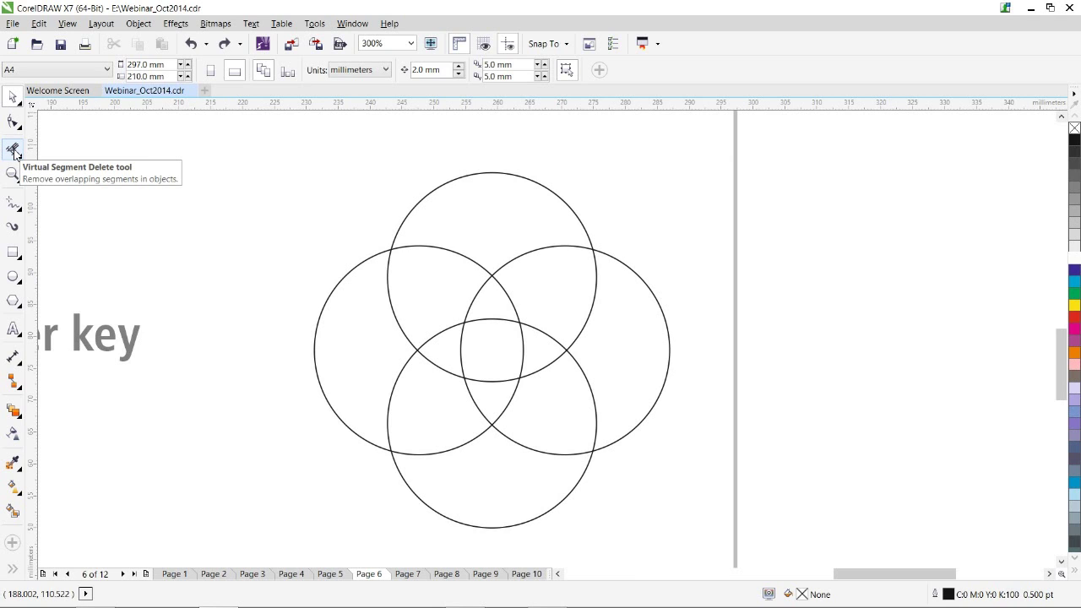
pyautogui.click(14, 153)
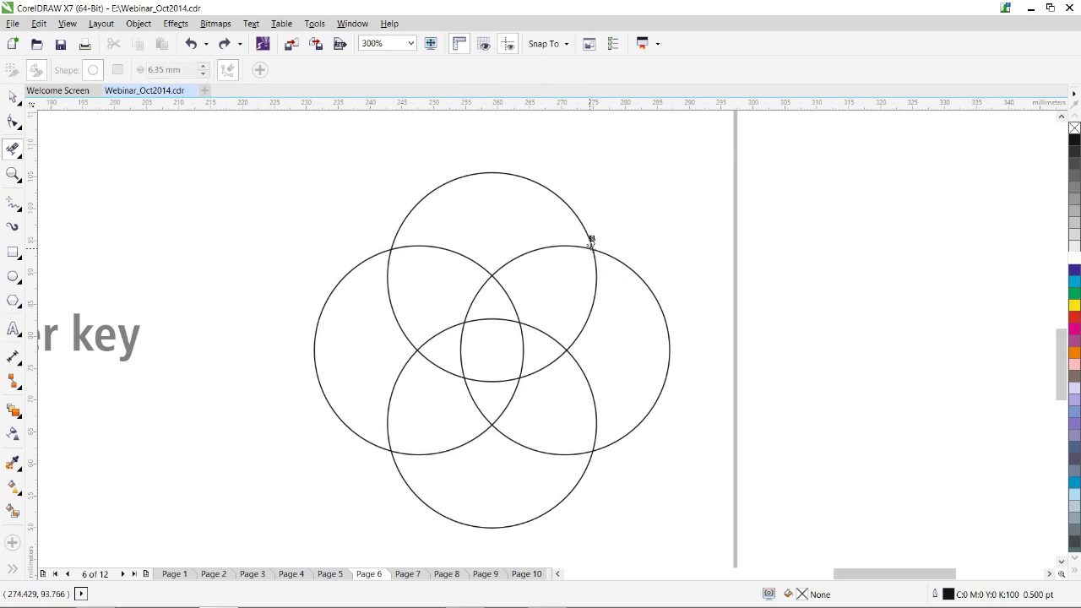
pyautogui.click(592, 306)
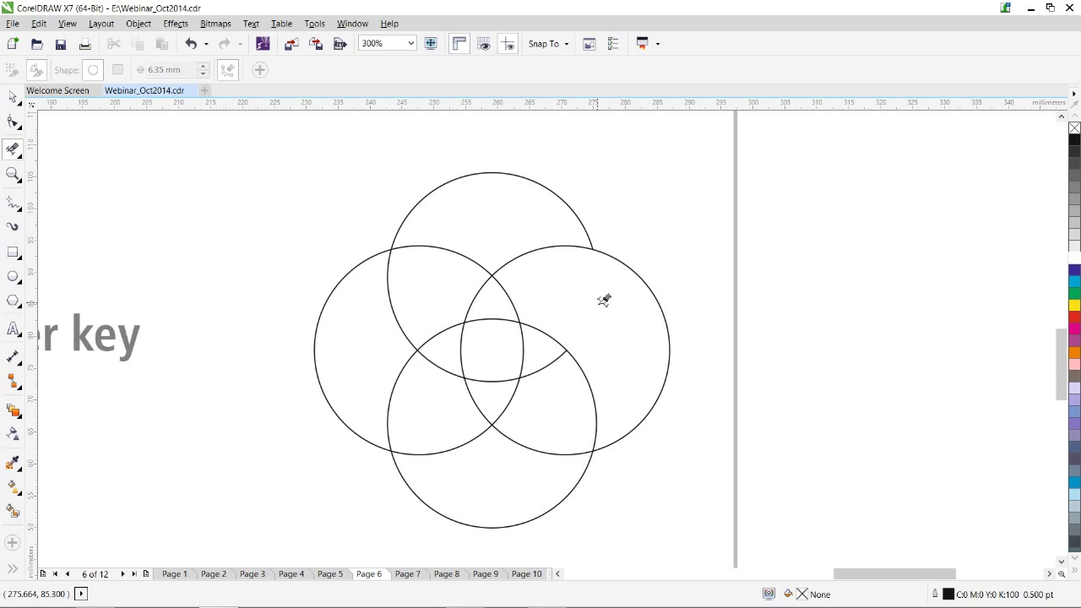
pyautogui.click(585, 371)
pyautogui.hotkey('ctrl', 'z')
pyautogui.hotkey('ctrl', 'z')
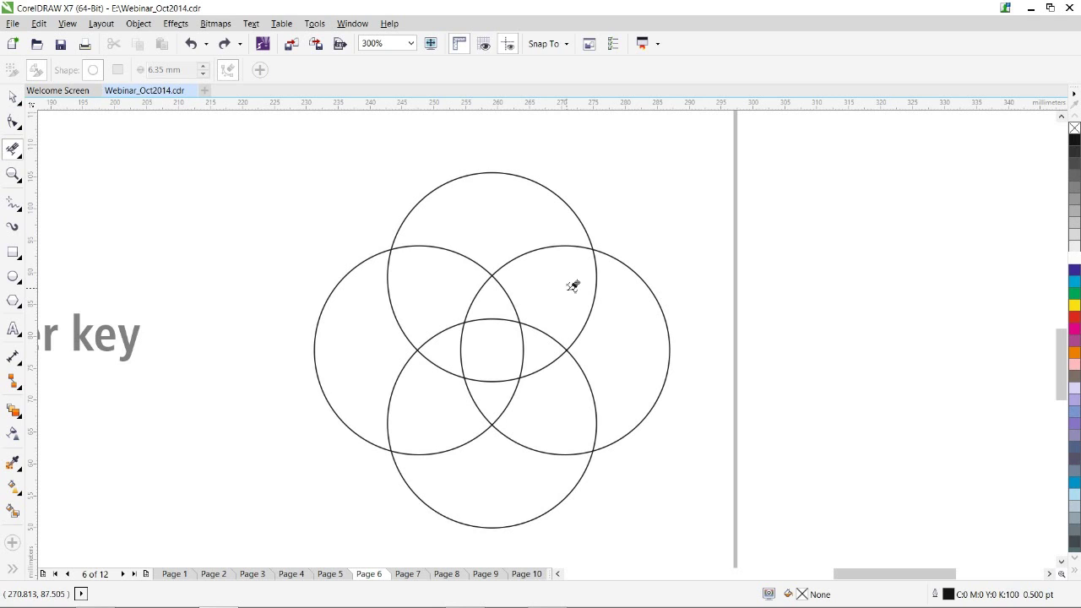
pyautogui.moveTo(567, 289)
pyautogui.mouseDown()
pyautogui.moveTo(598, 307)
pyautogui.moveTo(598, 348)
pyautogui.moveTo(549, 425)
pyautogui.moveTo(487, 470)
pyautogui.moveTo(440, 429)
pyautogui.moveTo(443, 414)
pyautogui.mouseUp()
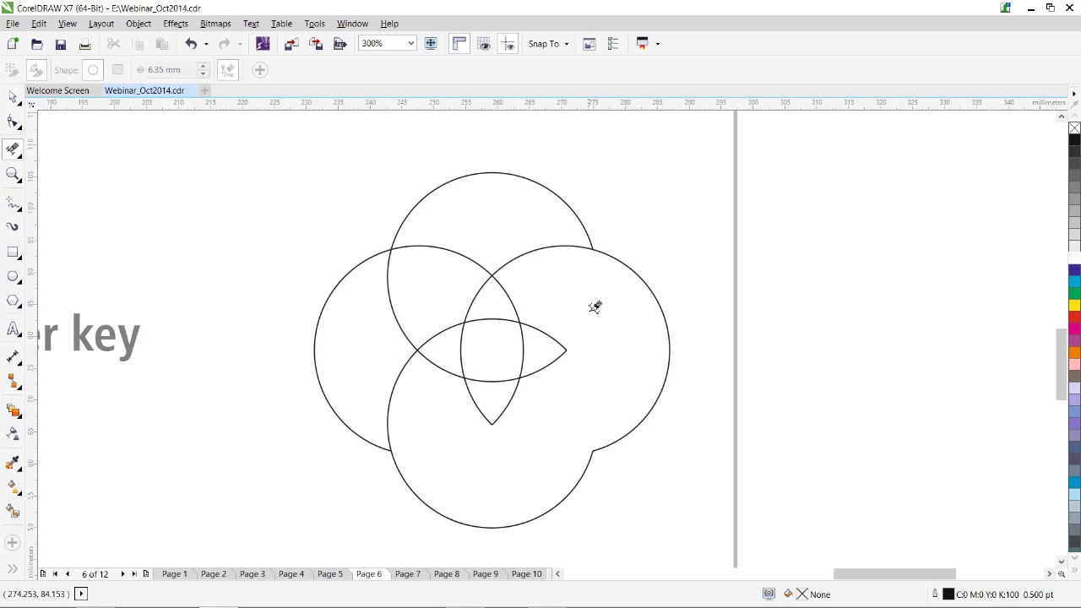
pyautogui.hotkey('ctrl', 'z')
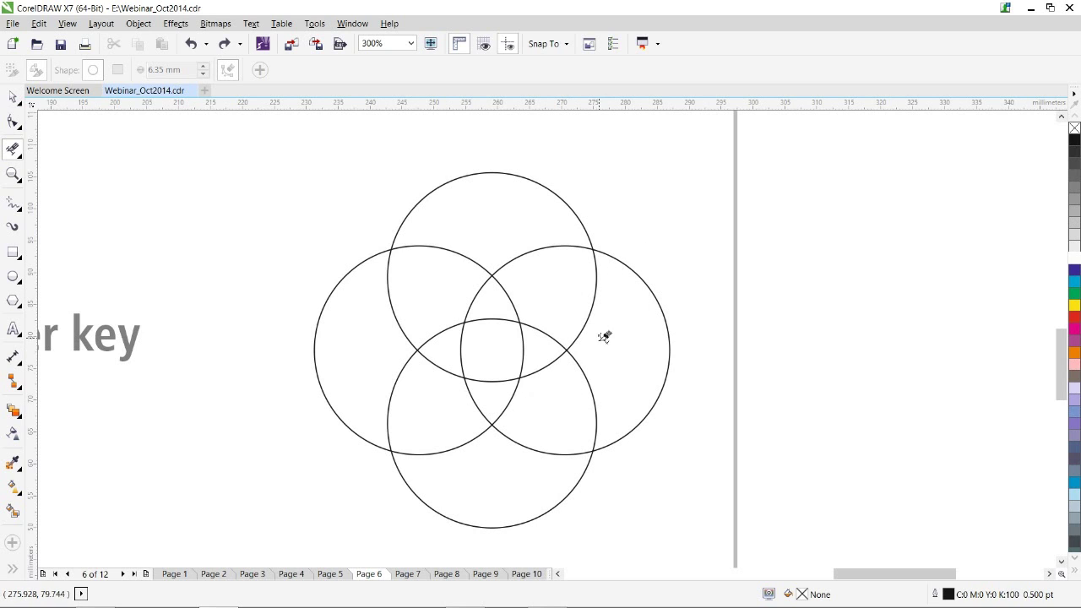
# Remove the overlapping arcs of the four circles with Virtual Segment Delete so that four interlocking crescents remain around the central opening.
pyautogui.click(584, 367)
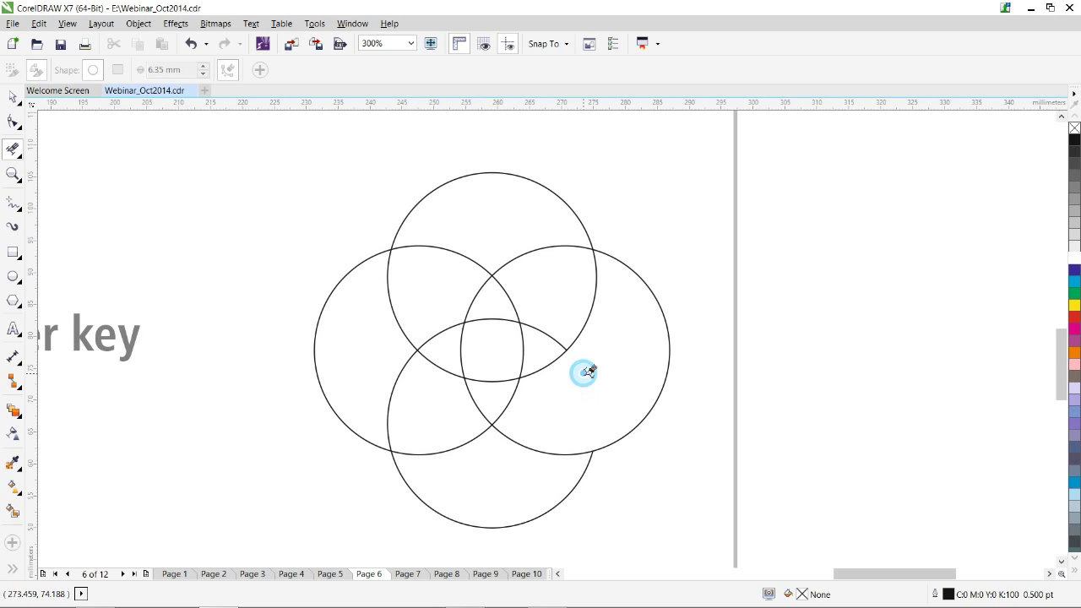
pyautogui.click(507, 402)
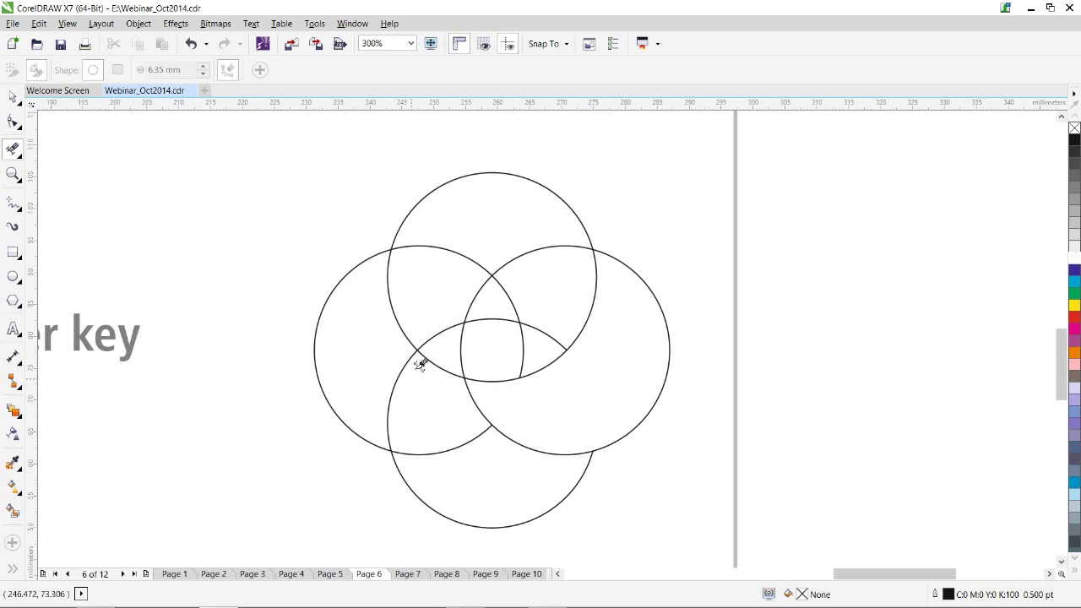
pyautogui.moveTo(445, 348)
pyautogui.mouseDown()
pyautogui.moveTo(439, 379)
pyautogui.moveTo(461, 449)
pyautogui.mouseUp()
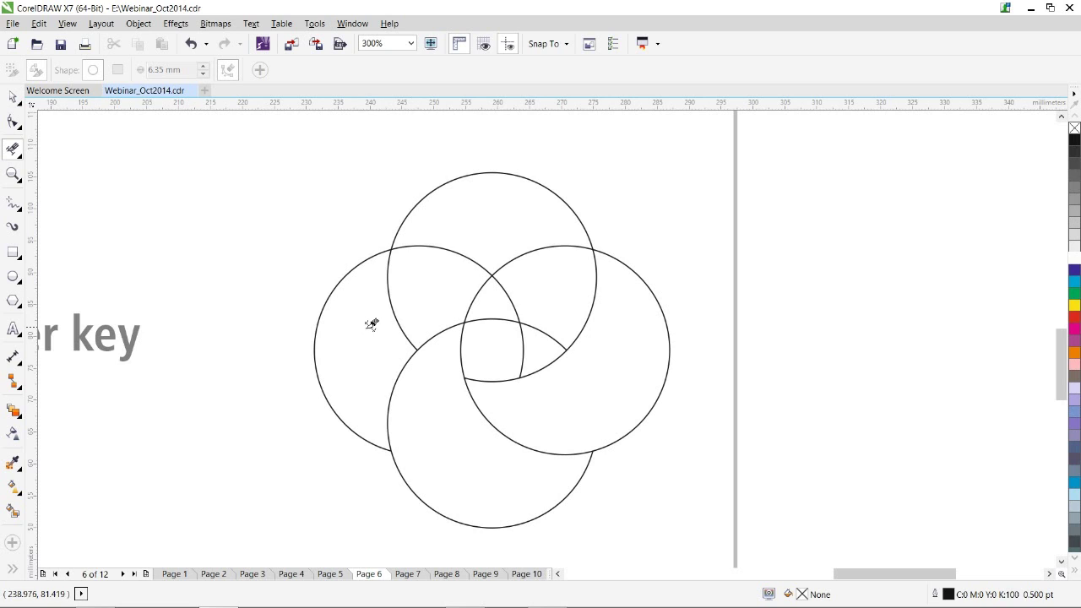
pyautogui.moveTo(365, 323)
pyautogui.mouseDown()
pyautogui.moveTo(421, 292)
pyautogui.moveTo(488, 296)
pyautogui.mouseUp()
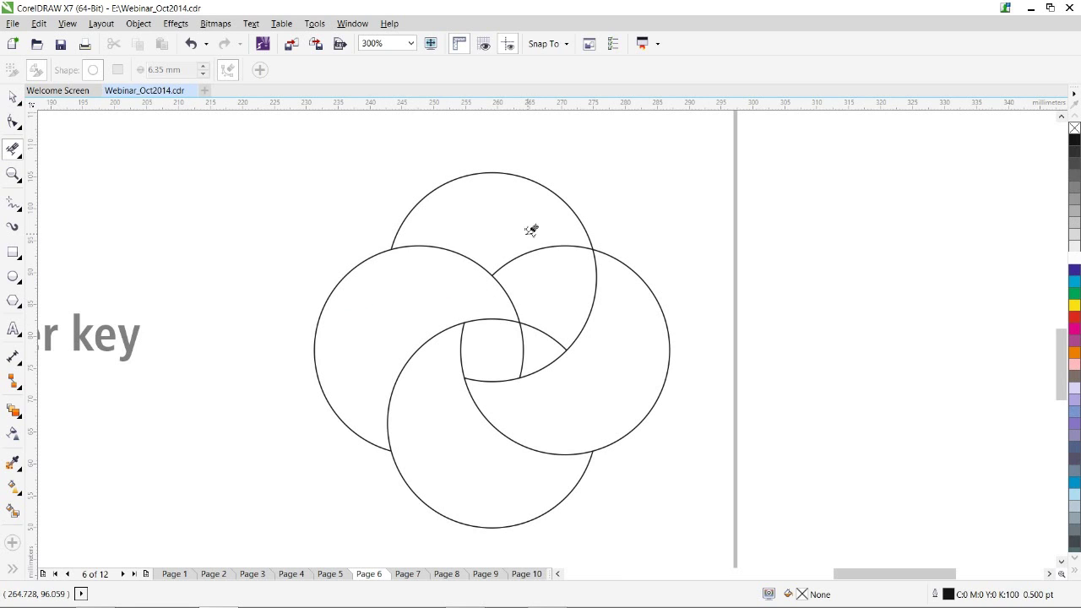
pyautogui.moveTo(517, 224)
pyautogui.mouseDown()
pyautogui.moveTo(547, 273)
pyautogui.moveTo(543, 336)
pyautogui.mouseUp()
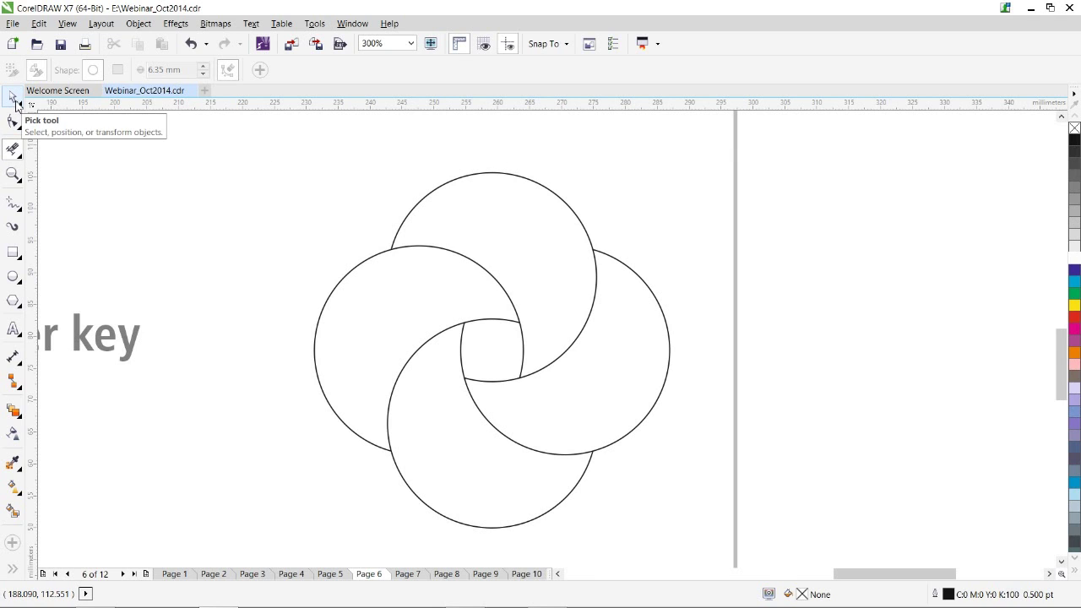
# Try moving the right-hand curve away from the logo outline, undo the move, and try filling the curve with green.
pyautogui.click(13, 98)
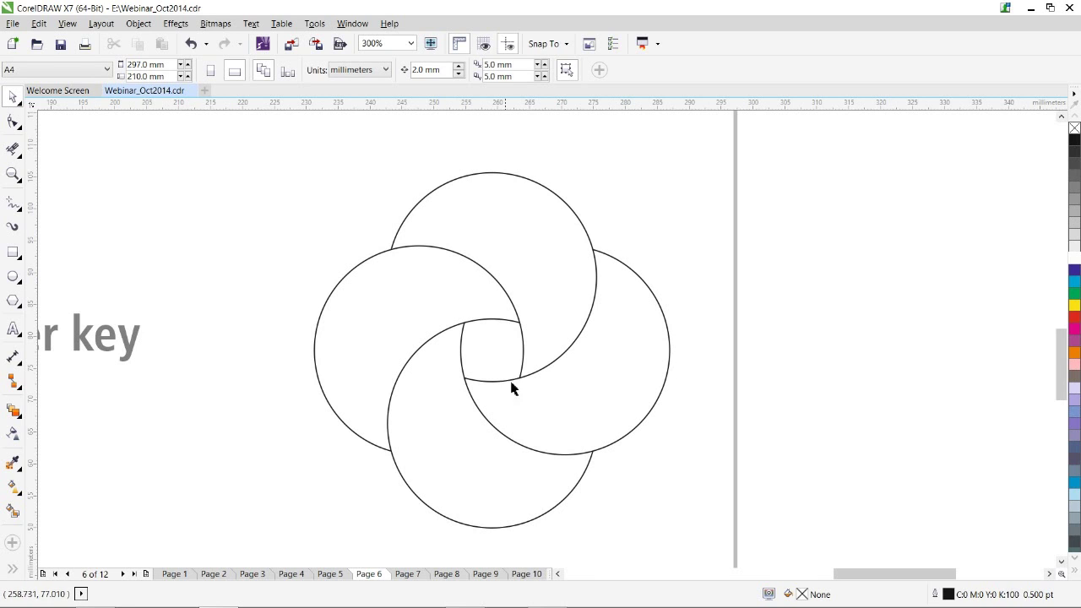
pyautogui.moveTo(657, 305); pyautogui.dragTo(751, 266)
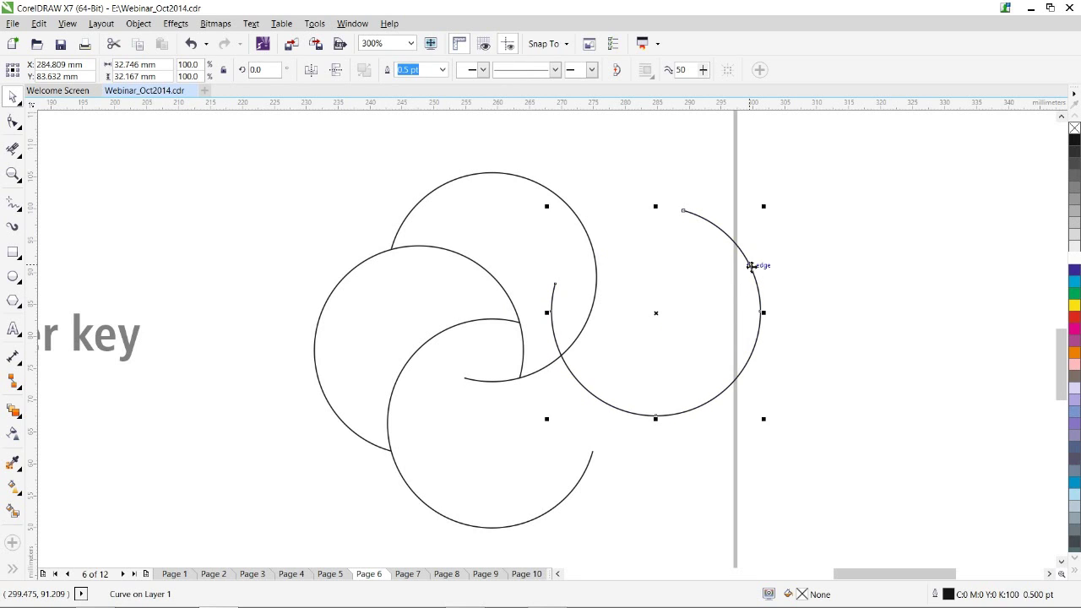
pyautogui.hotkey('ctrl', 'z')
pyautogui.click(1075, 294)
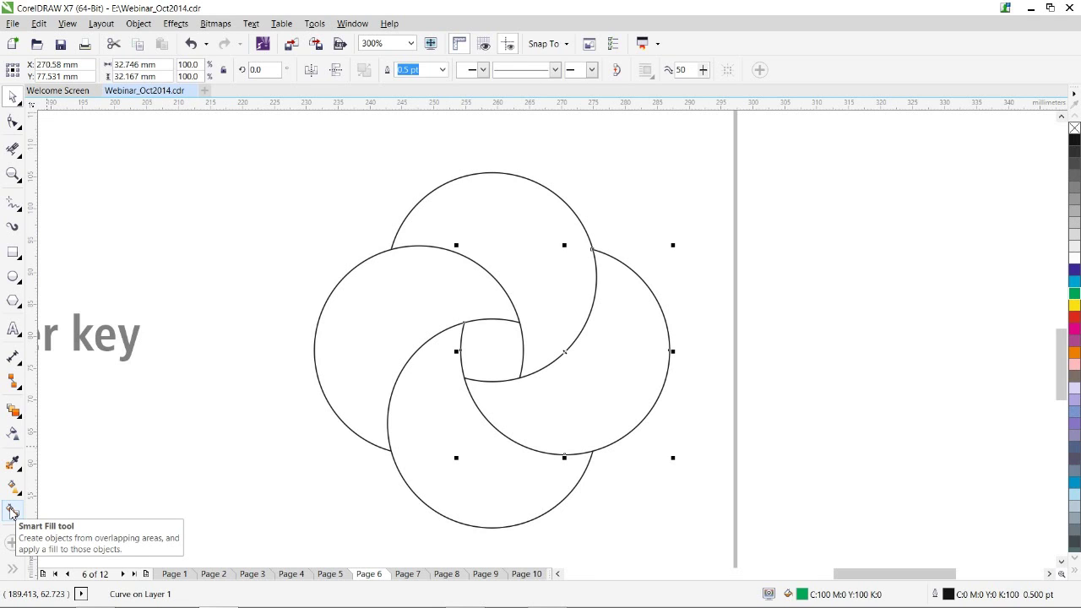
# Smart-fill the top and bottom crescents with blue and the left and right crescents with red.
pyautogui.click(12, 511)
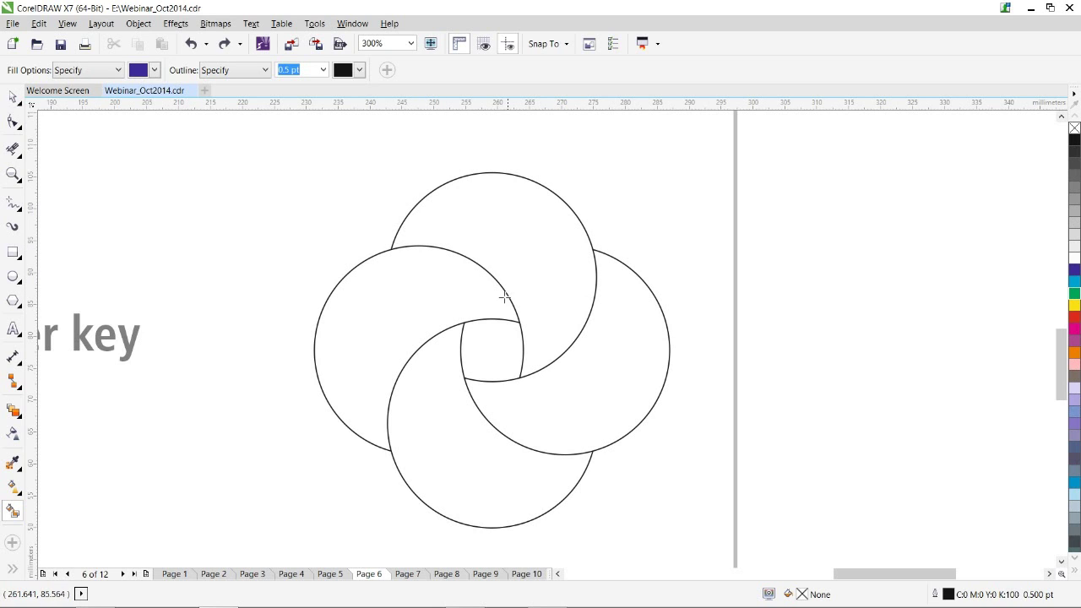
pyautogui.click(514, 237)
pyautogui.click(473, 472)
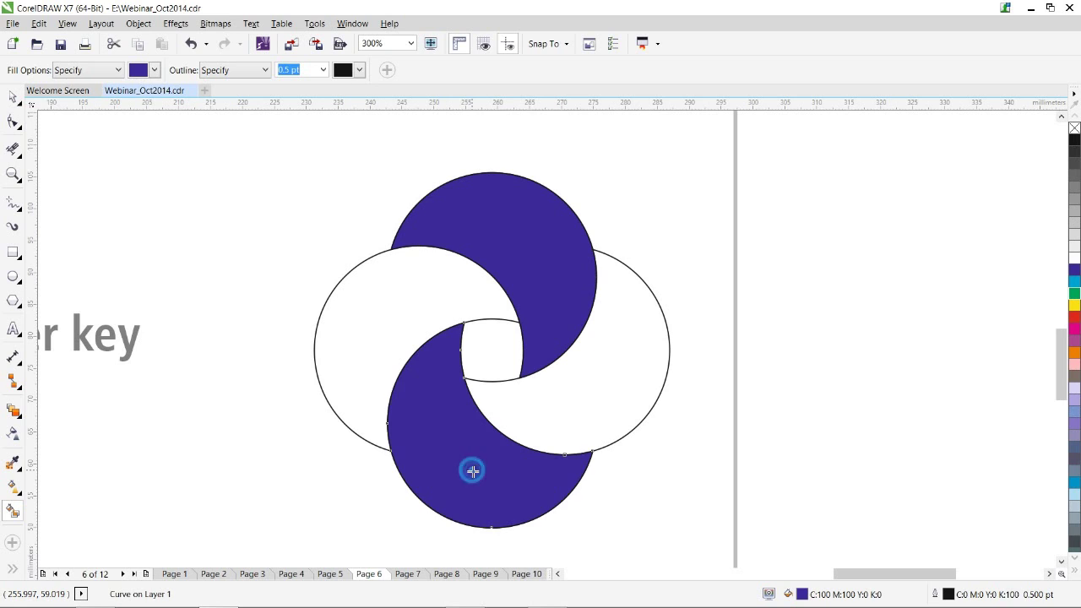
pyautogui.click(156, 71)
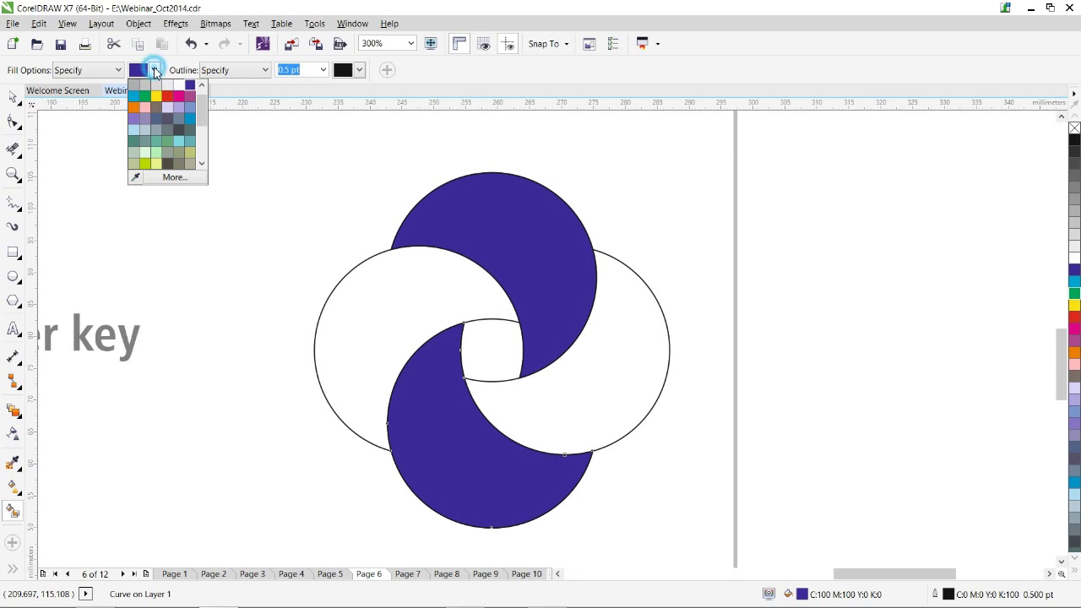
pyautogui.click(166, 95)
pyautogui.click(374, 319)
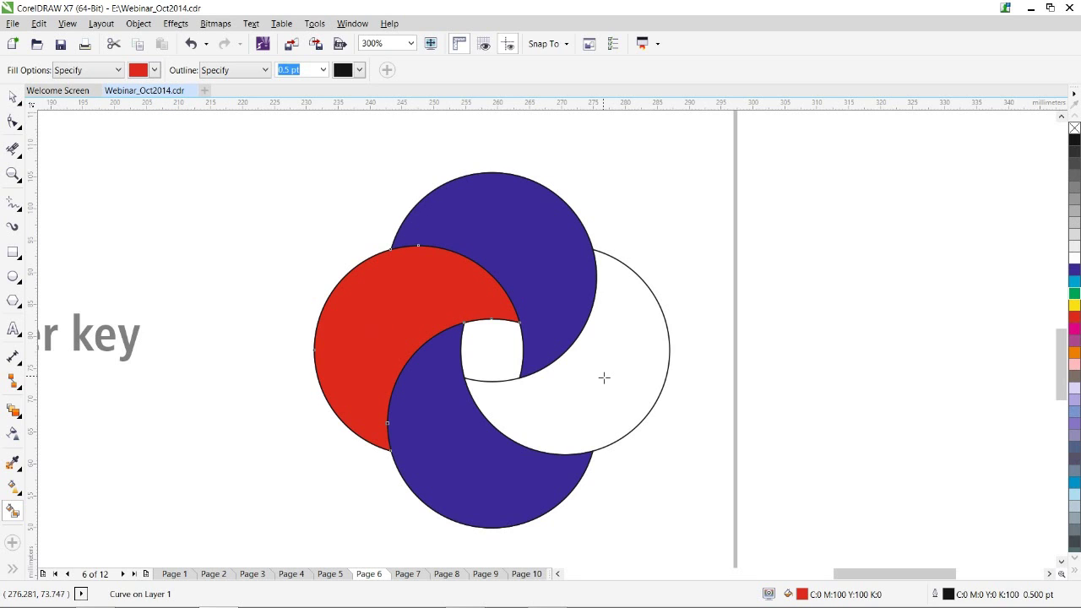
pyautogui.click(604, 378)
# Select the four filled crescents together and move them about 59 mm to the right, off the original curves.
pyautogui.click(12, 98)
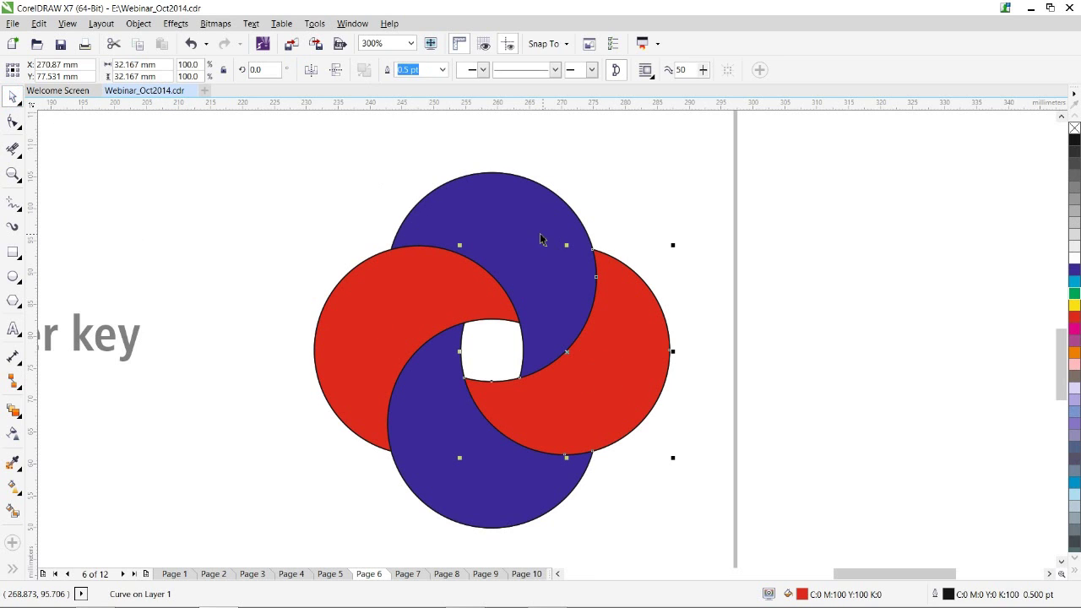
pyautogui.keyDown('shift'); pyautogui.click(505, 223); pyautogui.keyUp('shift')
pyautogui.keyDown('shift'); pyautogui.click(357, 312); pyautogui.keyUp('shift')
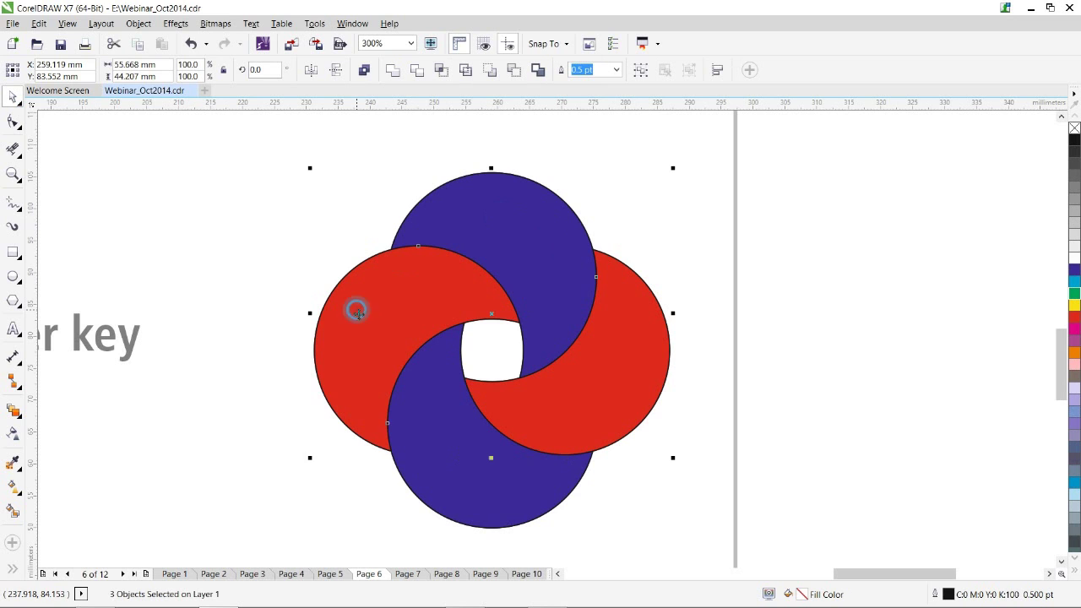
pyautogui.keyDown('shift'); pyautogui.click(442, 445); pyautogui.keyUp('shift')
pyautogui.moveTo(447, 450); pyautogui.dragTo(823, 436)
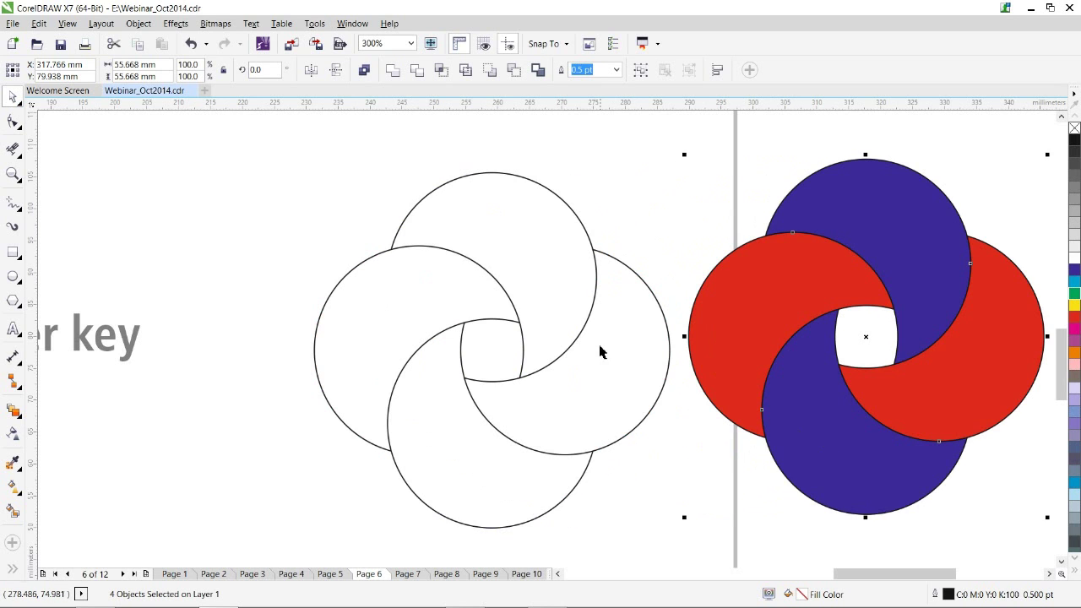
# Delete the four original unfilled curves, and move the red and blue logo back onto the page.
pyautogui.click(249, 164)
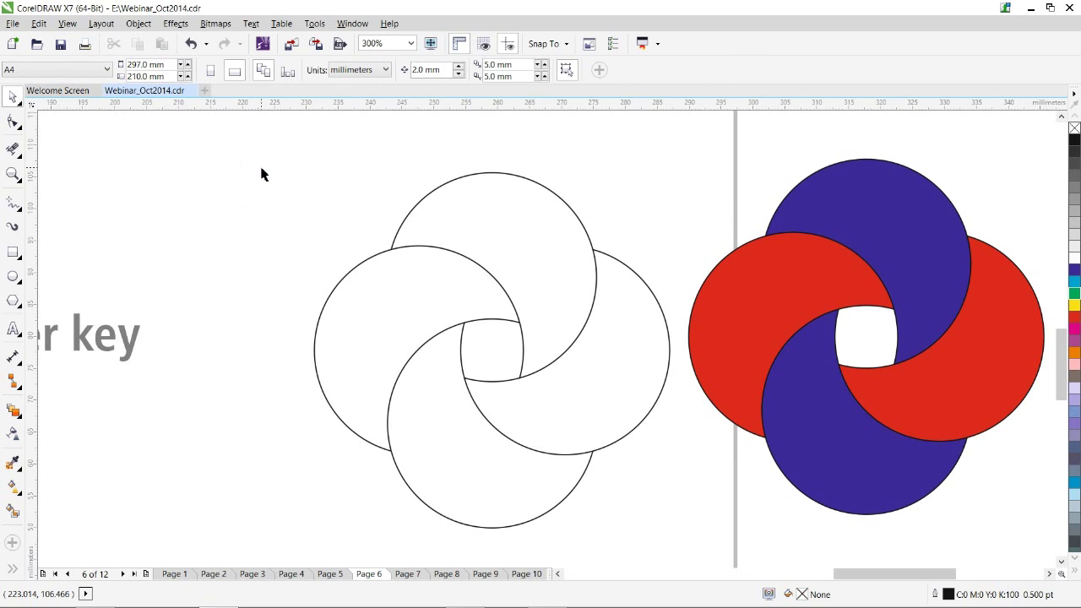
pyautogui.moveTo(249, 148); pyautogui.dragTo(683, 561)
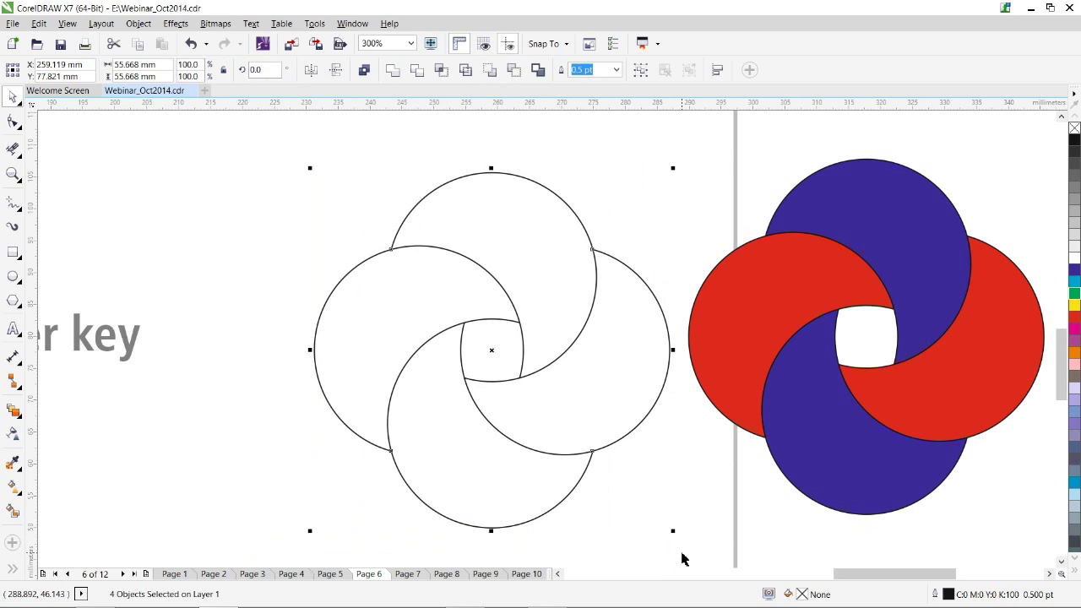
pyautogui.press('Delete')
pyautogui.moveTo(615, 137); pyautogui.dragTo(952, 489)
pyautogui.moveTo(827, 335); pyautogui.dragTo(414, 373)
pyautogui.click(579, 290)
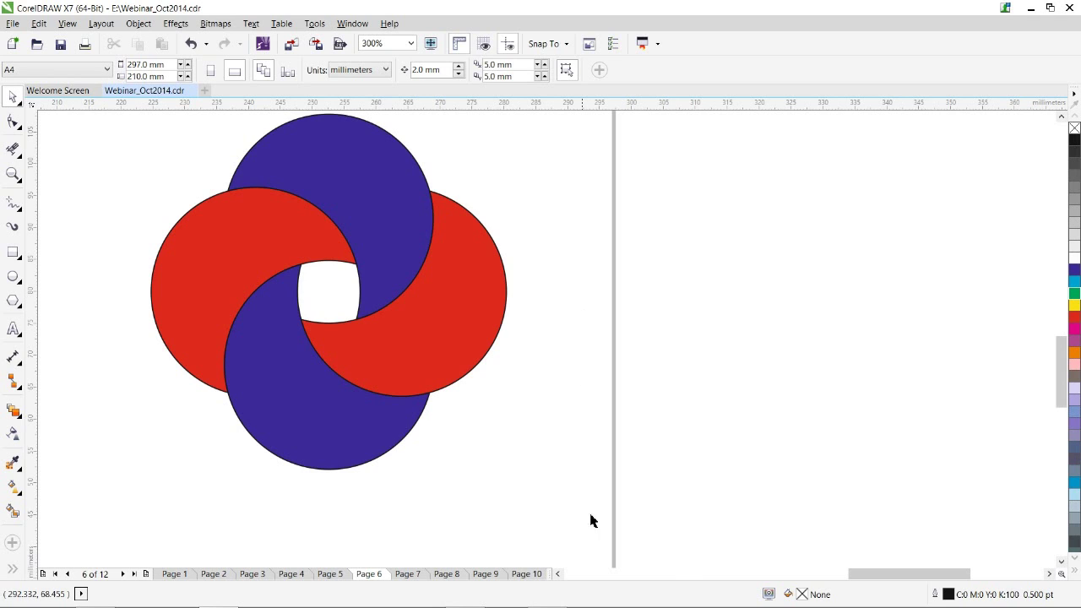
pyautogui.click(547, 596)
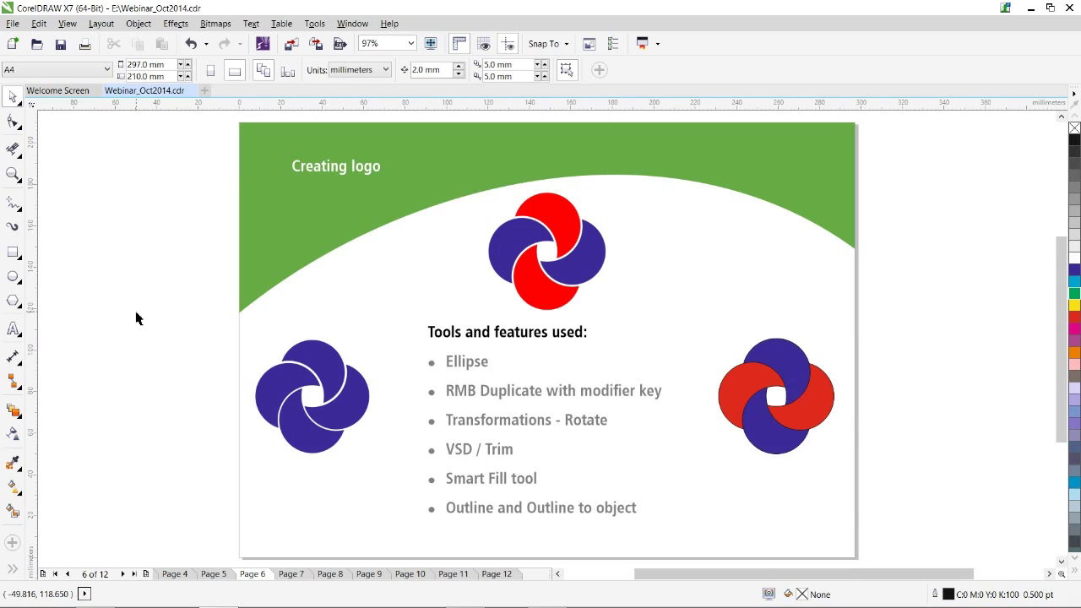
# Go to page 9 and draw a square about 33 mm wide in the empty area to the lower left of the puzzle sample.
pyautogui.click(331, 574)
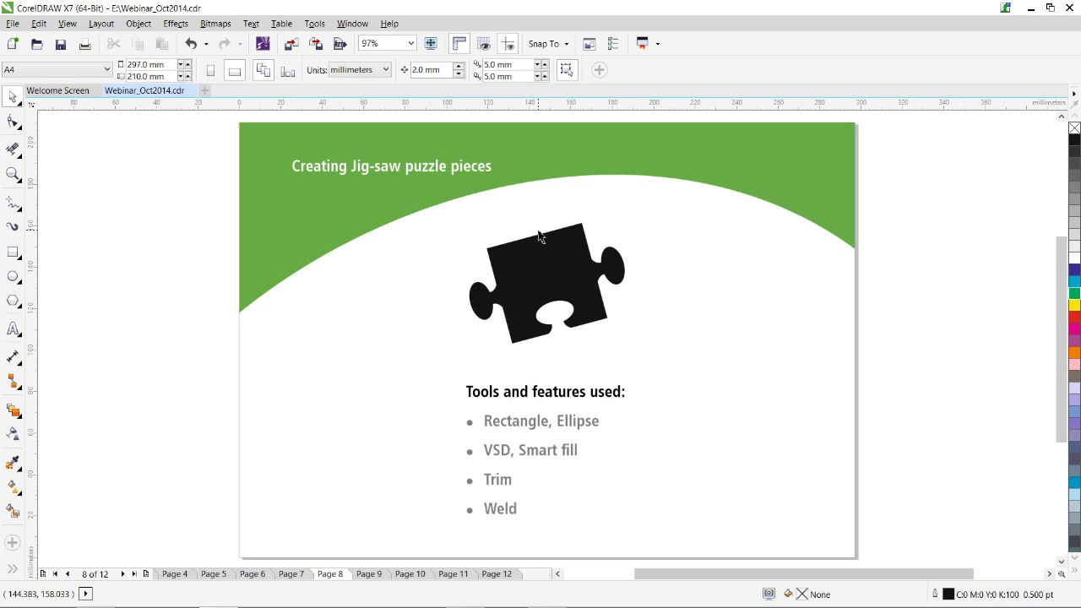
pyautogui.click(370, 575)
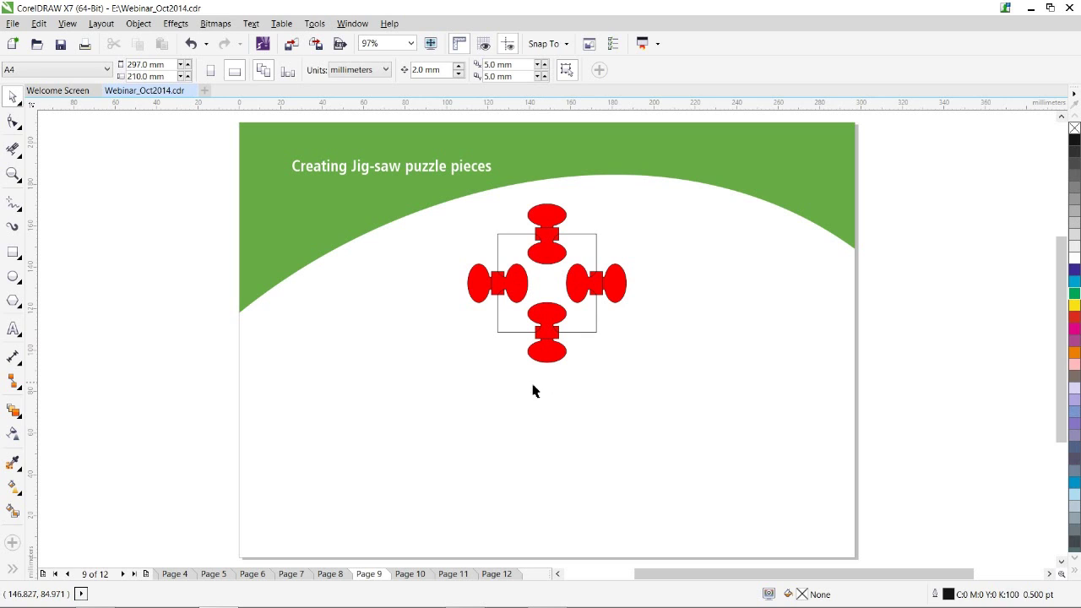
pyautogui.click(13, 253)
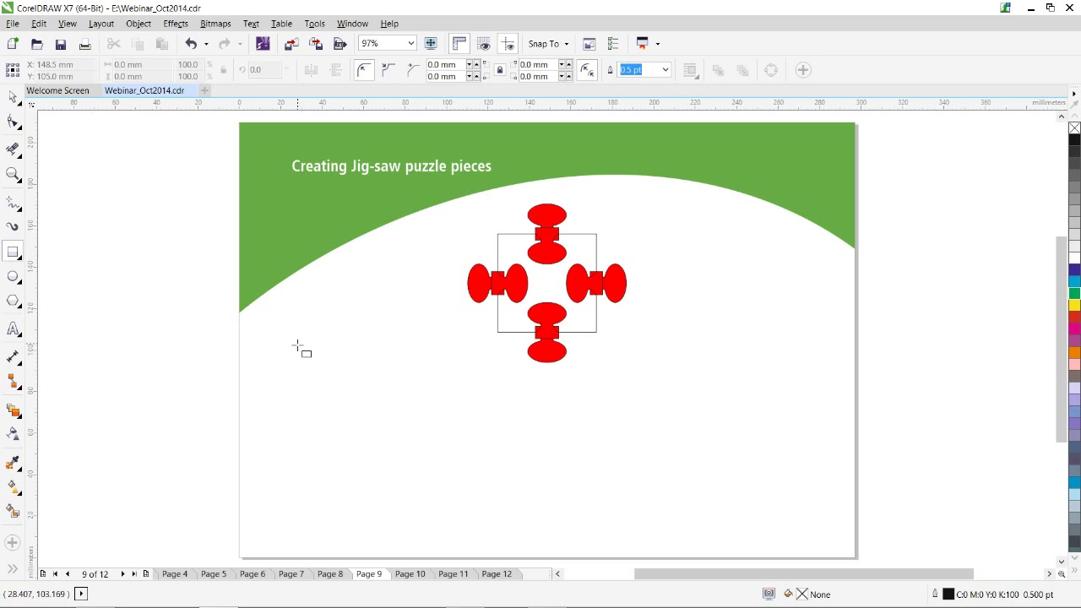
pyautogui.moveTo(296, 338)
pyautogui.mouseDown()
pyautogui.moveTo(342, 390)
pyautogui.moveTo(339, 449)
pyautogui.moveTo(353, 412)
pyautogui.moveTo(351, 427)
pyautogui.moveTo(343, 407)
pyautogui.mouseUp()
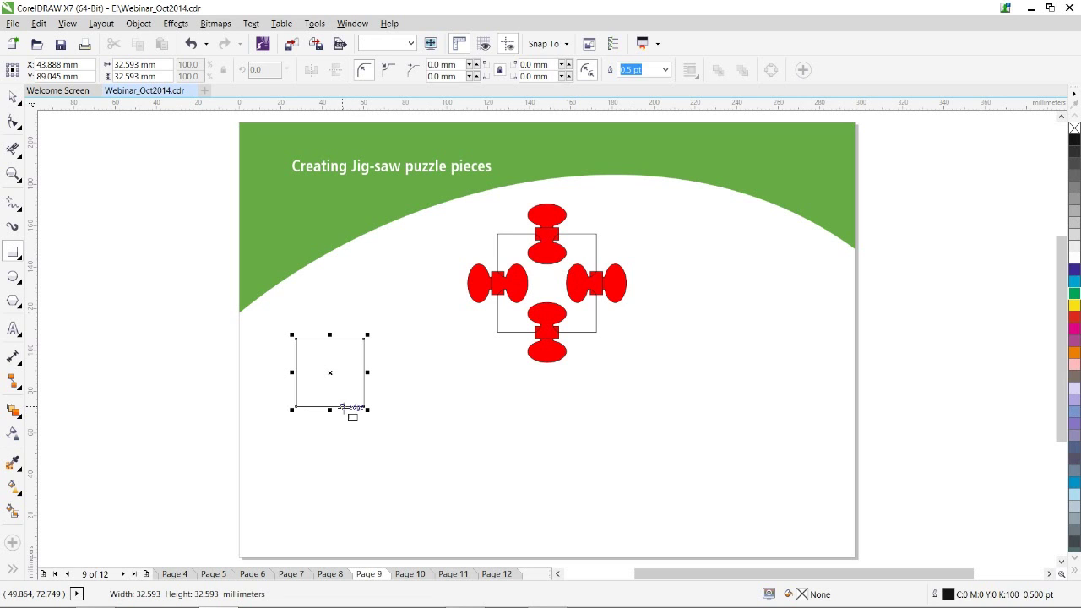
# Pull a red tab shape out of the top of the puzzle sample and place it beside the new square.
pyautogui.click(13, 95)
pyautogui.press('F5')
pyautogui.moveTo(550, 223)
pyautogui.mouseDown()
pyautogui.moveTo(551, 213)
pyautogui.moveTo(442, 367)
pyautogui.mouseUp()
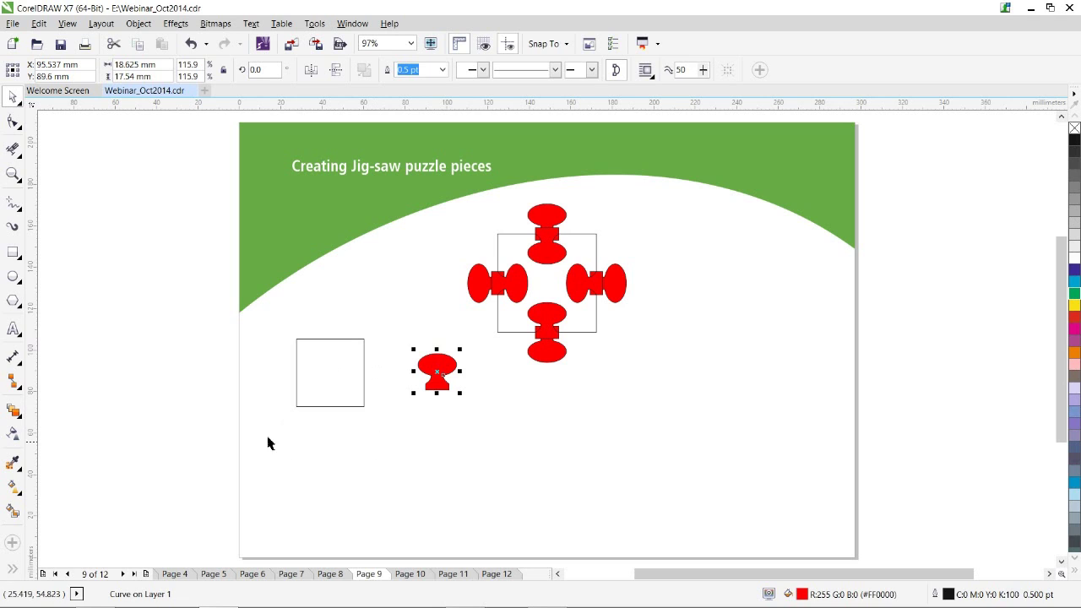
# Draw a horizontal ellipse about 36 by 20 mm below the square, and turn off snapping to guidelines.
pyautogui.click(14, 279)
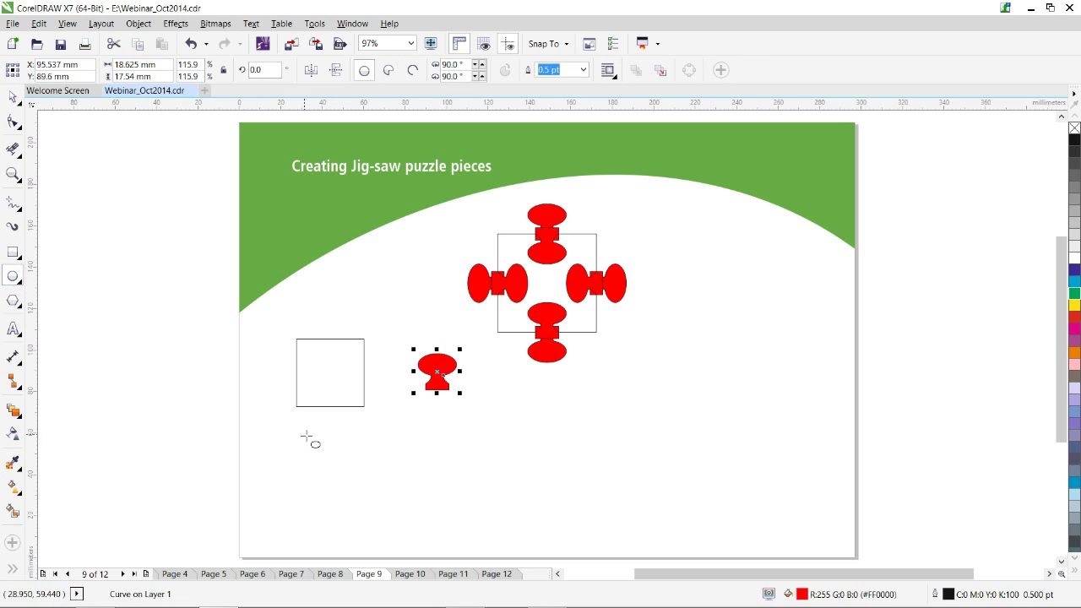
pyautogui.moveTo(304, 434); pyautogui.dragTo(379, 476)
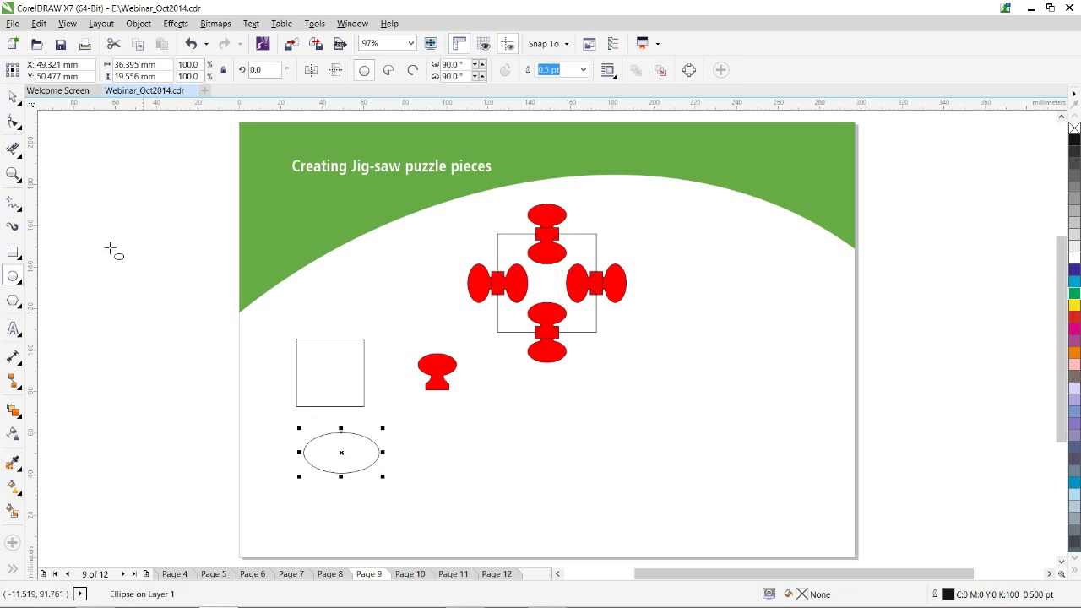
pyautogui.click(13, 97)
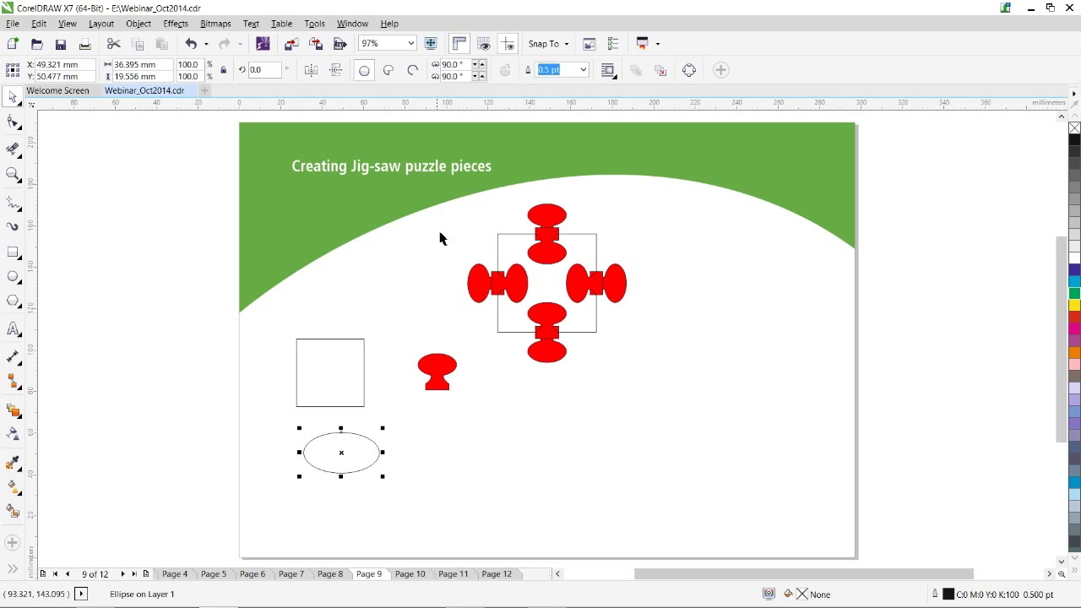
pyautogui.click(567, 44)
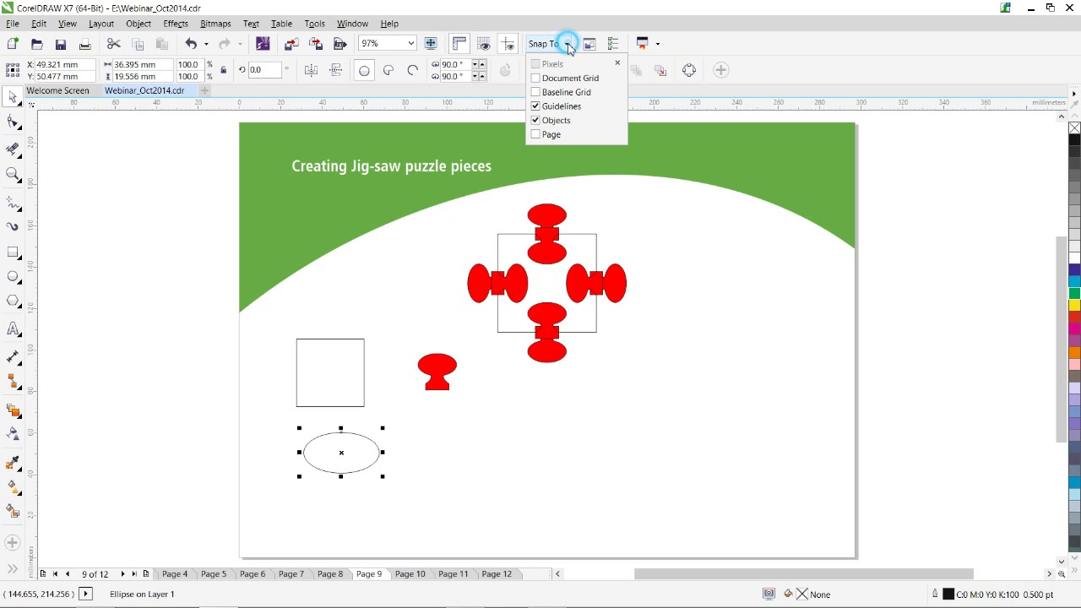
pyautogui.click(538, 109)
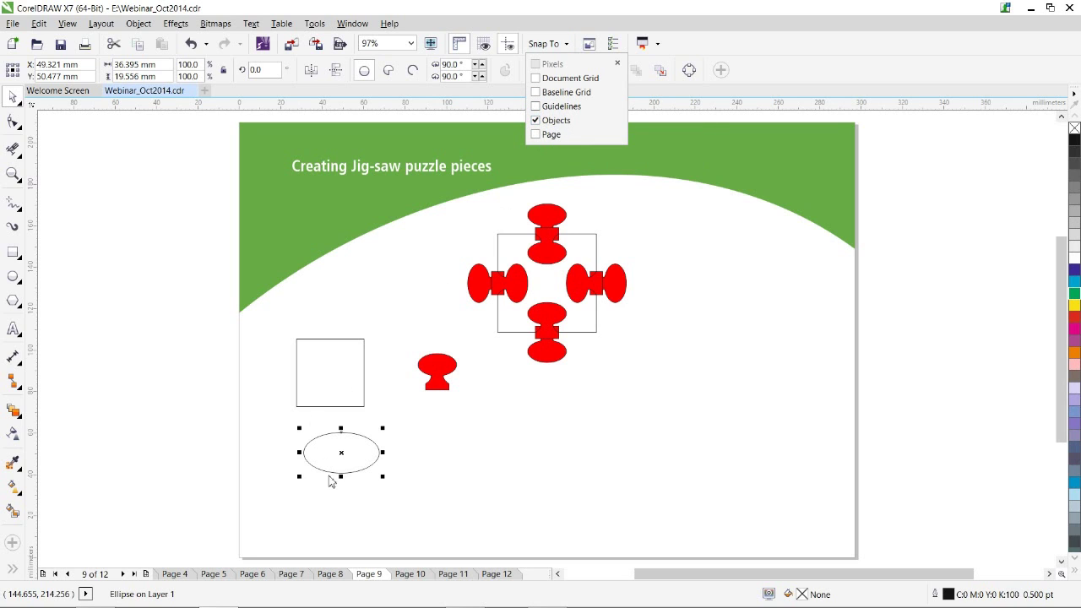
# Duplicate the ellipse with its right quadrant snapped to the original's bottom quadrant, and mirror the duplicate horizontally across its right edge.
pyautogui.click(379, 456)
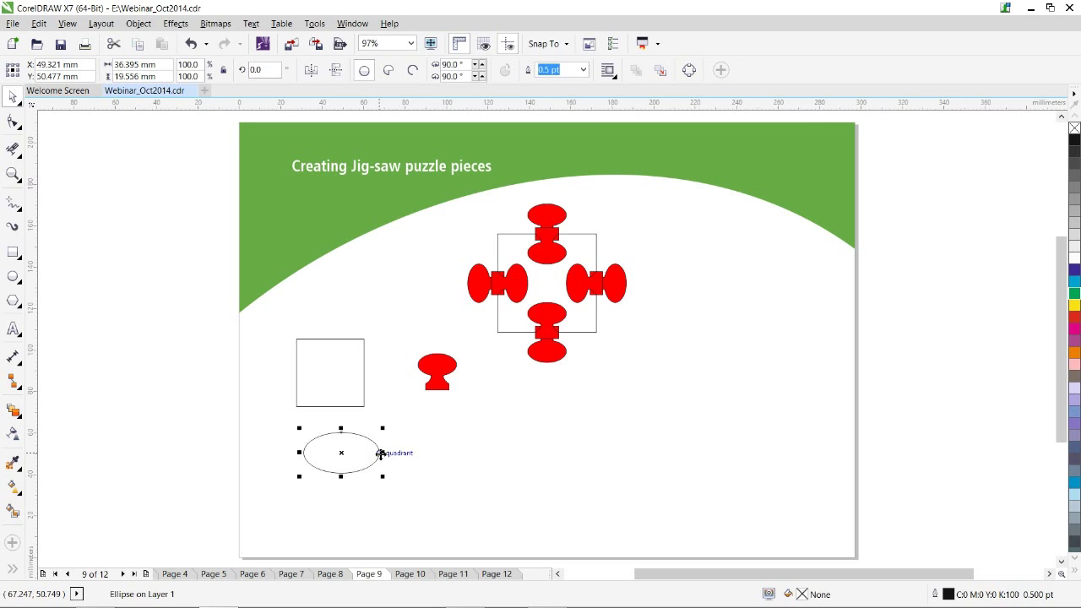
pyautogui.moveTo(380, 453); pyautogui.dragTo(342, 474)
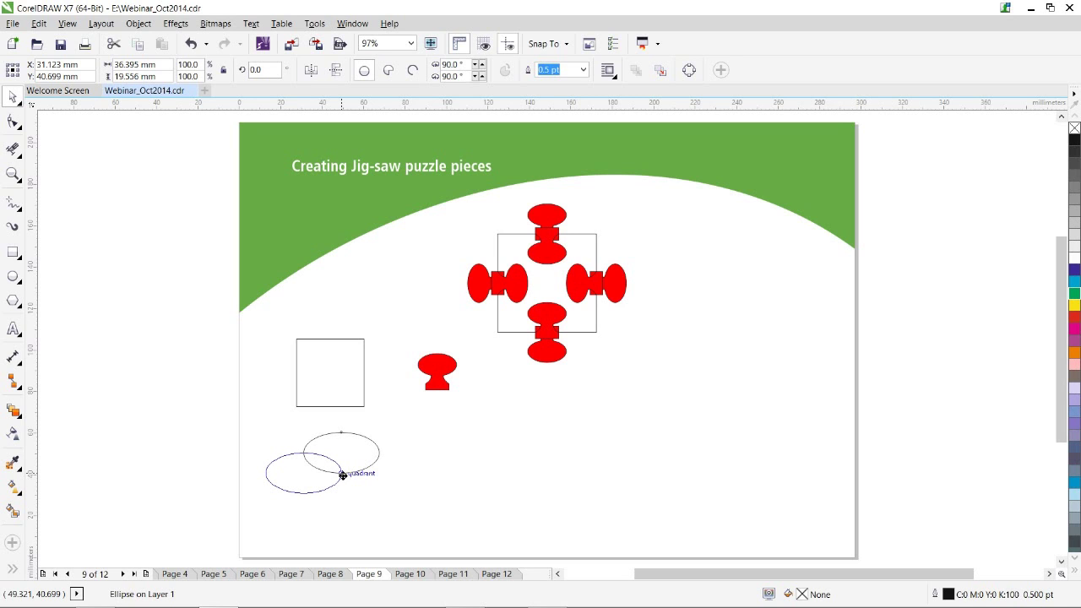
pyautogui.moveTo(343, 474); pyautogui.dragTo(341, 474)
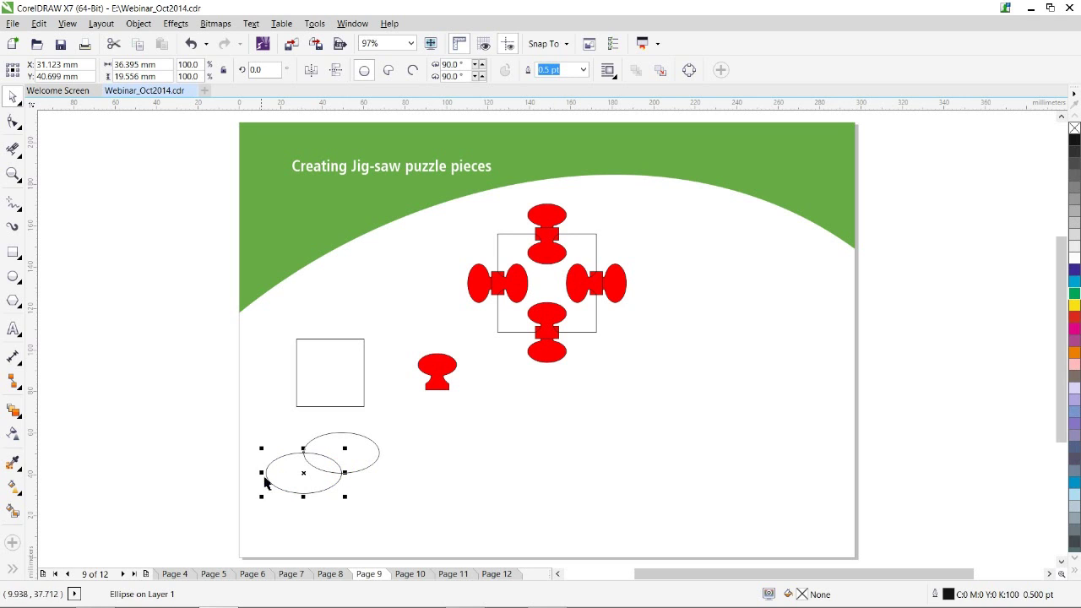
pyautogui.moveTo(261, 472); pyautogui.dragTo(358, 477)
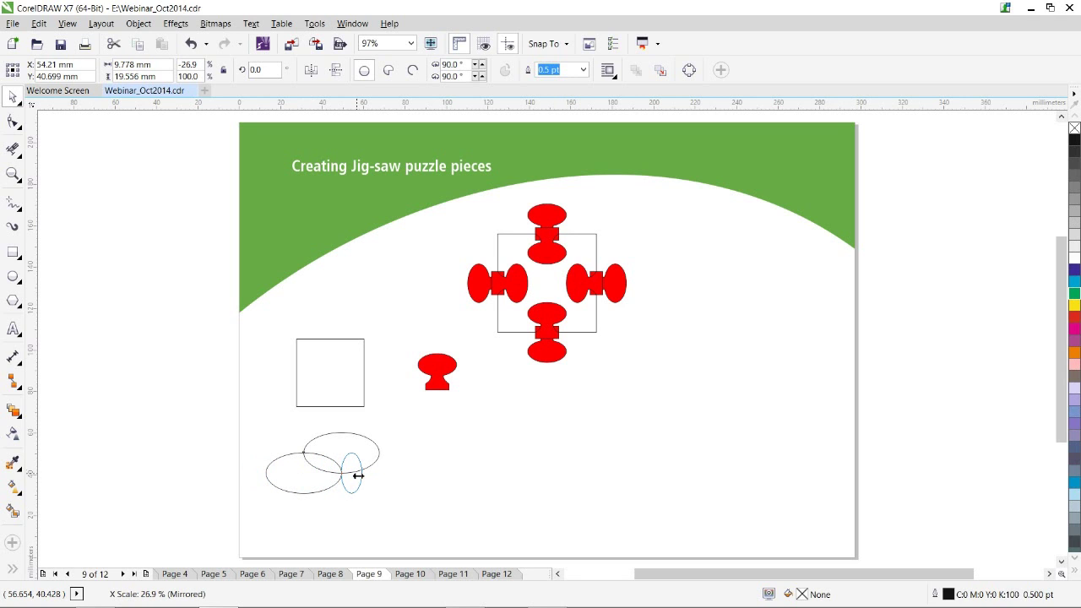
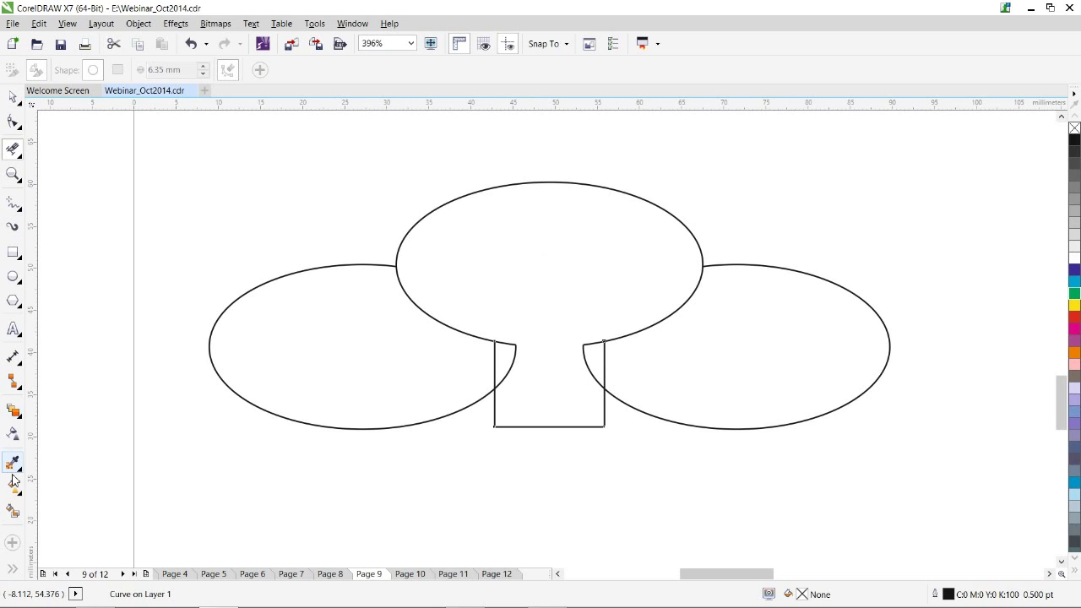
# Smart-fill the ellipse and its neck with red to make a knob shape, and move the knob clear of the construction curves.
pyautogui.click(13, 512)
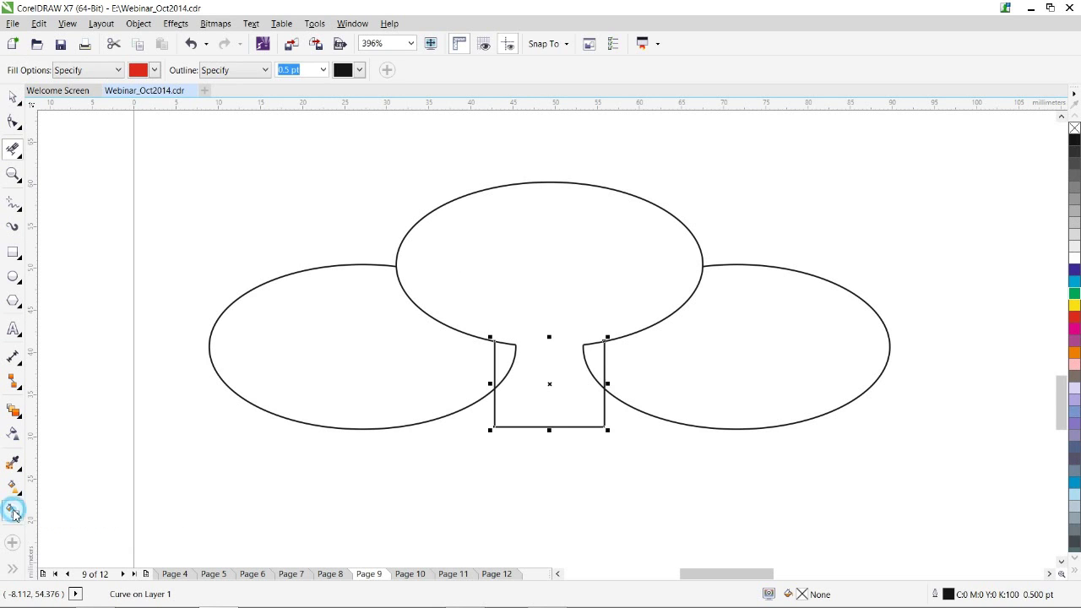
pyautogui.click(529, 247)
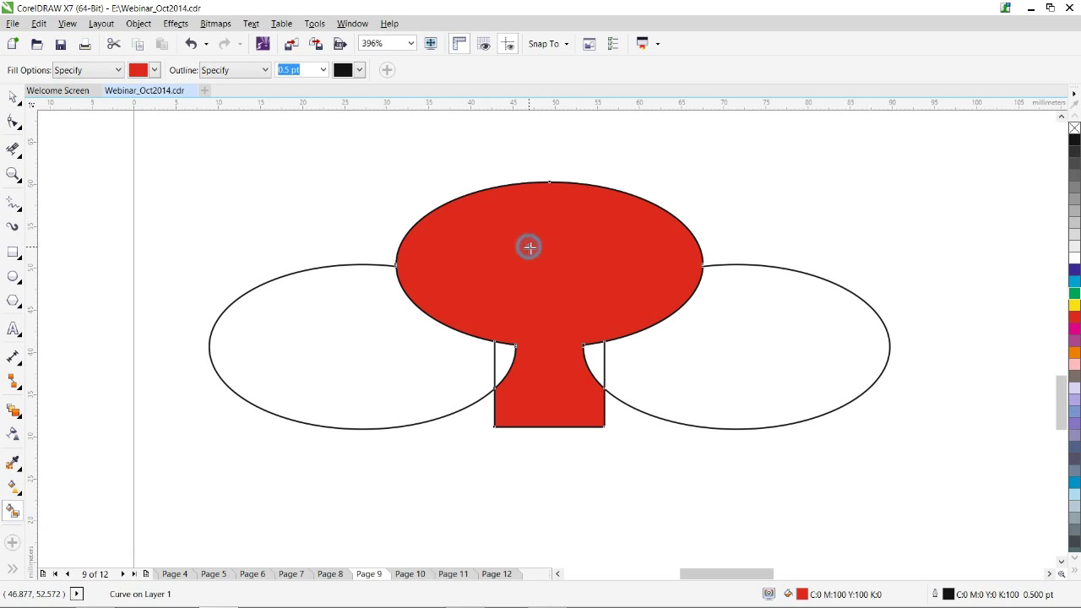
pyautogui.click(13, 97)
pyautogui.moveTo(594, 262); pyautogui.dragTo(968, 233)
pyautogui.moveTo(149, 144); pyautogui.dragTo(737, 480)
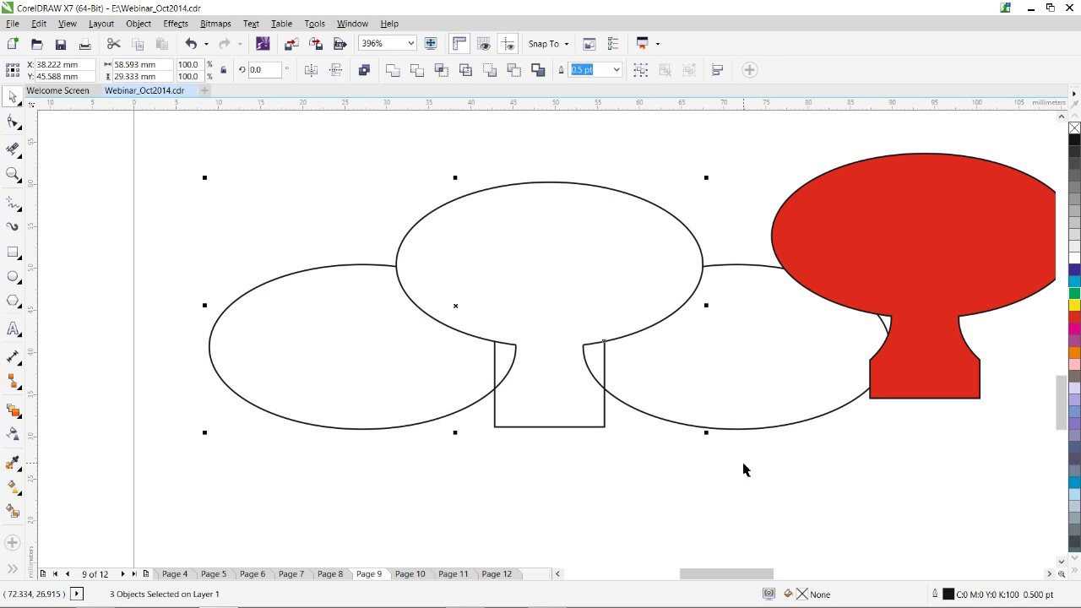
pyautogui.press('Delete')
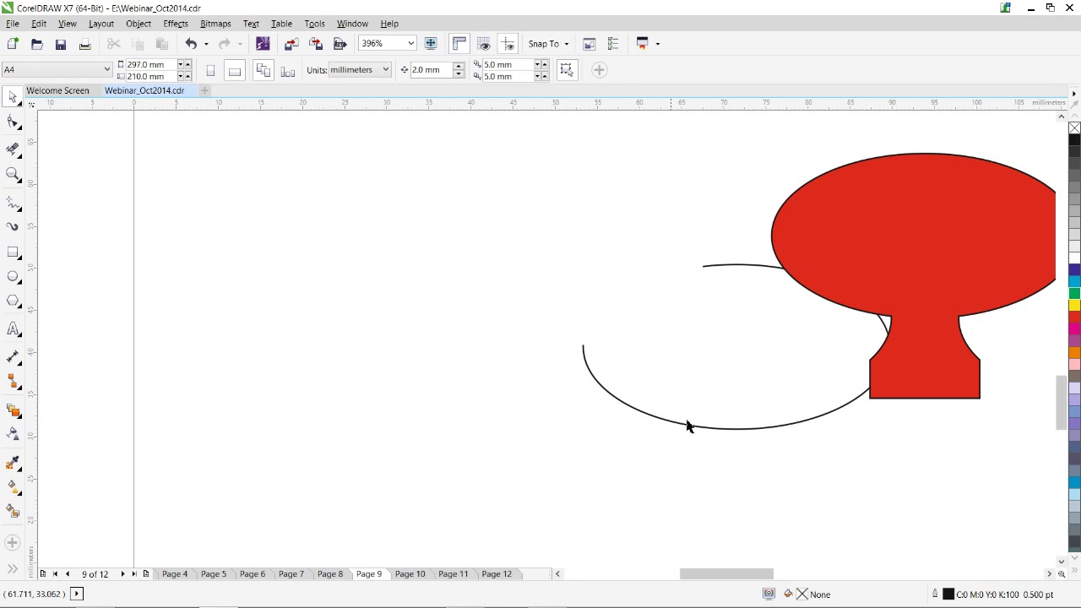
pyautogui.hotkey('ctrl', 'z')
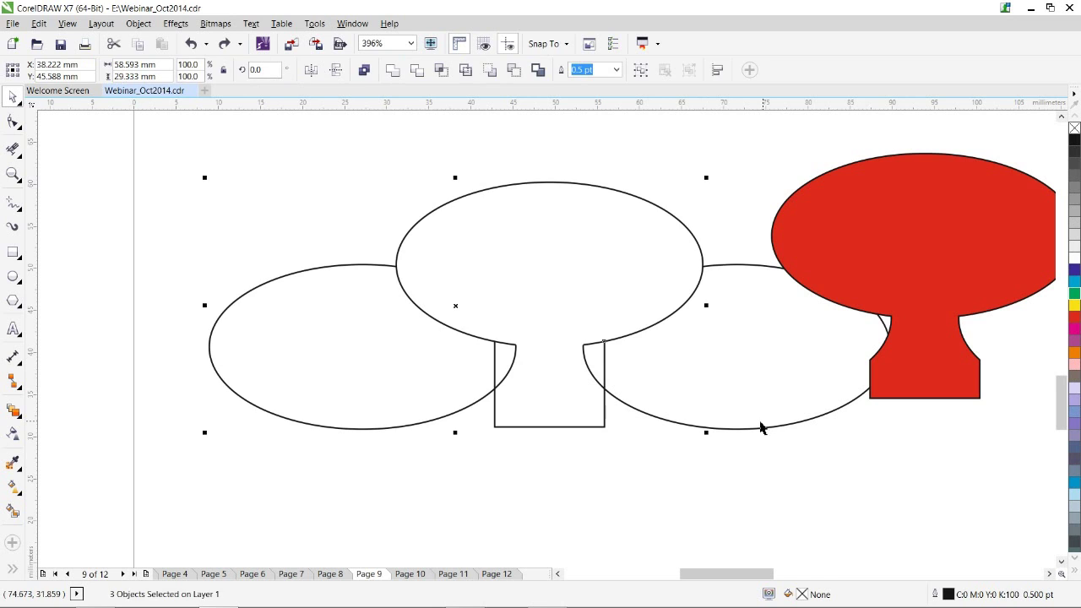
# Delete all four leftover construction curves beside the red knob.
pyautogui.click(140, 173)
pyautogui.moveTo(141, 157); pyautogui.dragTo(740, 487)
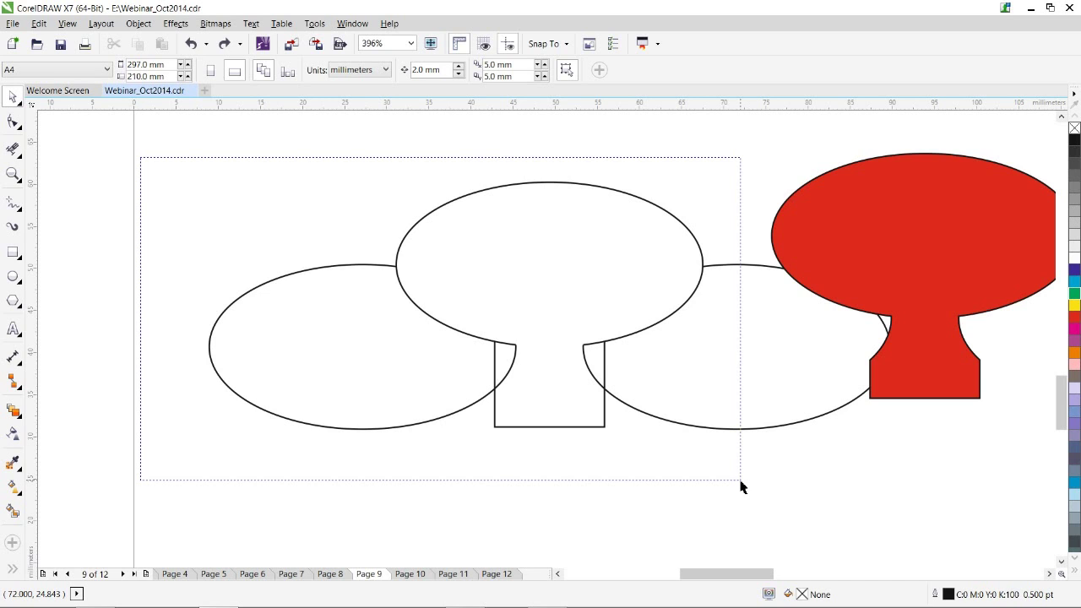
pyautogui.moveTo(741, 483); pyautogui.dragTo(740, 483)
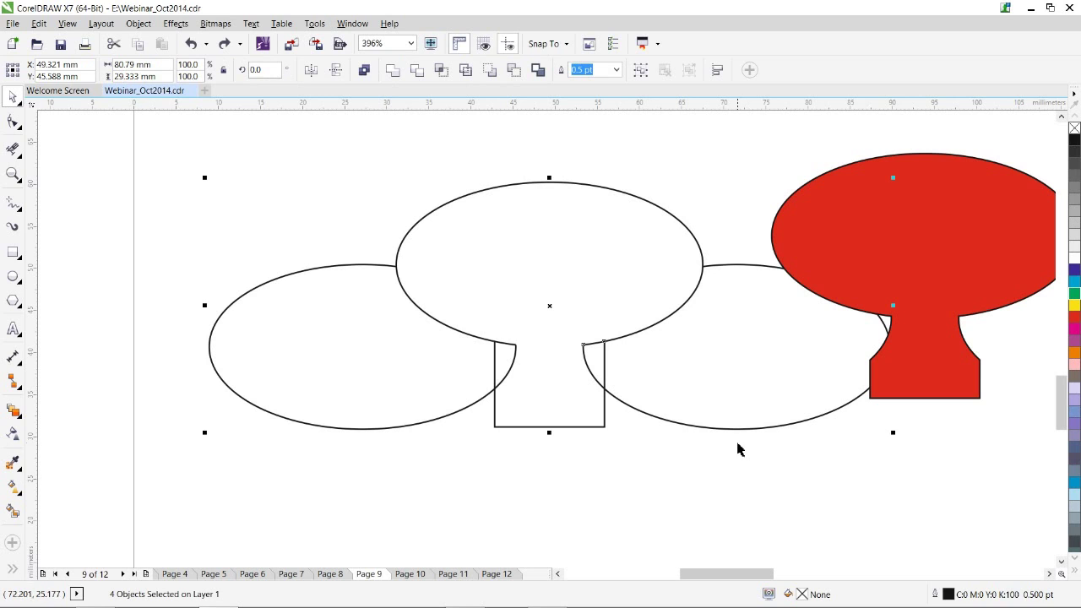
pyautogui.press('Delete')
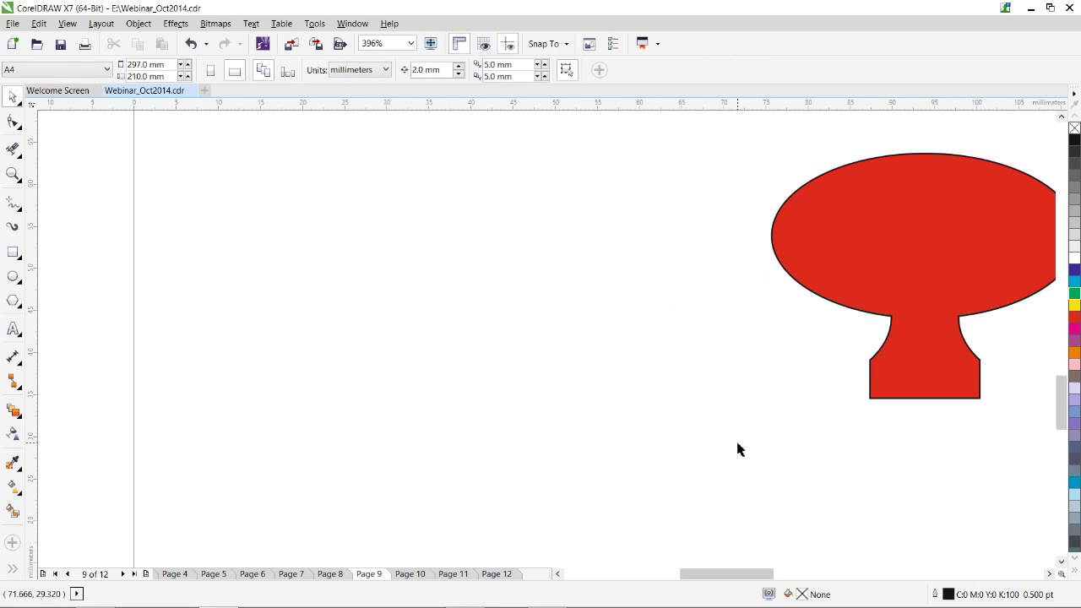
# Scale the new red knob down to about 10.9 × 8.7 mm and place it on the top edge of the small square.
pyautogui.click(13, 173)
pyautogui.rightClick(402, 236)
pyautogui.moveTo(285, 324); pyautogui.dragTo(506, 550)
pyautogui.click(12, 93)
pyautogui.click(642, 353)
pyautogui.moveTo(704, 316); pyautogui.dragTo(403, 161)
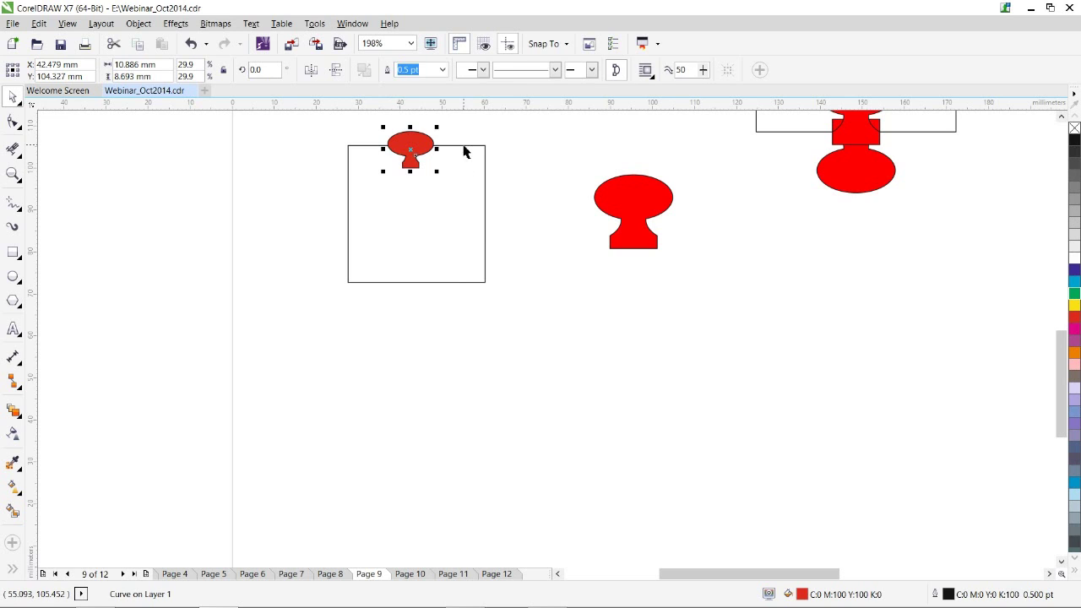
# Align the small red knob horizontally with the centre of the square.
pyautogui.keyDown('shift'); pyautogui.click(465, 147); pyautogui.keyUp('shift')
pyautogui.press('c')
pyautogui.click(464, 126)
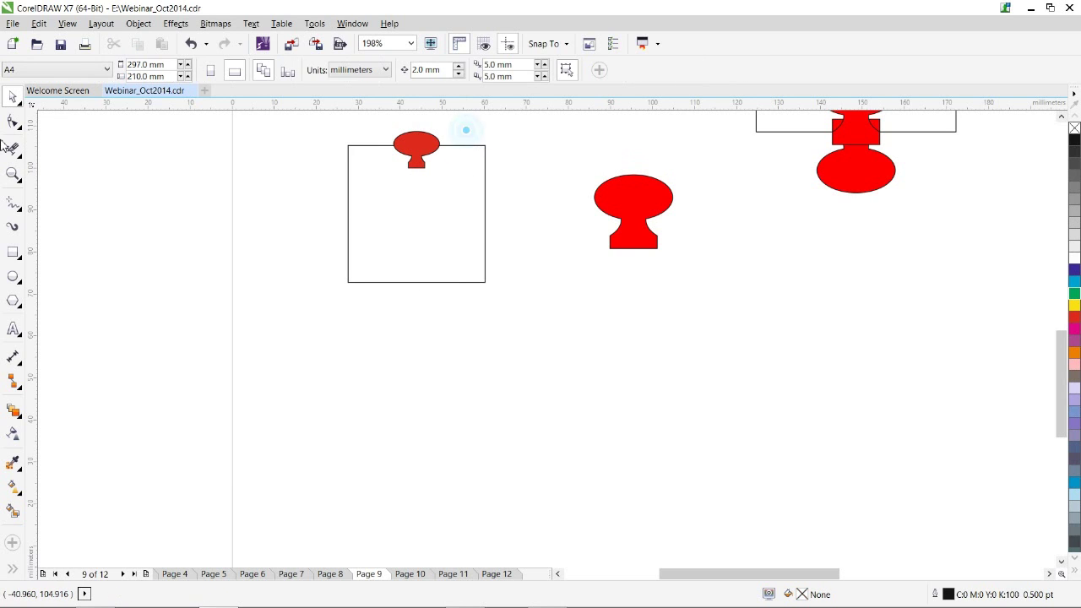
# Move the knob straight up so the node where its neck meets the base snaps to the square's top edge.
pyautogui.click(13, 173)
pyautogui.moveTo(338, 124); pyautogui.dragTo(505, 209)
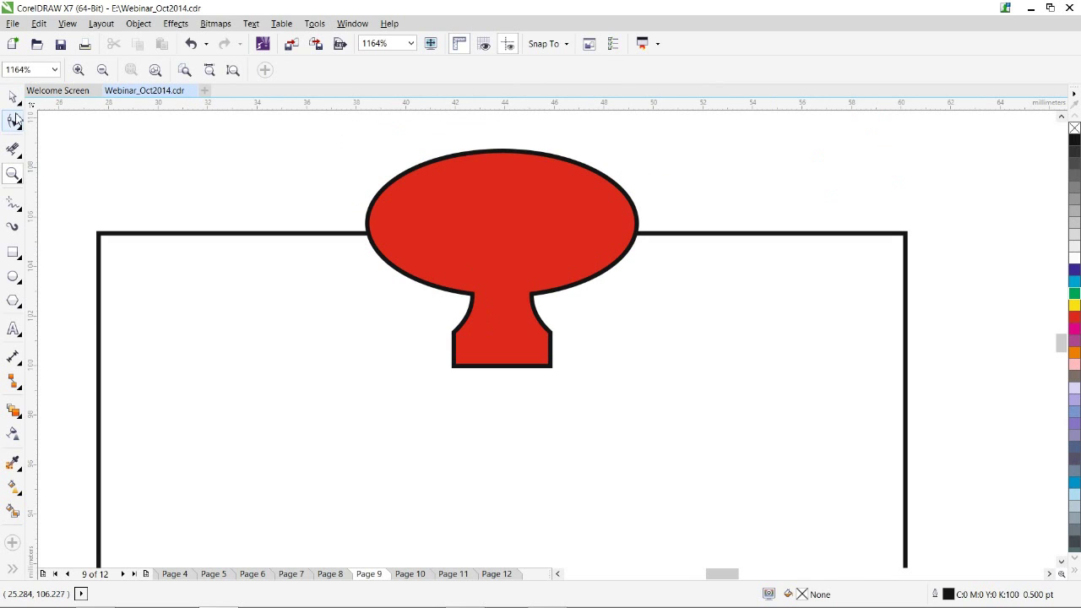
pyautogui.click(14, 120)
pyautogui.click(551, 339)
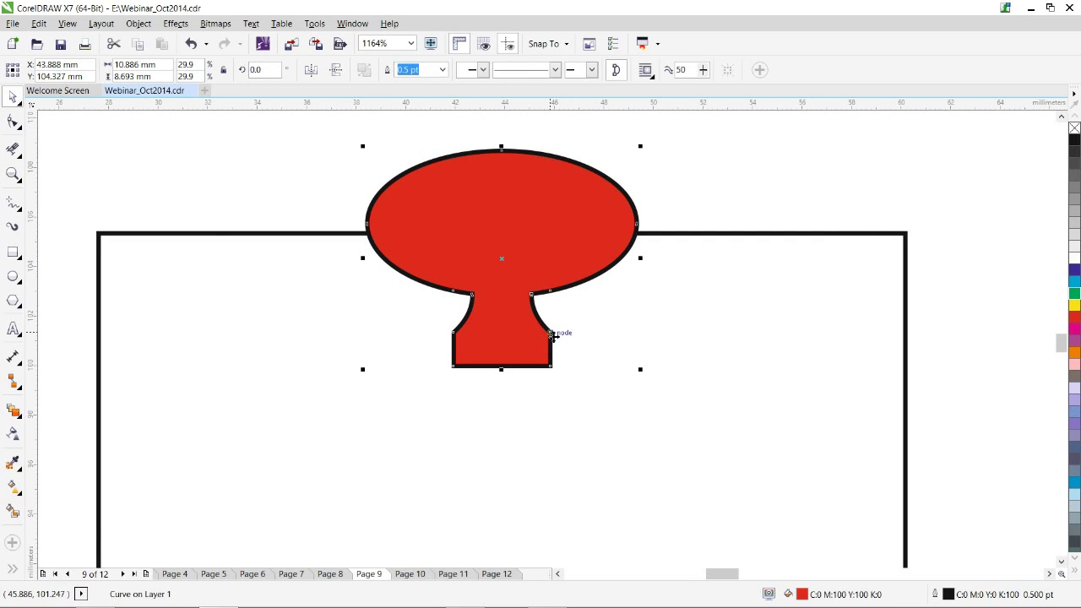
pyautogui.moveTo(553, 334); pyautogui.dragTo(530, 235)
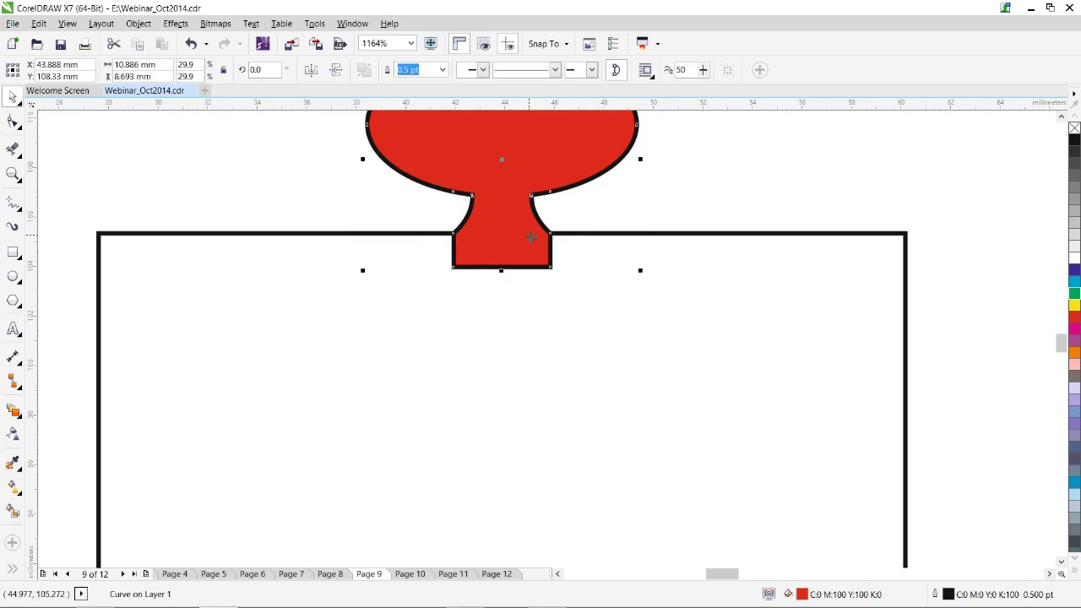
# Create a vertically mirrored copy of the red knob directly beneath it, pointing into the square.
pyautogui.click(1062, 116)
pyautogui.click(1063, 117)
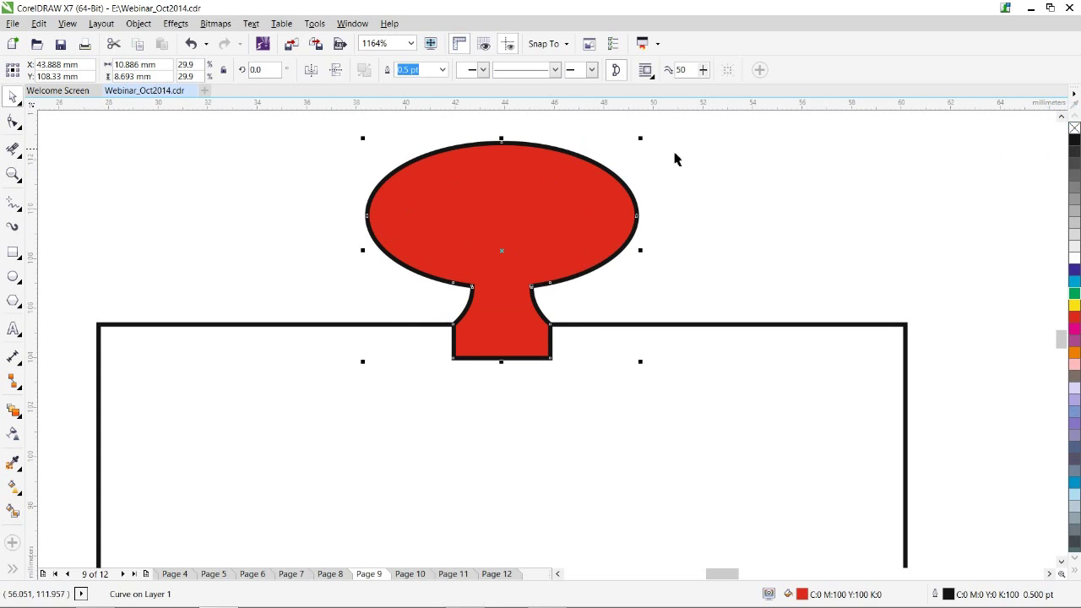
pyautogui.click(504, 141)
pyautogui.moveTo(504, 139); pyautogui.dragTo(475, 394)
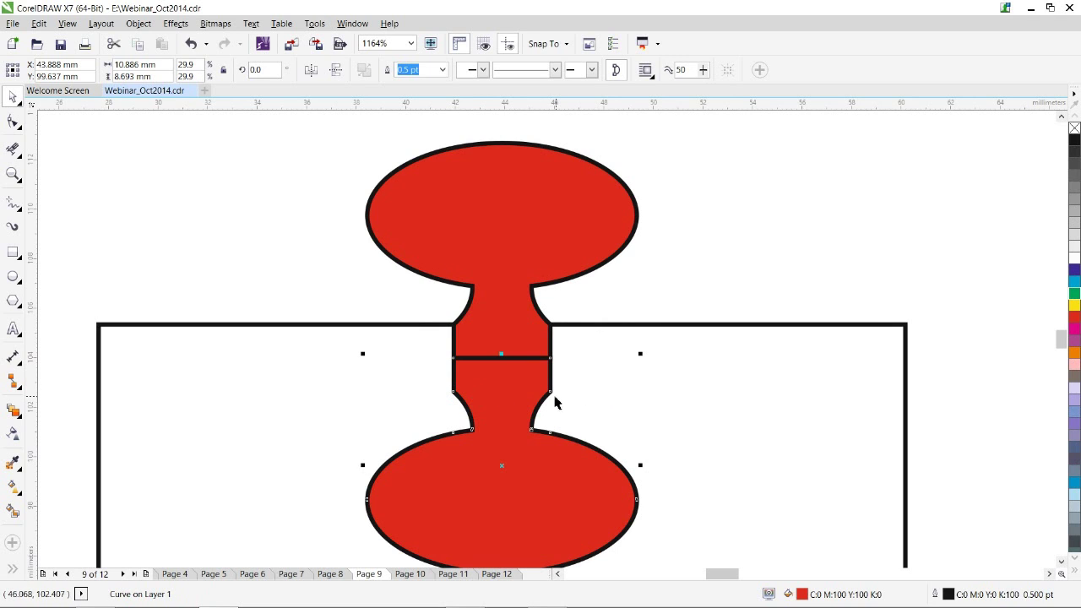
# Snap the mirrored knob's neck node to the square's top edge and group it with the upper knob.
pyautogui.moveTo(549, 391); pyautogui.dragTo(555, 327)
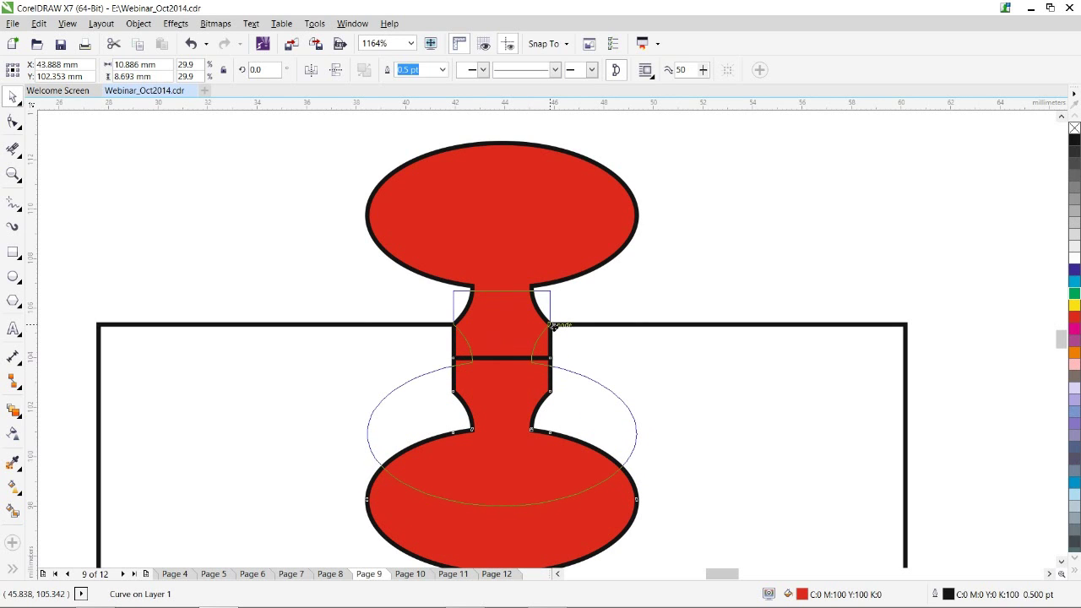
pyautogui.moveTo(551, 326); pyautogui.dragTo(552, 326)
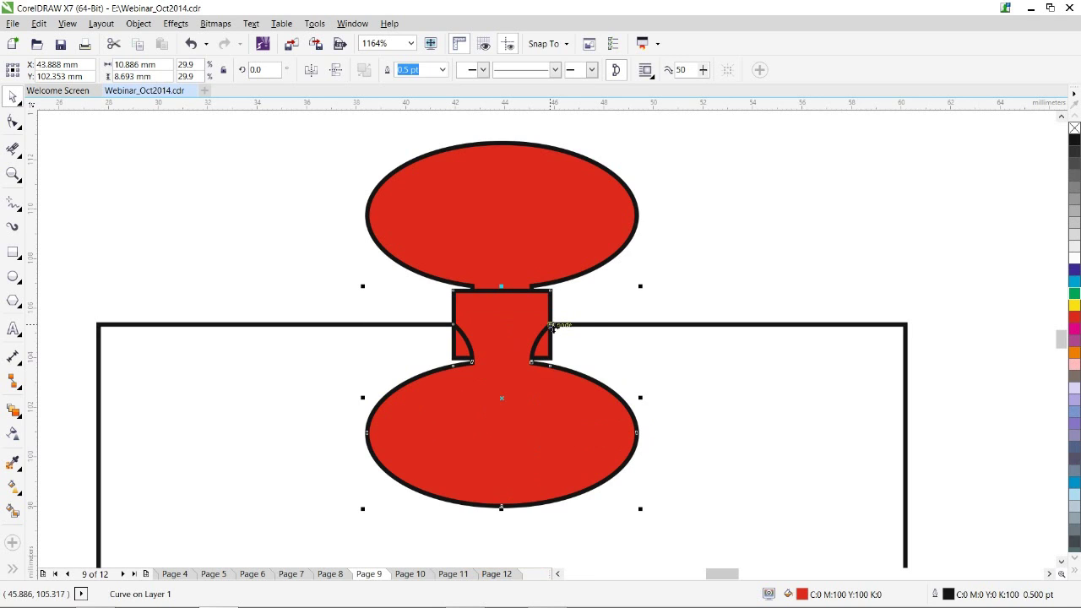
pyautogui.keyDown('shift'); pyautogui.click(540, 210); pyautogui.keyUp('shift')
pyautogui.hotkey('ctrl', 'g')
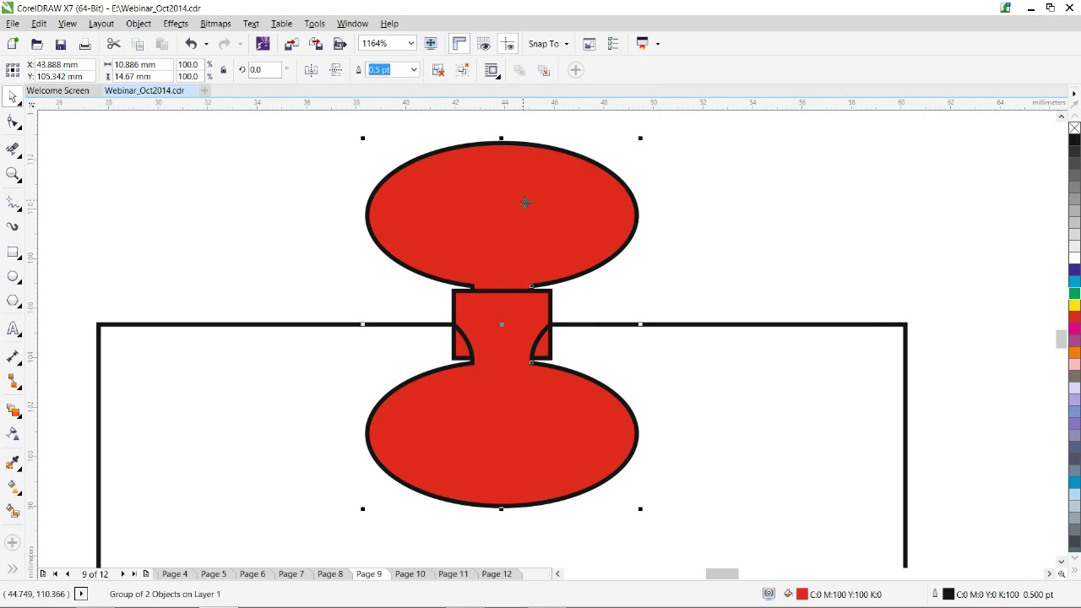
# Set the knob group's rotation centre at the middle of the square and rotate a copy to 270° onto the right edge.
pyautogui.scroll(-2, 524, 201)
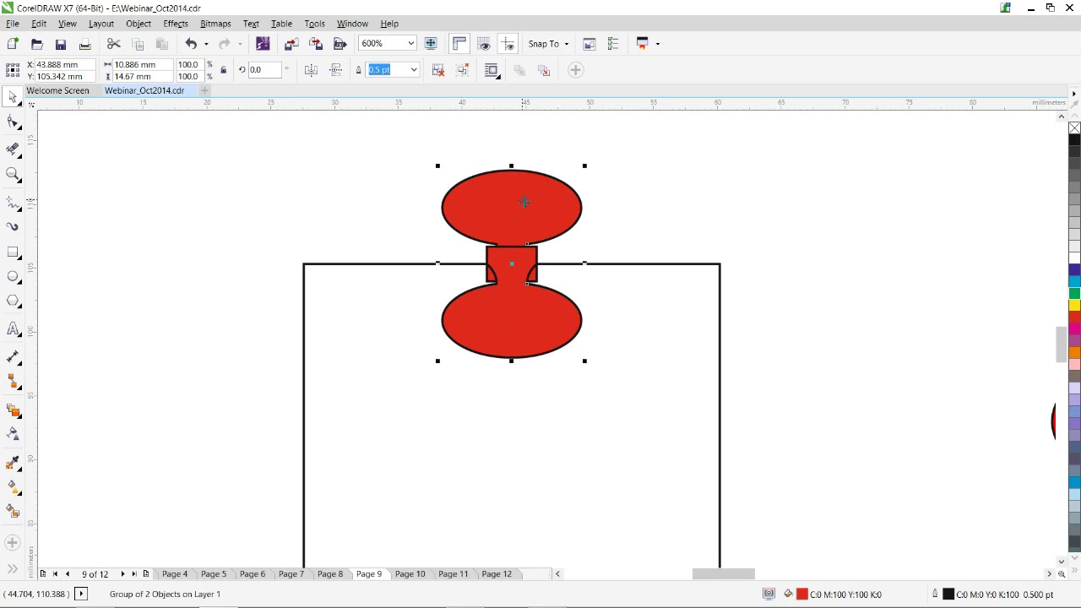
pyautogui.click(518, 321)
pyautogui.moveTo(511, 264); pyautogui.dragTo(512, 472)
pyautogui.moveTo(586, 169); pyautogui.dragTo(723, 531)
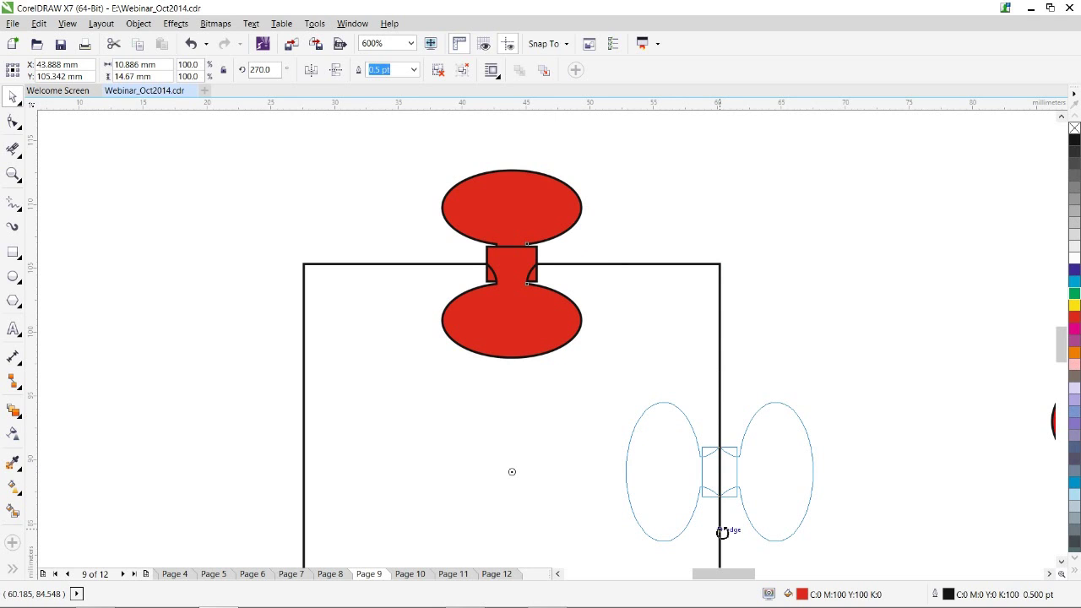
pyautogui.moveTo(722, 532); pyautogui.dragTo(720, 534)
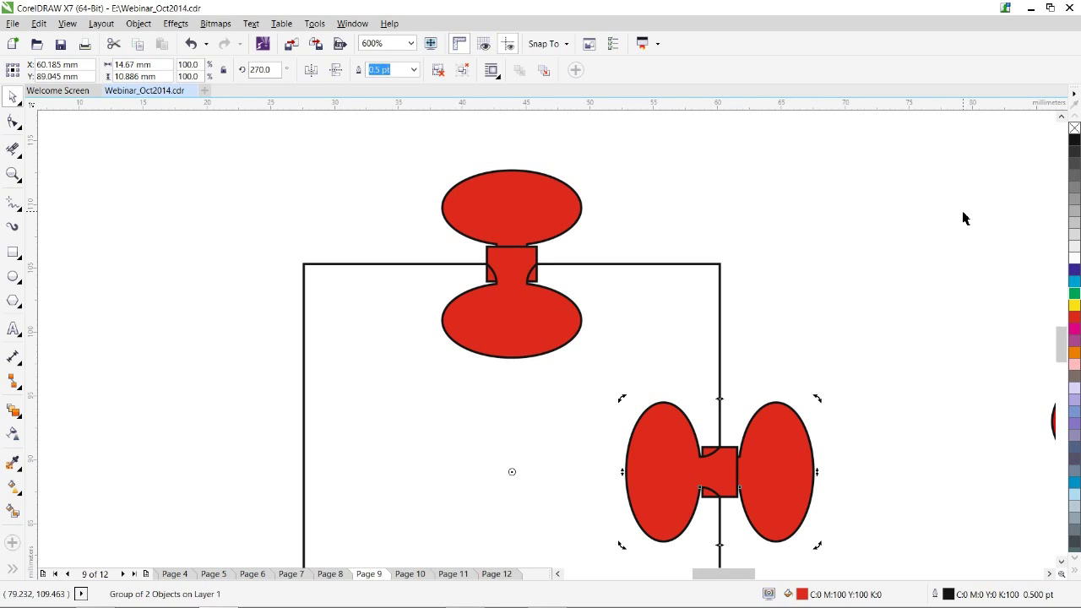
# Repeat the rotated duplication twice to add knob groups on the square's bottom and left edges.
pyautogui.moveTo(1062, 352); pyautogui.dragTo(1060, 370)
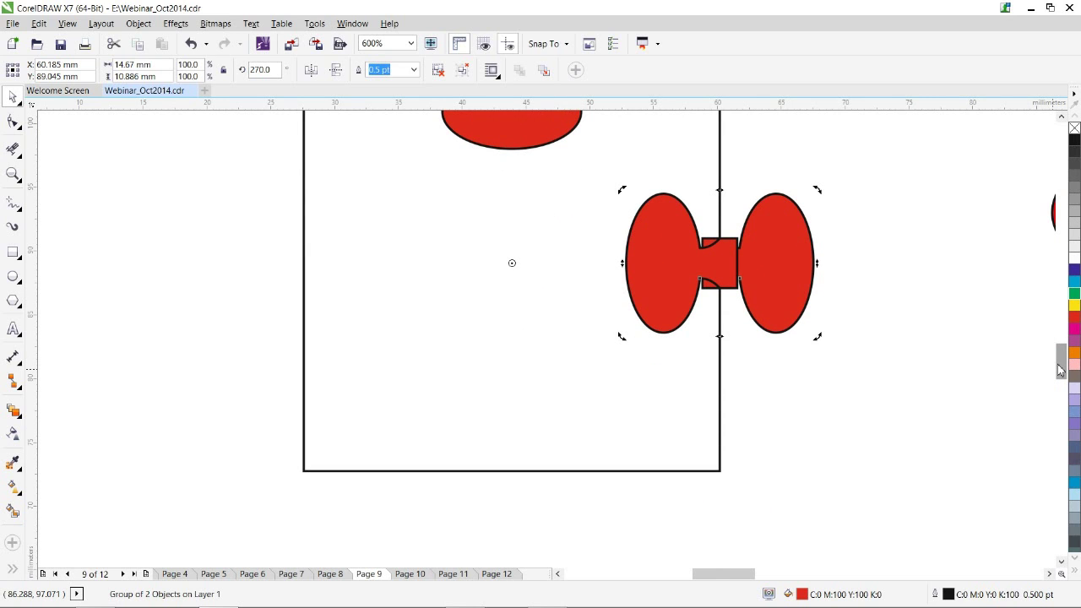
pyautogui.hotkey('ctrl', 'v')
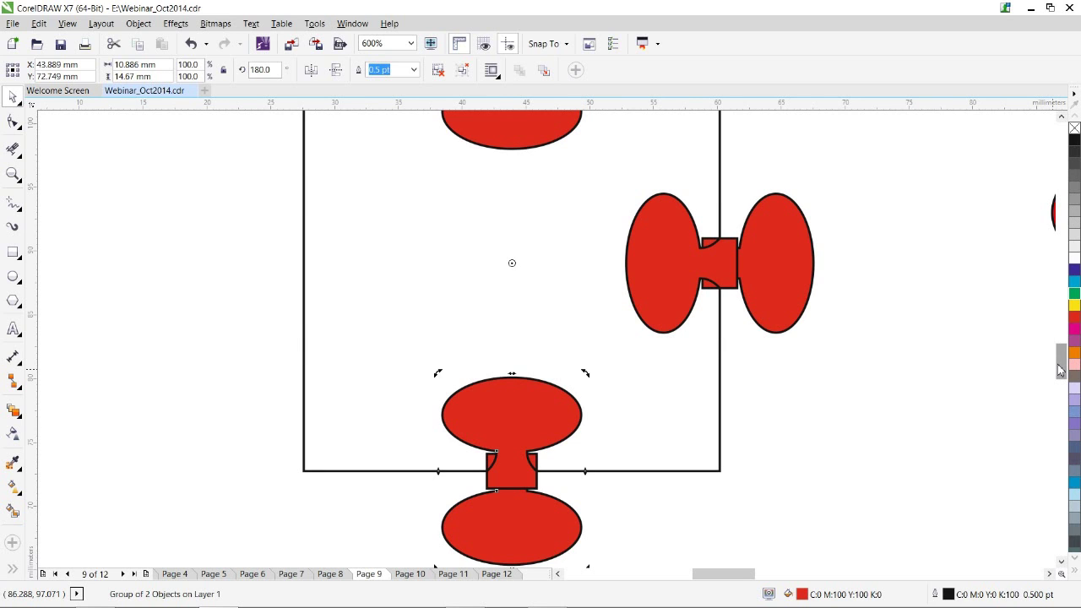
pyautogui.hotkey('ctrl', 'v')
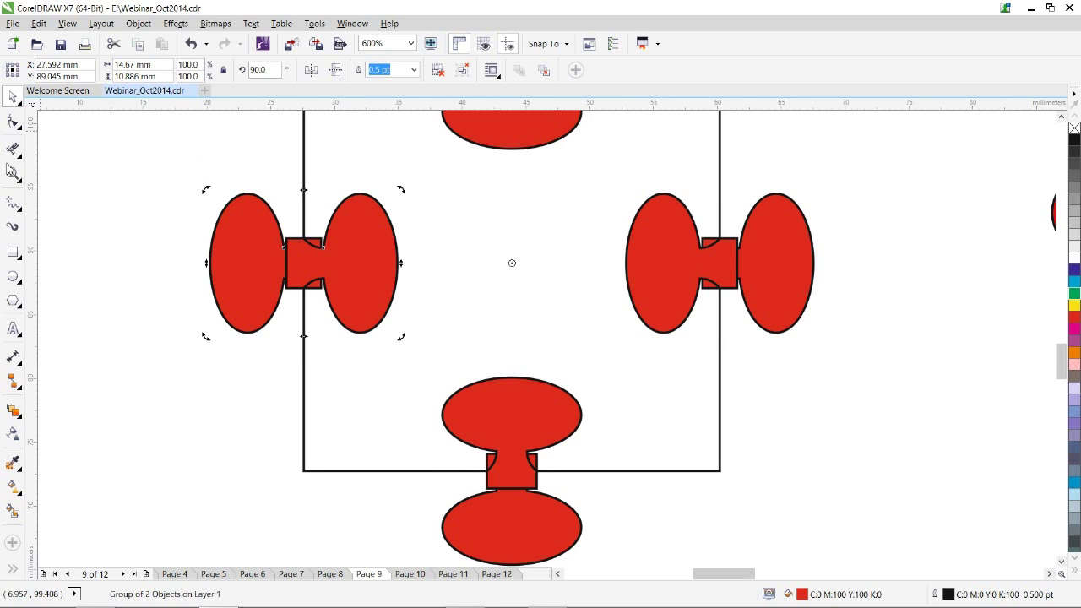
# Delete the larger sample red knob beside the square.
pyautogui.click(13, 174)
pyautogui.rightClick(209, 218)
pyautogui.press('space')
pyautogui.click(858, 292)
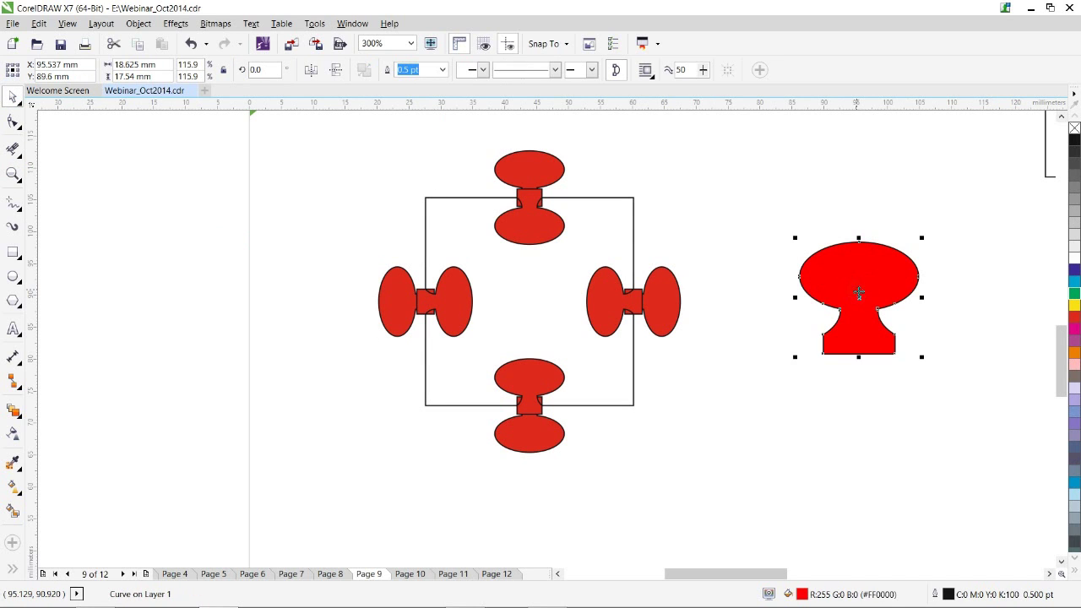
pyautogui.press('Delete')
# Place a copy of the square with its four knob groups to the right of the original.
pyautogui.moveTo(327, 128); pyautogui.dragTo(754, 483)
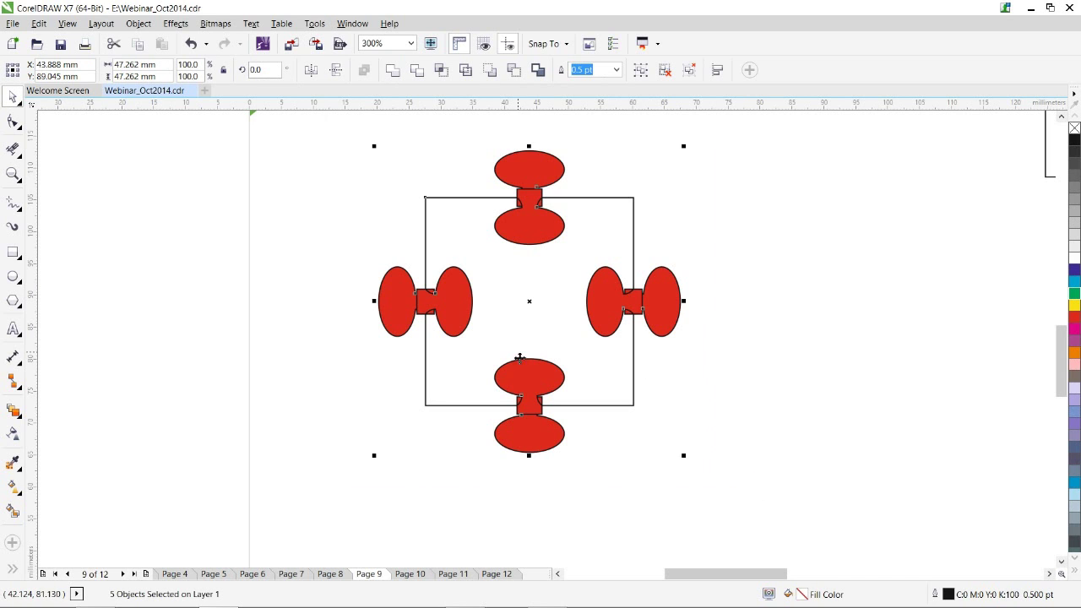
pyautogui.moveTo(524, 384); pyautogui.dragTo(838, 391)
pyautogui.click(647, 228)
pyautogui.click(677, 216)
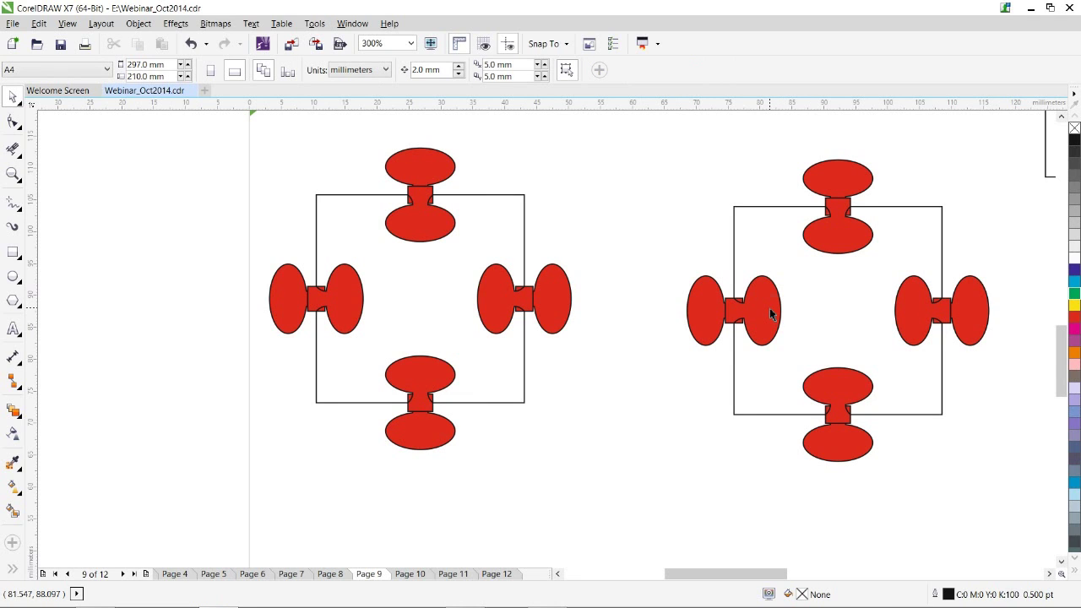
# Ungroup the knob pairs of the right-hand square into separate curves.
pyautogui.click(770, 313)
pyautogui.moveTo(637, 136); pyautogui.dragTo(1009, 483)
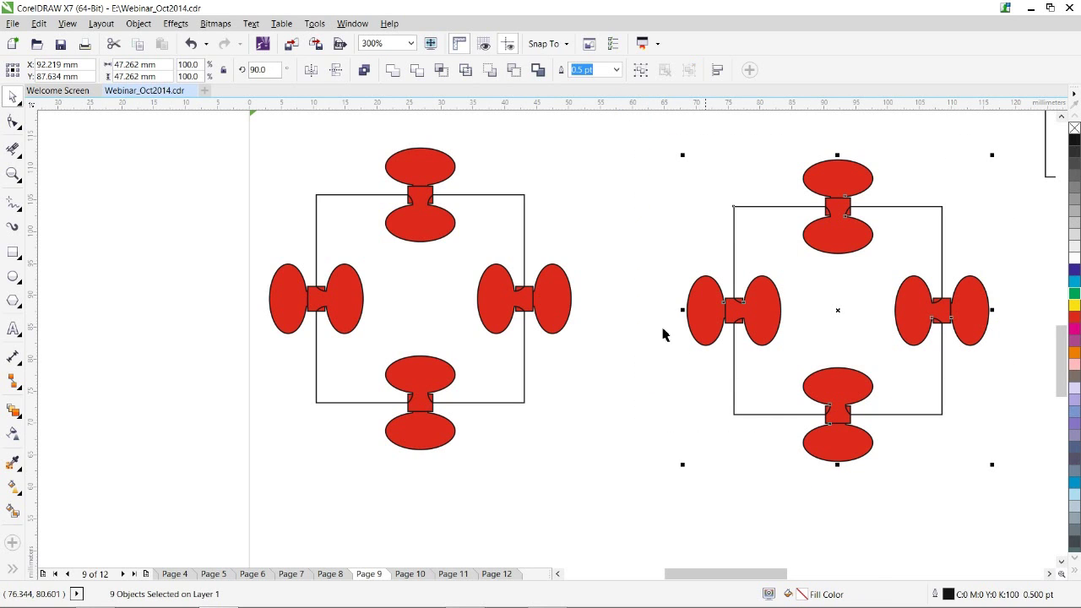
pyautogui.click(611, 288)
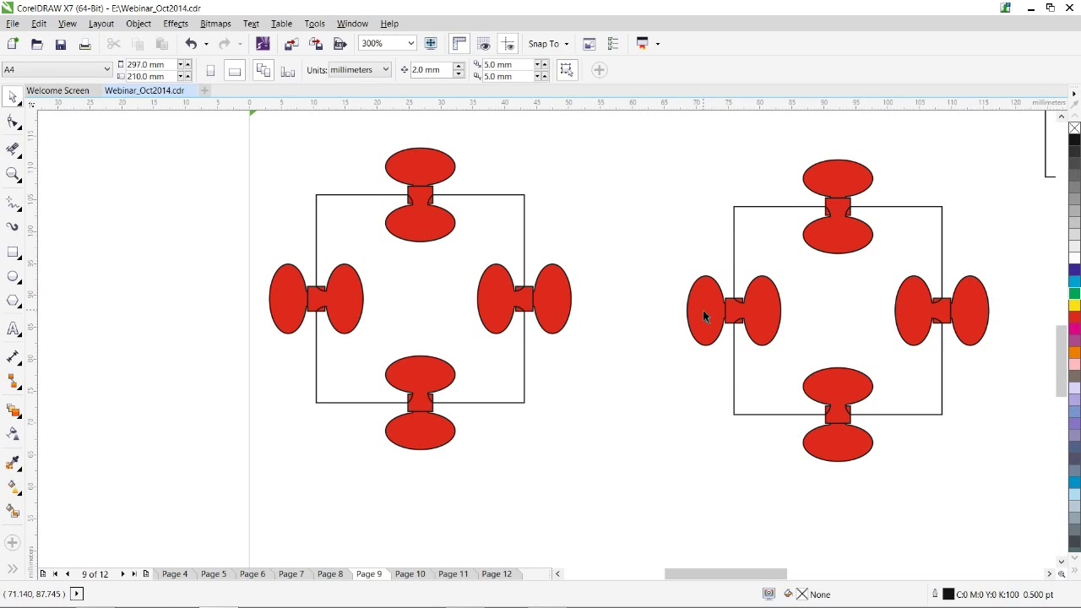
# Trim the right-hand square with its inner left knob to cut a socket, and delete both left knobs.
pyautogui.click(704, 315)
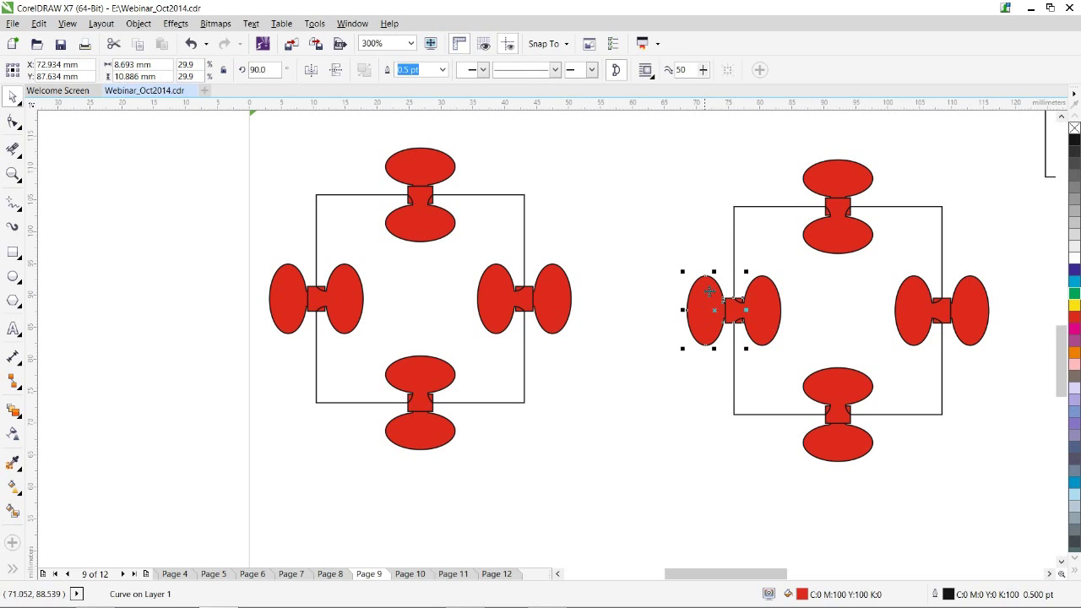
pyautogui.click(779, 310)
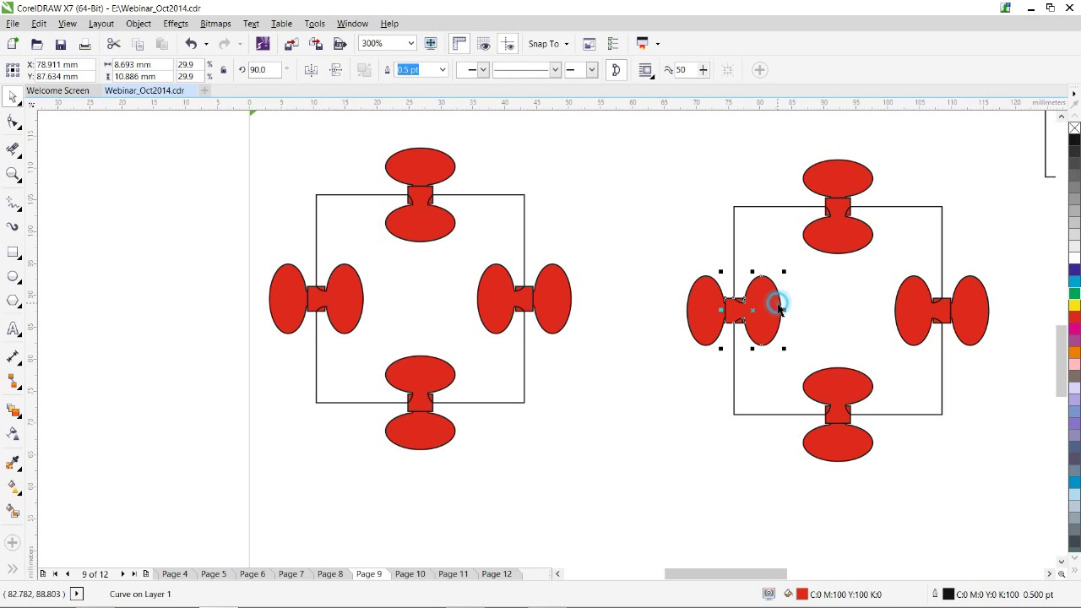
pyautogui.keyDown('shift'); pyautogui.click(735, 221); pyautogui.keyUp('shift')
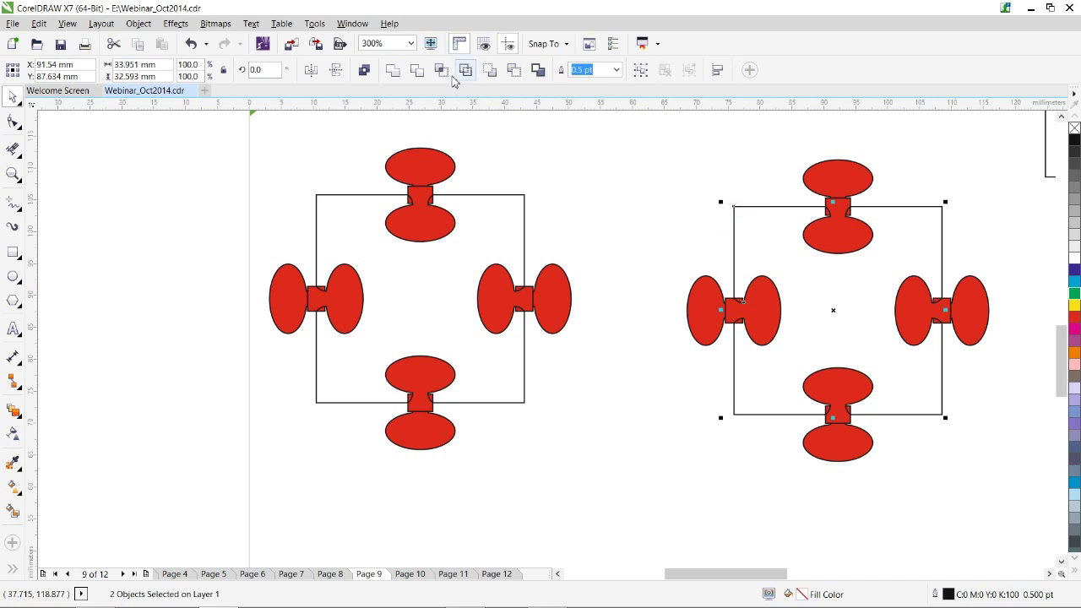
pyautogui.click(416, 71)
pyautogui.moveTo(616, 243); pyautogui.dragTo(802, 360)
pyautogui.press('Delete')
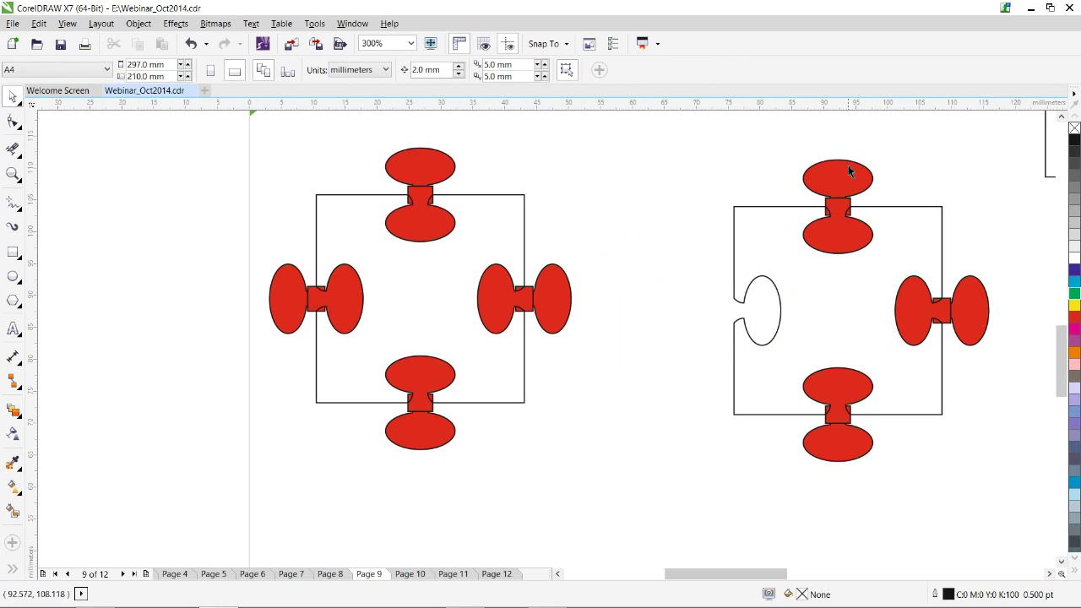
# Trim the right-hand square with its inner upper knob to cut a socket, and delete both upper knobs.
pyautogui.click(838, 225)
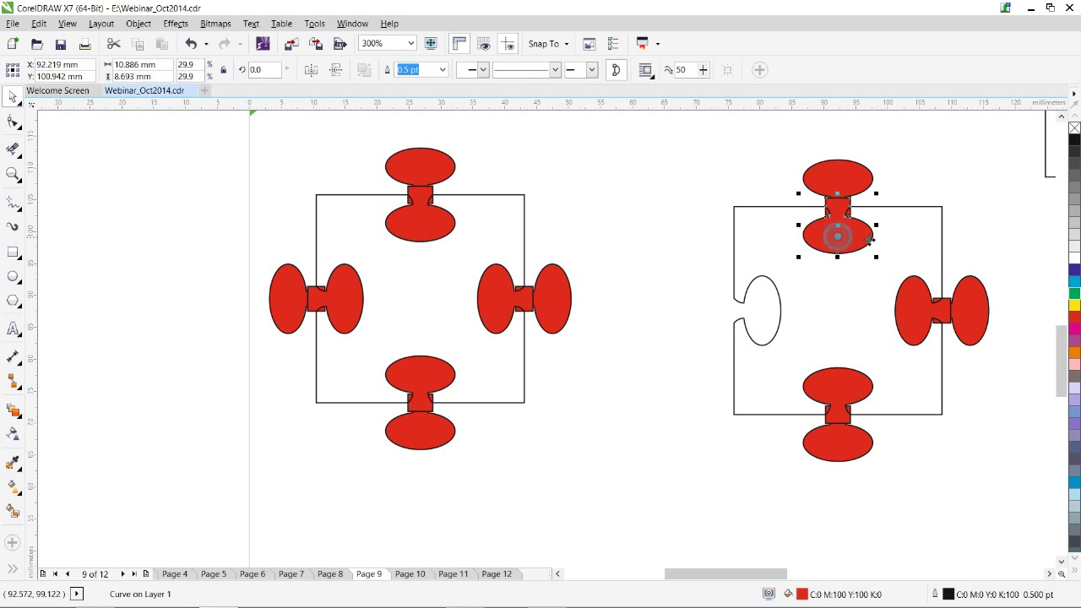
pyautogui.keyDown('shift'); pyautogui.click(939, 213); pyautogui.keyUp('shift')
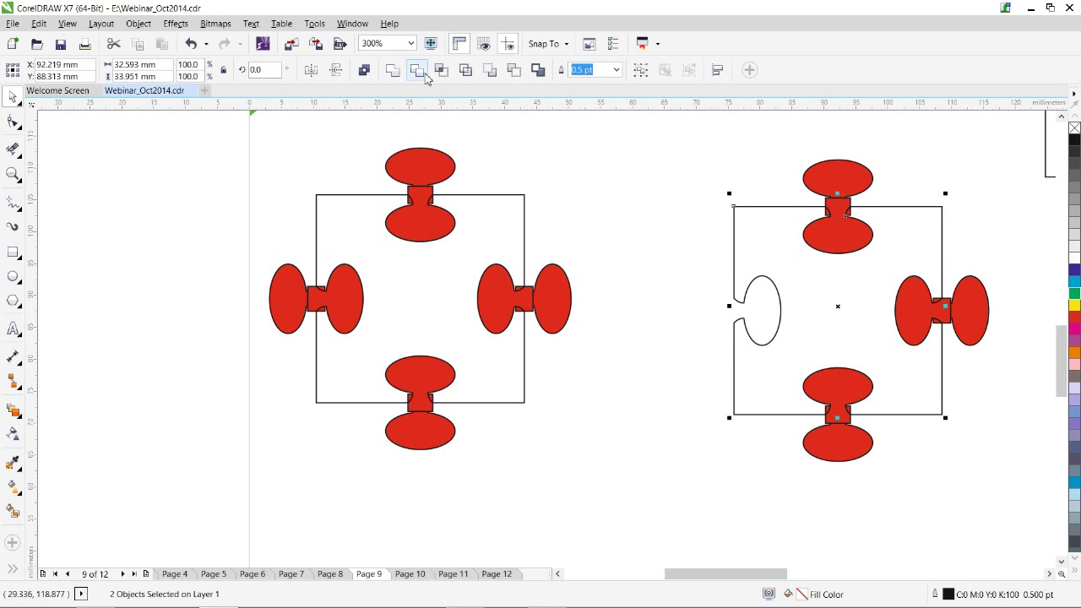
pyautogui.moveTo(767, 136); pyautogui.dragTo(897, 280)
pyautogui.press('Delete')
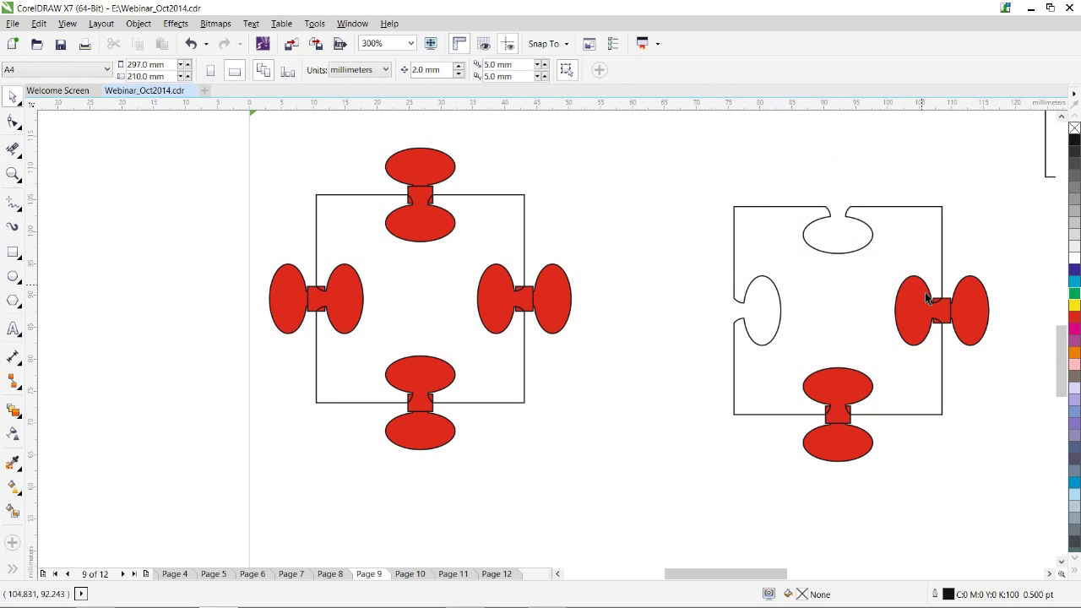
# Weld the outer right knob to the right-hand square as a tab, and delete the leftover inner right knob.
pyautogui.click(976, 306)
pyautogui.keyDown('shift'); pyautogui.click(942, 218); pyautogui.keyUp('shift')
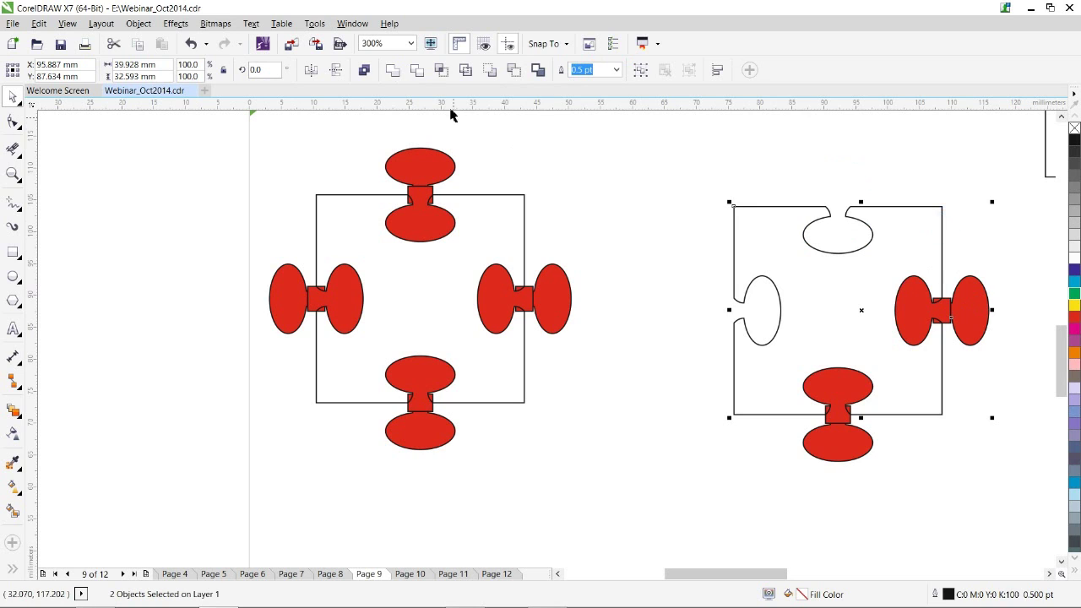
pyautogui.click(399, 73)
pyautogui.click(907, 310)
pyautogui.press('Delete')
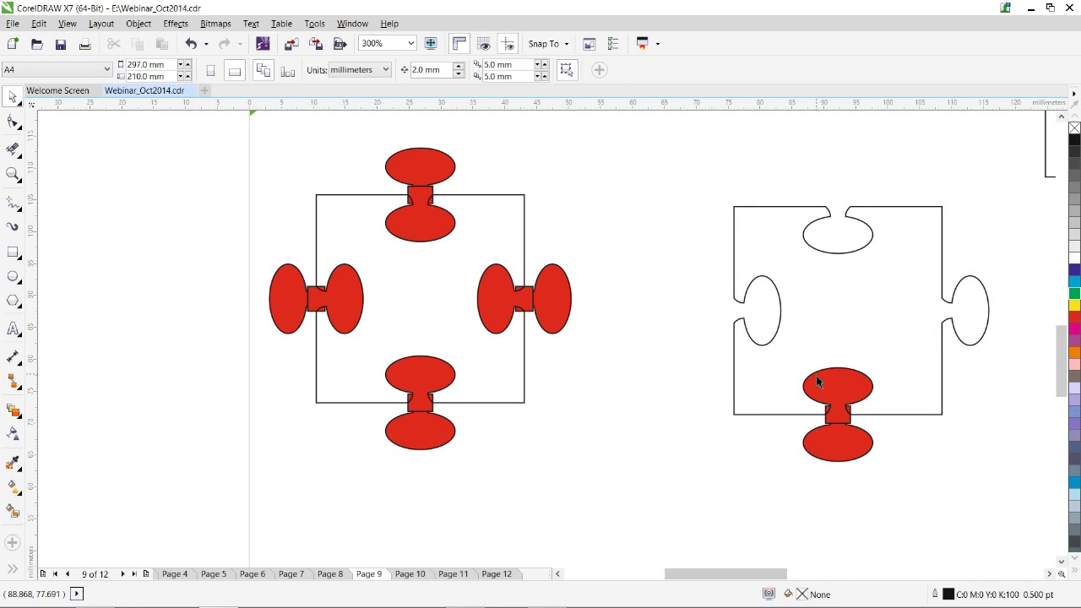
# Weld the outer lower knob to the right-hand square as a tab, and delete the leftover inner lower knob.
pyautogui.click(832, 444)
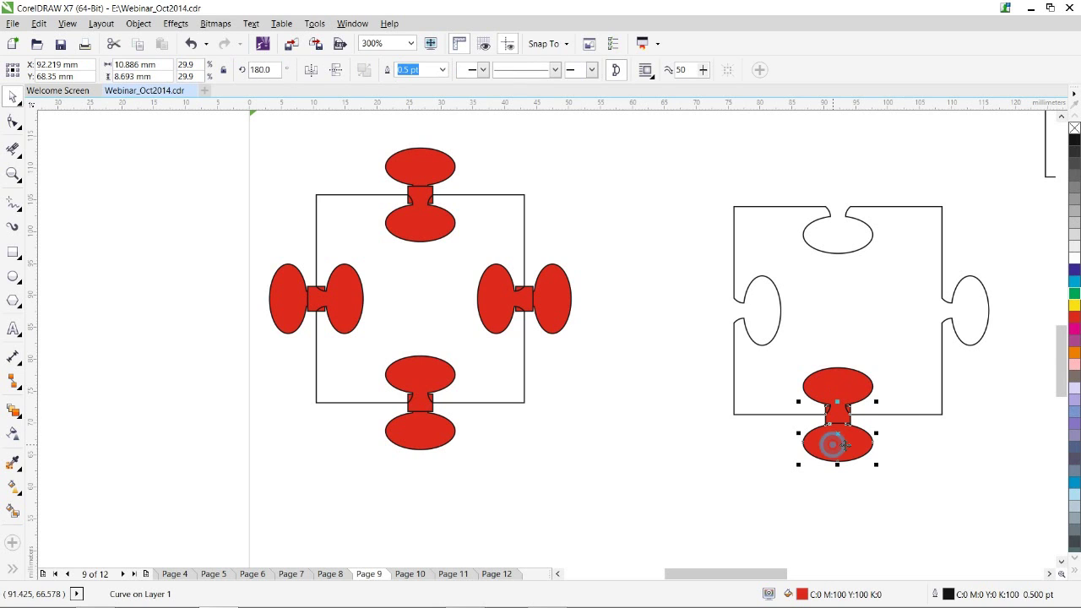
pyautogui.keyDown('shift'); pyautogui.click(912, 416); pyautogui.keyUp('shift')
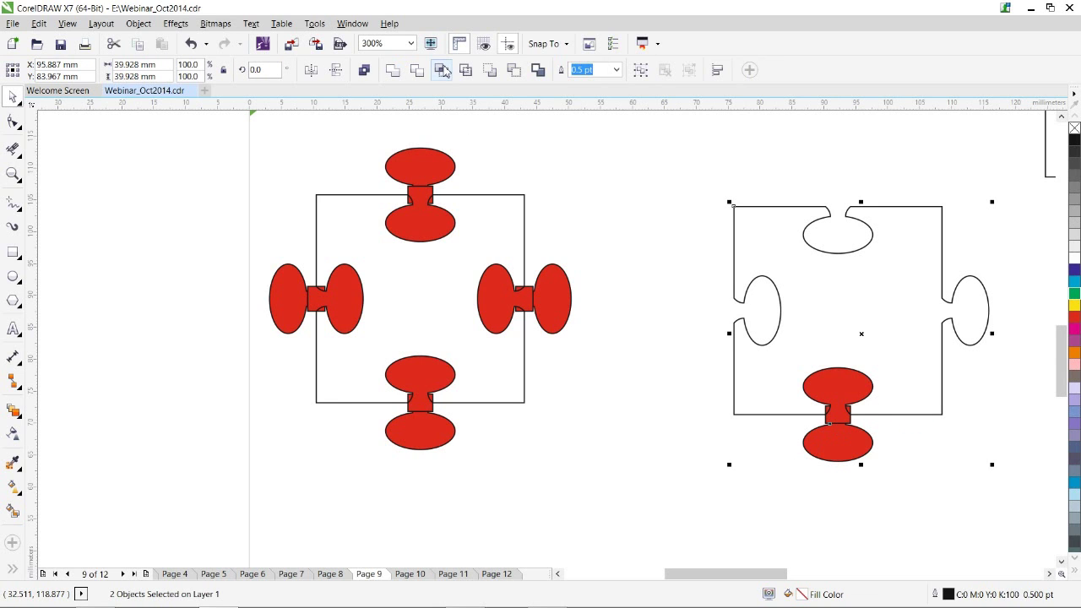
pyautogui.click(393, 73)
pyautogui.click(827, 386)
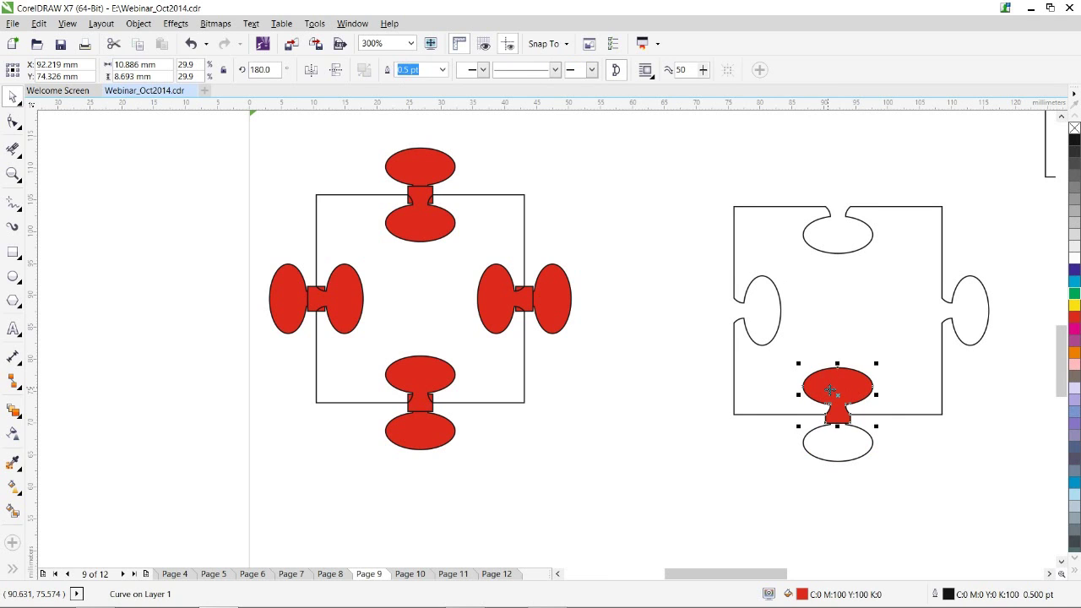
pyautogui.press('Delete')
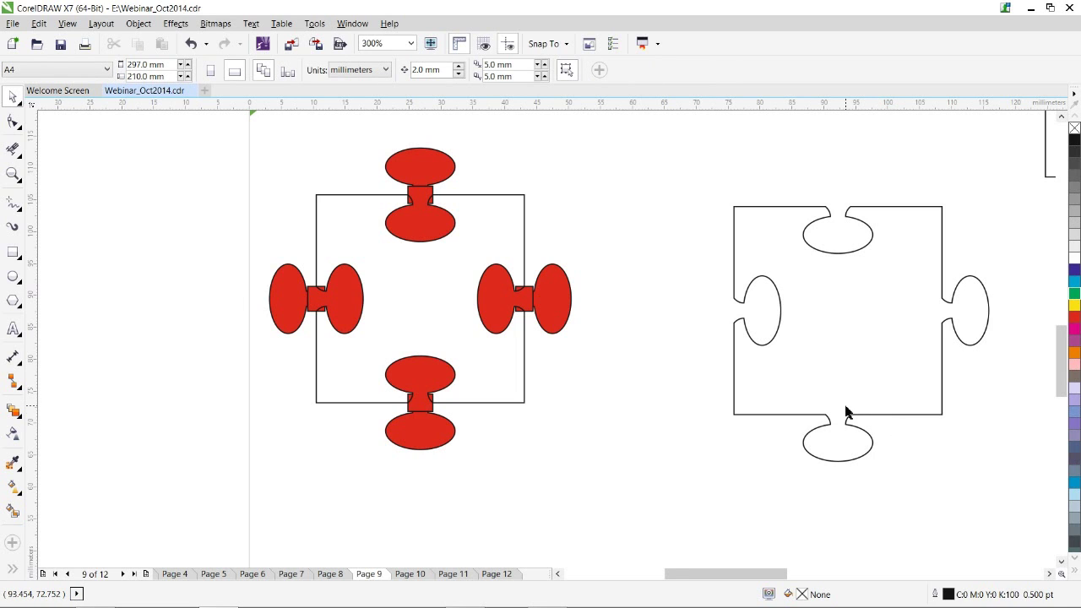
# Place another copy of the original square with its four knob groups below the large bright-red sample.
pyautogui.hotkey('shift', 'F4')
pyautogui.moveTo(88, 393); pyautogui.dragTo(289, 546)
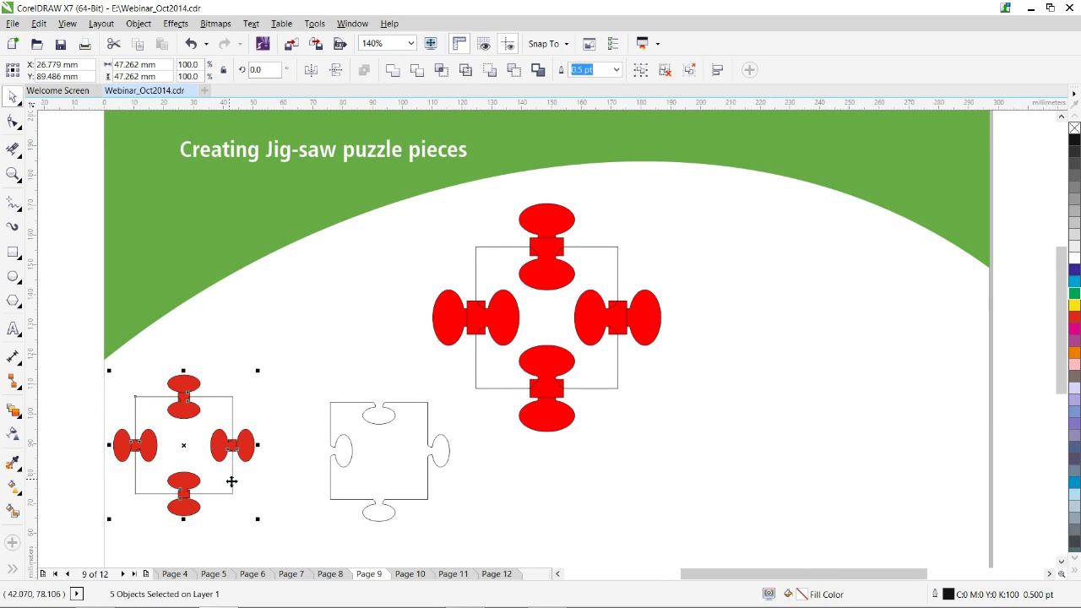
pyautogui.moveTo(229, 481); pyautogui.dragTo(603, 560)
pyautogui.click(1060, 560)
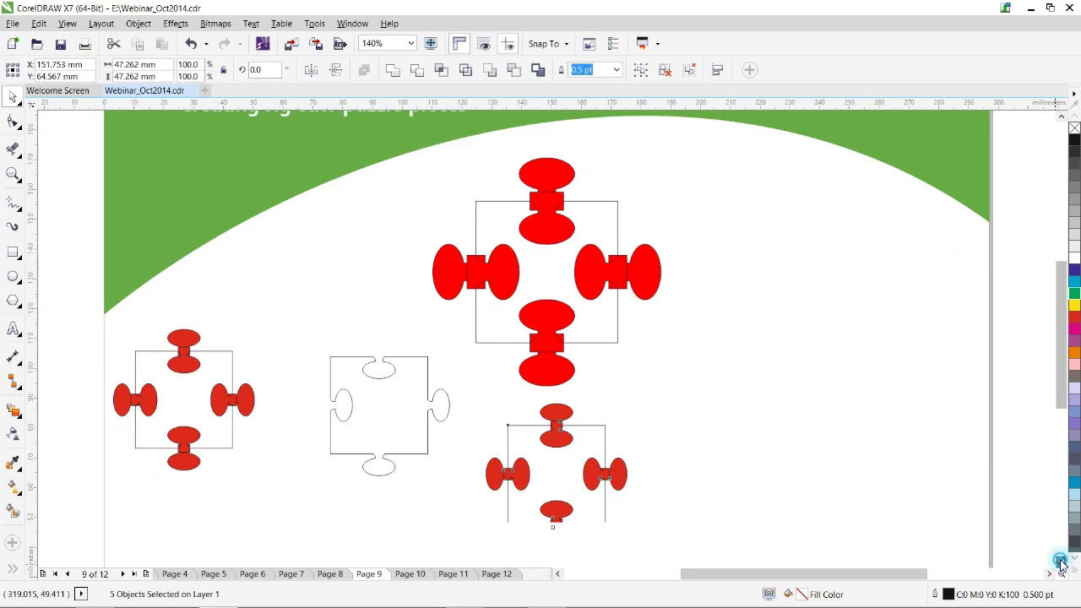
pyautogui.click(1061, 561)
pyautogui.click(1060, 561)
# Move the finished puzzle piece just to the left of the new square copy.
pyautogui.moveTo(313, 260); pyautogui.dragTo(465, 421)
pyautogui.moveTo(429, 350); pyautogui.dragTo(455, 418)
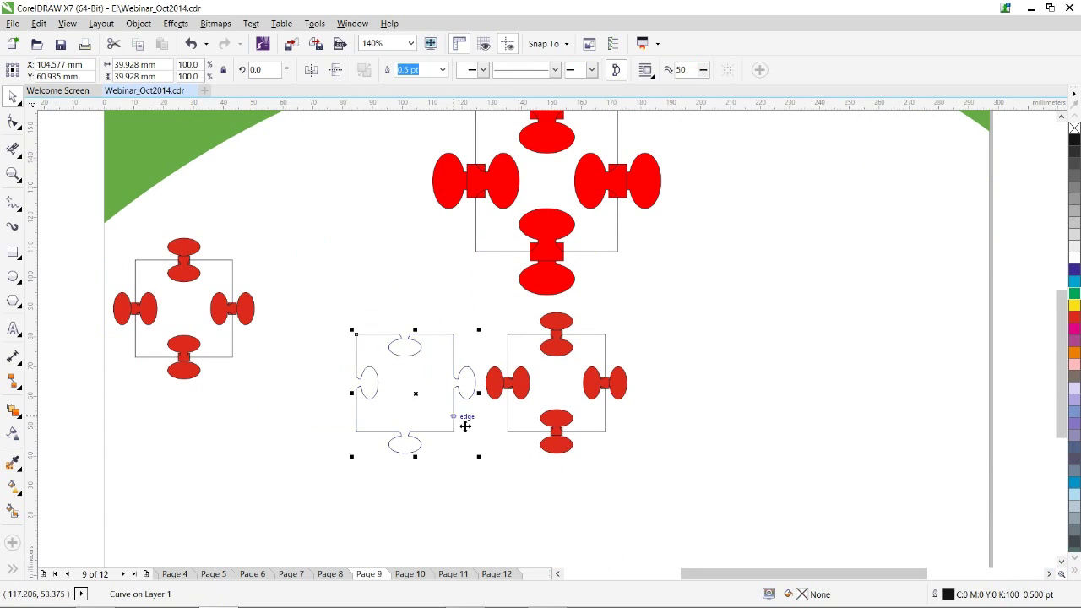
pyautogui.click(507, 497)
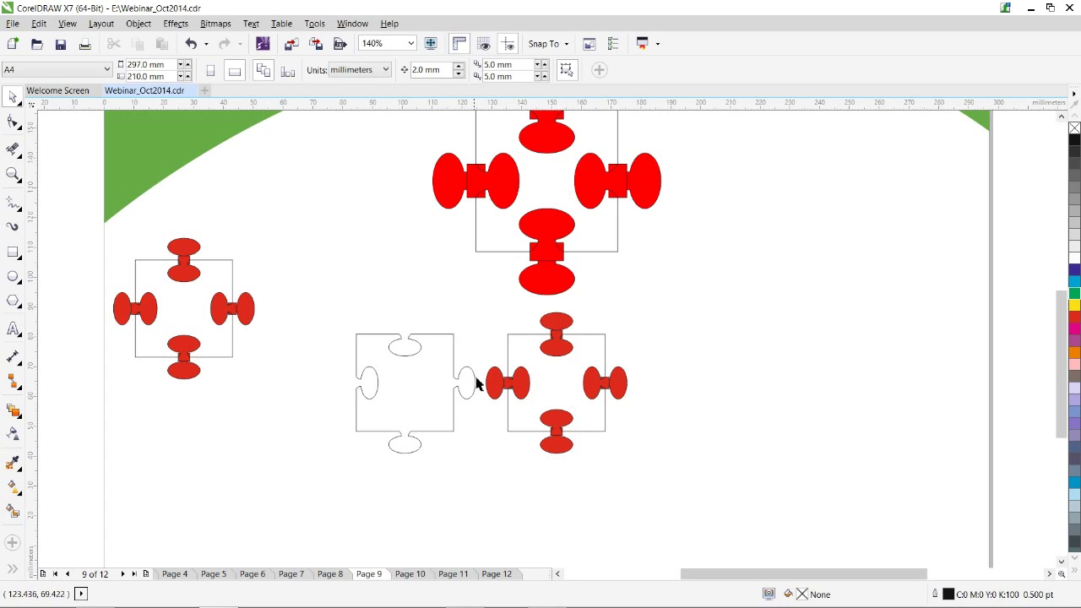
# Ungroup the knob pairs of the new square copy into separate curves.
pyautogui.click(523, 386)
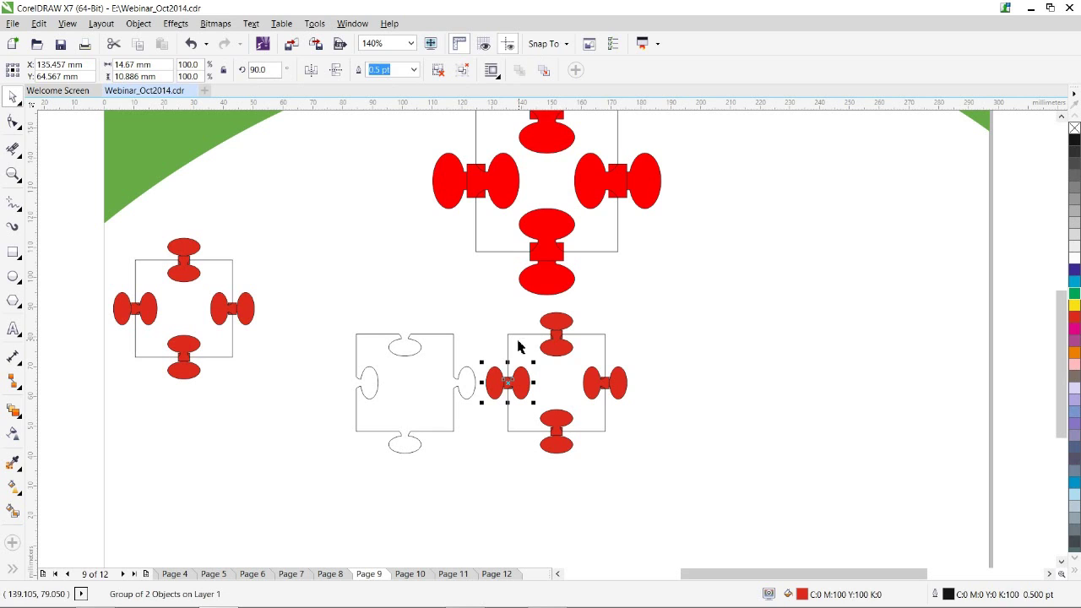
pyautogui.moveTo(469, 304); pyautogui.dragTo(666, 484)
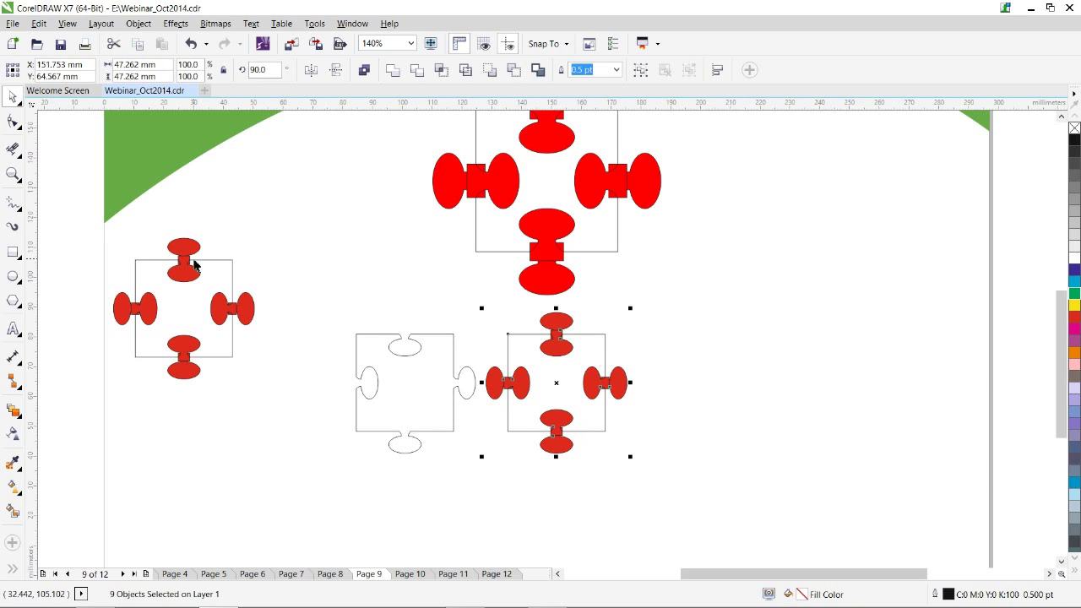
pyautogui.click(445, 259)
# Trim the new square copy with its inner left knob to cut a socket.
pyautogui.keyDown('ctrl'); pyautogui.click(525, 386); pyautogui.keyUp('ctrl')
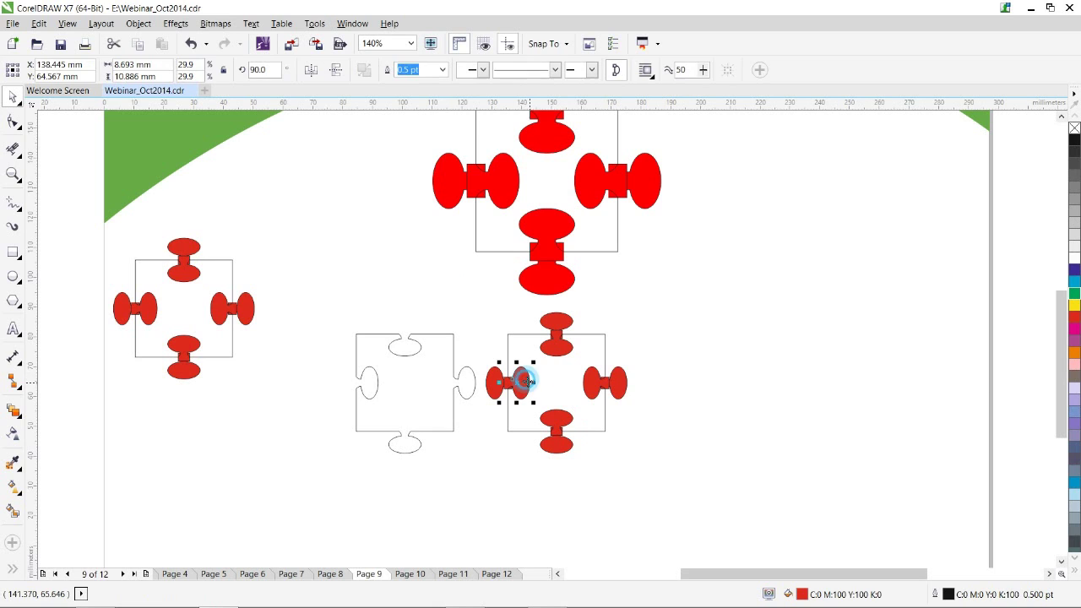
pyautogui.keyDown('shift'); pyautogui.click(525, 335); pyautogui.keyUp('shift')
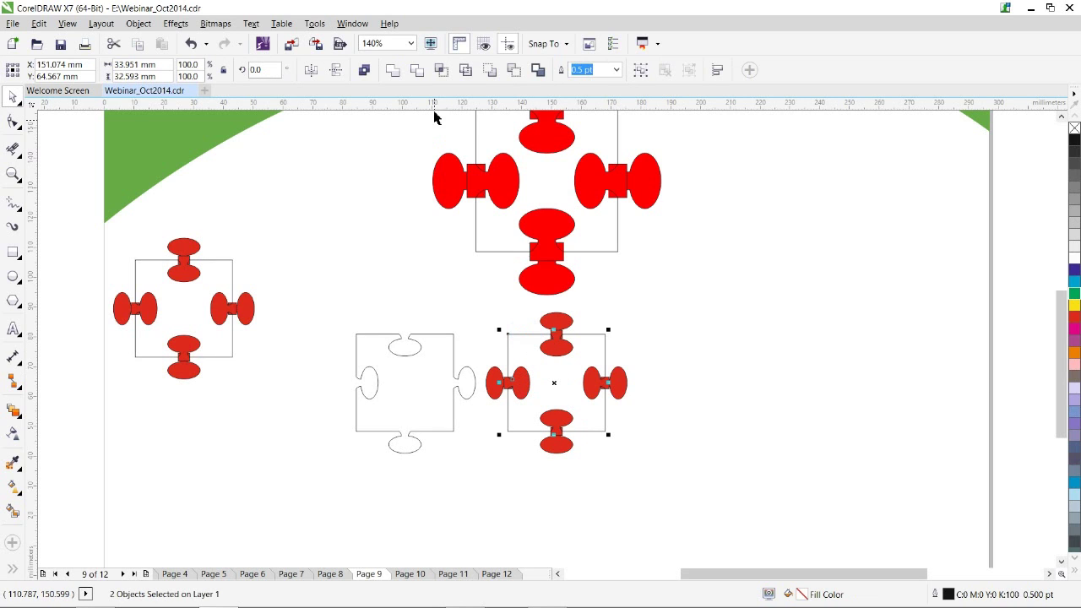
pyautogui.click(418, 71)
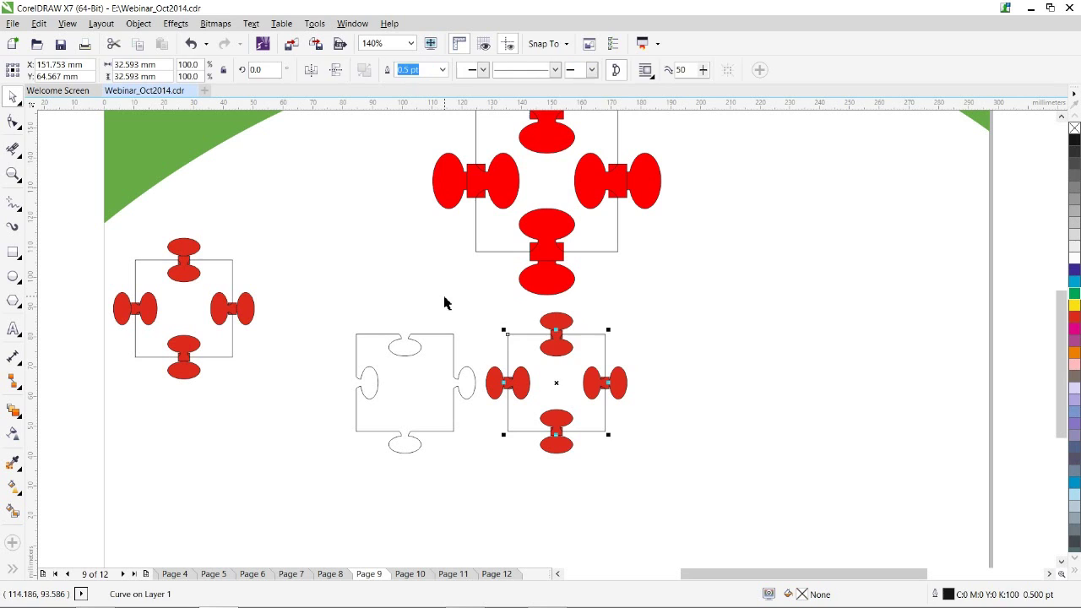
pyautogui.click(445, 302)
# Weld the outer upper knob to the new square copy as a tab, and delete the leftover inner upper knob.
pyautogui.moveTo(526, 301); pyautogui.dragTo(587, 367)
pyautogui.click(558, 321)
pyautogui.keyDown('shift'); pyautogui.click(596, 334); pyautogui.keyUp('shift')
pyautogui.click(392, 69)
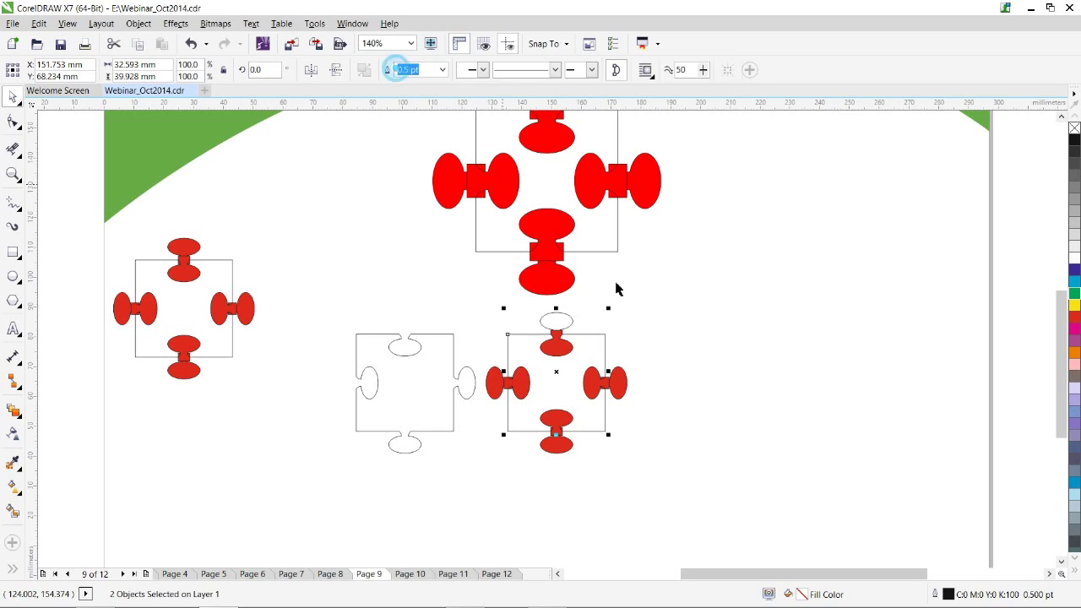
pyautogui.click(632, 294)
pyautogui.click(557, 344)
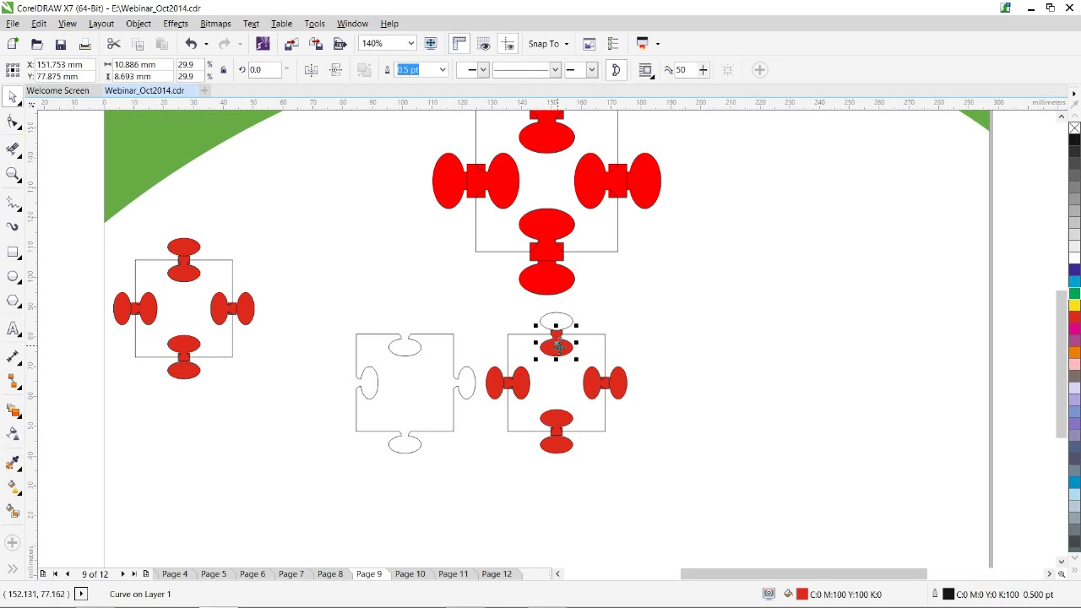
pyautogui.press('Delete')
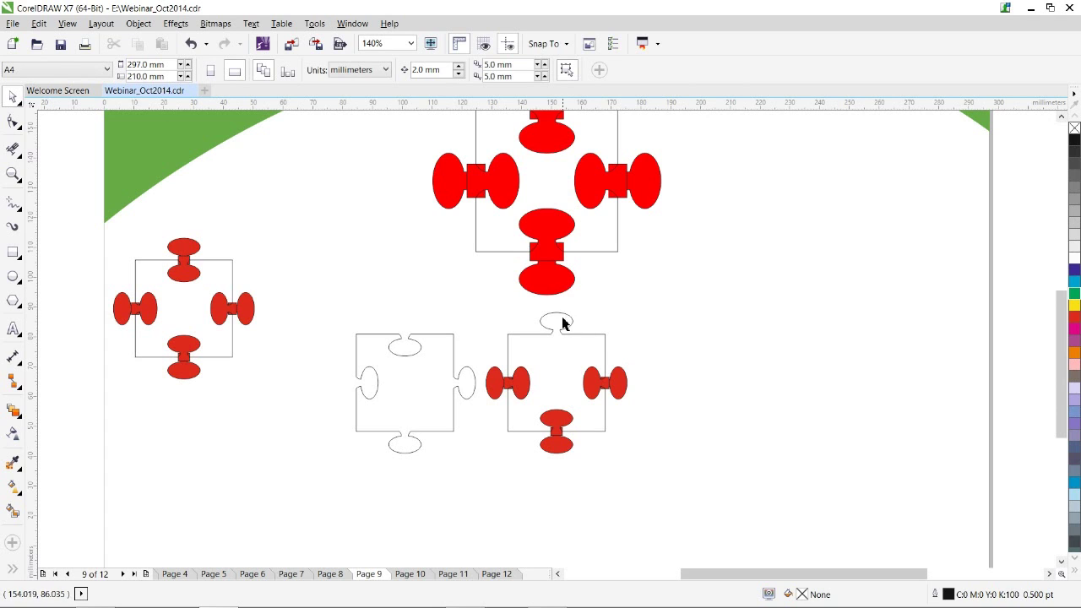
# Trim the new square copy with its inner right knob to cut a socket, and delete both right knobs.
pyautogui.click(592, 389)
pyautogui.keyDown('shift'); pyautogui.click(605, 343); pyautogui.keyUp('shift')
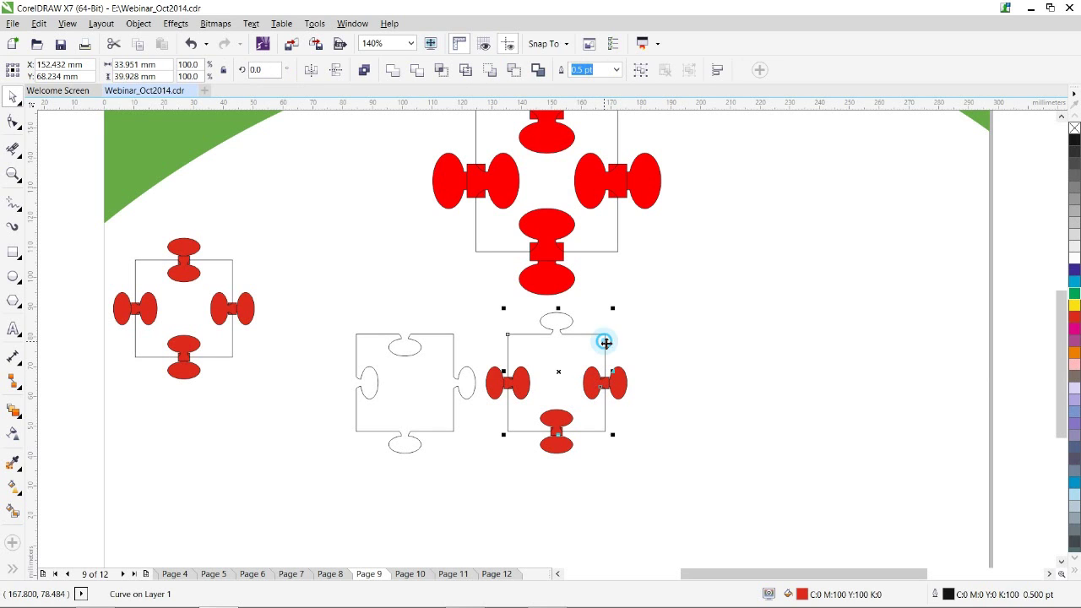
pyautogui.moveTo(664, 351); pyautogui.dragTo(571, 416)
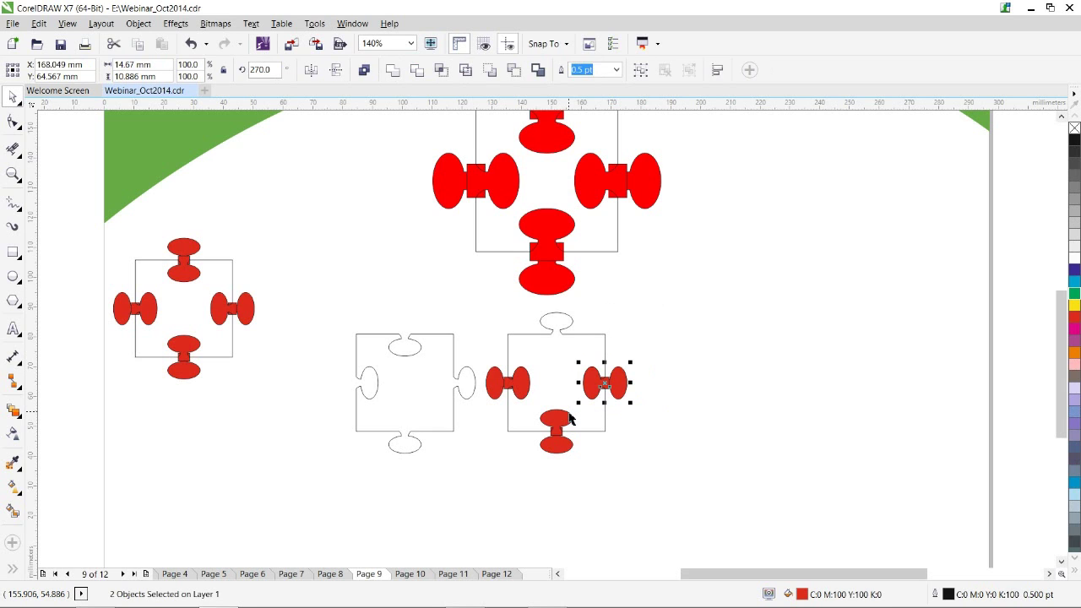
pyautogui.press('Delete')
# Weld the outer lower knob to the new square copy as a tab, and delete the leftover inner lower knob.
pyautogui.click(560, 422)
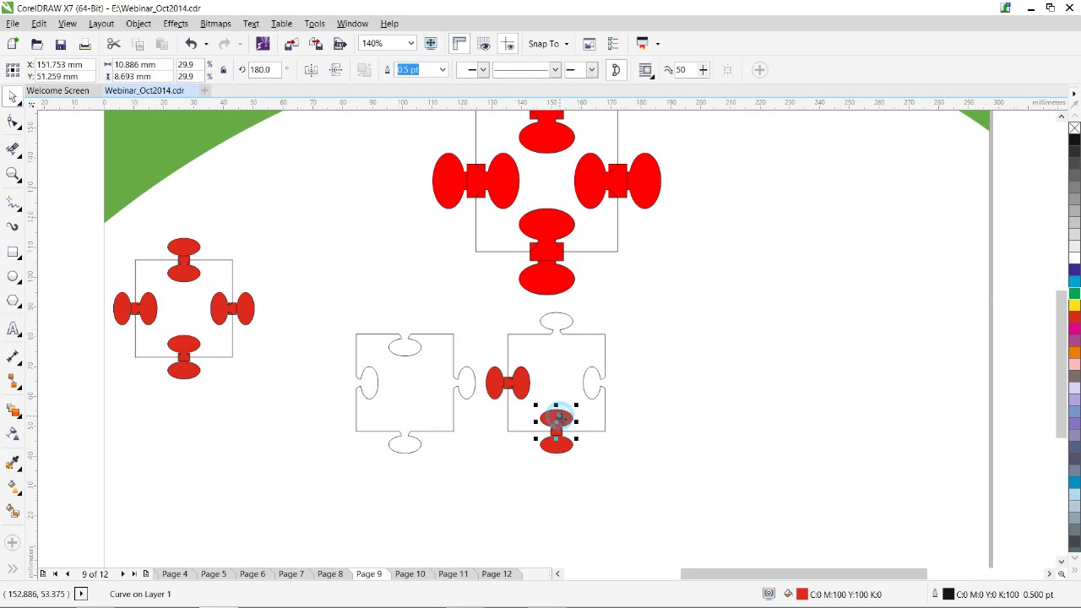
pyautogui.keyDown('shift'); pyautogui.click(603, 429); pyautogui.keyUp('shift')
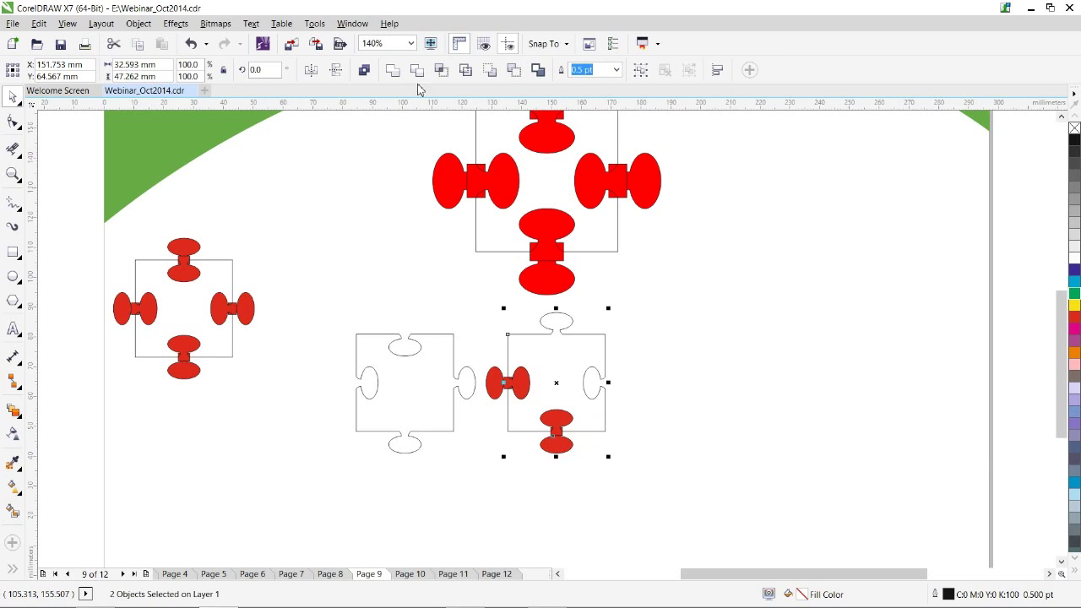
pyautogui.click(558, 421)
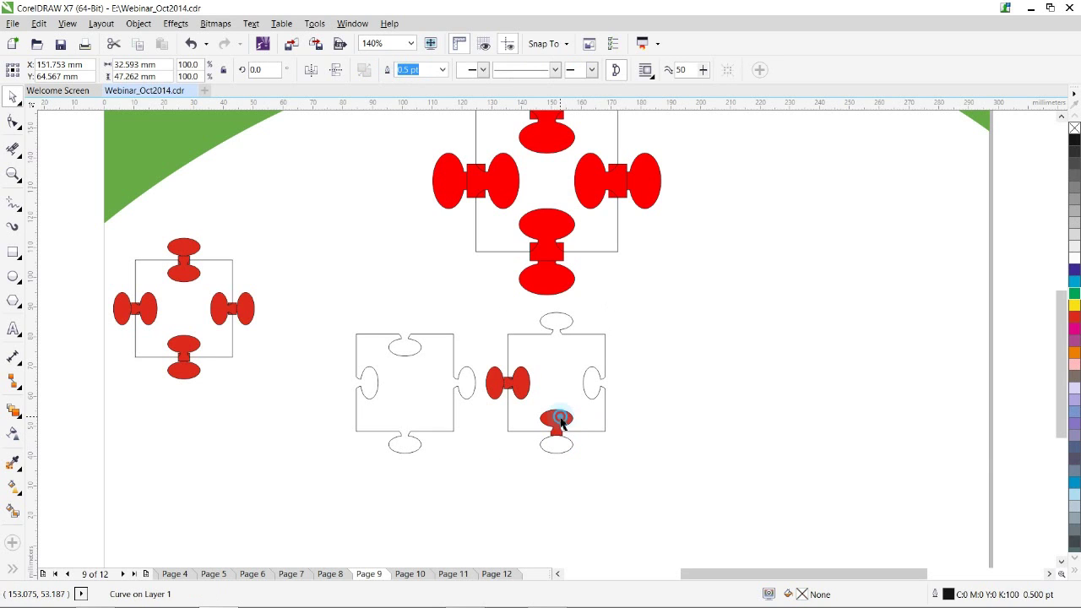
pyautogui.press('Delete')
# Delete both leftover left knobs of the second puzzle piece.
pyautogui.click(506, 384)
pyautogui.press('Delete')
pyautogui.click(496, 393)
pyautogui.press('Delete')
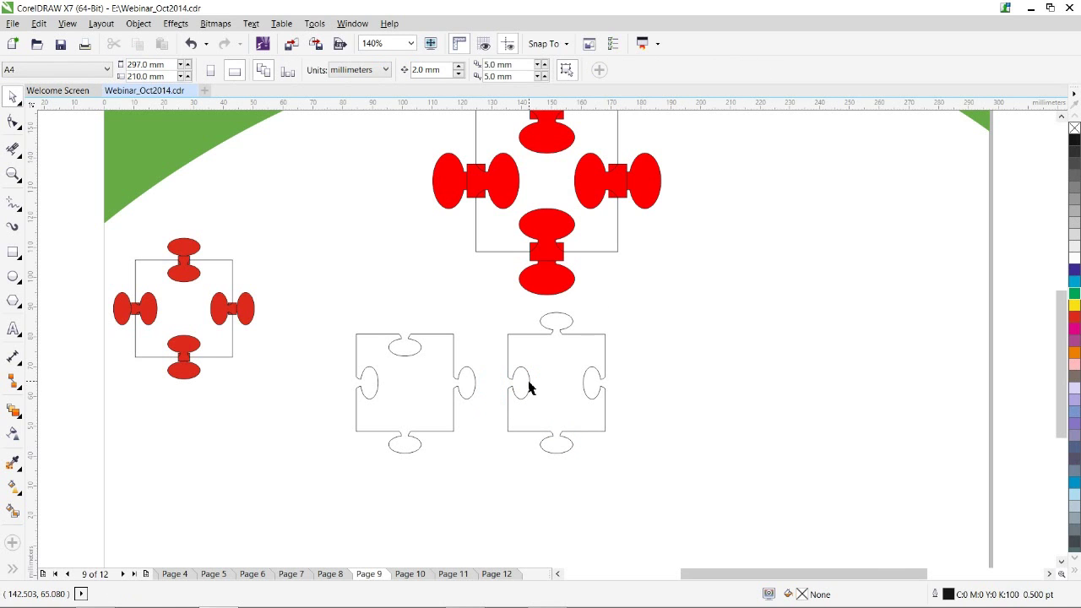
# Move the second puzzle piece left so its left socket interlocks with the first piece's right tab.
pyautogui.click(529, 387)
pyautogui.moveTo(530, 386); pyautogui.dragTo(478, 384)
pyautogui.click(584, 415)
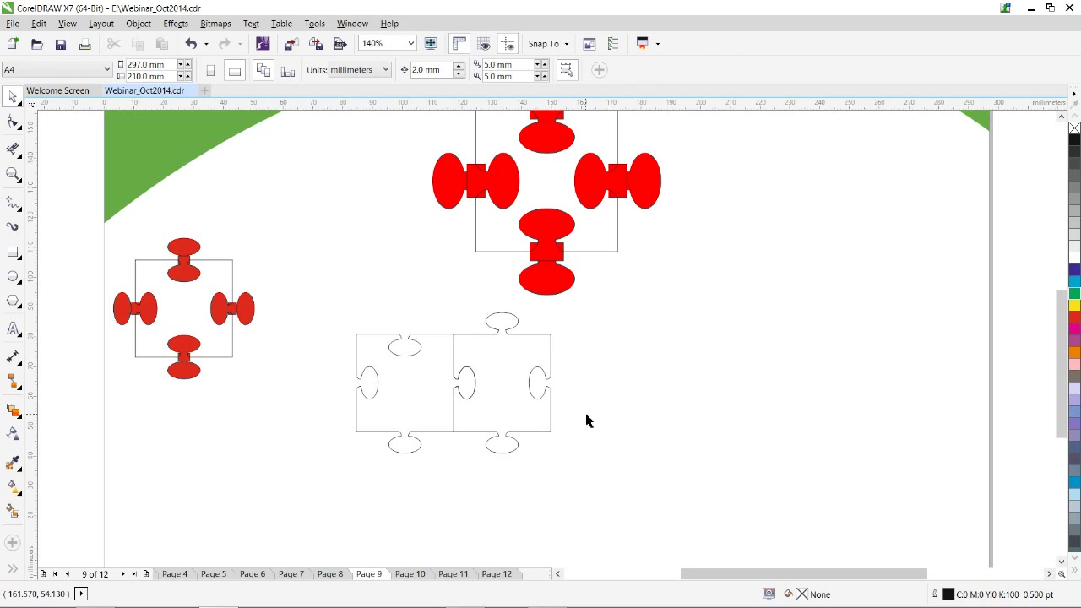
# Pull the outer upper knob and the square out of the original arrangement, placing them up and to the right.
pyautogui.moveTo(94, 243); pyautogui.dragTo(284, 405)
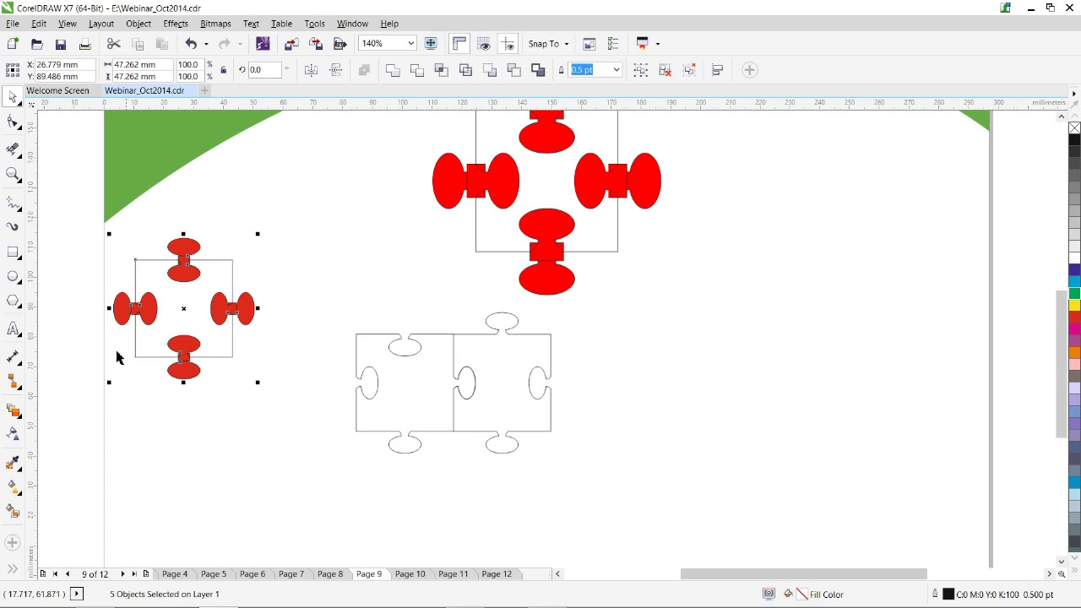
pyautogui.click(174, 228)
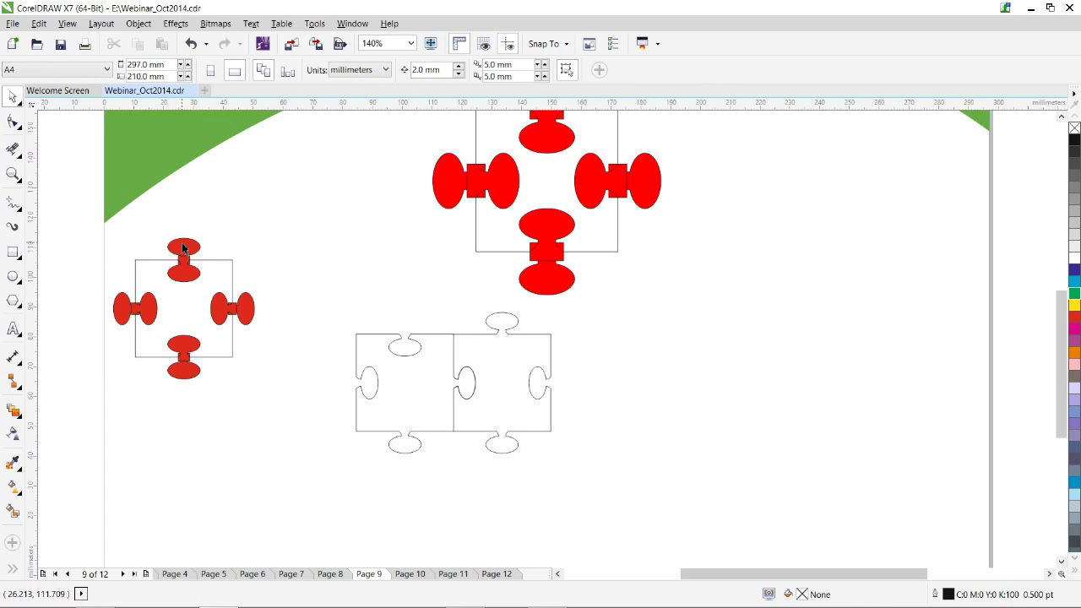
pyautogui.click(183, 245)
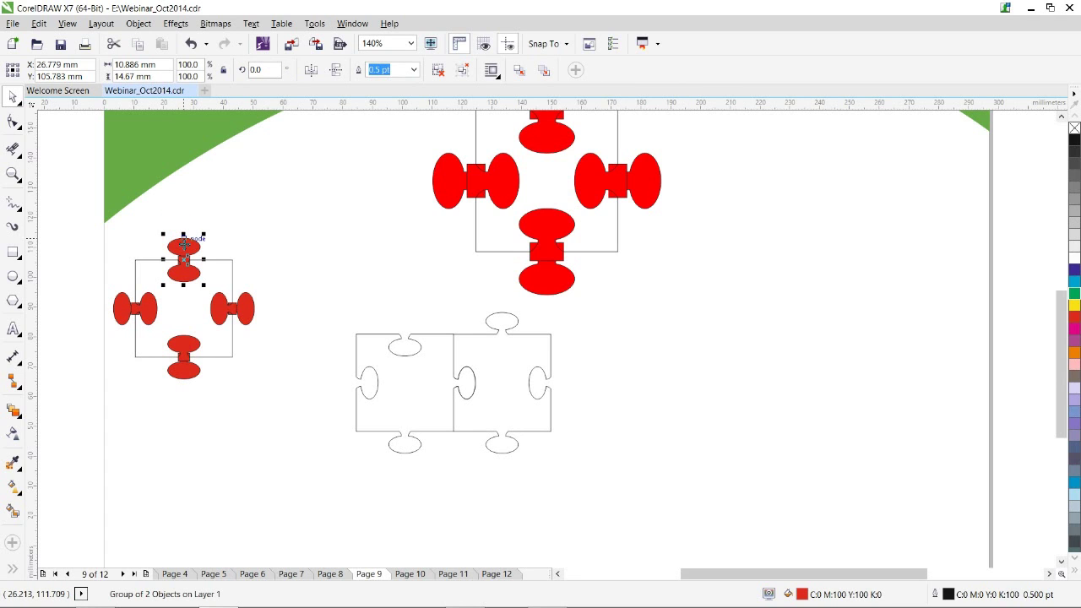
pyautogui.click(212, 212)
pyautogui.moveTo(186, 249); pyautogui.dragTo(263, 198)
pyautogui.moveTo(230, 263); pyautogui.dragTo(386, 201)
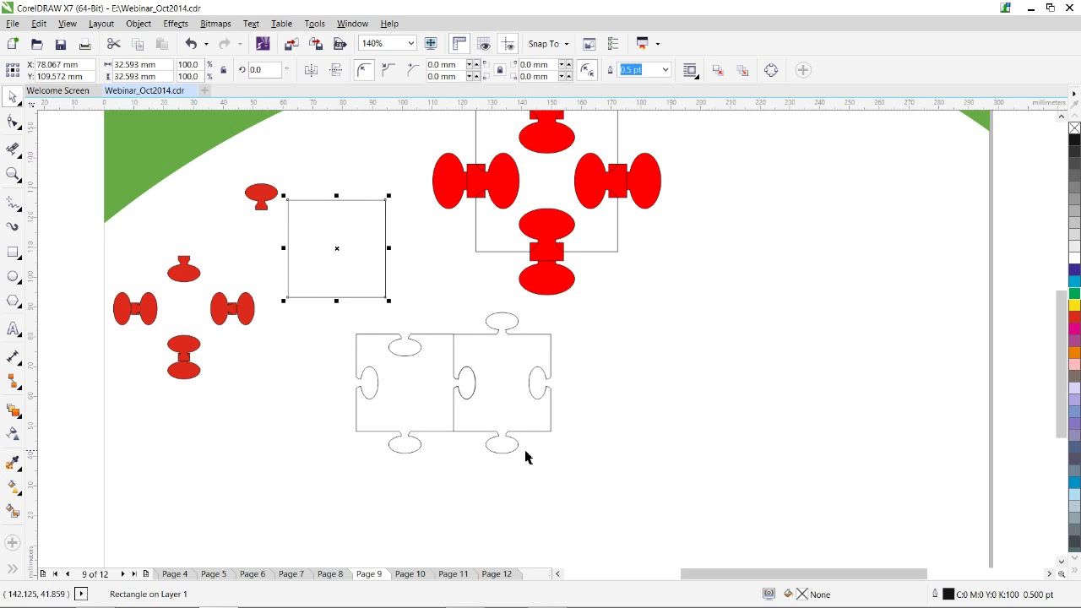
# In the floor plan on Page 10, pull three wall lines apart at the upper-left corner of the 3.25 X 3.65 bedroom.
pyautogui.moveTo(546, 594)
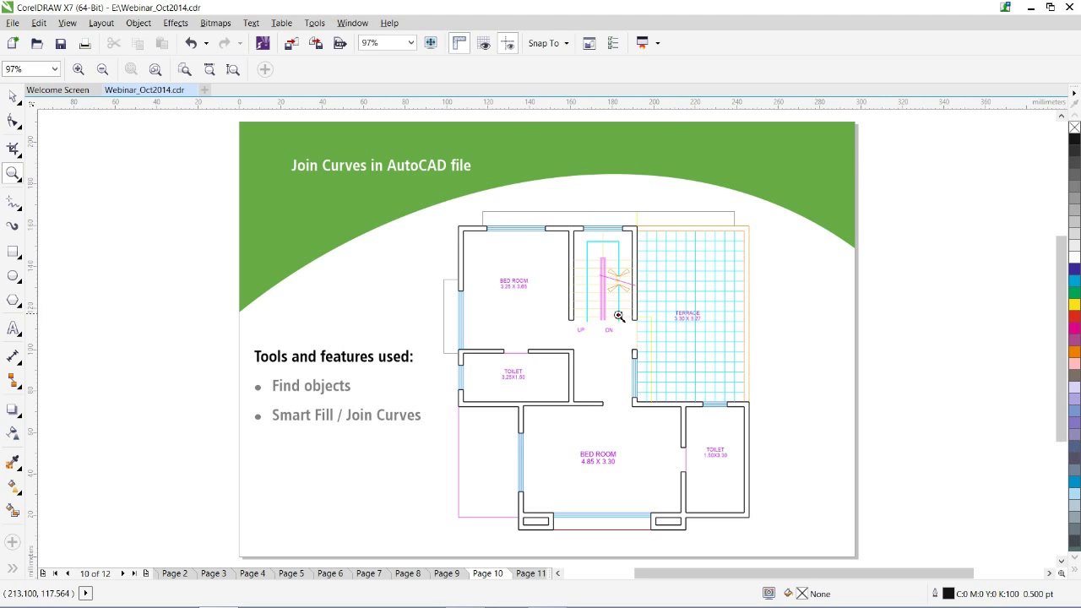
pyautogui.moveTo(443, 218); pyautogui.dragTo(589, 327)
pyautogui.click(12, 95)
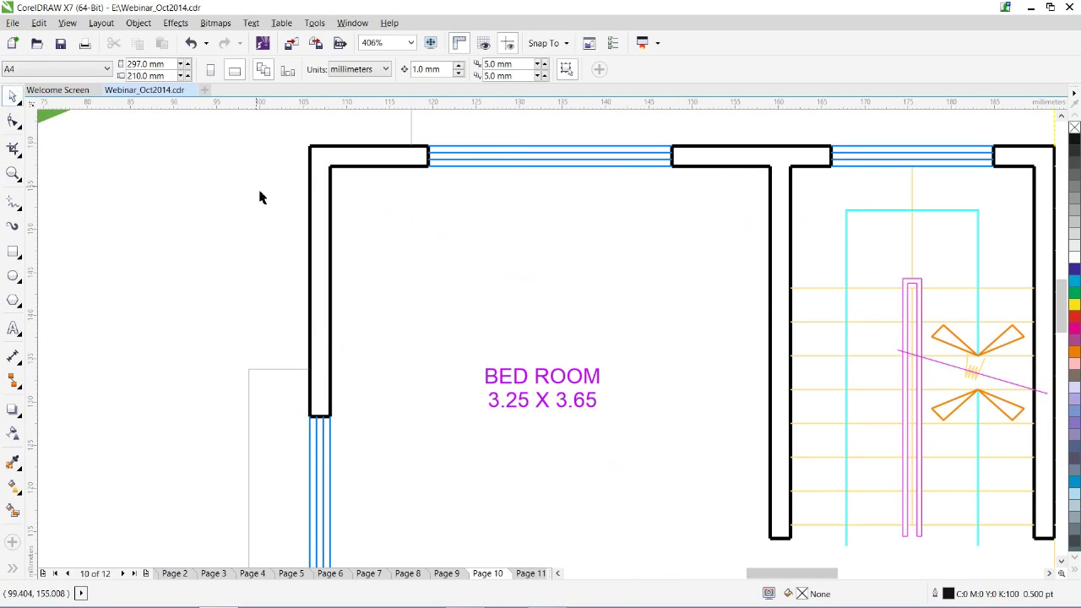
pyautogui.click(310, 215)
pyautogui.moveTo(309, 214); pyautogui.dragTo(268, 213)
pyautogui.moveTo(330, 229); pyautogui.dragTo(403, 189)
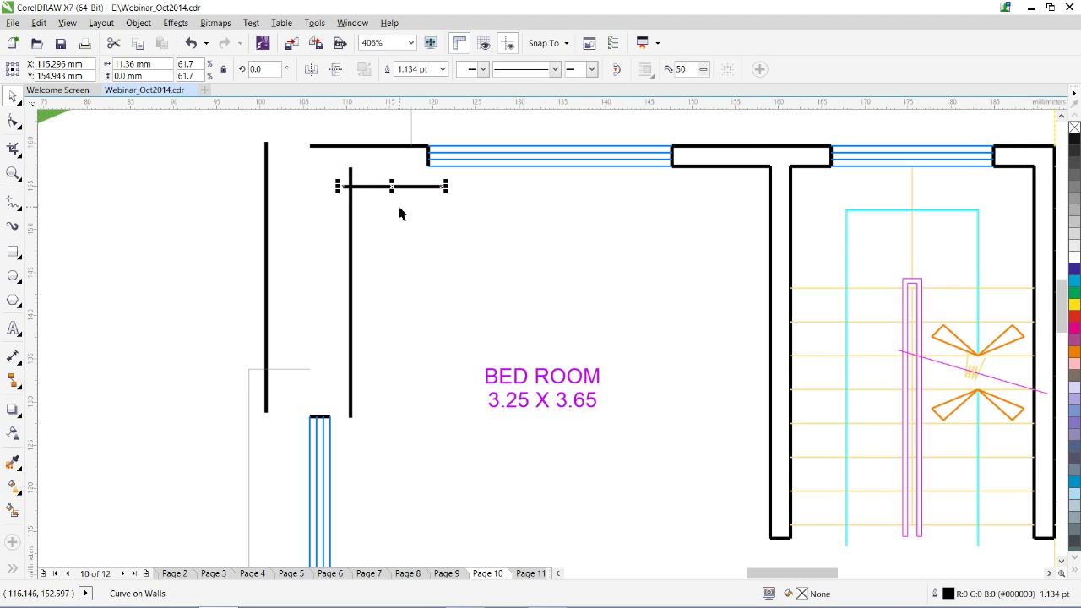
# Undo the three wall line moves at the bedroom's upper-left corner.
pyautogui.hotkey('ctrl', 'z')
pyautogui.hotkey('ctrl', 'z')
pyautogui.hotkey('ctrl', 'z')
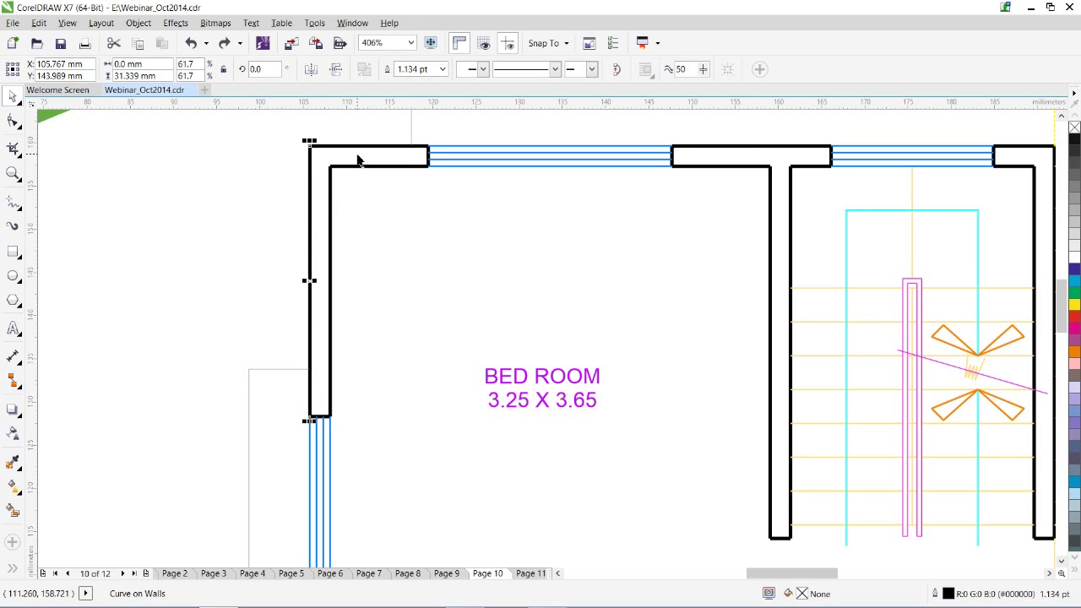
# Smart Fill the L-shaped wall at the 3.25 X 3.65 bedroom's upper-left corner with red and a 0.5 pt black outline.
pyautogui.press('z')
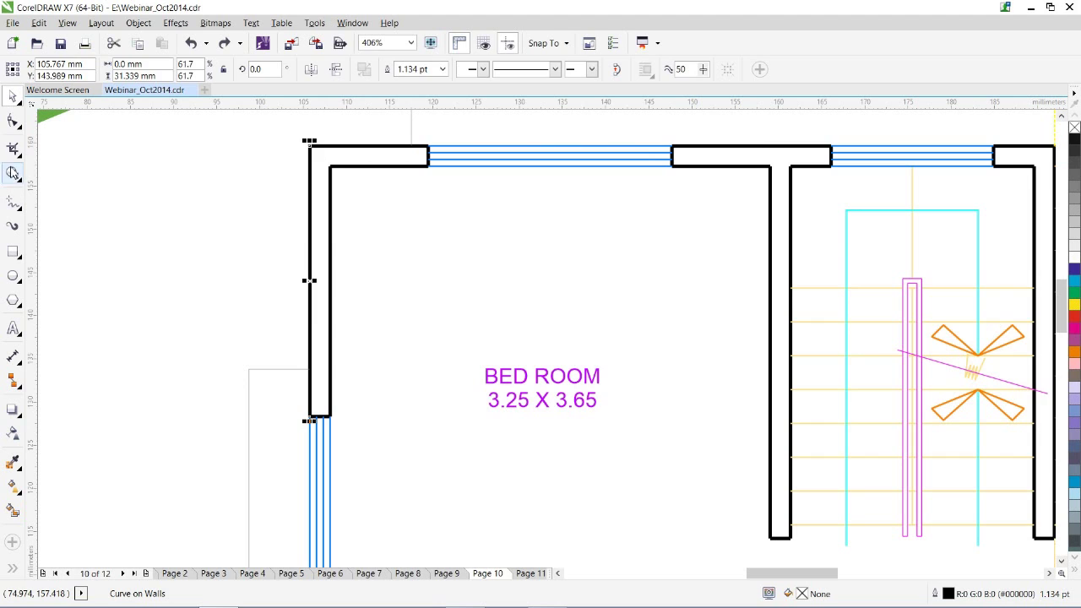
pyautogui.hotkey('shift', 'F4')
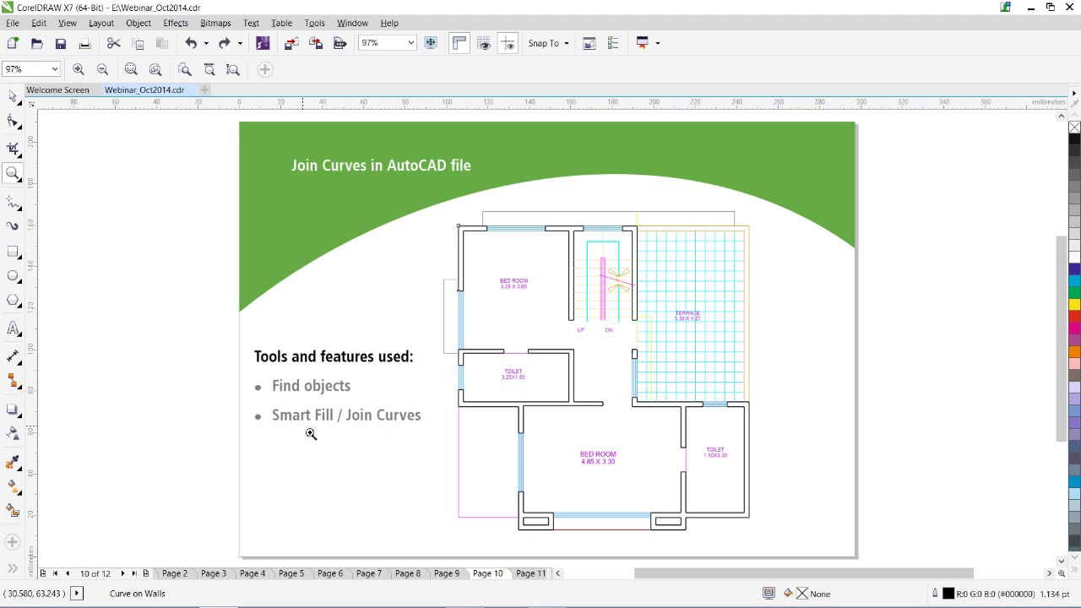
pyautogui.click(13, 510)
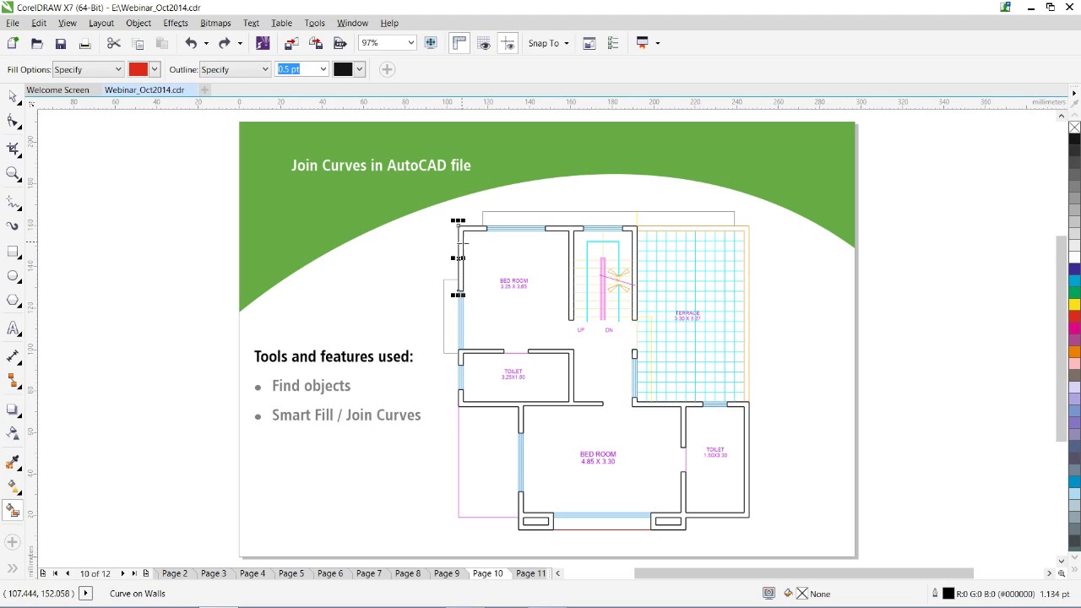
pyautogui.click(460, 244)
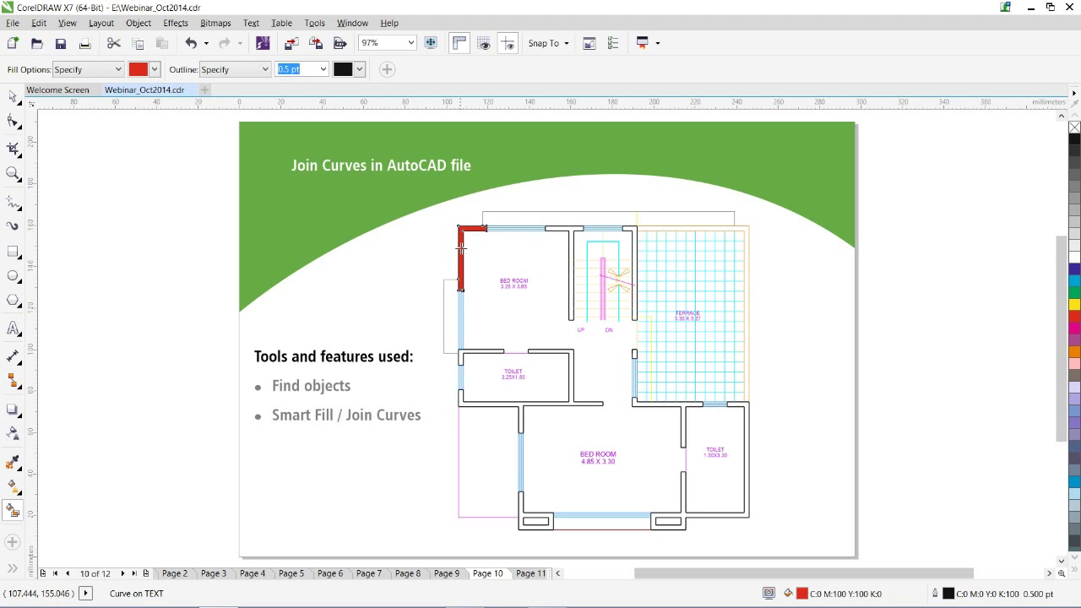
# Move the red L-shaped curve off the wall corner, down and right into the bedroom.
pyautogui.click(13, 173)
pyautogui.moveTo(449, 212); pyautogui.dragTo(613, 318)
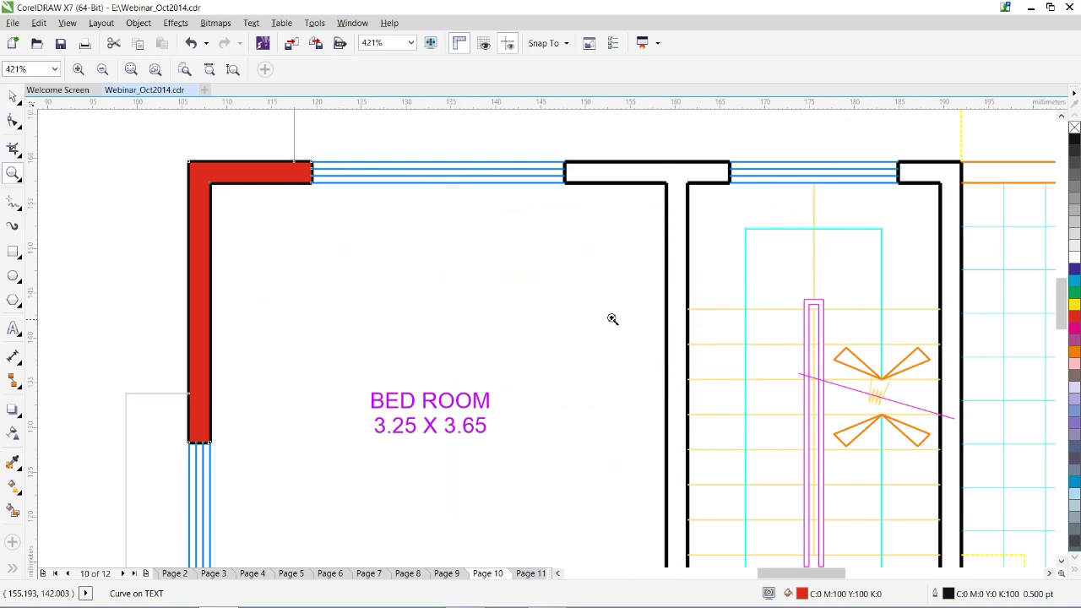
pyautogui.click(12, 95)
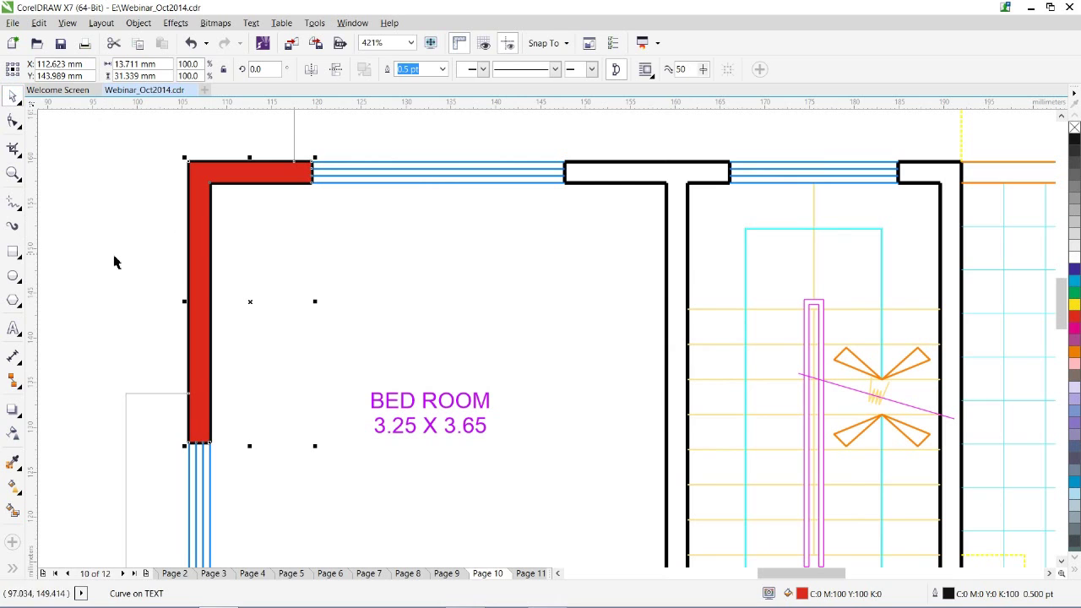
pyautogui.click(164, 285)
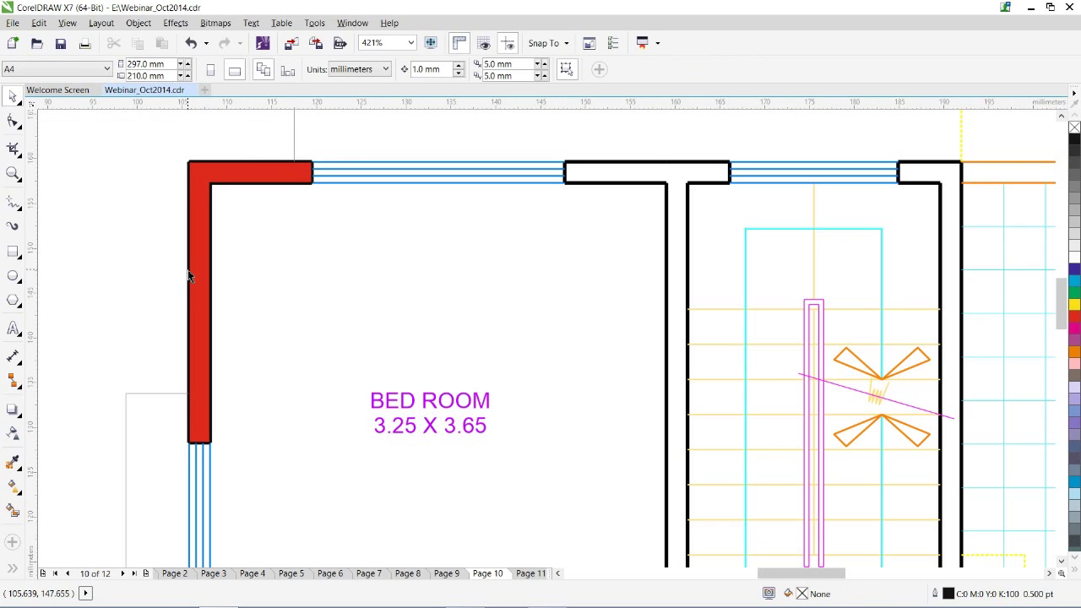
pyautogui.click(192, 276)
pyautogui.doubleClick(194, 274)
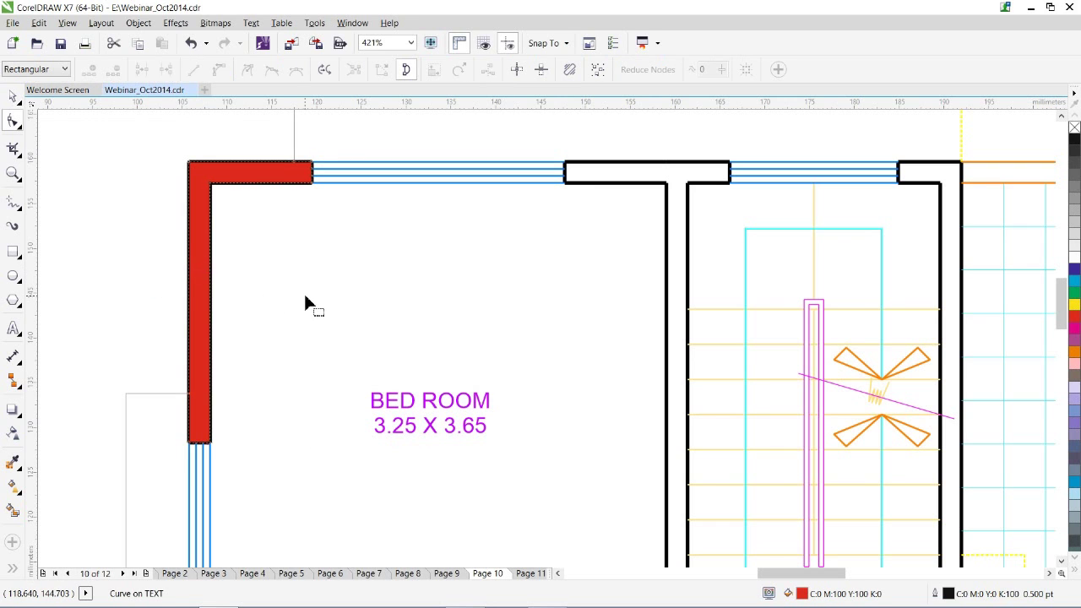
pyautogui.click(12, 96)
pyautogui.moveTo(201, 219); pyautogui.dragTo(344, 282)
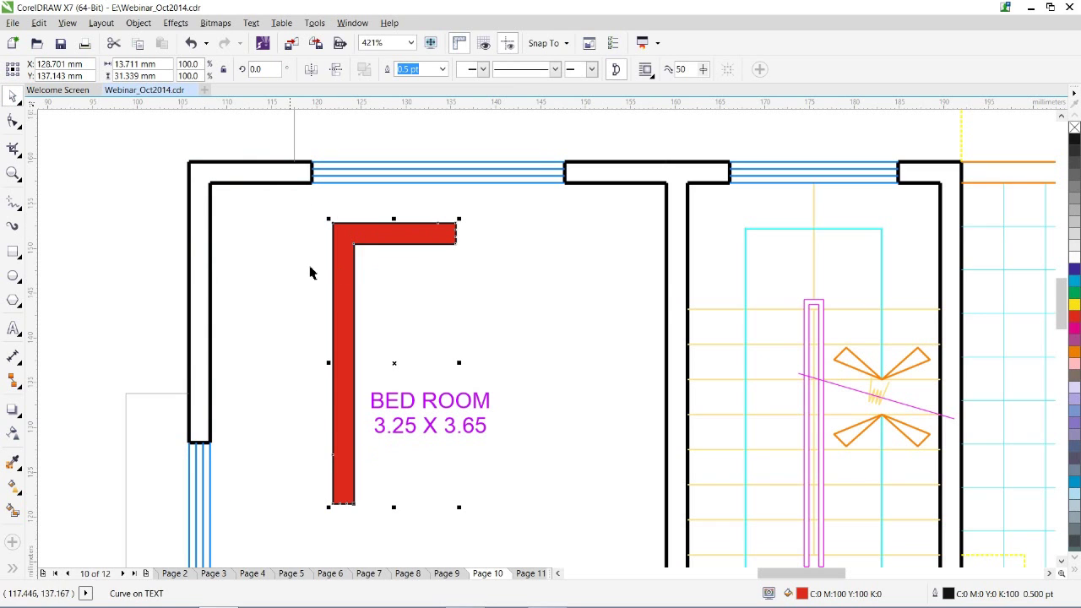
# Pull the original outer vertical wall line left and the outer horizontal wall line up from the corner.
pyautogui.click(190, 217)
pyautogui.doubleClick(189, 216)
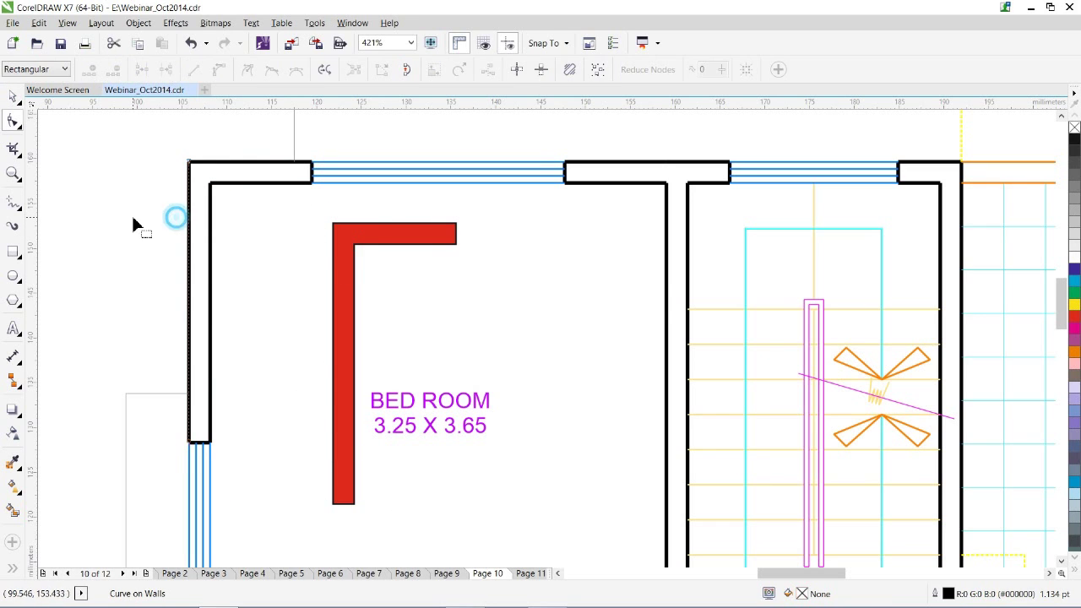
pyautogui.click(12, 96)
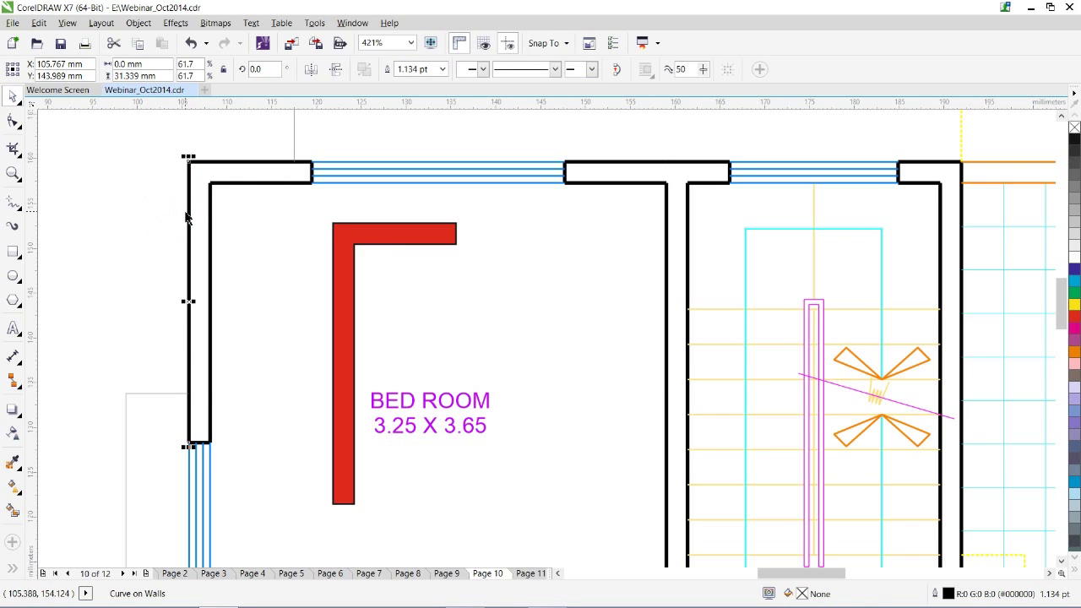
pyautogui.moveTo(190, 218); pyautogui.dragTo(172, 218)
pyautogui.moveTo(211, 161); pyautogui.dragTo(211, 142)
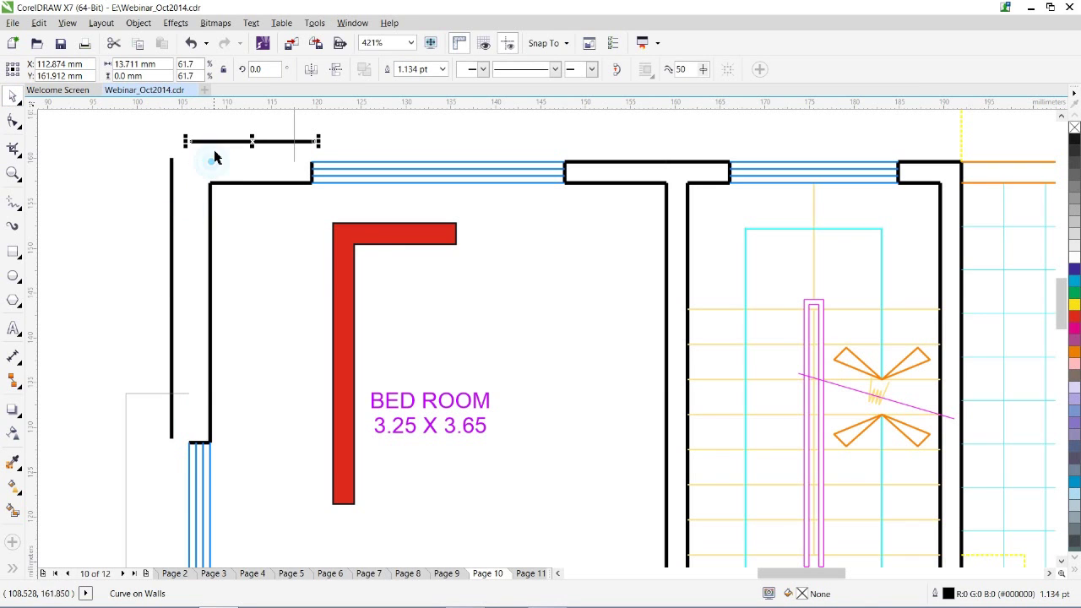
# Undo the two wall line moves, the red shape's move and the red Smart Fill.
pyautogui.hotkey('ctrl', 'z')
pyautogui.hotkey('ctrl', 'z')
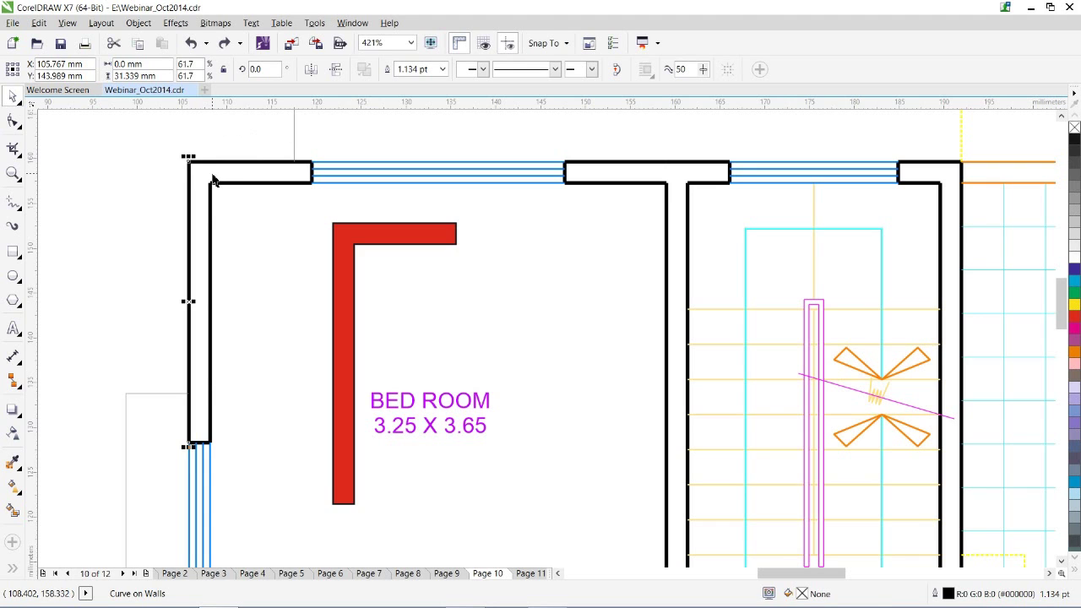
pyautogui.hotkey('ctrl', 'z')
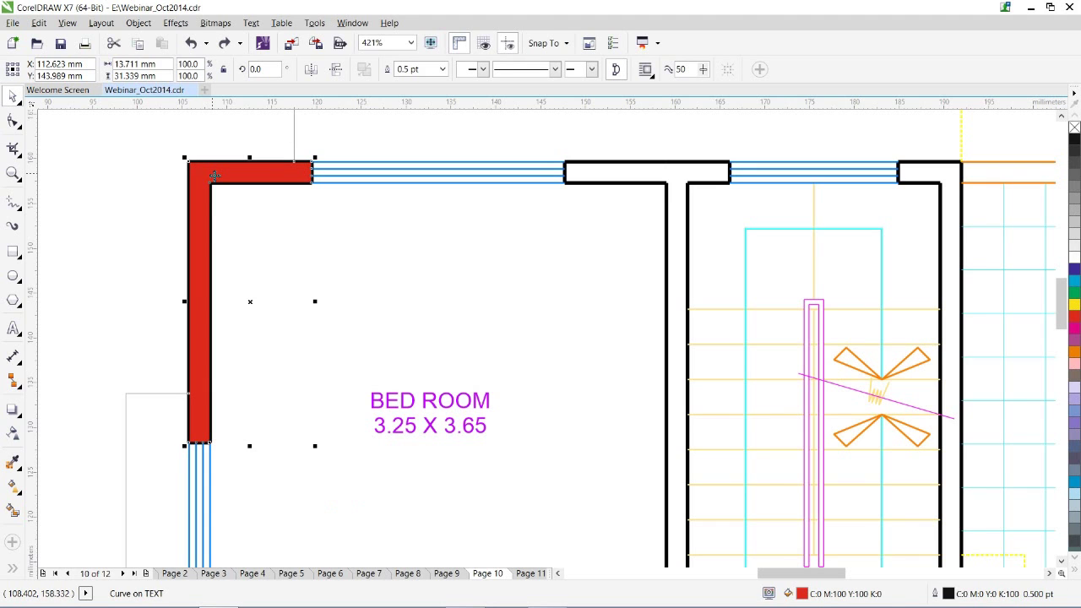
pyautogui.hotkey('ctrl', 'z')
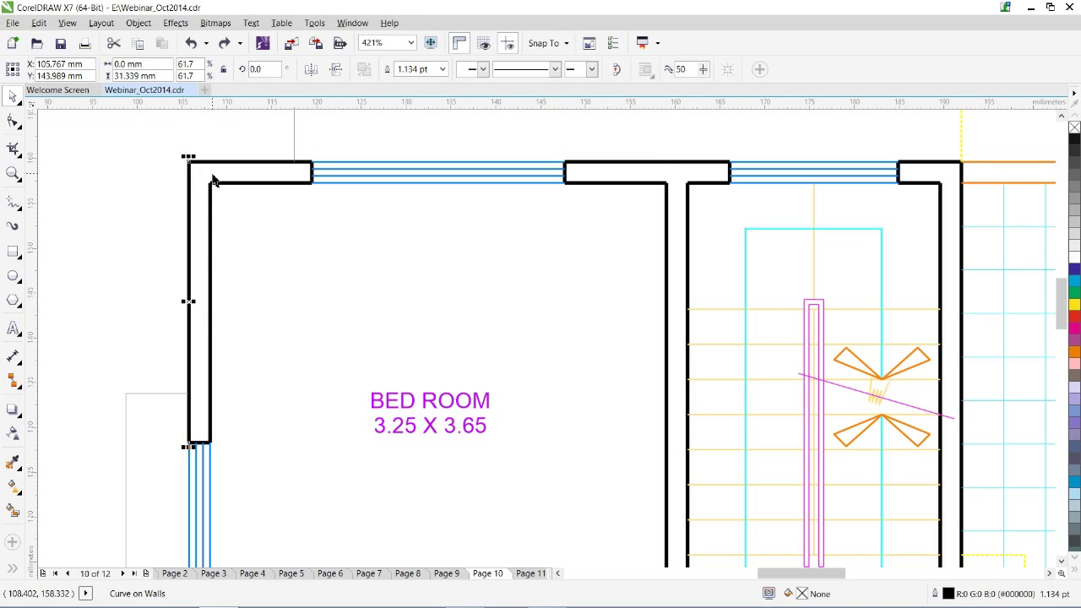
# Open the Object Manager and collapse the Walls layer under Page 10.
pyautogui.click(13, 173)
pyautogui.hotkey('shift', 'F4')
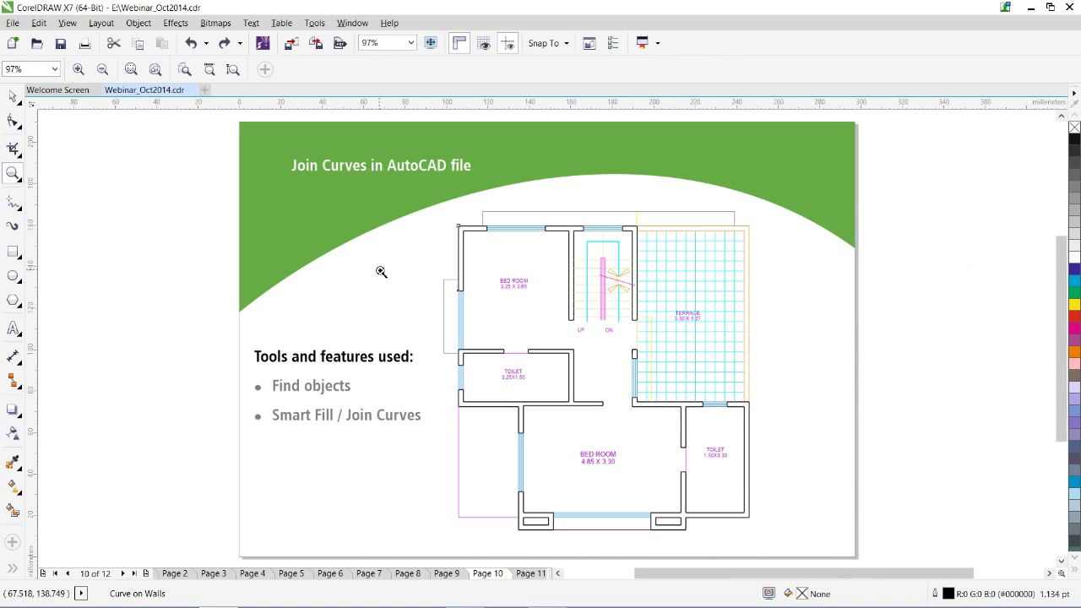
pyautogui.click(349, 23)
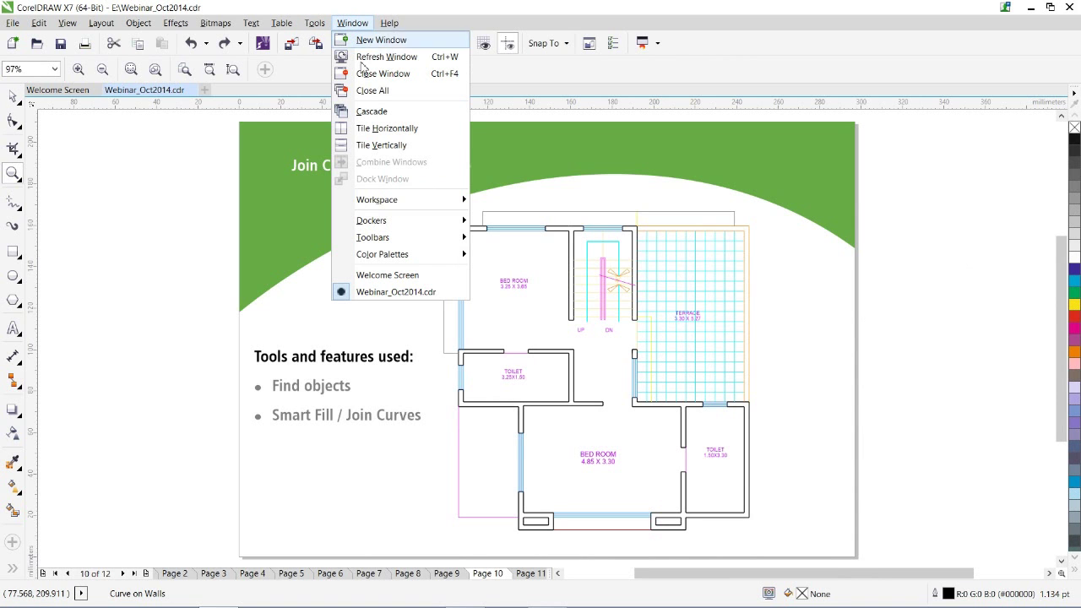
pyautogui.moveTo(374, 220)
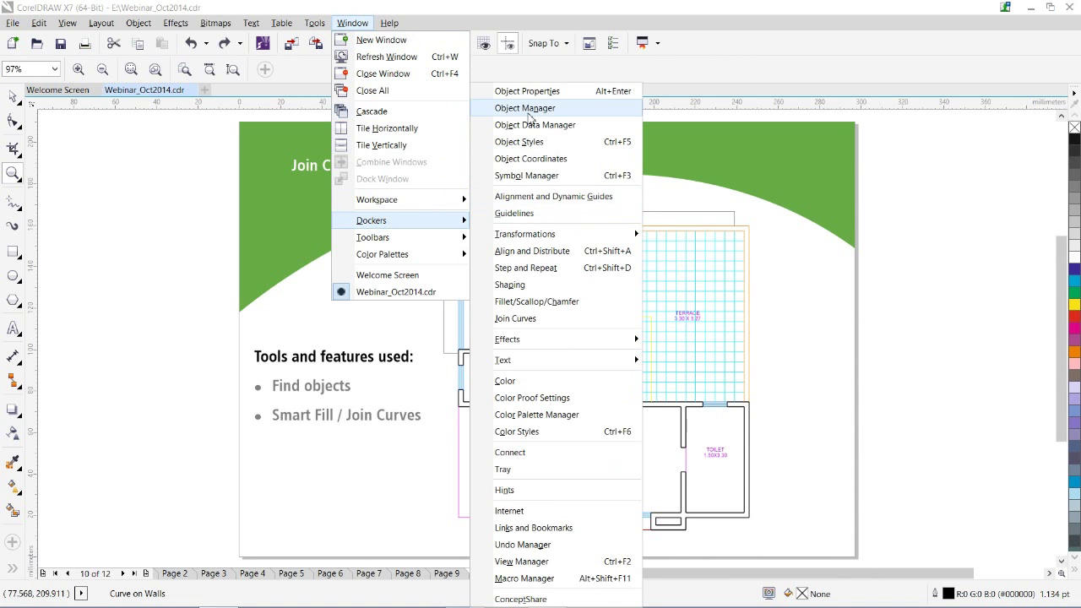
pyautogui.click(527, 110)
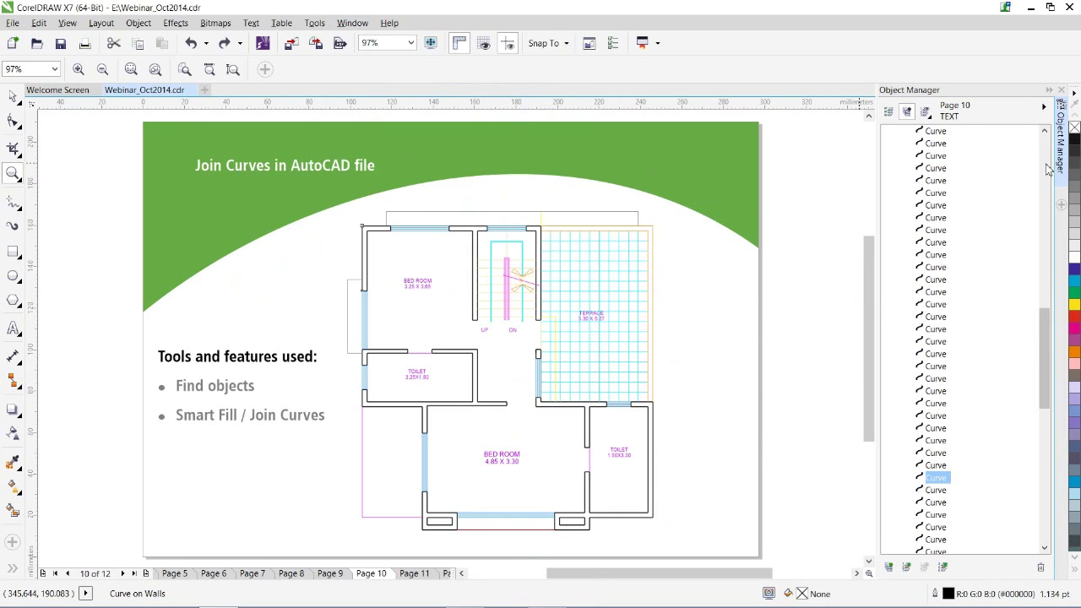
pyautogui.click(1046, 150)
pyautogui.moveTo(1046, 150); pyautogui.dragTo(1045, 214)
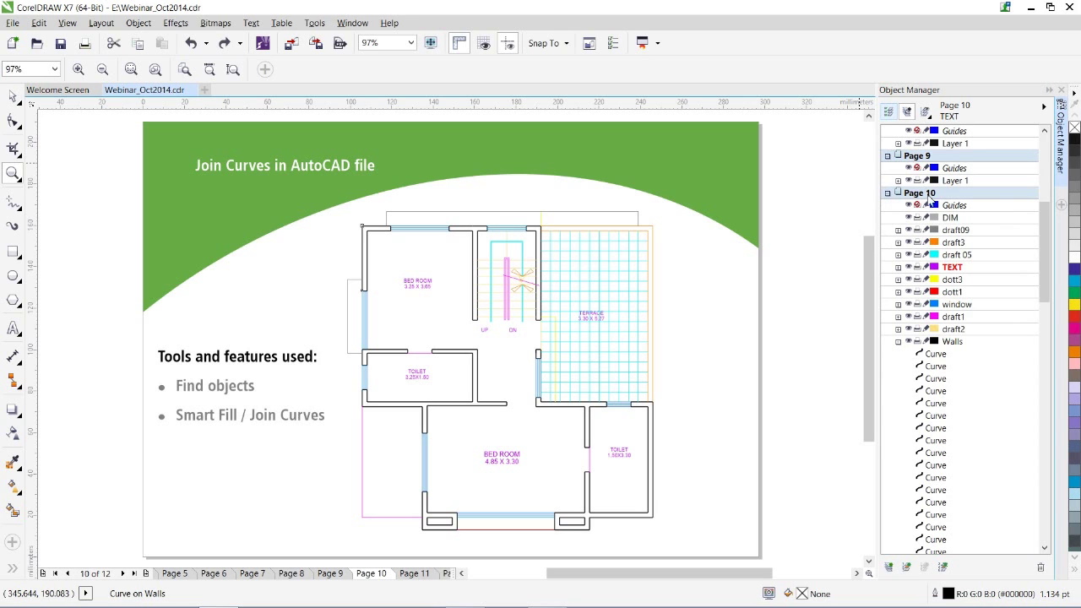
pyautogui.click(898, 341)
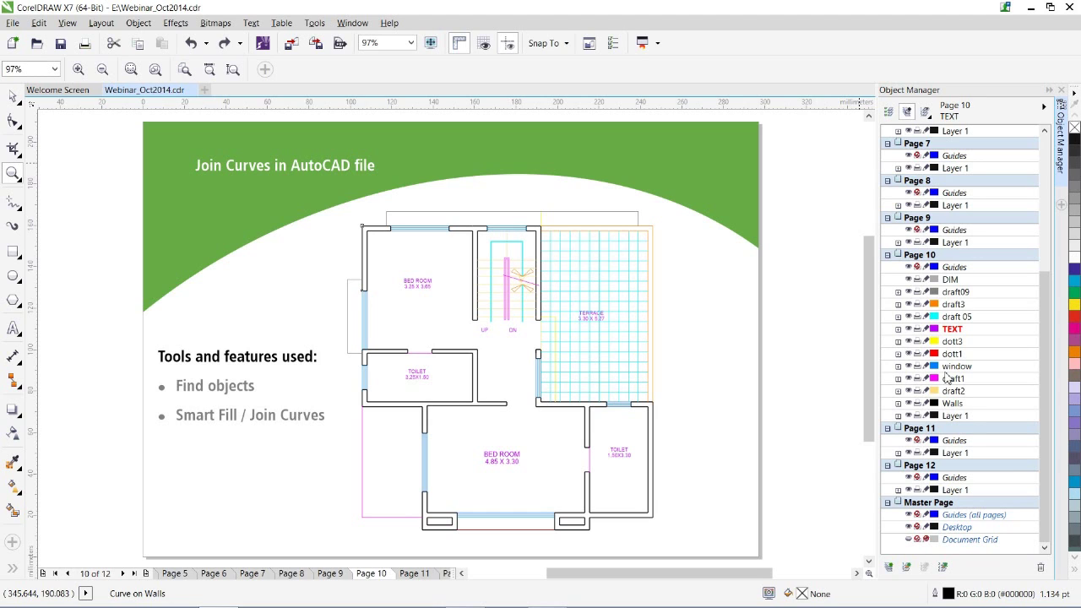
# Create a new layer named MyWalls on Page 10 and collapse the Walls layer's list of curves.
pyautogui.click(890, 567)
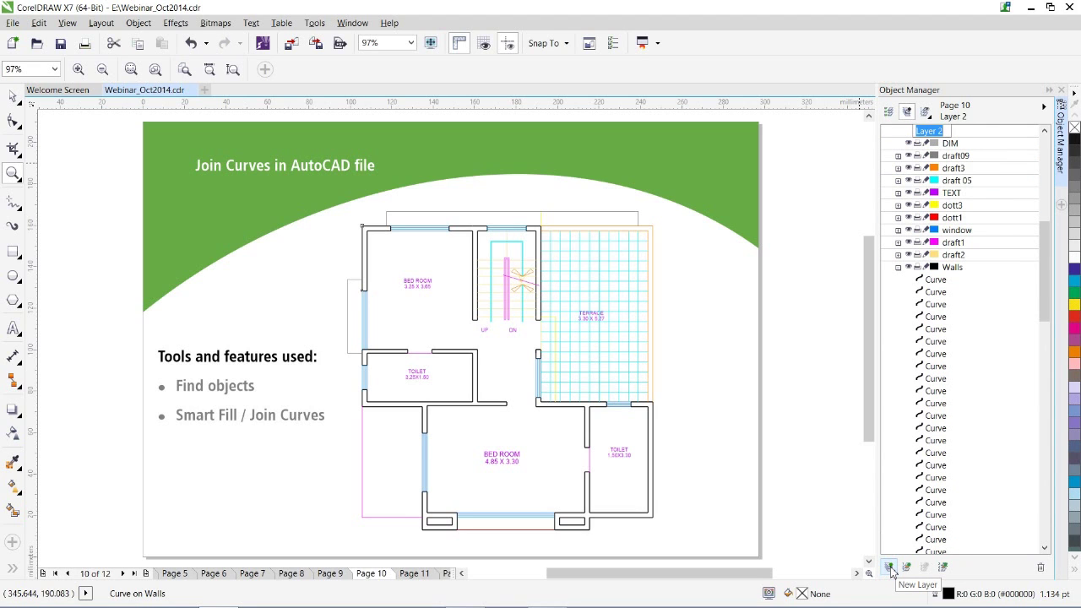
pyautogui.write('MyWalls')
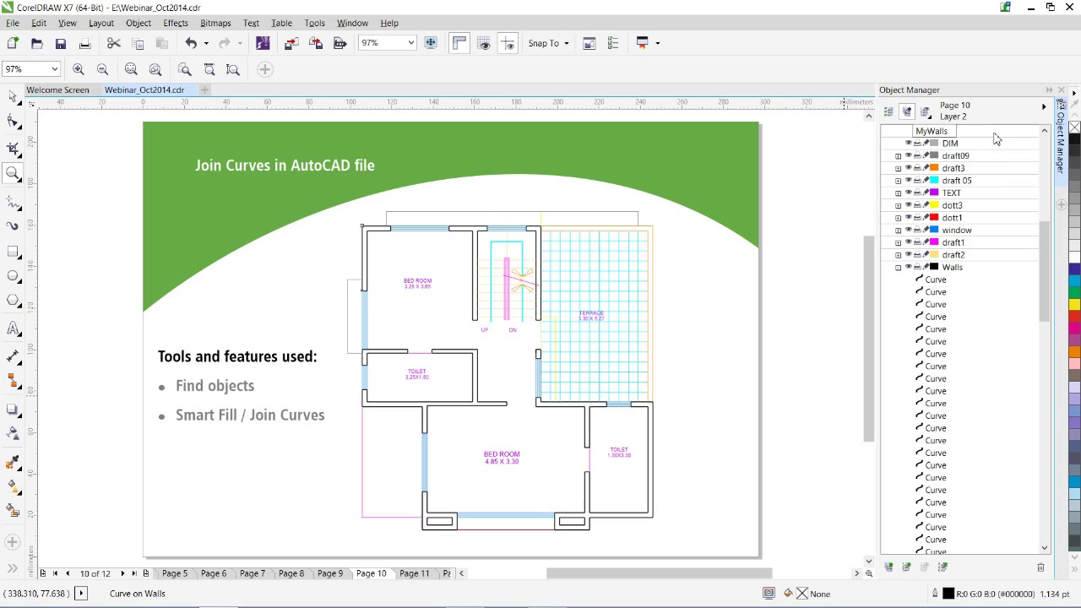
pyautogui.press('Return')
pyautogui.moveTo(1045, 331); pyautogui.dragTo(1045, 249)
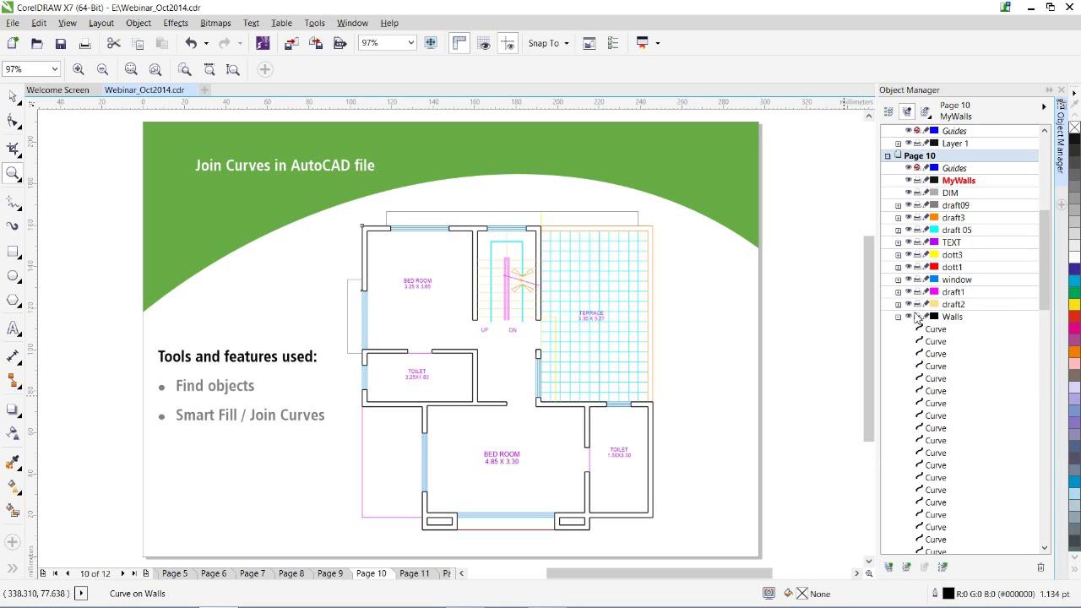
pyautogui.click(897, 316)
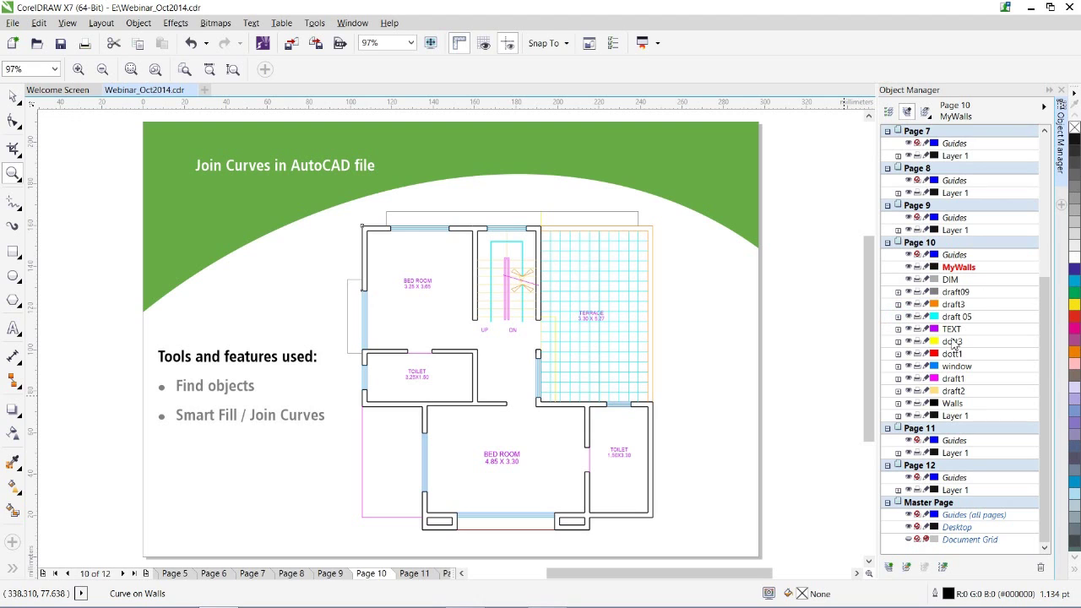
# On the MyWalls layer, Smart Fill the upper-left bedroom wall corner with red, then collapse the layer's contents.
pyautogui.click(958, 267)
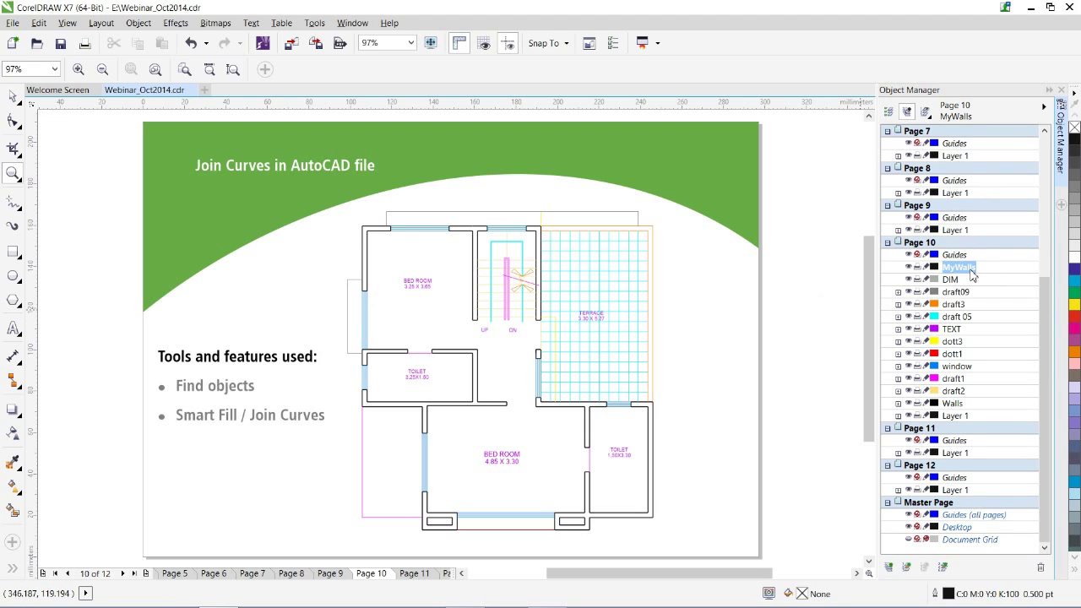
pyautogui.click(12, 511)
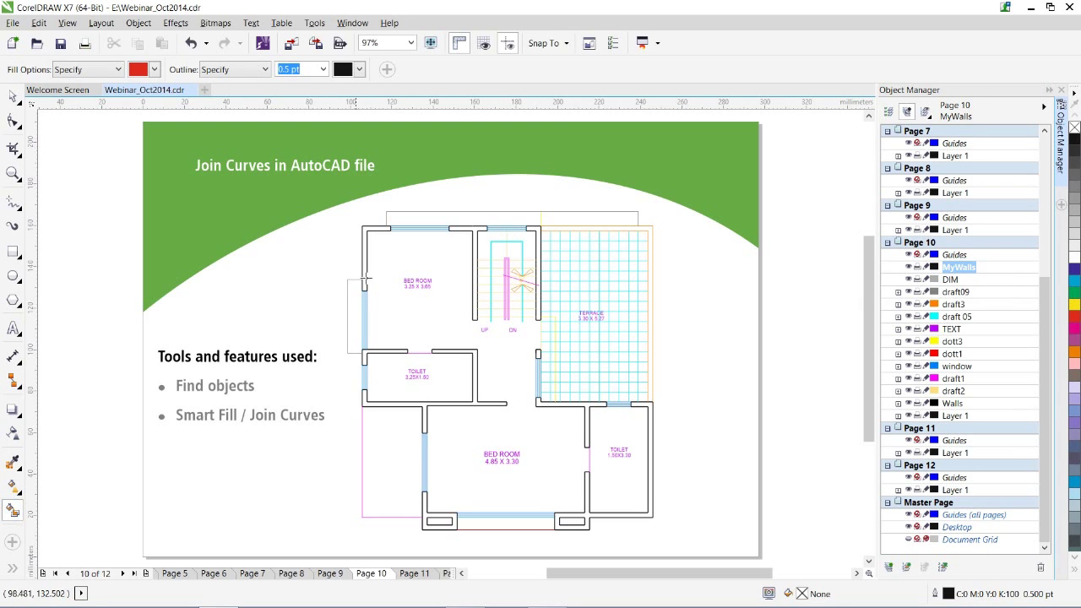
pyautogui.click(365, 270)
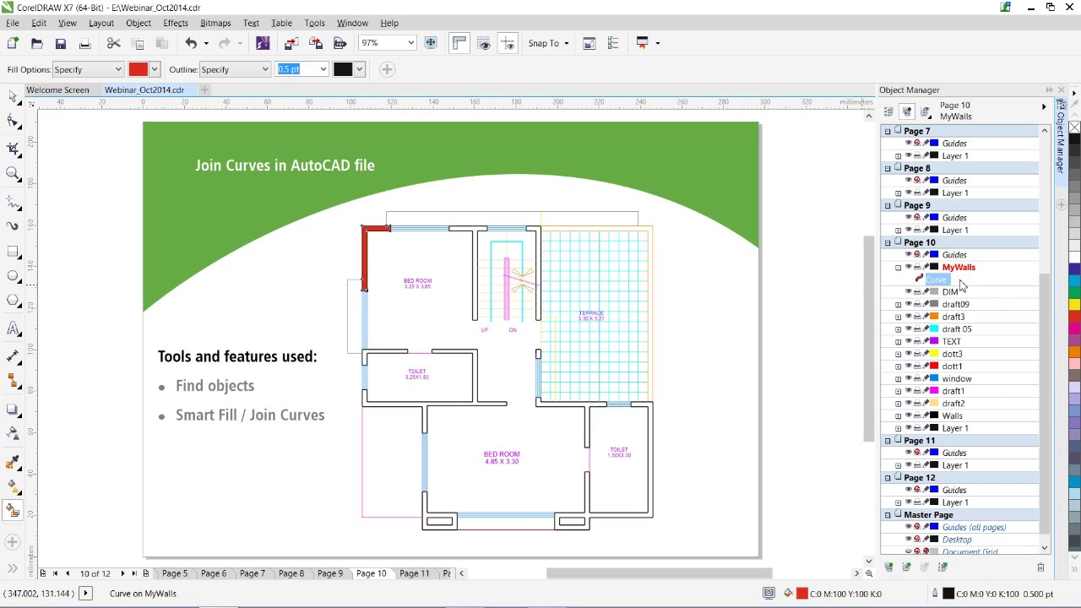
pyautogui.click(897, 267)
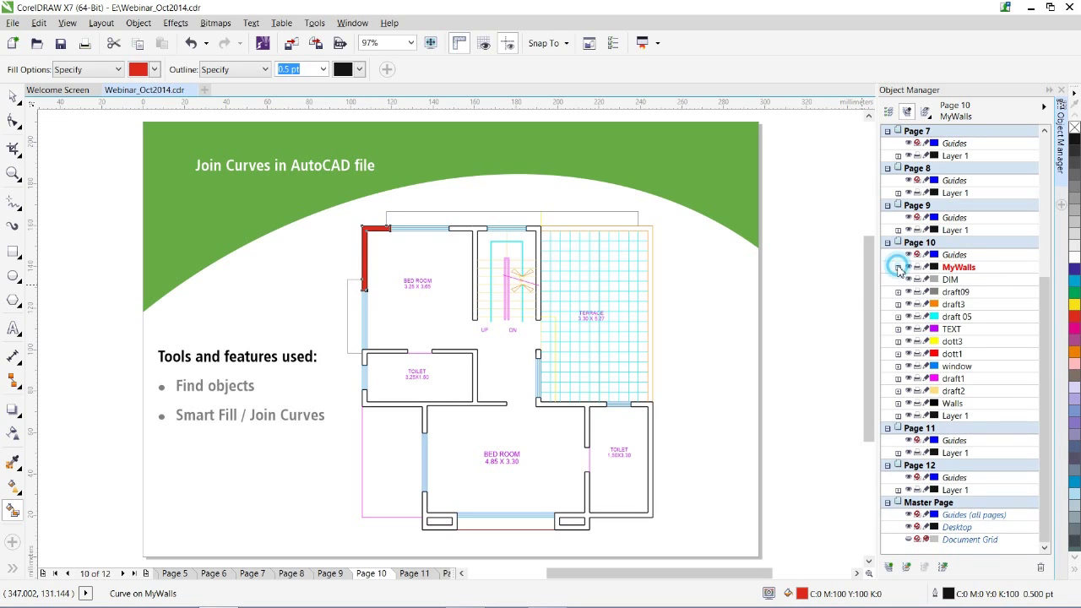
# Hide the Walls and draft2 layers, and make the Walls layer locked and non-printable.
pyautogui.click(908, 404)
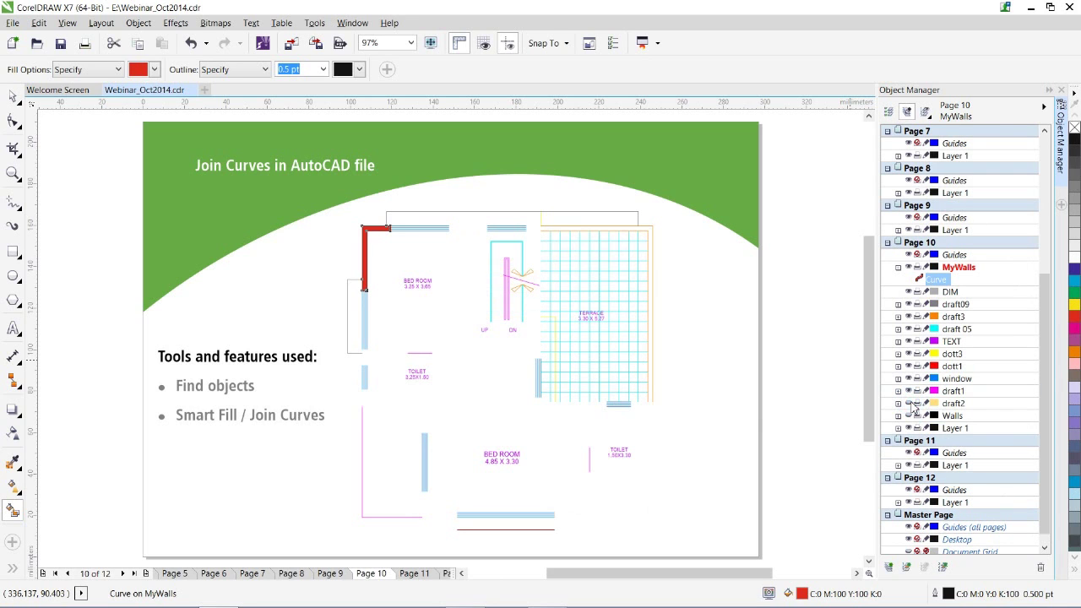
pyautogui.click(925, 416)
pyautogui.click(917, 416)
pyautogui.click(953, 417)
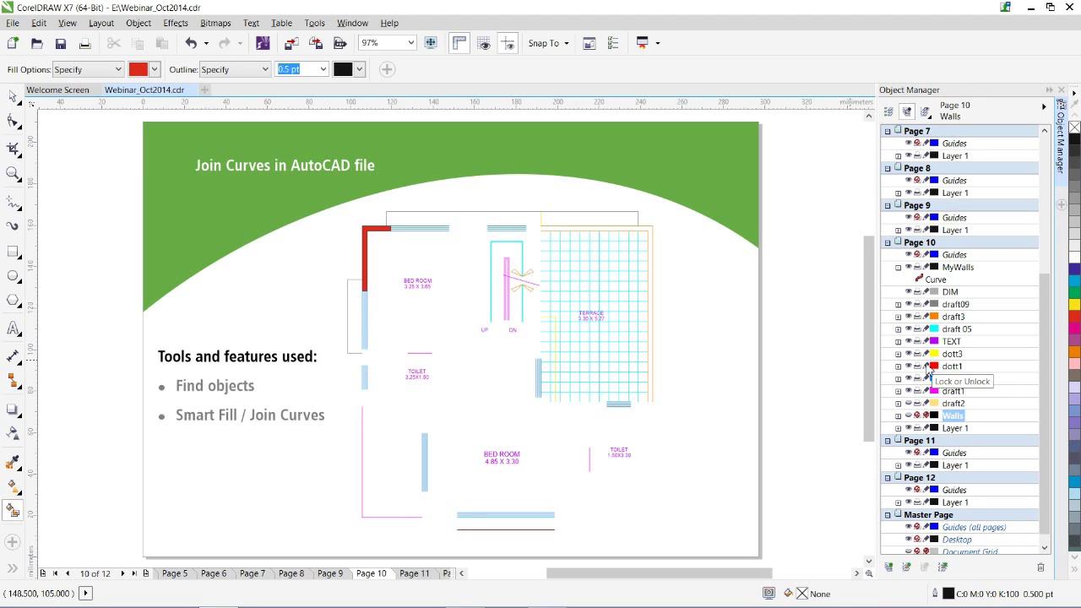
# Collapse Page 10 in the Object Manager, minimise the docker and switch to the Pick tool.
pyautogui.click(887, 243)
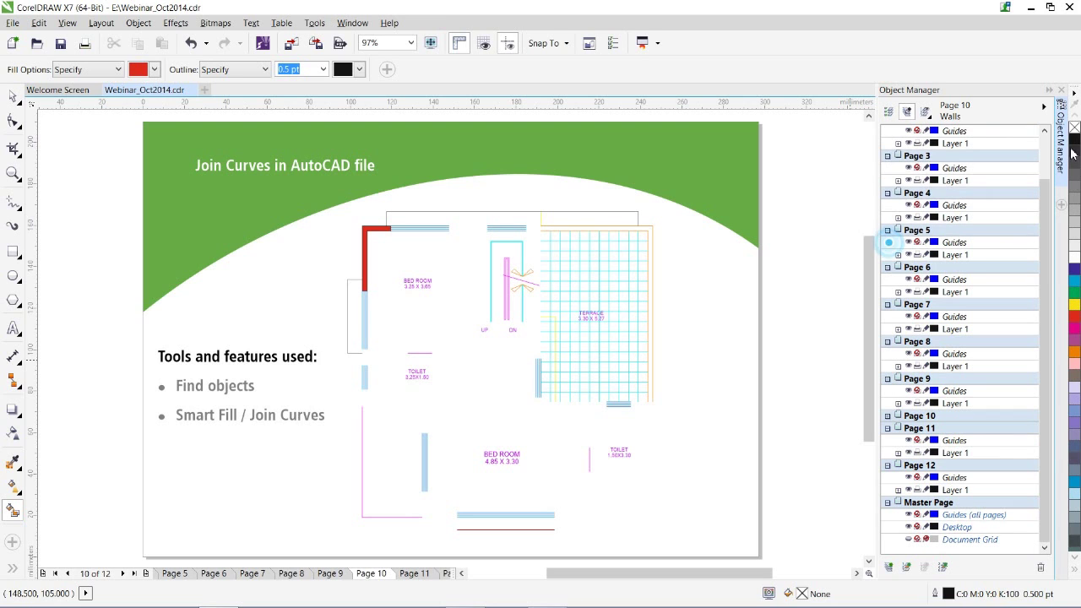
pyautogui.click(1049, 90)
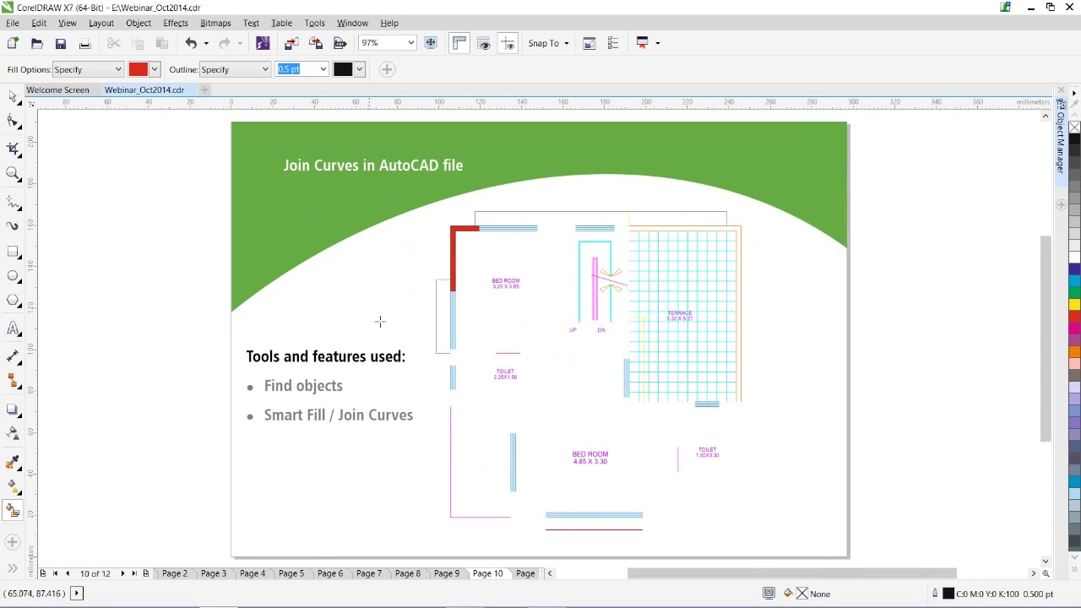
pyautogui.click(13, 96)
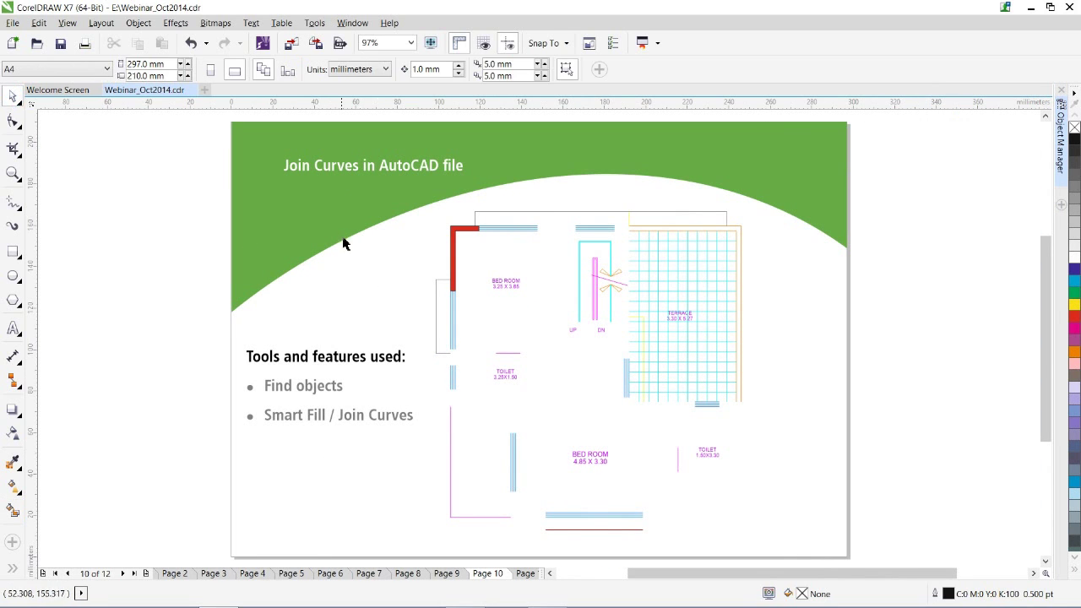
pyautogui.click(455, 255)
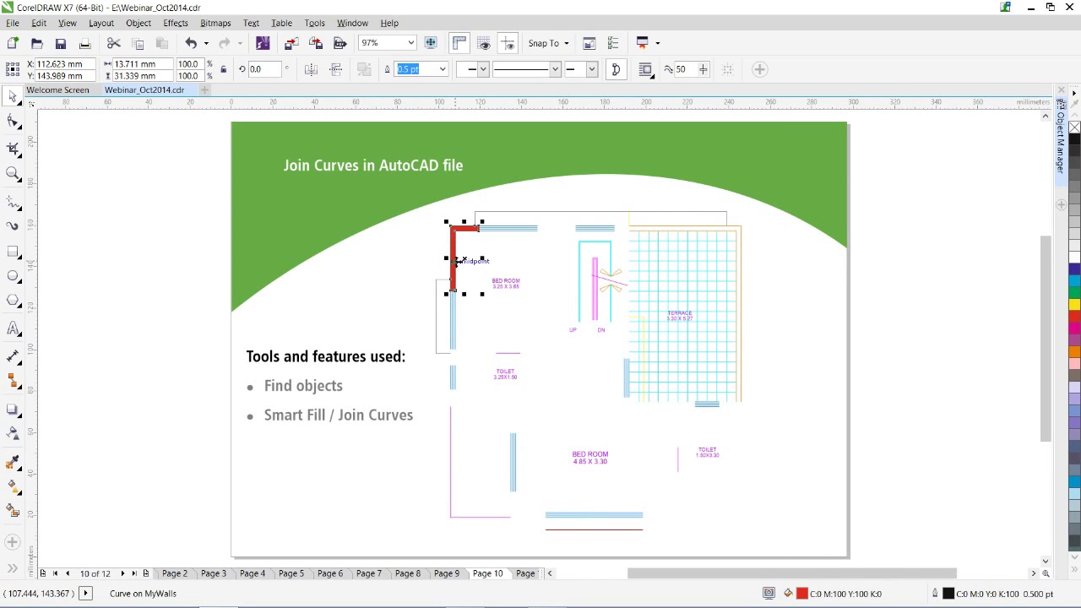
pyautogui.press('Delete')
pyautogui.hotkey('ctrl', 'z')
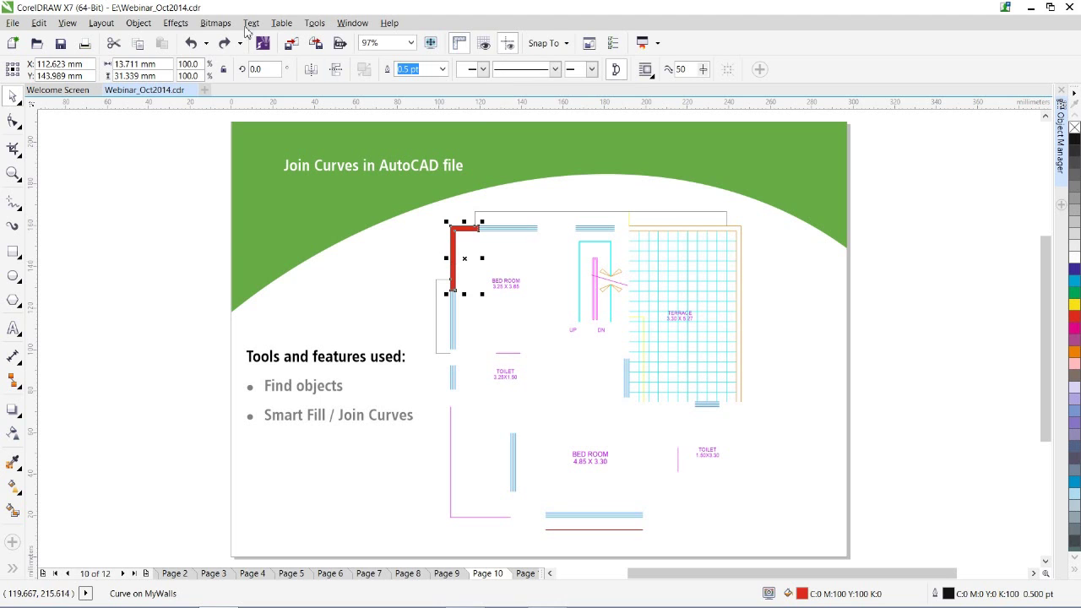
# Reopen the Object Manager and make the Walls layer on Page 10 visible.
pyautogui.click(352, 23)
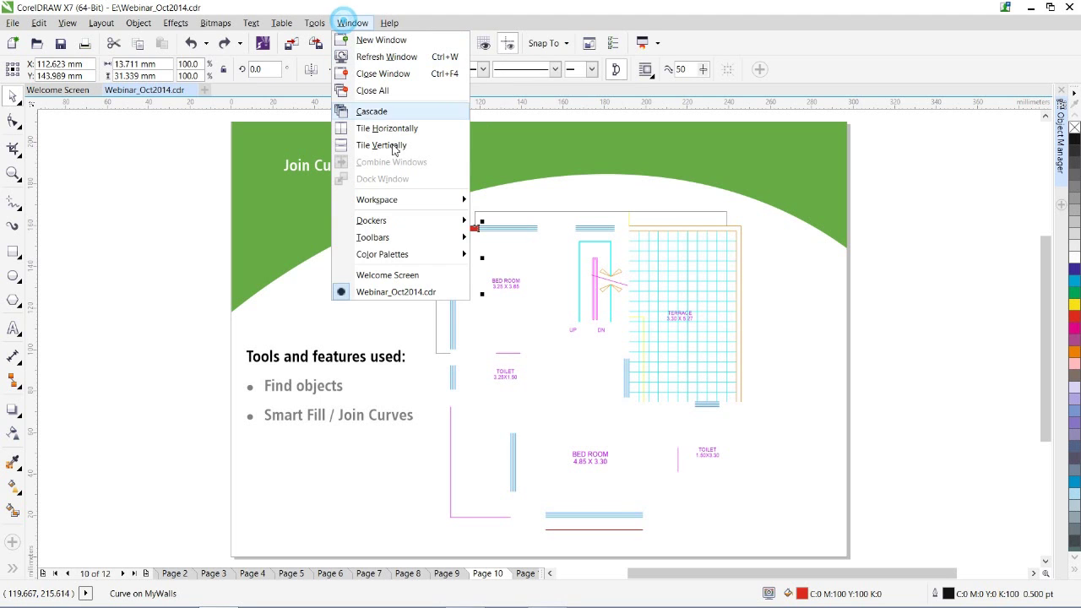
pyautogui.click(372, 220)
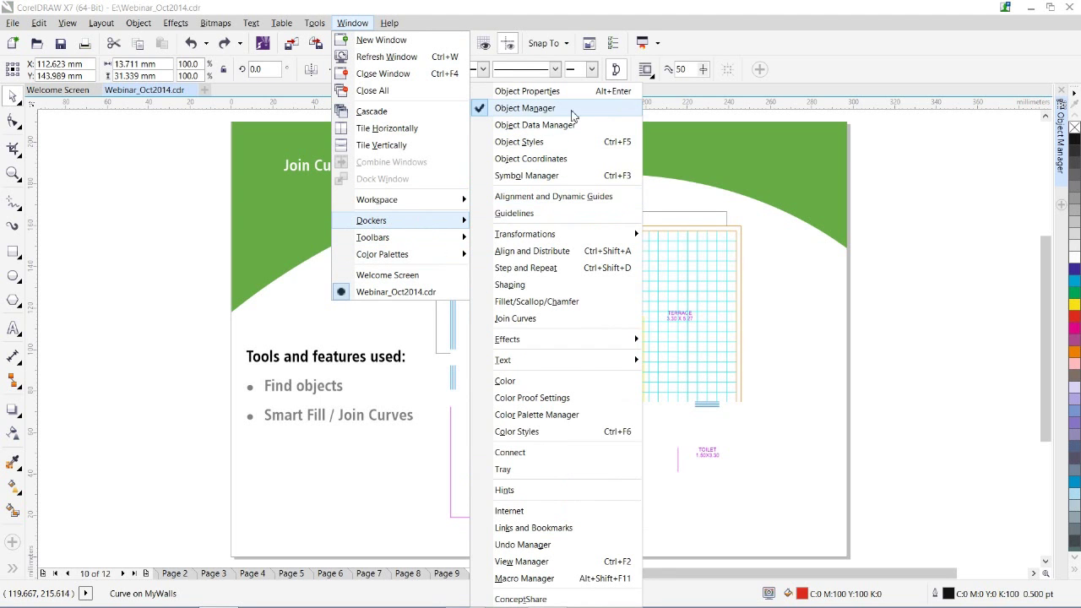
pyautogui.click(1060, 148)
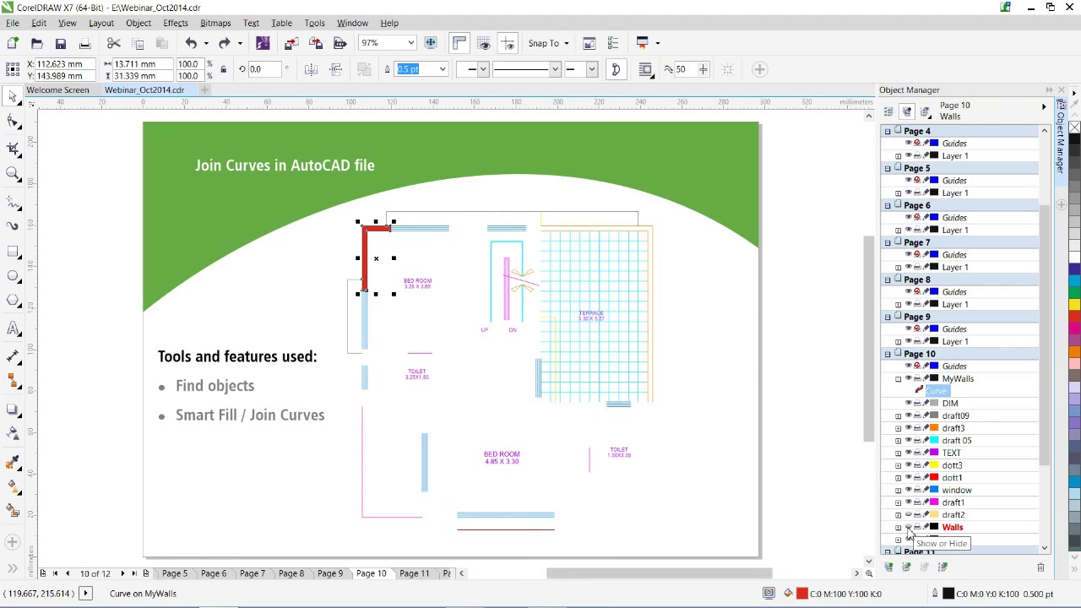
pyautogui.click(908, 527)
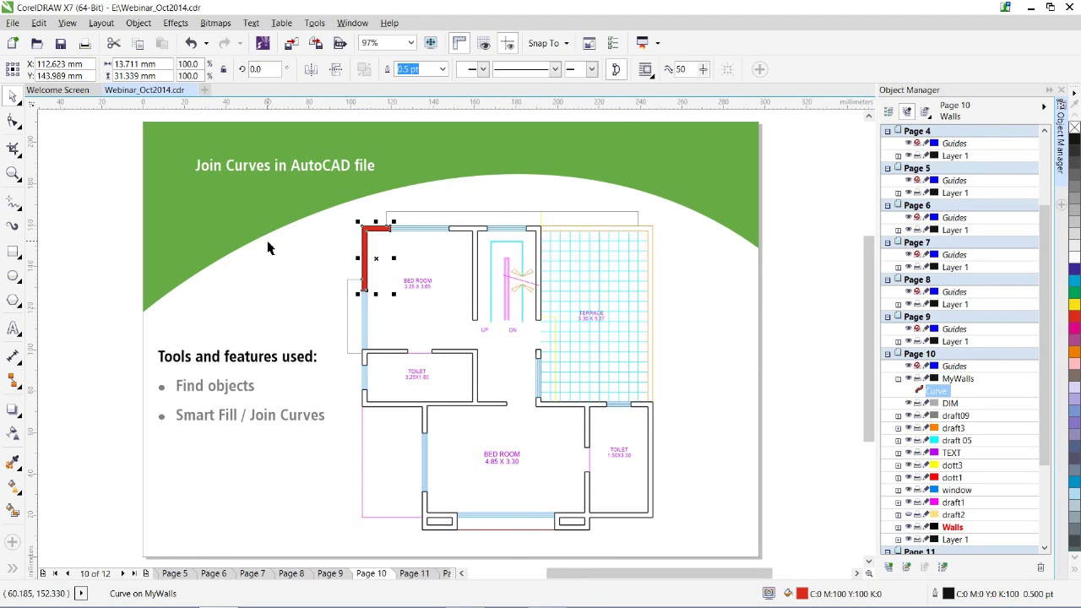
# Delete the red filled wall corner of the upper-left bedroom from the floor plan and close the Object Manager.
pyautogui.click(363, 256)
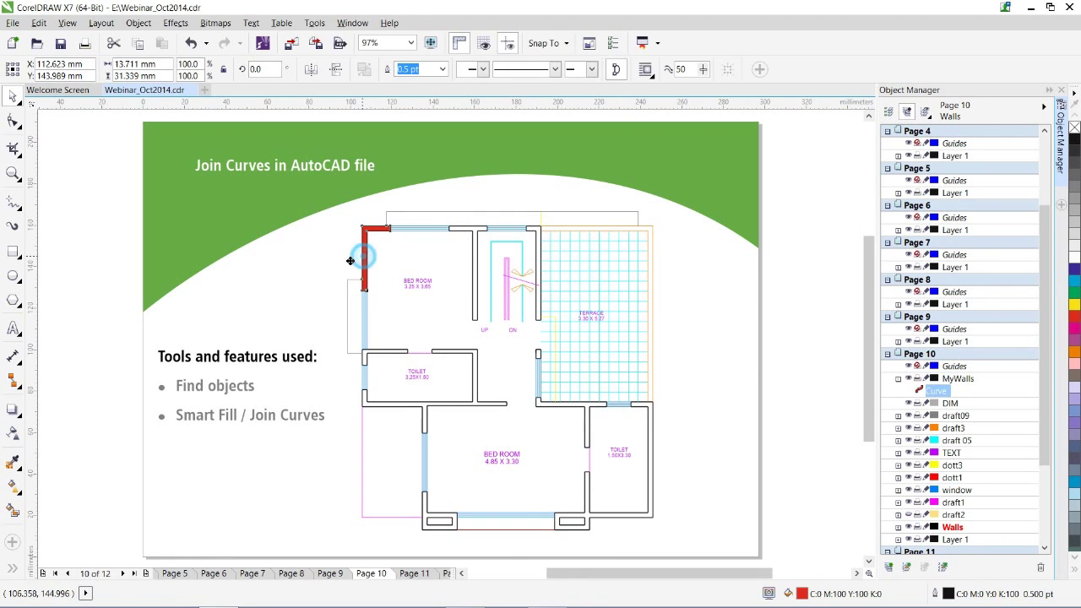
pyautogui.moveTo(351, 260); pyautogui.dragTo(333, 261)
pyautogui.press('Delete')
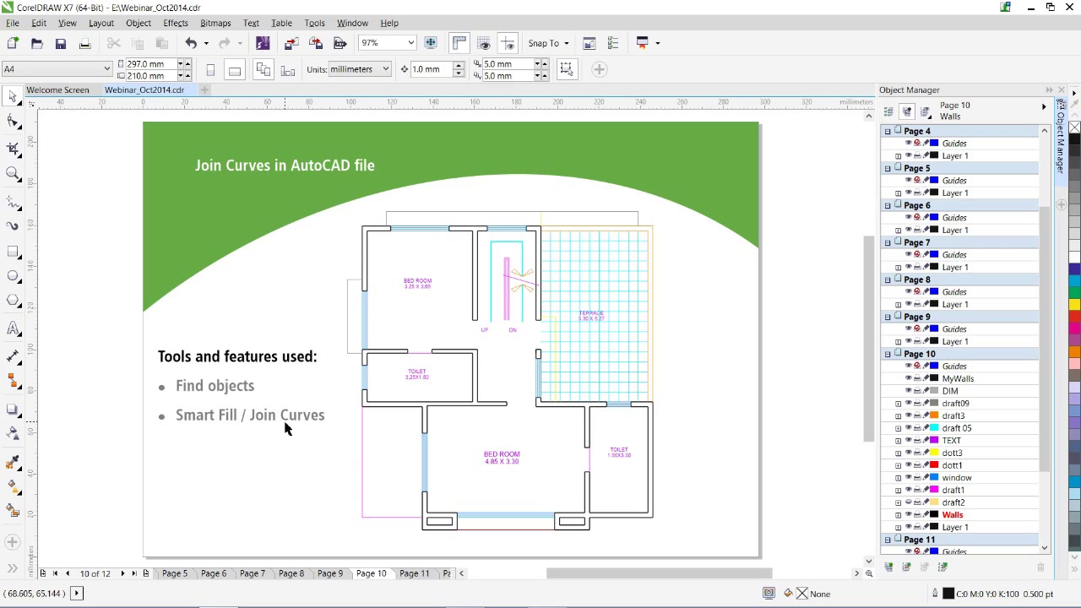
pyautogui.click(1060, 89)
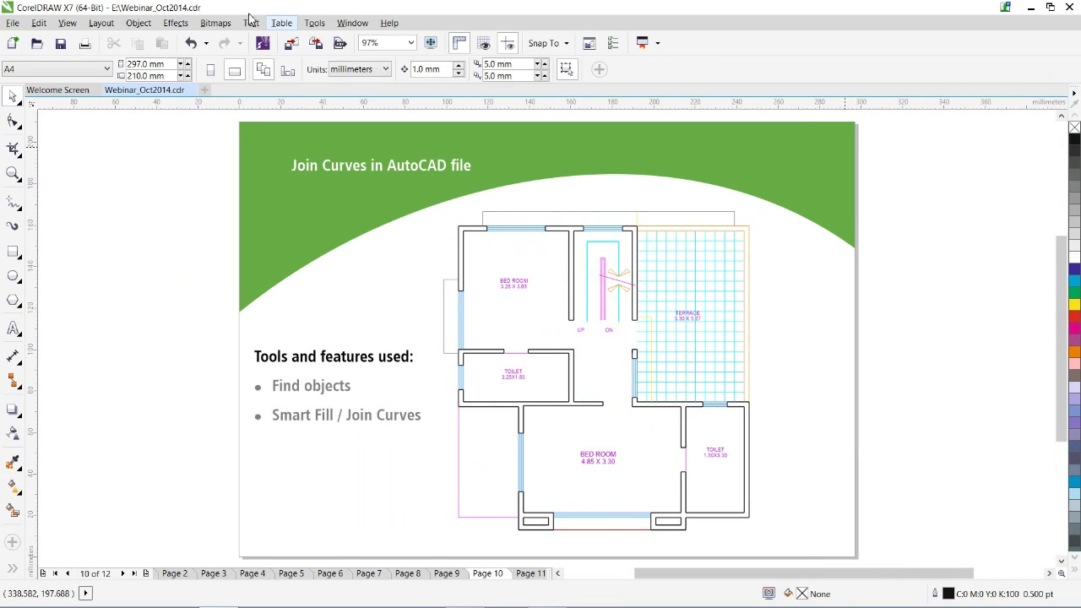
# Open the Join Curves docker, view its Extend and gap tolerance settings, and collapse it.
pyautogui.click(138, 23)
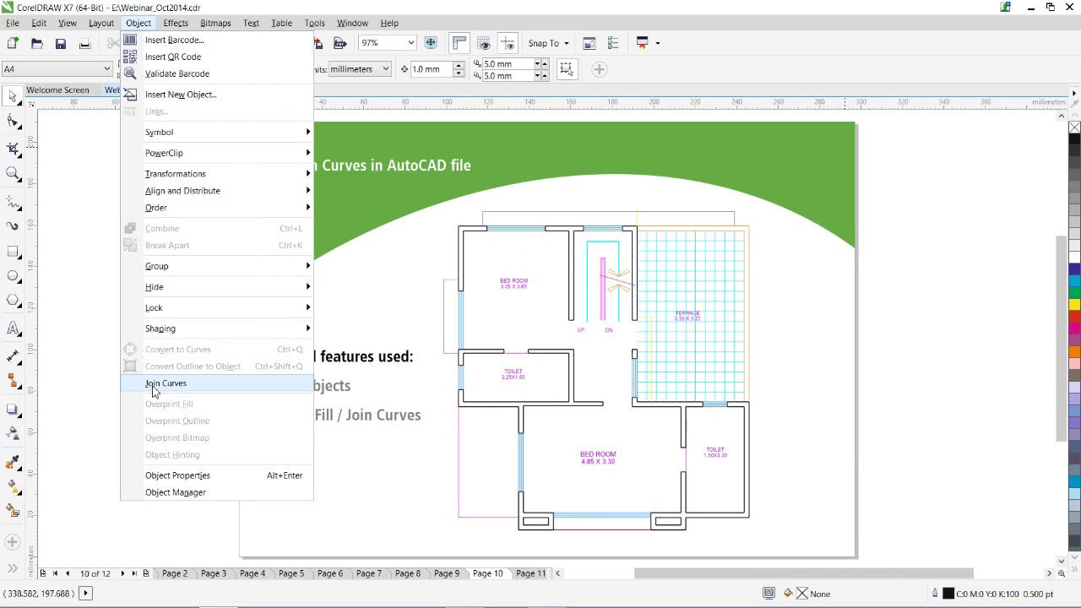
pyautogui.click(167, 385)
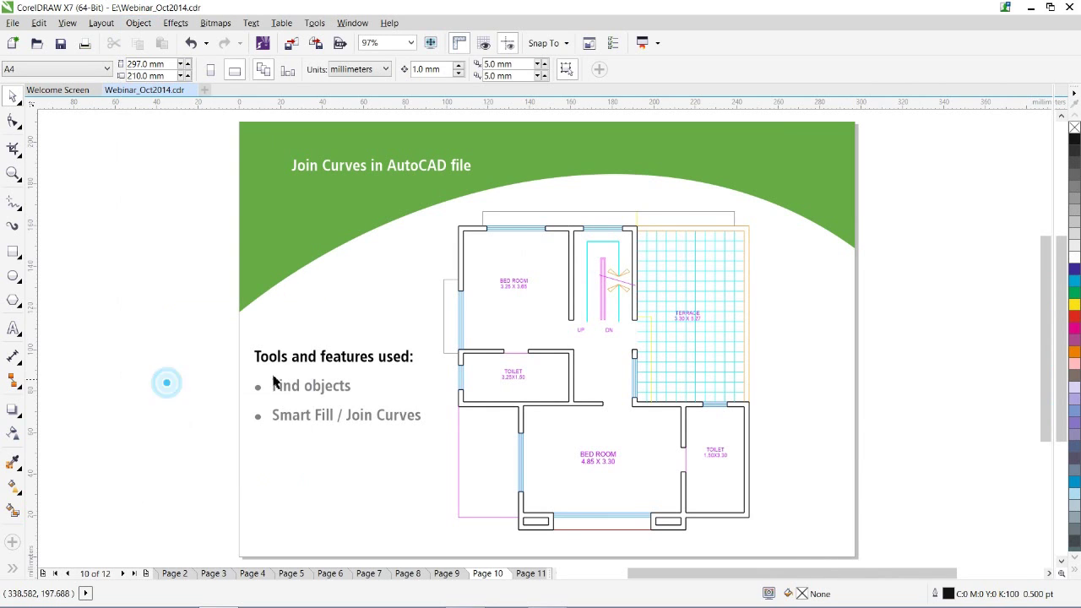
pyautogui.click(1061, 125)
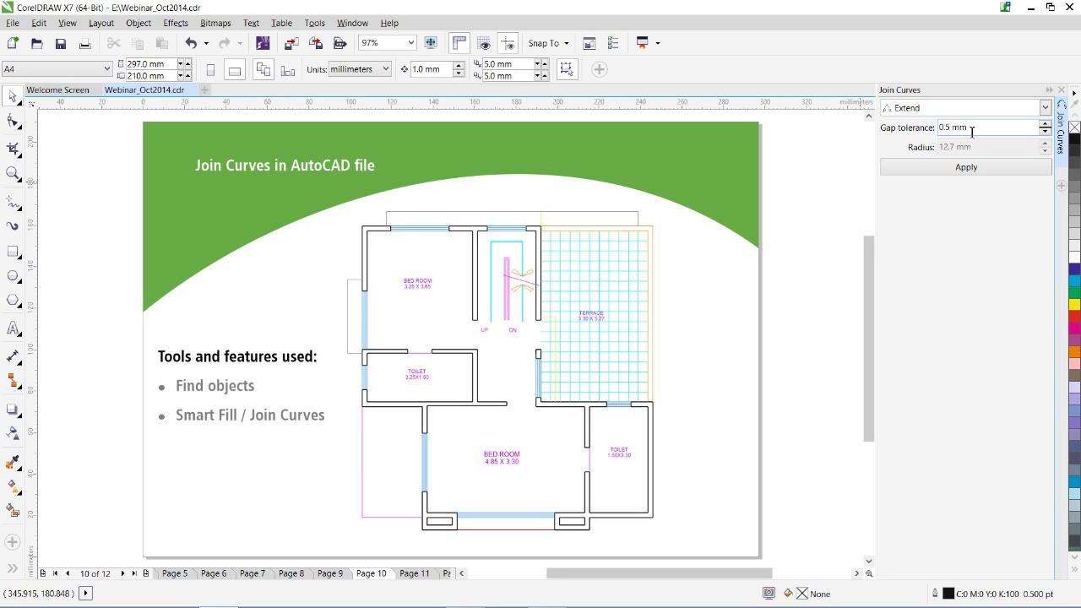
pyautogui.click(1048, 89)
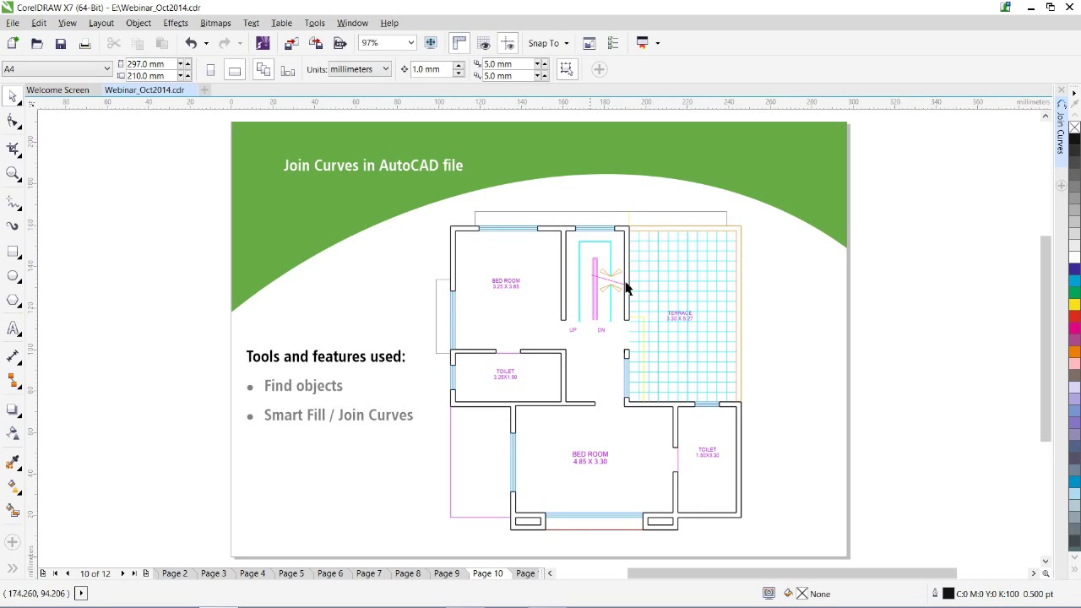
# Select the upper-left bedroom's outer wall line and start an object search for objects matching the current selection.
pyautogui.click(453, 256)
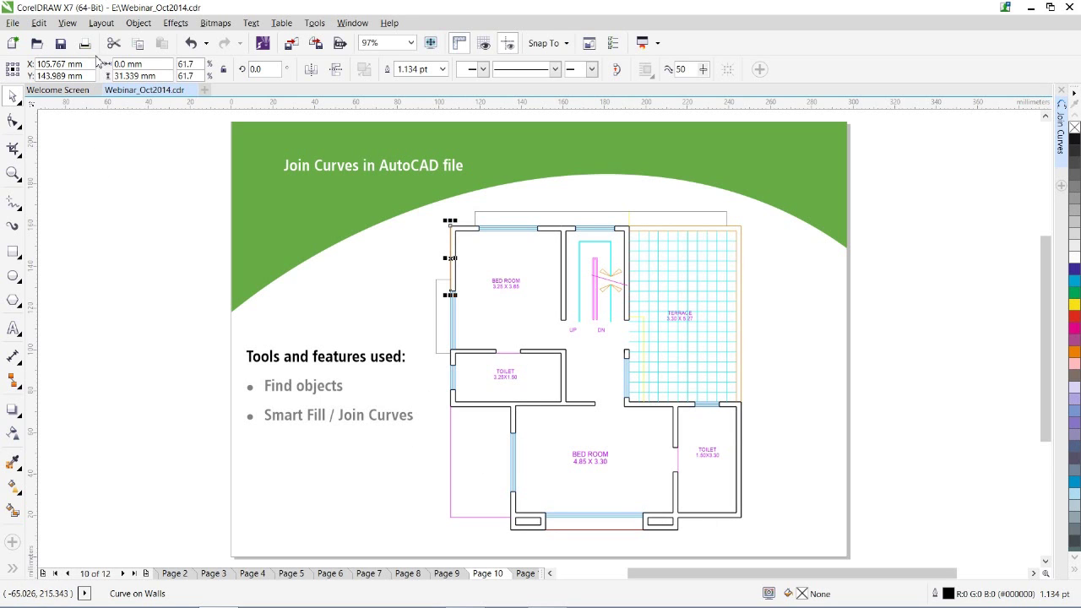
pyautogui.click(44, 27)
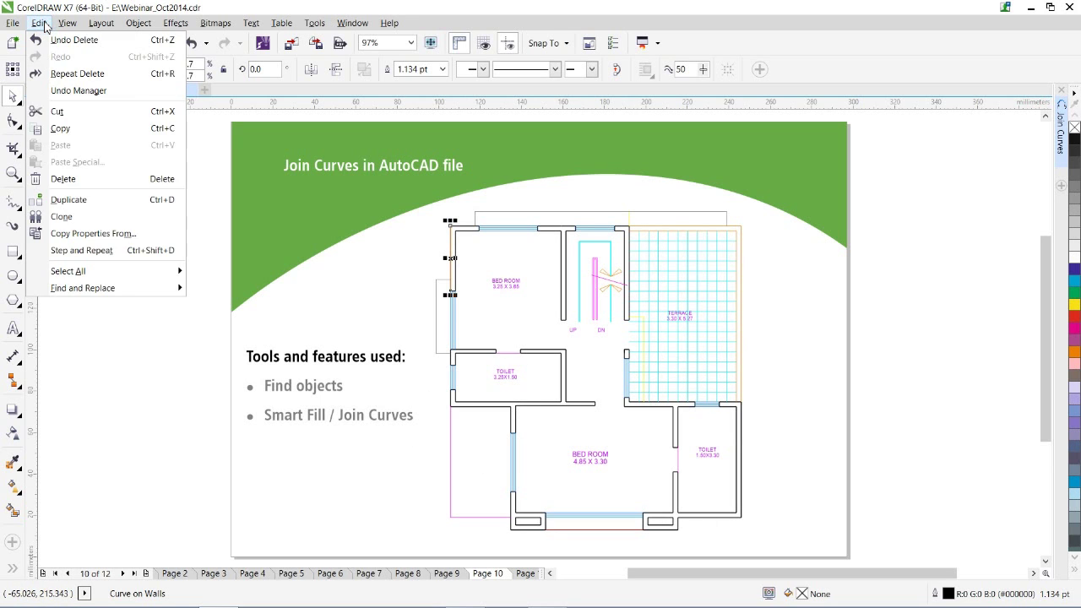
pyautogui.moveTo(89, 293)
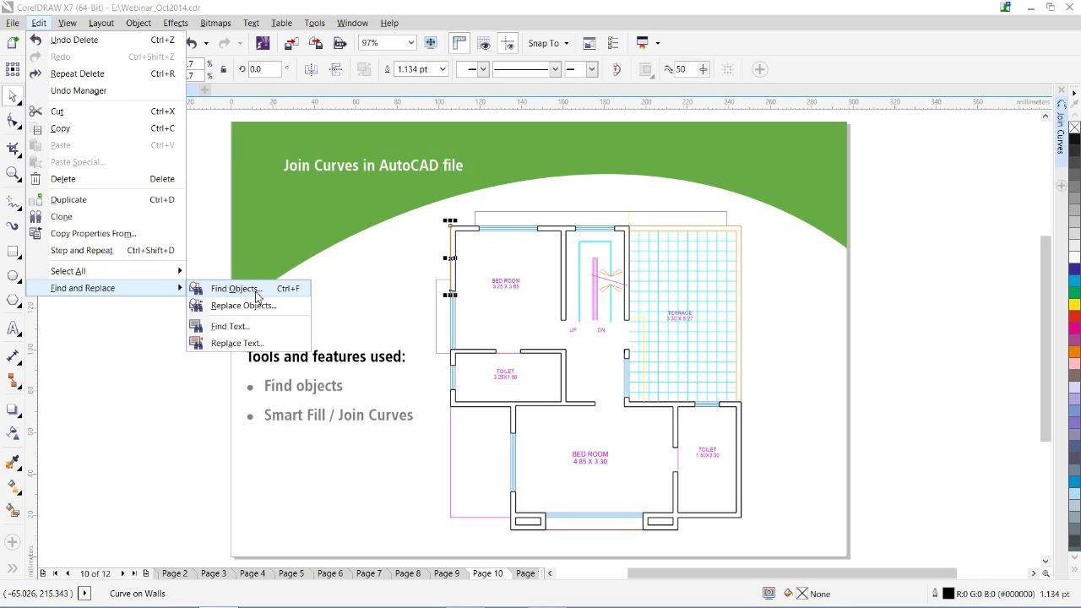
pyautogui.click(237, 288)
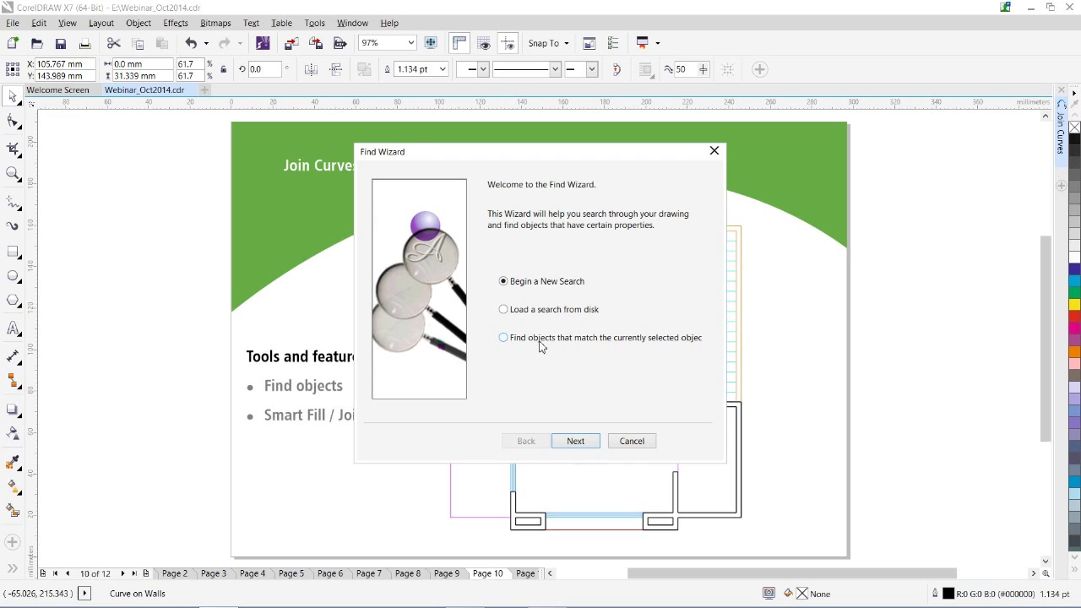
pyautogui.click(504, 337)
pyautogui.click(579, 443)
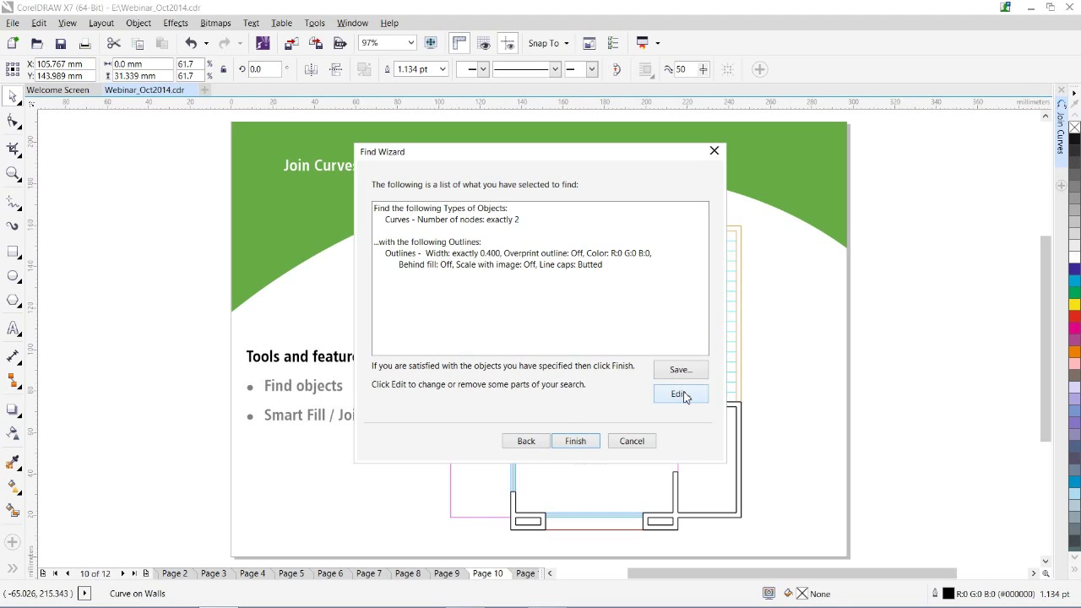
pyautogui.moveTo(626, 160); pyautogui.dragTo(919, 136)
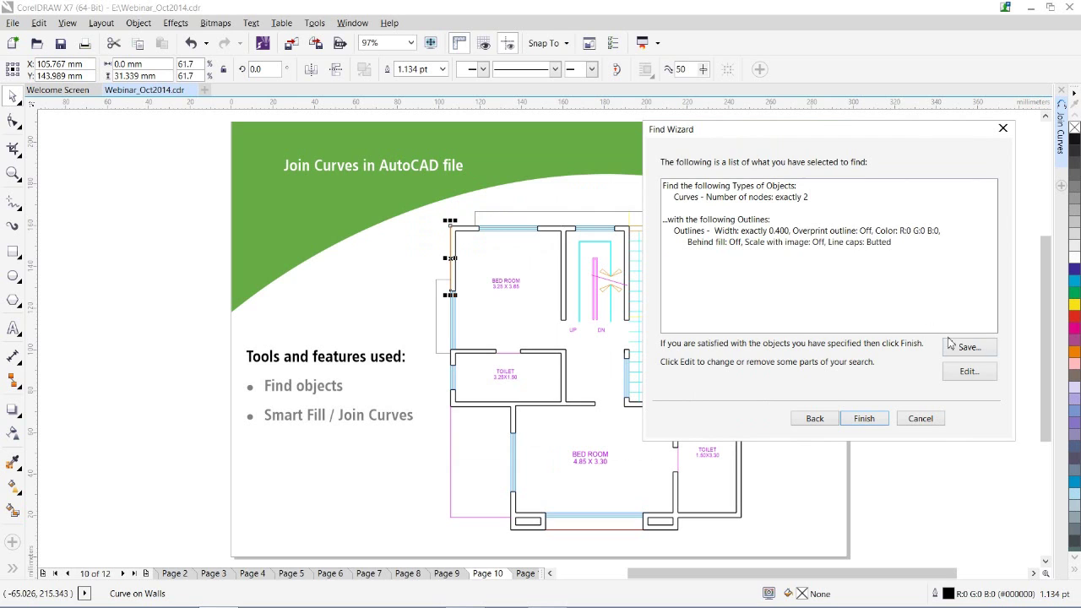
# Edit the search criteria so that curves with matching outline properties are found without the number-of-nodes condition.
pyautogui.click(965, 372)
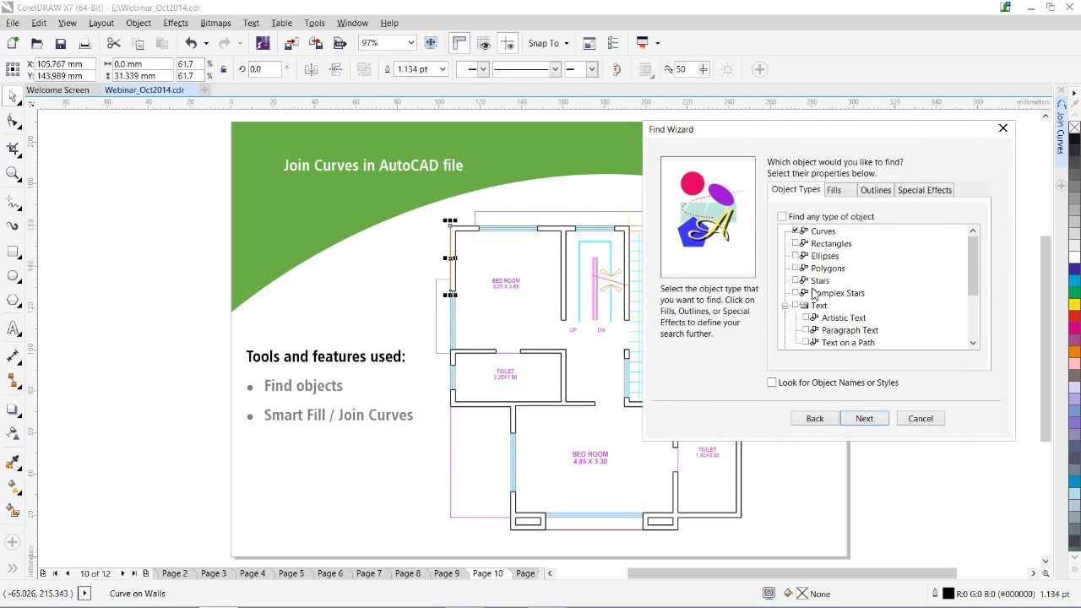
pyautogui.scroll(-4, 977, 256)
pyautogui.scroll(4, 976, 321)
pyautogui.click(834, 191)
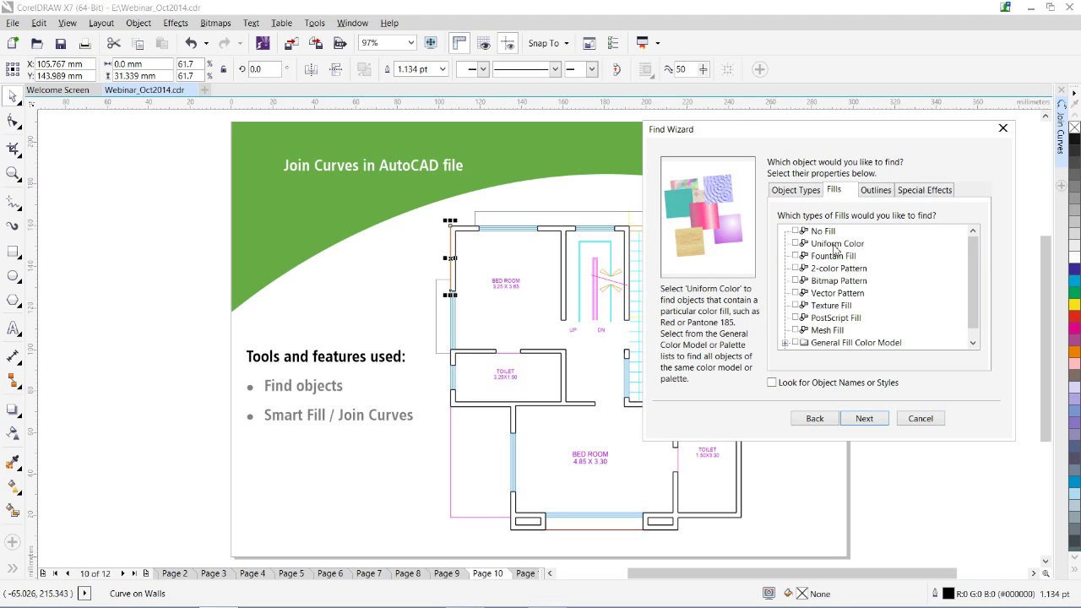
pyautogui.click(877, 191)
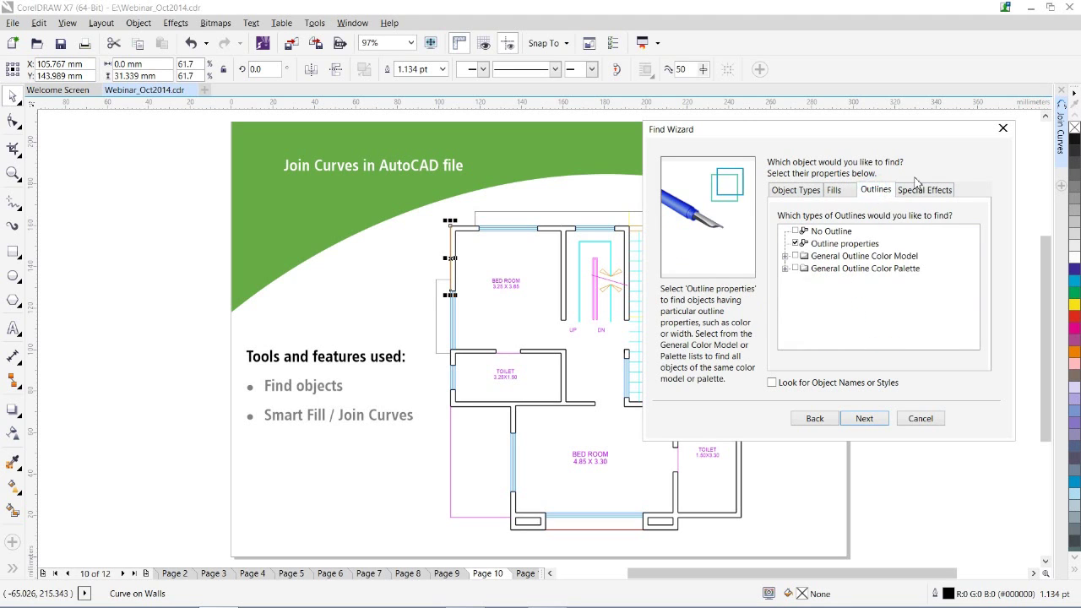
pyautogui.click(793, 244)
pyautogui.click(922, 192)
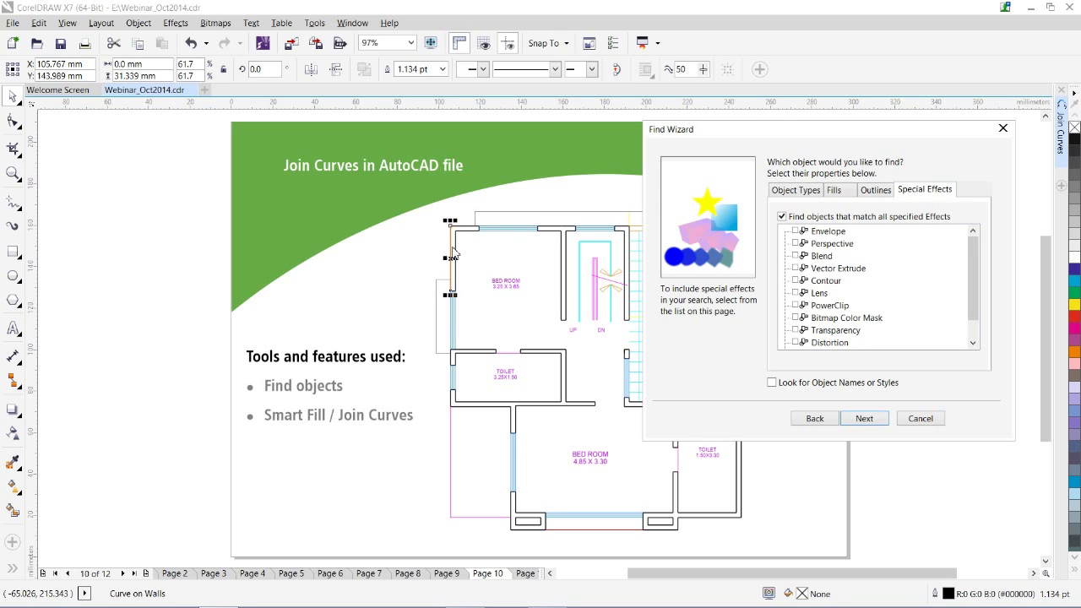
pyautogui.click(864, 418)
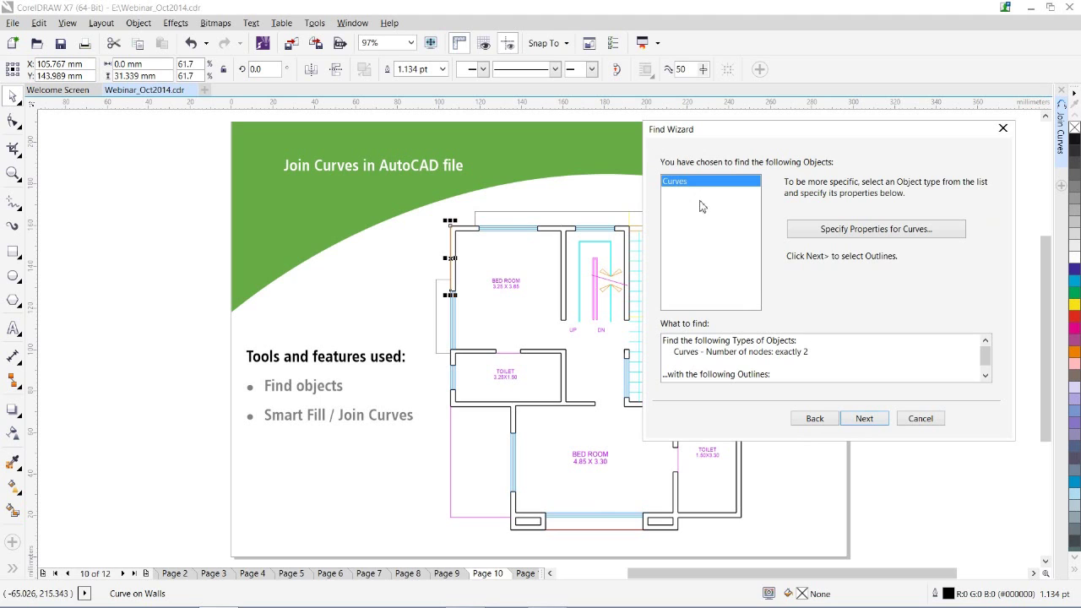
pyautogui.click(843, 231)
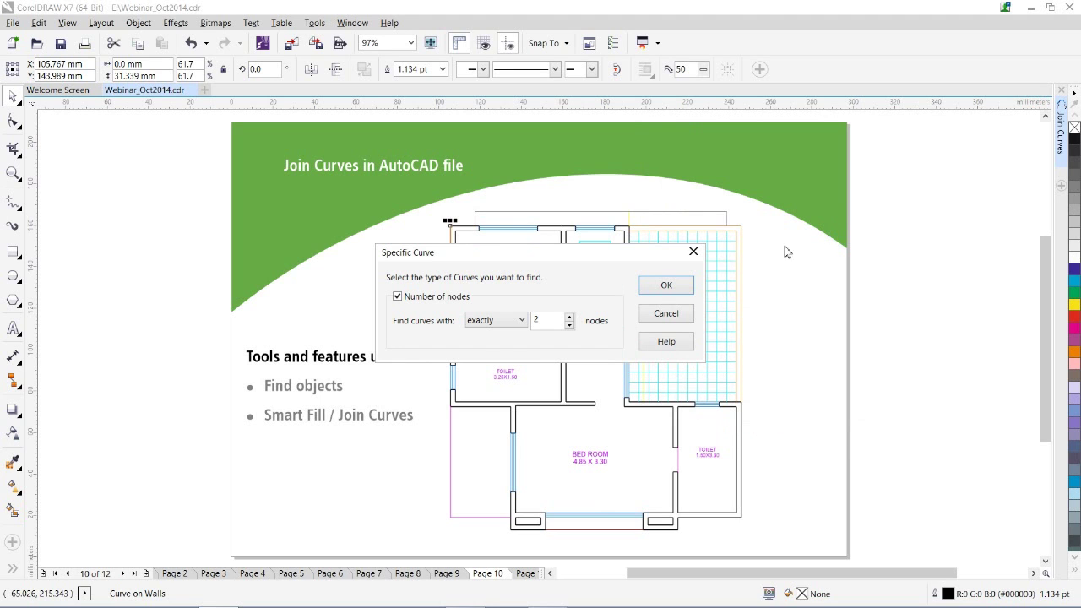
pyautogui.moveTo(501, 252); pyautogui.dragTo(822, 131)
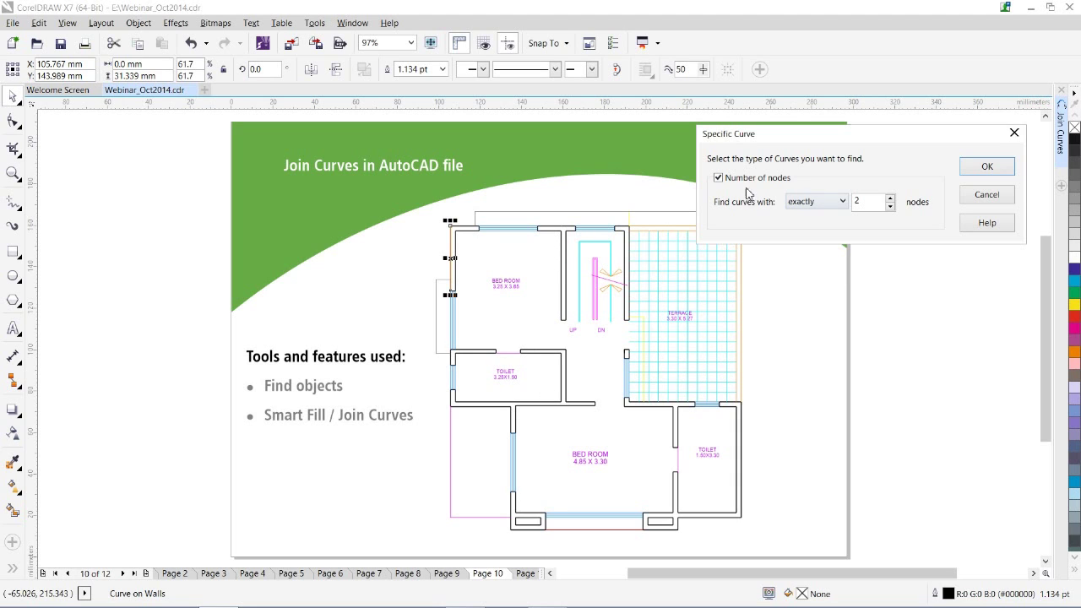
pyautogui.click(719, 180)
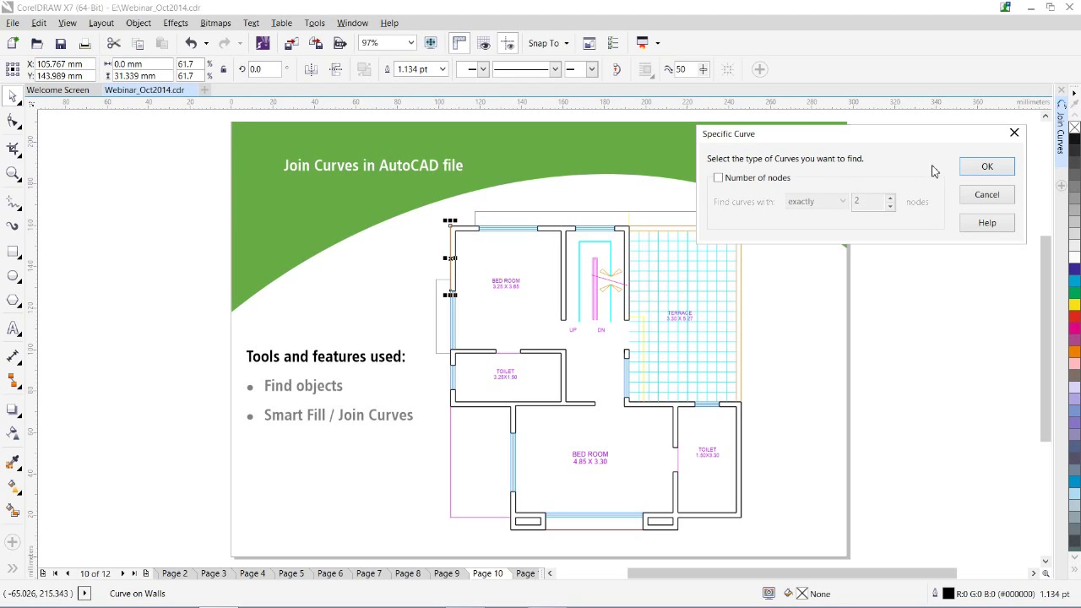
pyautogui.click(987, 167)
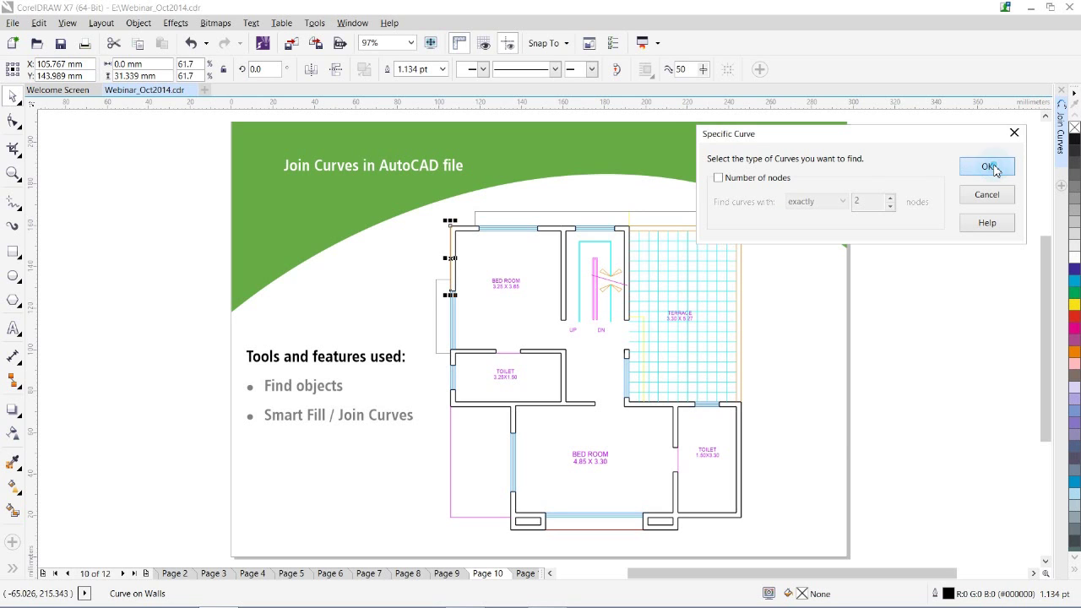
# Finish the search with the exact 0.4 mm black outline criteria kept, and select all matching wall curves.
pyautogui.click(865, 420)
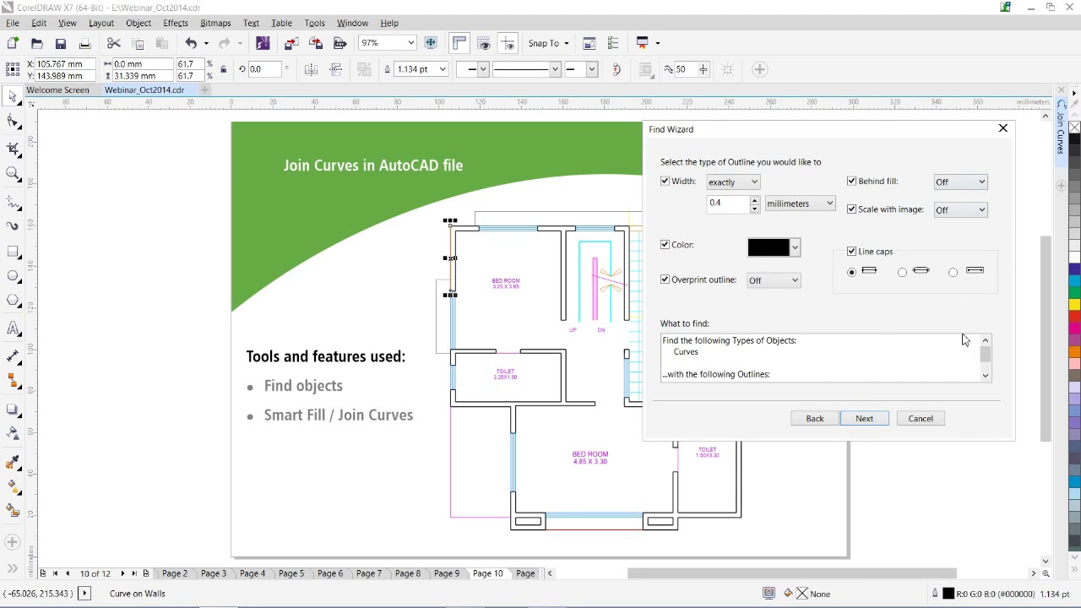
pyautogui.click(862, 420)
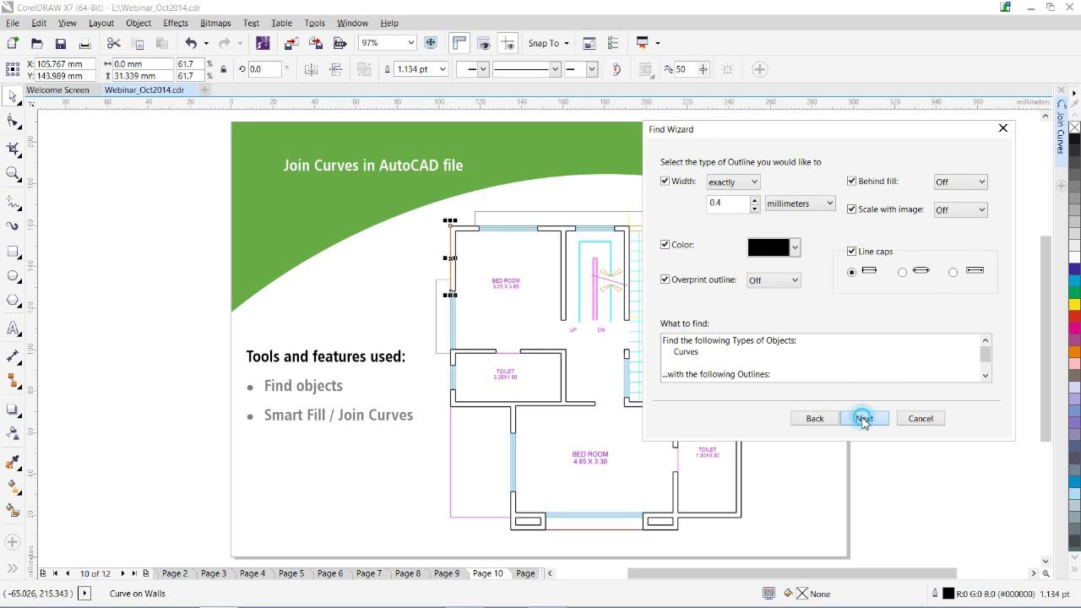
pyautogui.click(864, 420)
pyautogui.moveTo(586, 290)
pyautogui.mouseDown()
pyautogui.moveTo(955, 138)
pyautogui.moveTo(945, 131)
pyautogui.mouseUp()
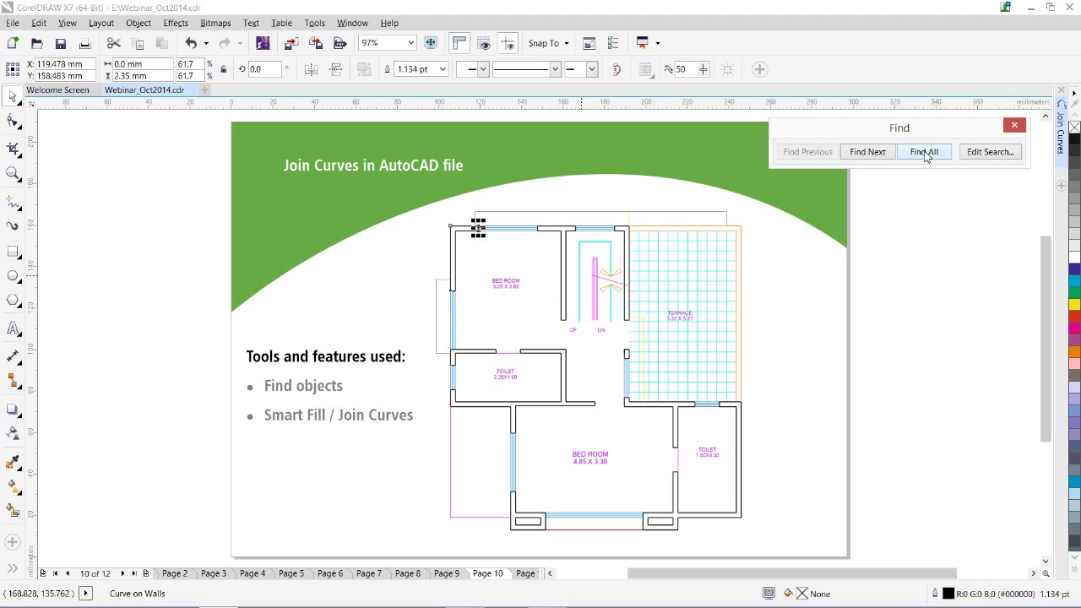
pyautogui.click(925, 152)
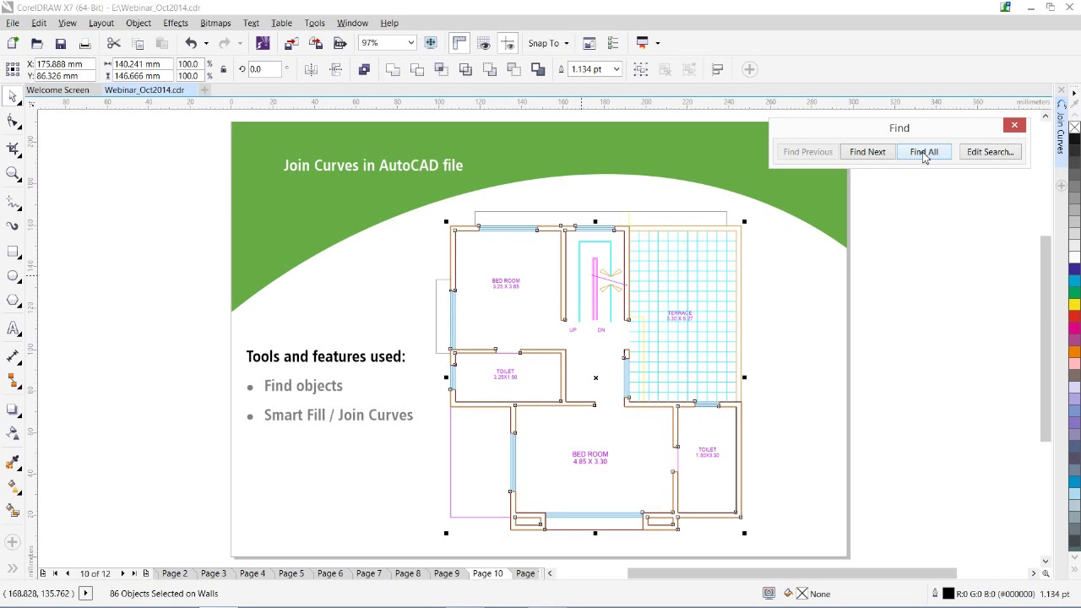
# Try moving the selected wall curves off the right side of the page, undo the move, and close the Find box.
pyautogui.moveTo(596, 379); pyautogui.dragTo(963, 374)
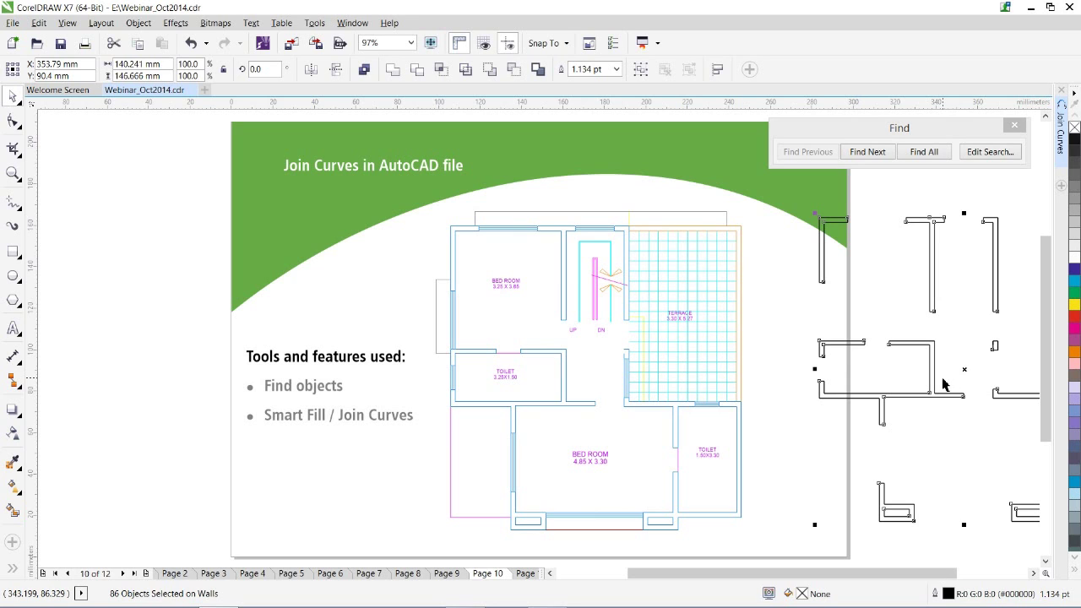
pyautogui.hotkey('ctrl', 'z')
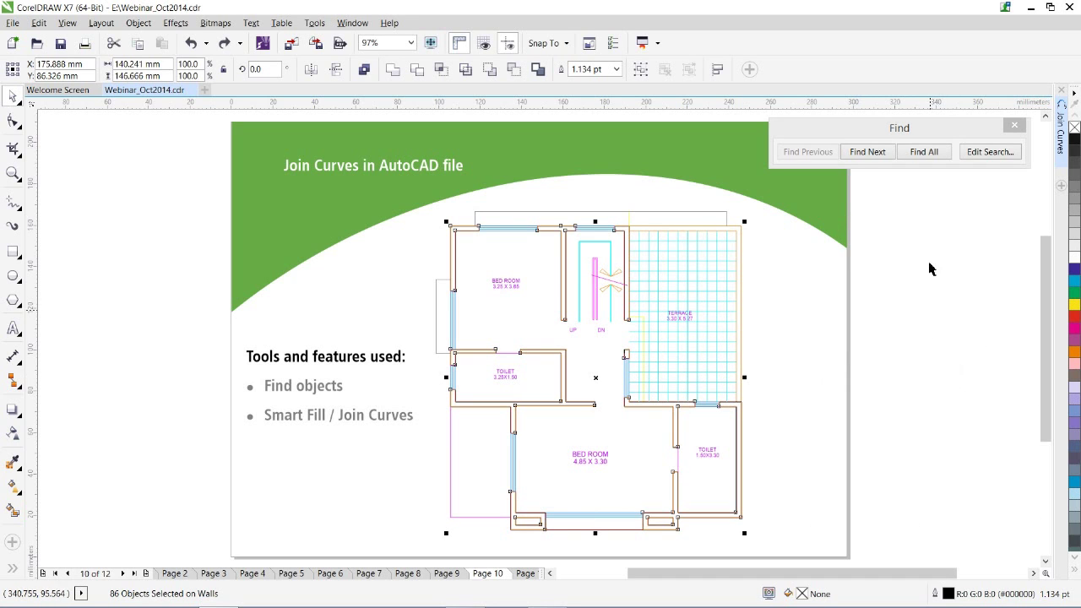
pyautogui.click(1016, 127)
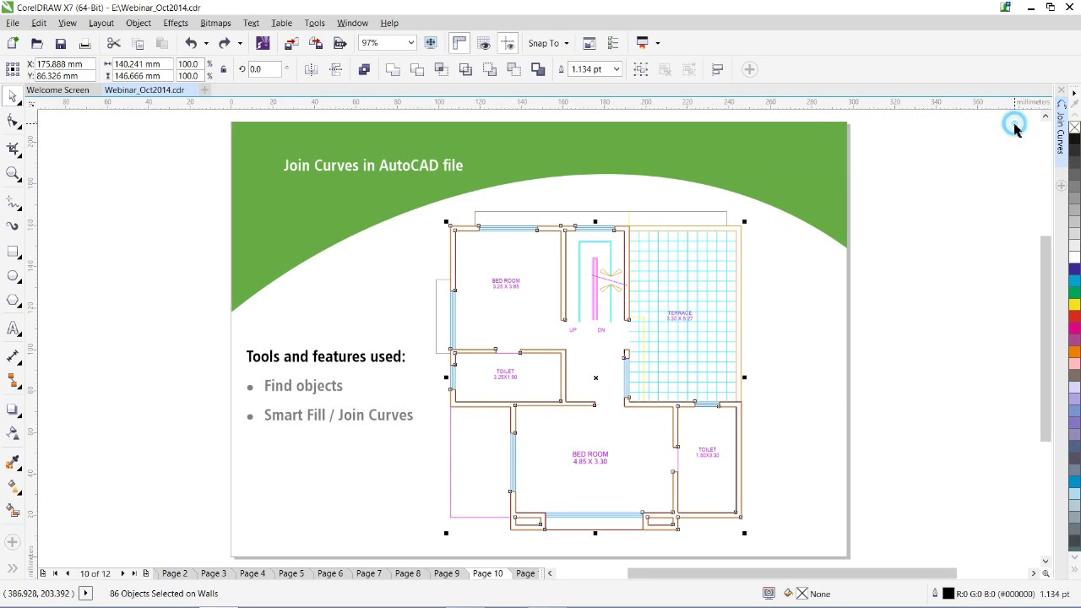
# Join the selected wall curves with Join Curves in Extend mode, using a 0.5 mm gap tolerance.
pyautogui.click(1061, 135)
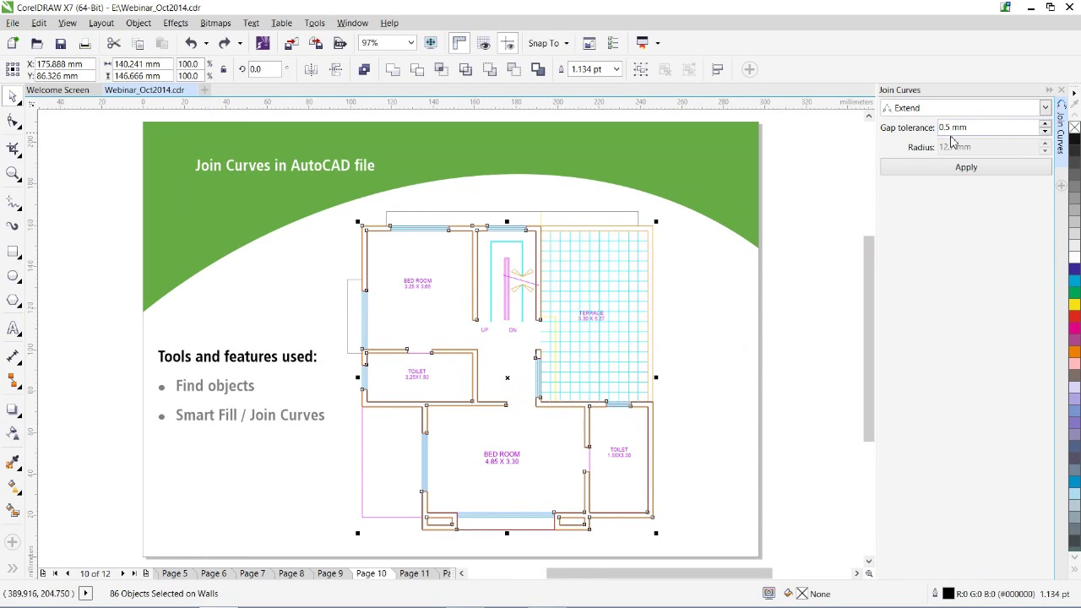
pyautogui.click(978, 128)
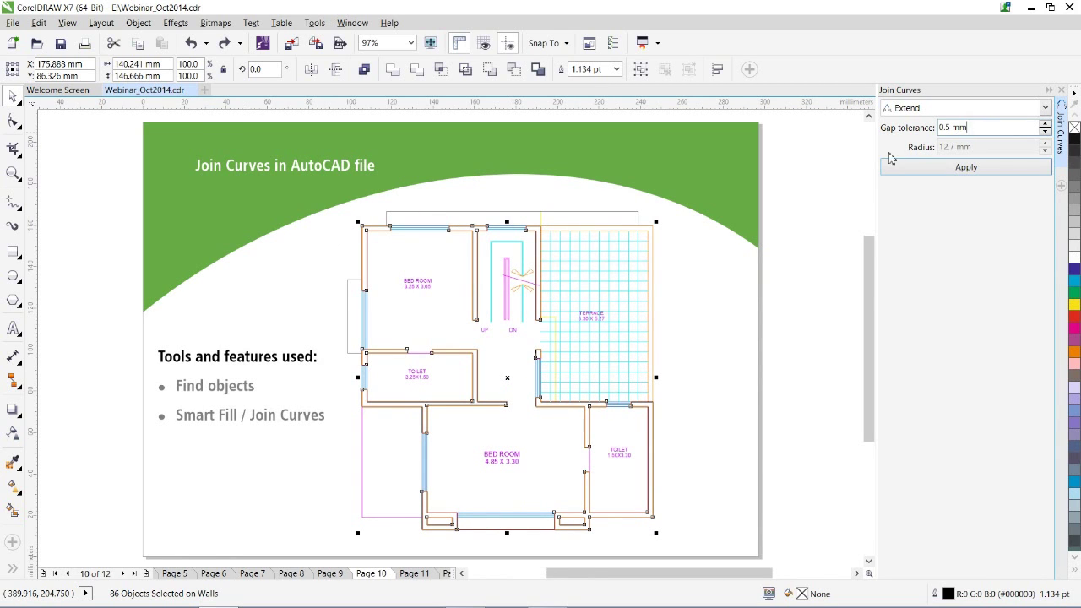
pyautogui.click(13, 173)
pyautogui.moveTo(351, 217); pyautogui.dragTo(422, 262)
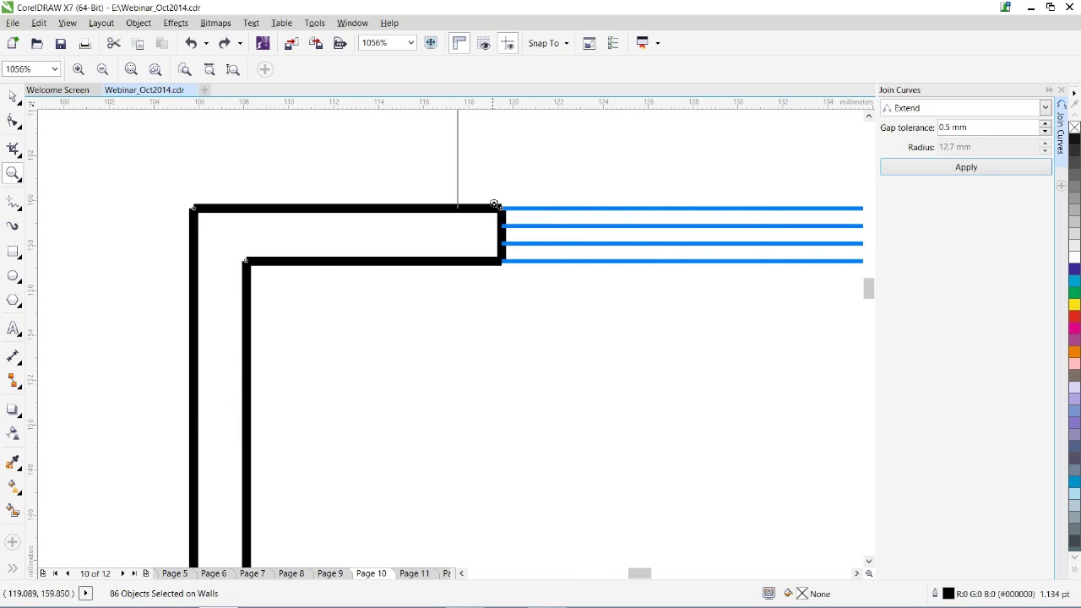
pyautogui.doubleClick(974, 128)
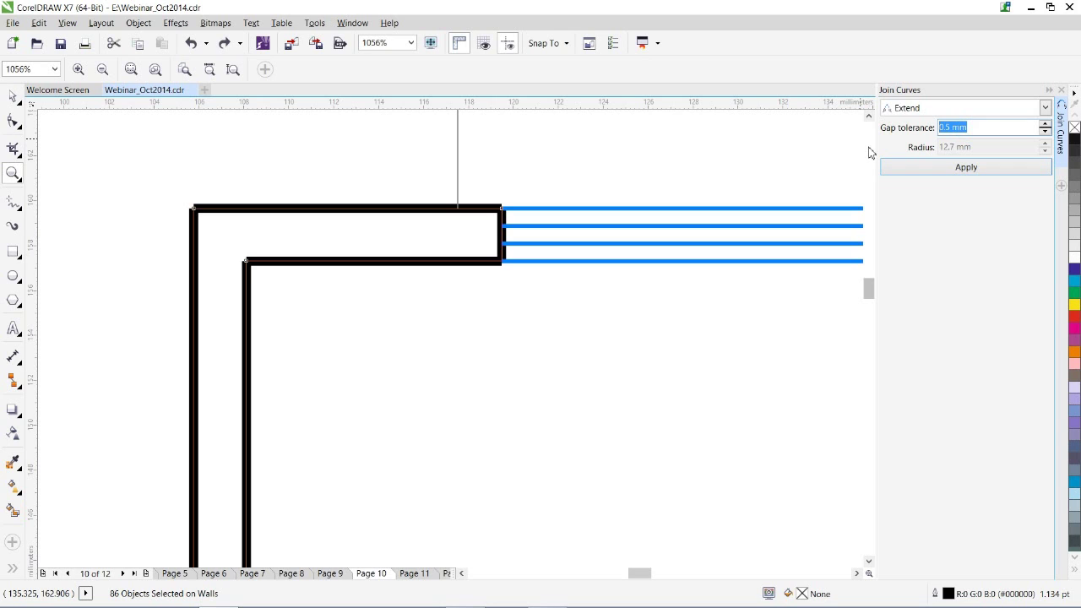
pyautogui.click(954, 170)
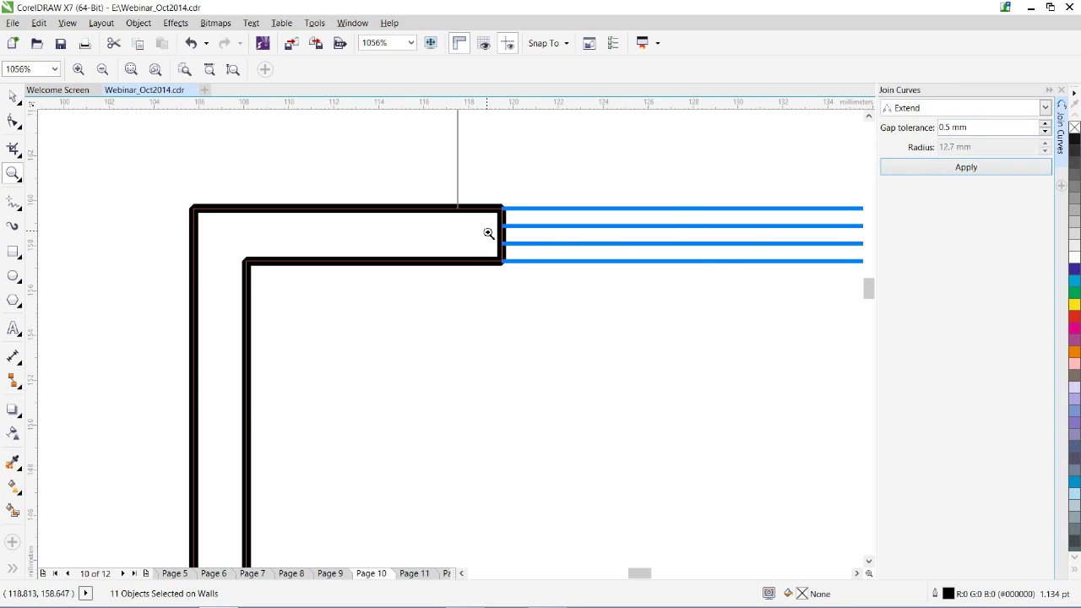
# Move the joined wall shapes over the right edge of the page and examine the closed corner near the lower-left window.
pyautogui.hotkey('shift', 'F4')
pyautogui.click(12, 95)
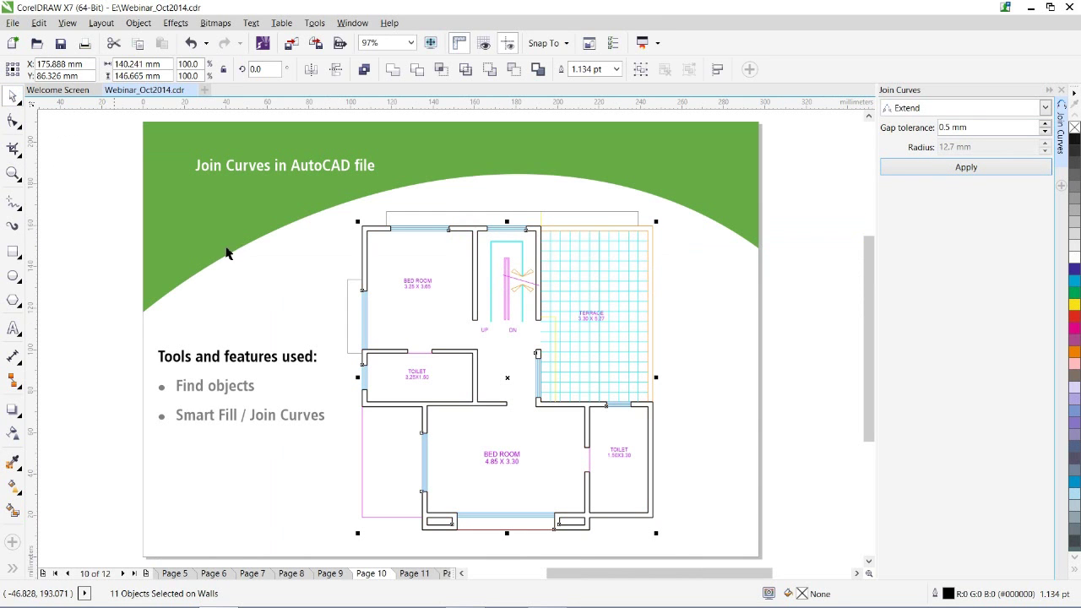
pyautogui.moveTo(511, 380); pyautogui.dragTo(797, 357)
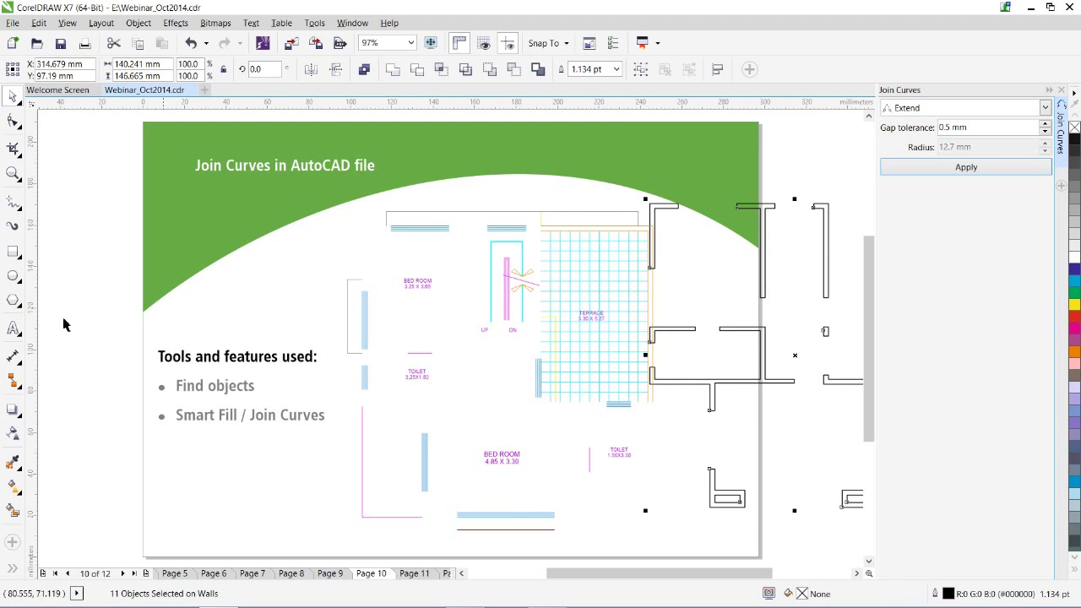
pyautogui.click(12, 172)
pyautogui.moveTo(698, 450); pyautogui.dragTo(755, 515)
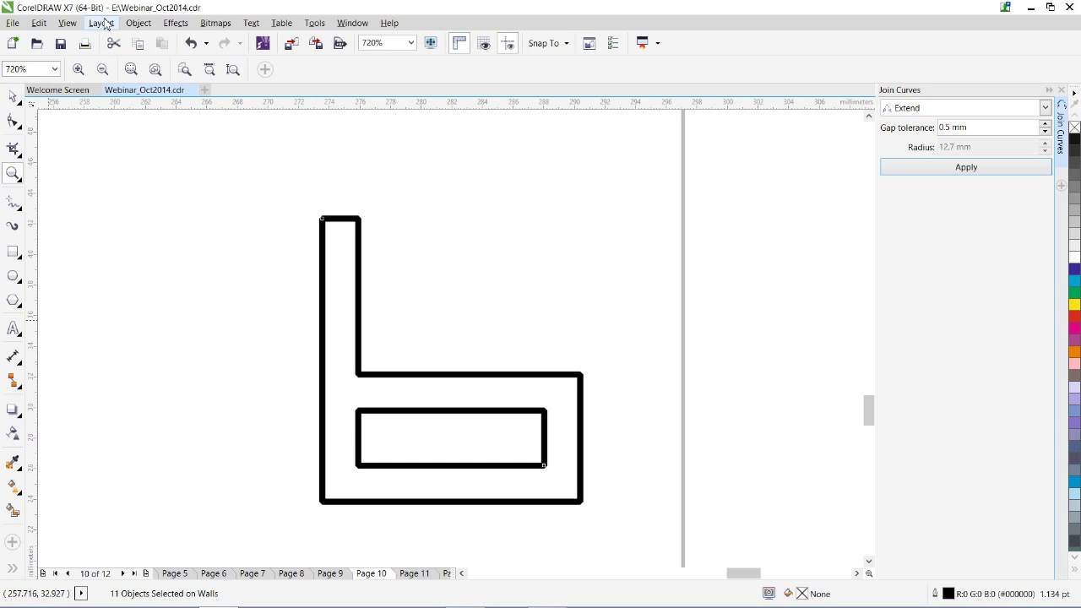
# Combine the joined wall shapes into one object, fill it red (C:0 M:100 Y:100 K:0) and remove its outline.
pyautogui.click(137, 23)
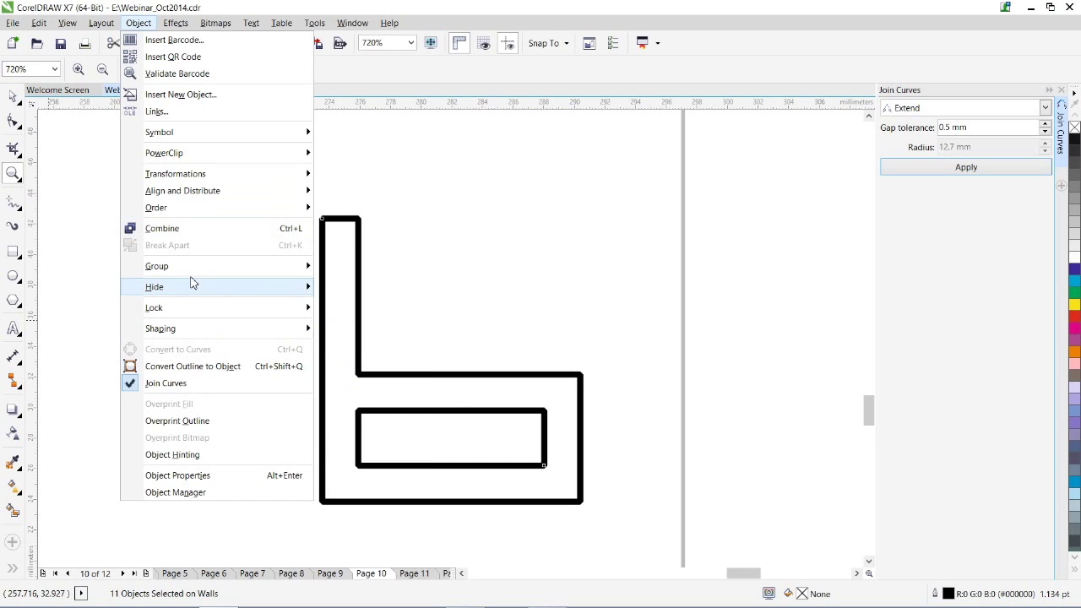
pyautogui.moveTo(193, 283)
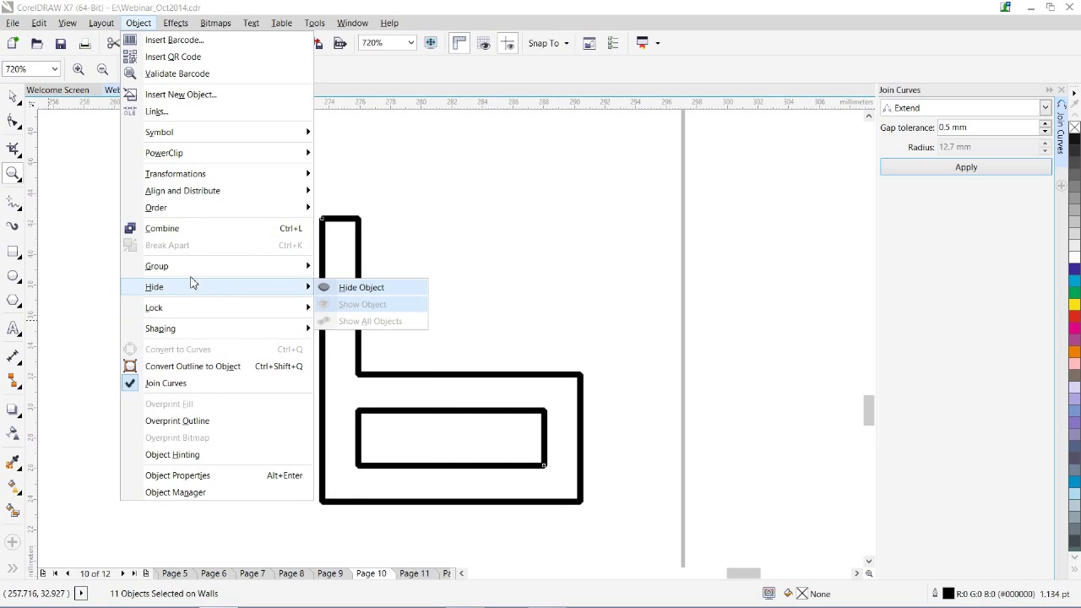
pyautogui.click(247, 232)
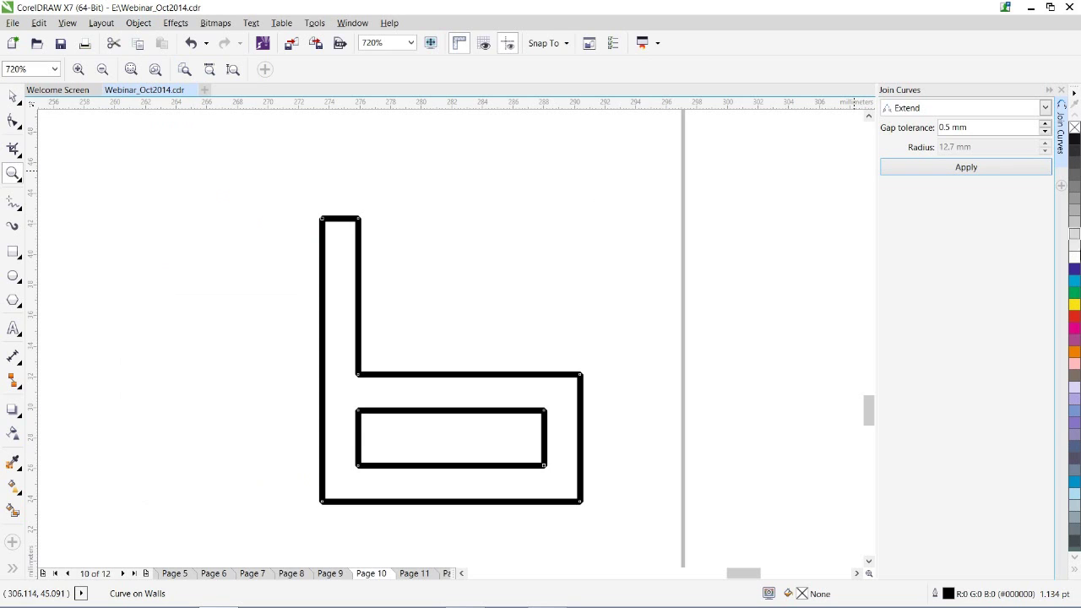
pyautogui.click(1074, 319)
pyautogui.rightClick(1074, 126)
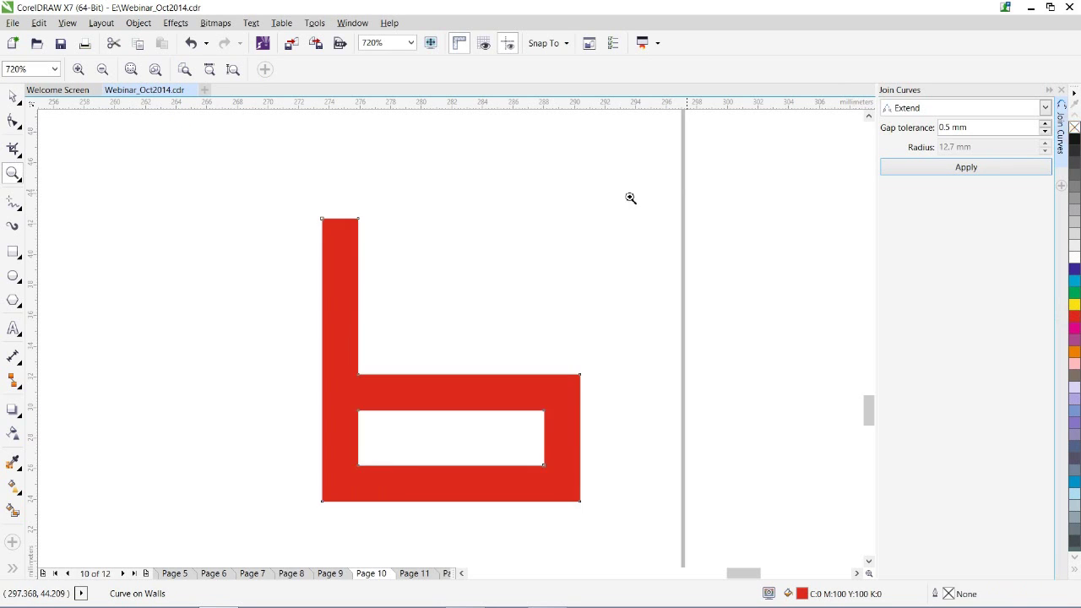
pyautogui.rightClick(309, 227)
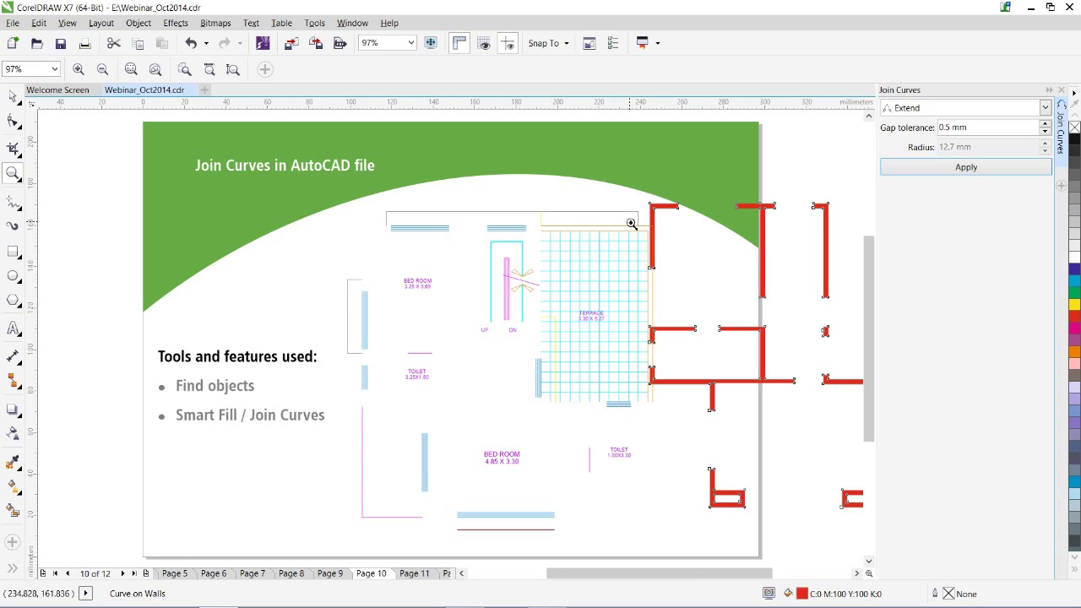
# Undo the fill and outline changes, the combining and the move of the wall shapes.
pyautogui.hotkey('ctrl', 'z')
pyautogui.hotkey('ctrl', 'z')
pyautogui.hotkey('ctrl', 'z')
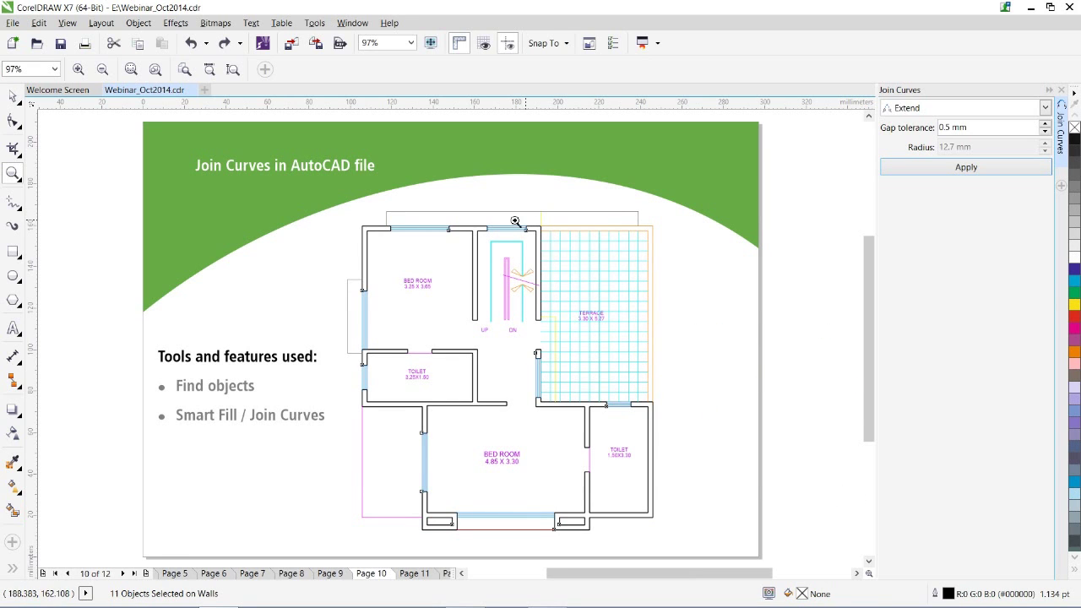
# Select a vertical cyan grid line on the terrace and start a search for objects matching the current selection.
pyautogui.click(684, 459)
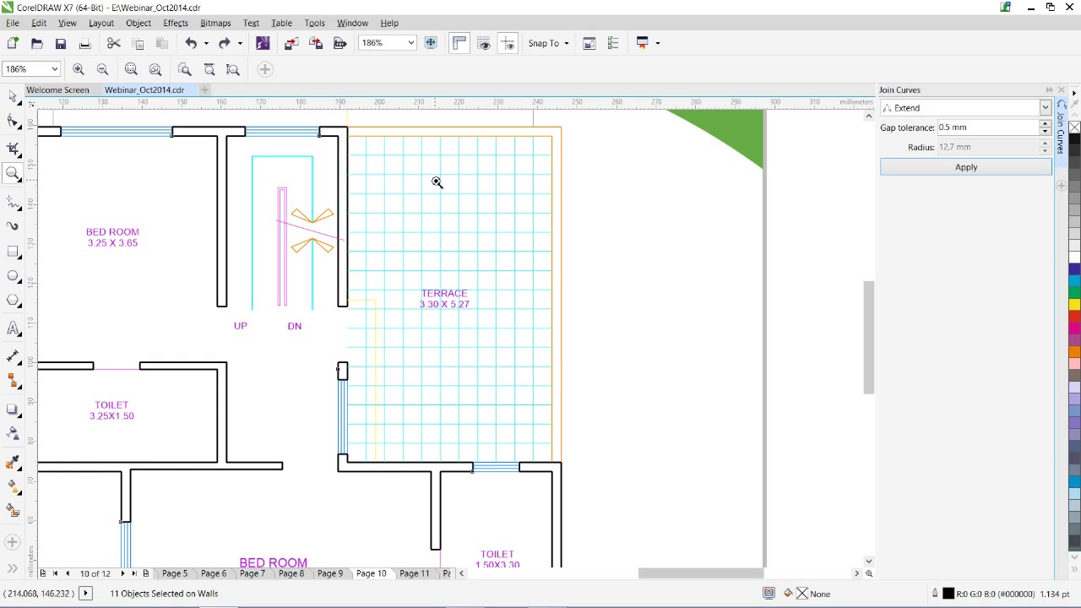
pyautogui.click(13, 95)
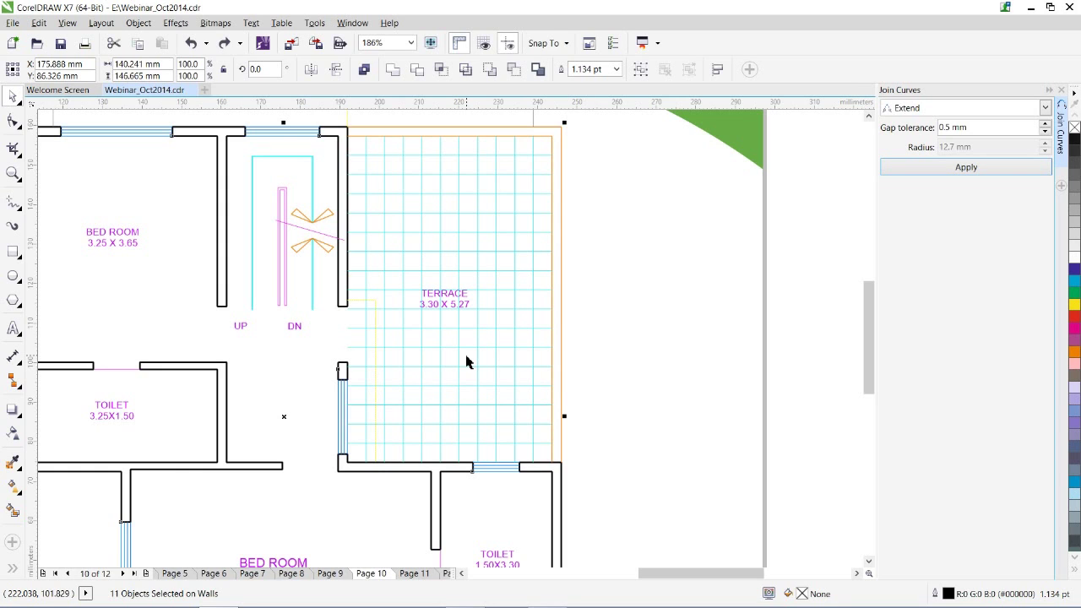
pyautogui.click(422, 247)
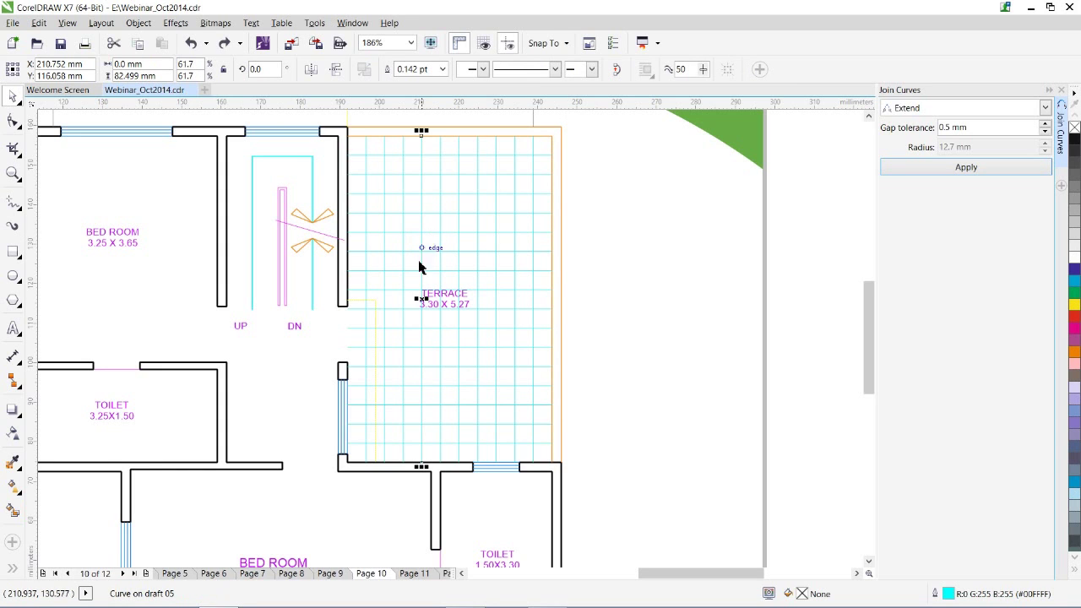
pyautogui.click(39, 24)
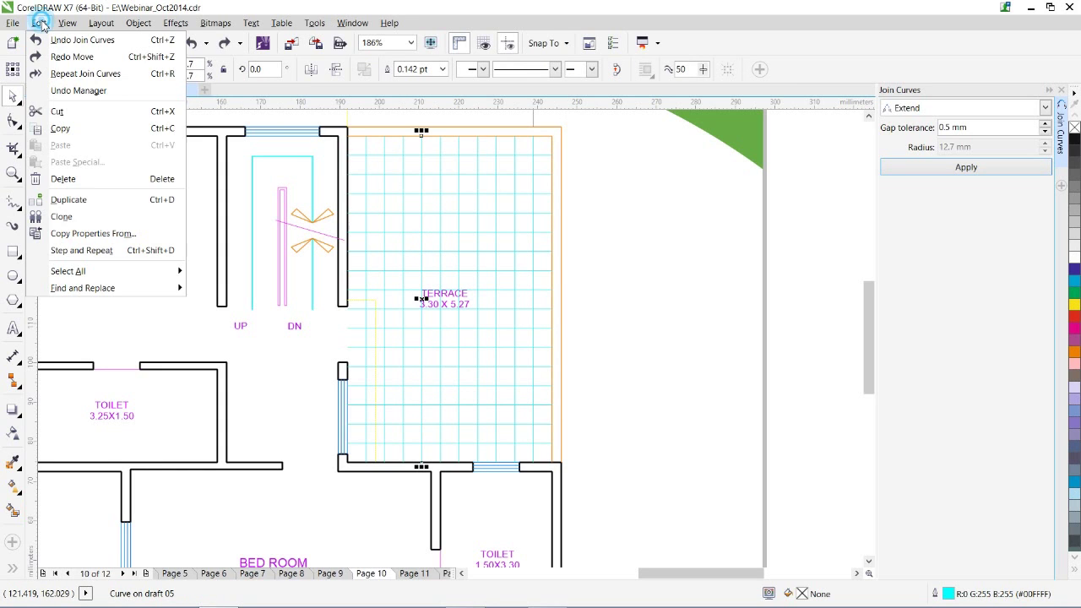
pyautogui.moveTo(85, 288)
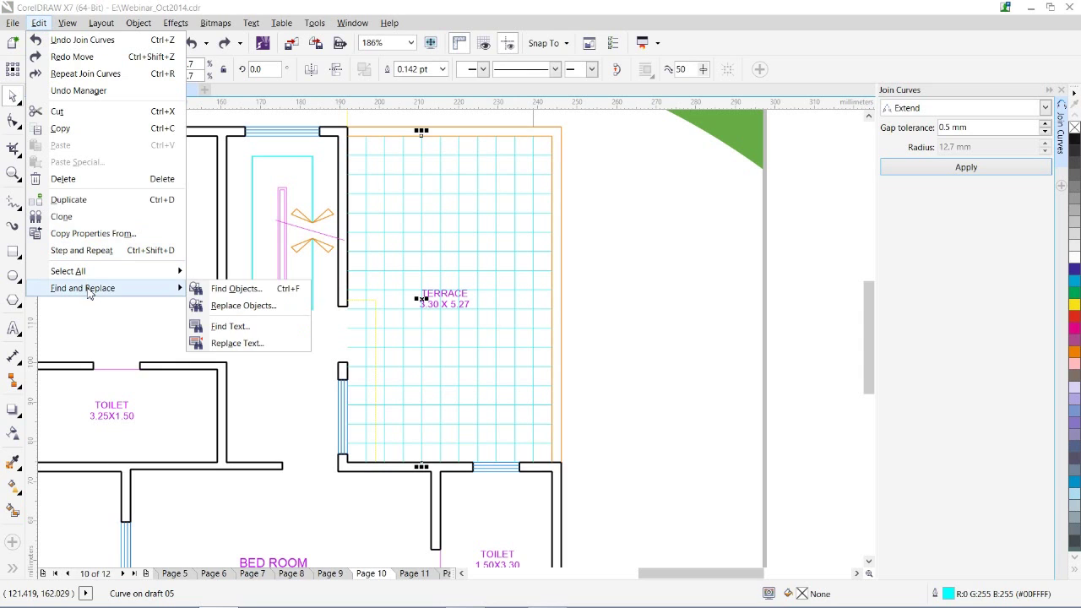
pyautogui.click(246, 290)
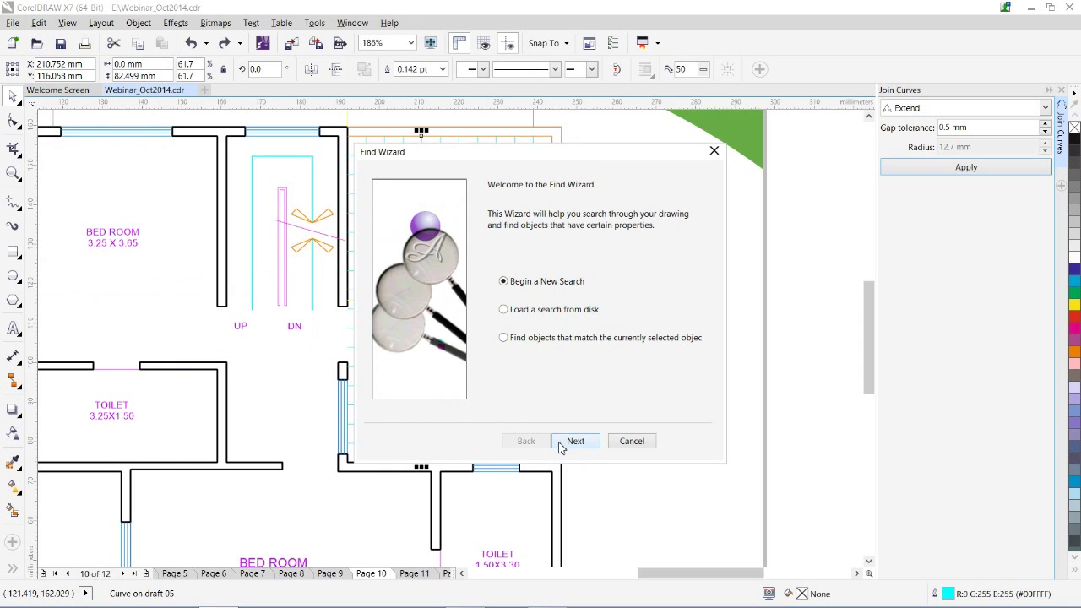
pyautogui.click(514, 338)
pyautogui.click(575, 441)
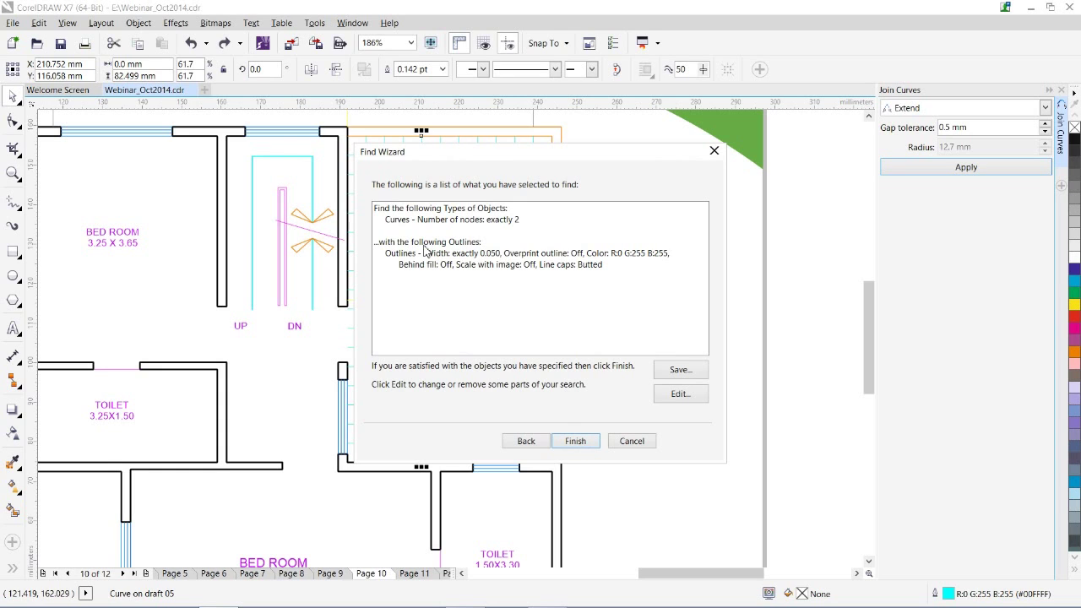
# Finish the search with the two-node and exact 0.050 cyan outline criteria, select all matching curves, and close the Find box.
pyautogui.click(577, 444)
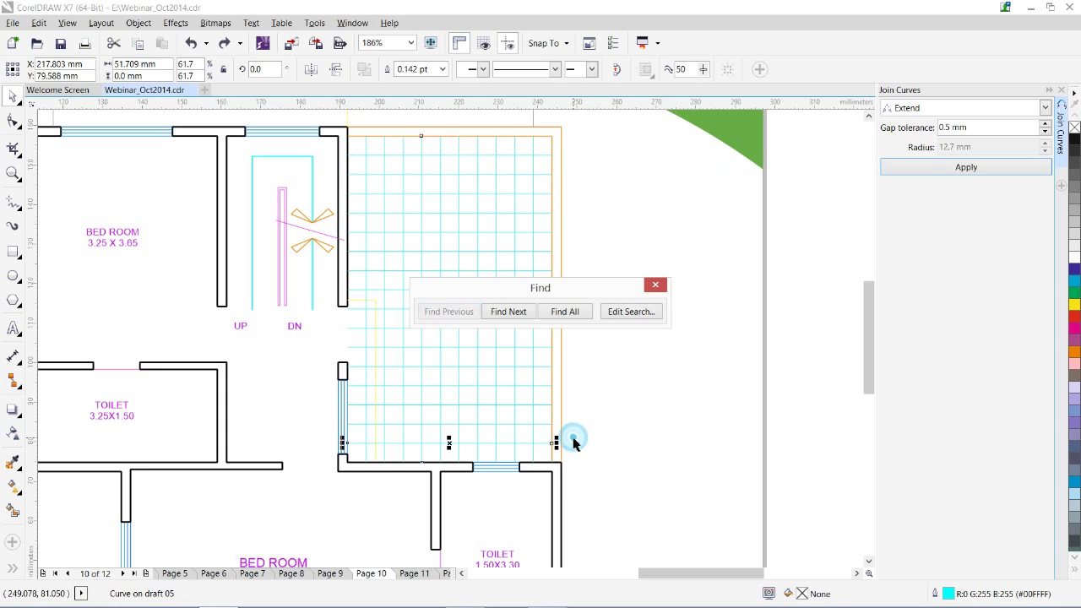
pyautogui.click(565, 311)
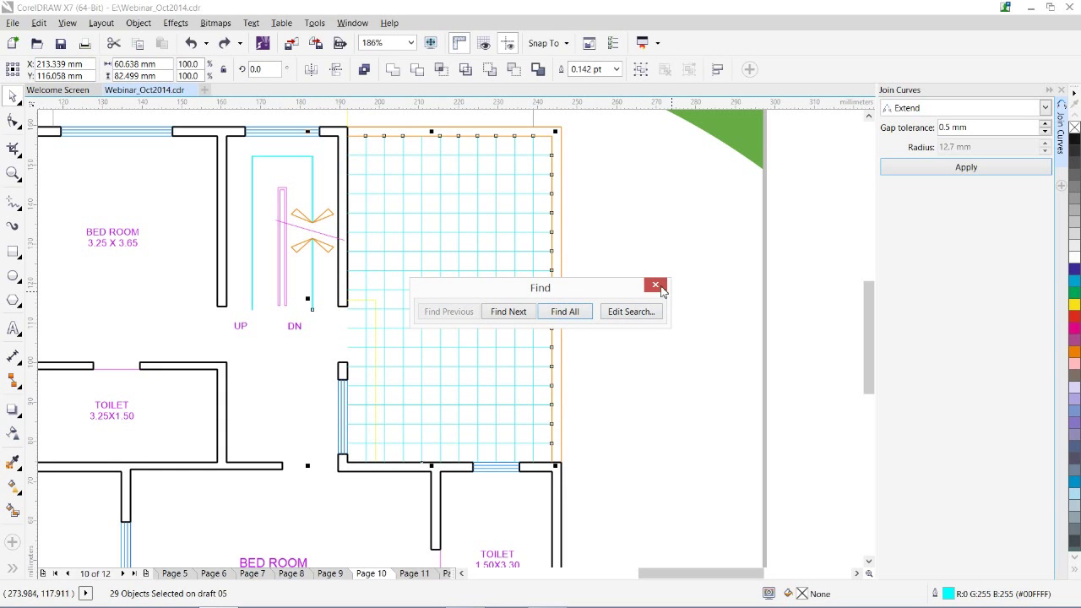
pyautogui.click(656, 286)
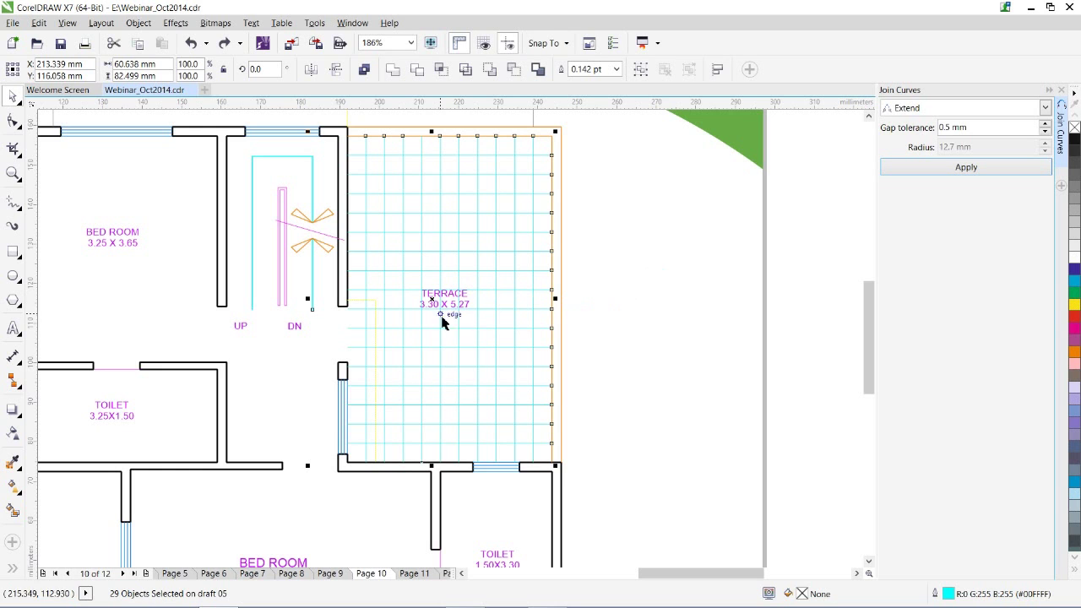
# Remove the cyan staircase lines from the selection and delete the remaining terrace grid lines.
pyautogui.moveTo(432, 301); pyautogui.dragTo(719, 312)
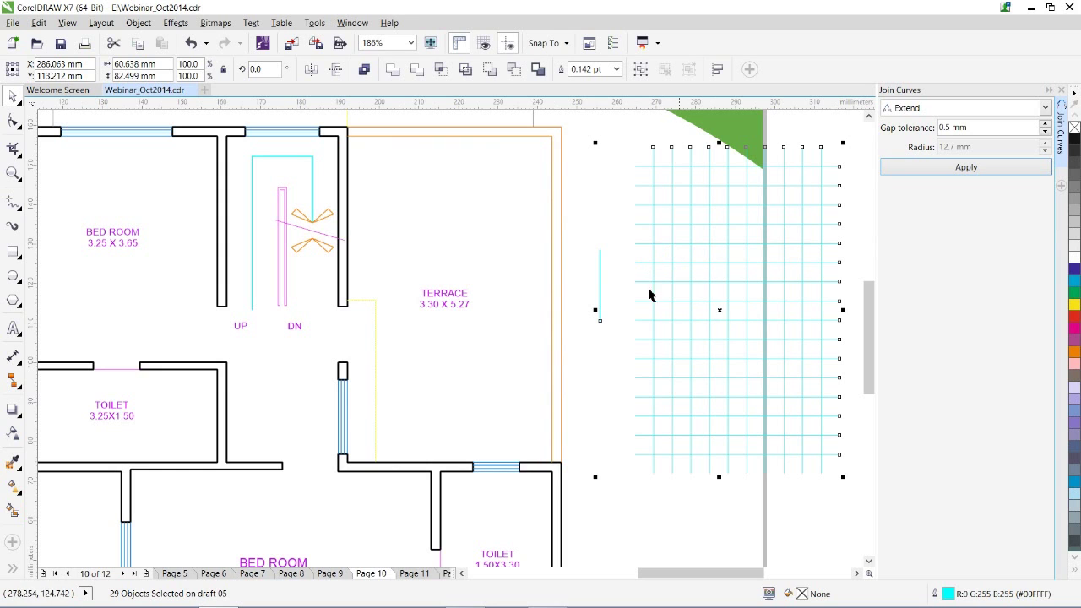
pyautogui.hotkey('ctrl', 'z')
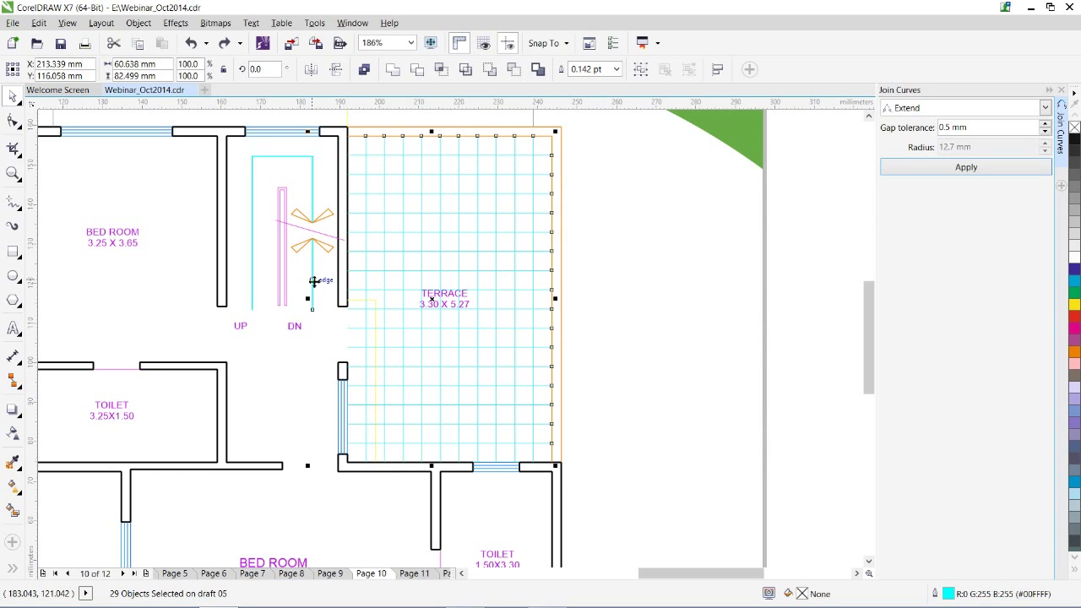
pyautogui.keyDown('shift'); pyautogui.click(313, 281); pyautogui.keyUp('shift')
pyautogui.keyDown('shift'); pyautogui.click(313, 297); pyautogui.keyUp('shift')
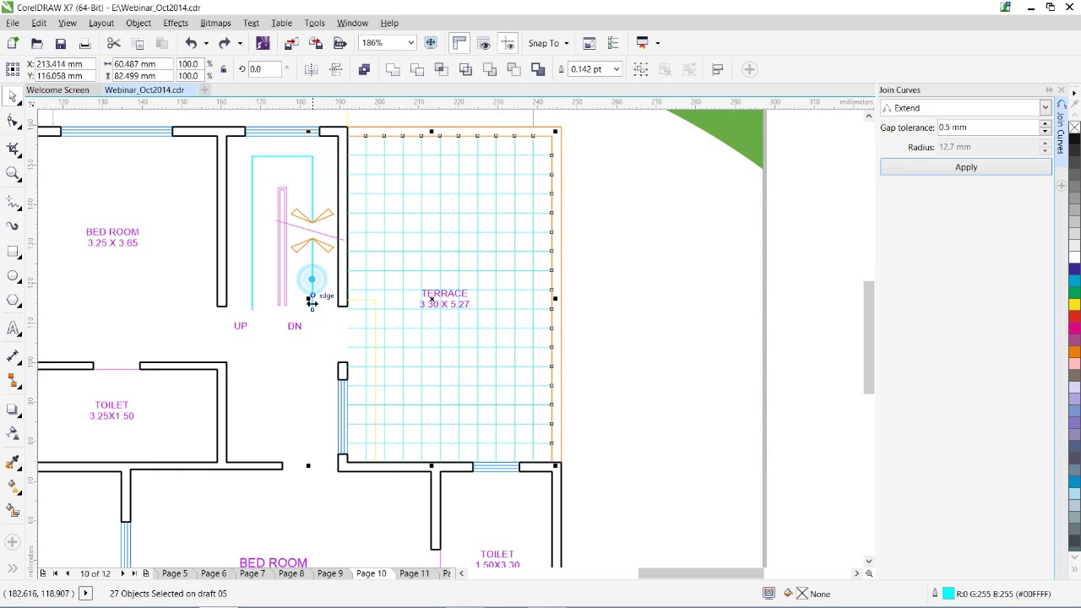
pyautogui.moveTo(433, 299); pyautogui.dragTo(565, 312)
pyautogui.press('Escape')
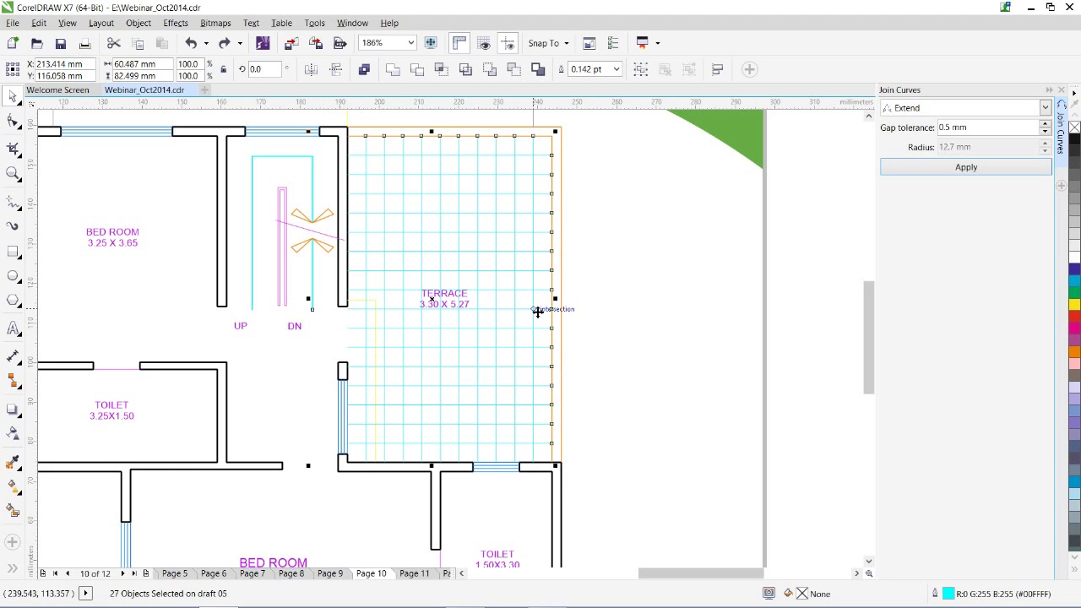
pyautogui.press('Delete')
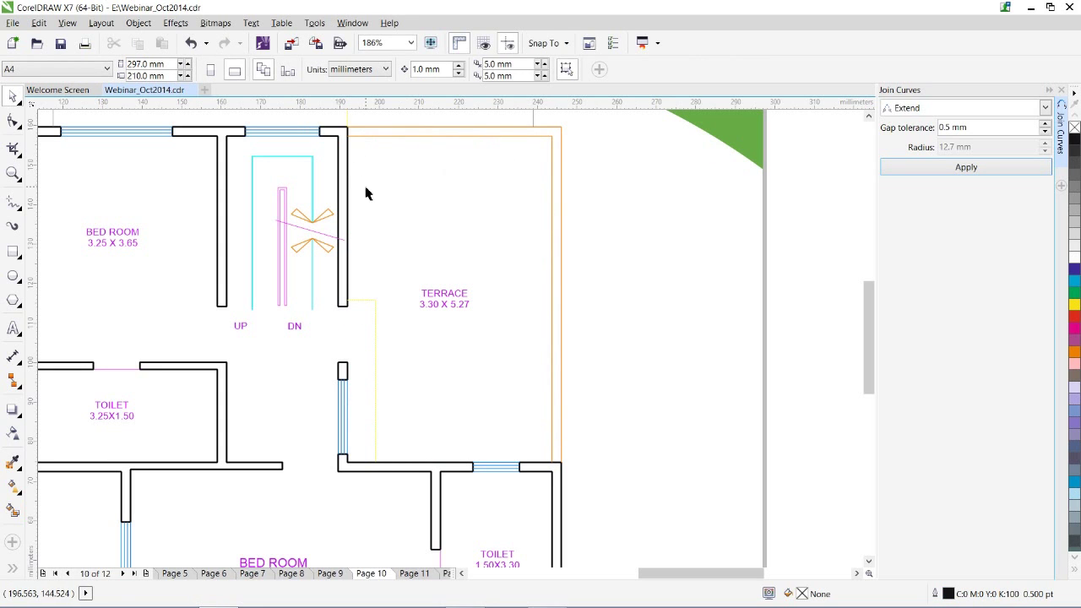
pyautogui.click(13, 173)
pyautogui.rightClick(224, 236)
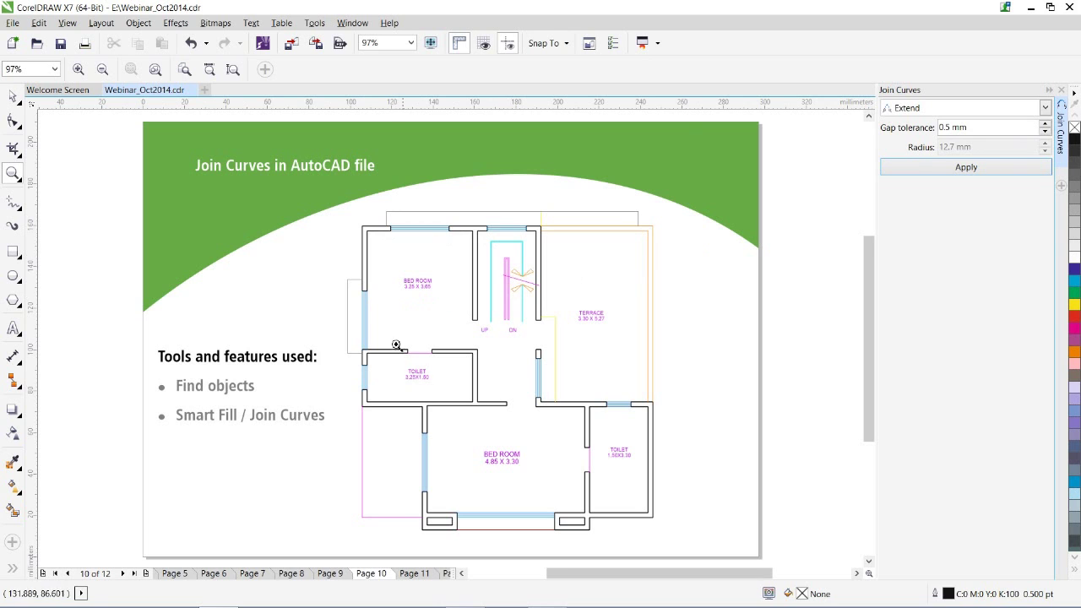
# On page 11, add the artistic text "Chocolate" below the feature list and enlarge it to about 97.65 pt.
pyautogui.moveTo(396, 603)
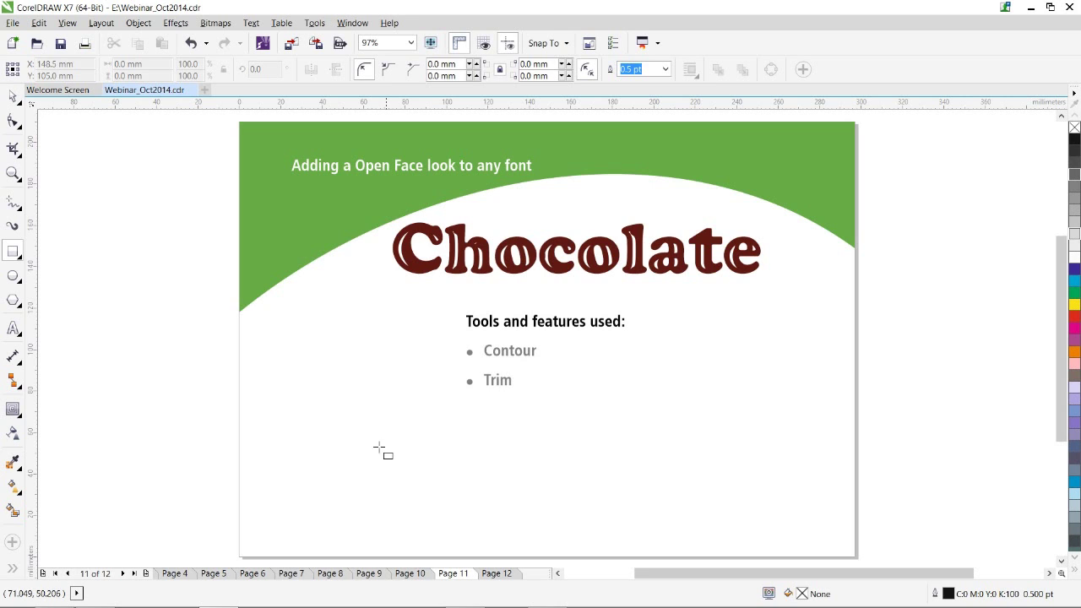
pyautogui.click(12, 328)
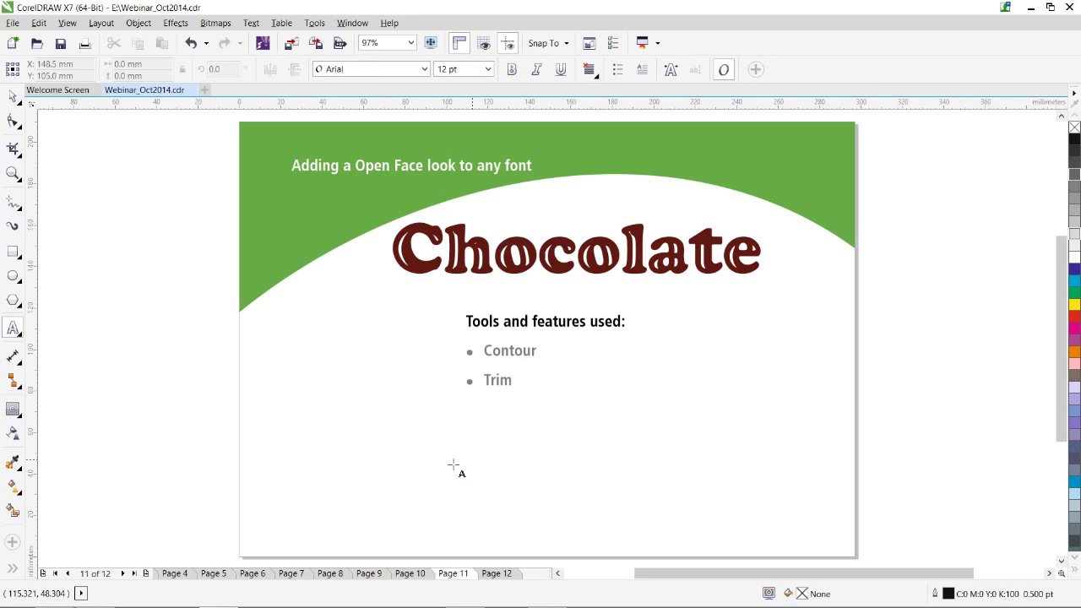
pyautogui.click(405, 441)
pyautogui.write('Chocolate')
pyautogui.click(14, 98)
pyautogui.moveTo(488, 445); pyautogui.dragTo(710, 482)
# Set the new "Chocolate" text's font to Cooper Black and move it up and left, just beneath the feature list.
pyautogui.click(424, 69)
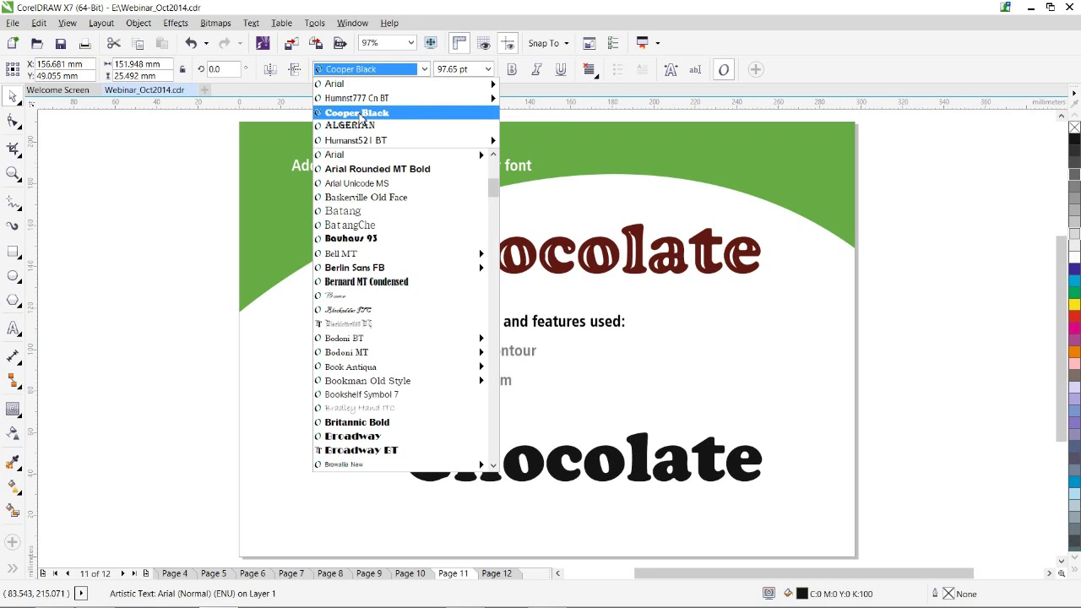
pyautogui.click(361, 113)
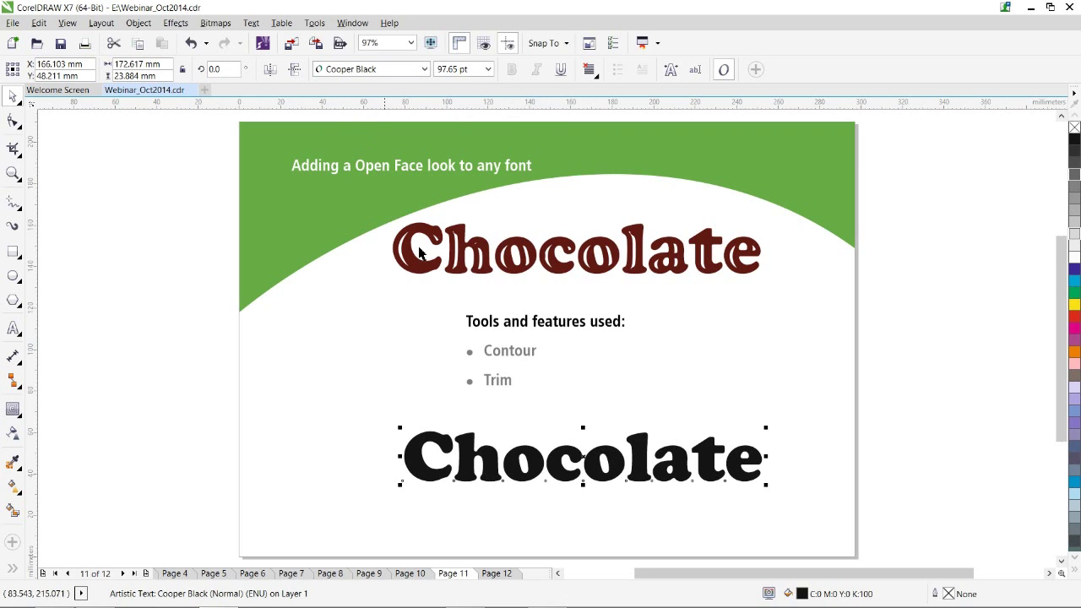
pyautogui.moveTo(460, 439); pyautogui.dragTo(420, 406)
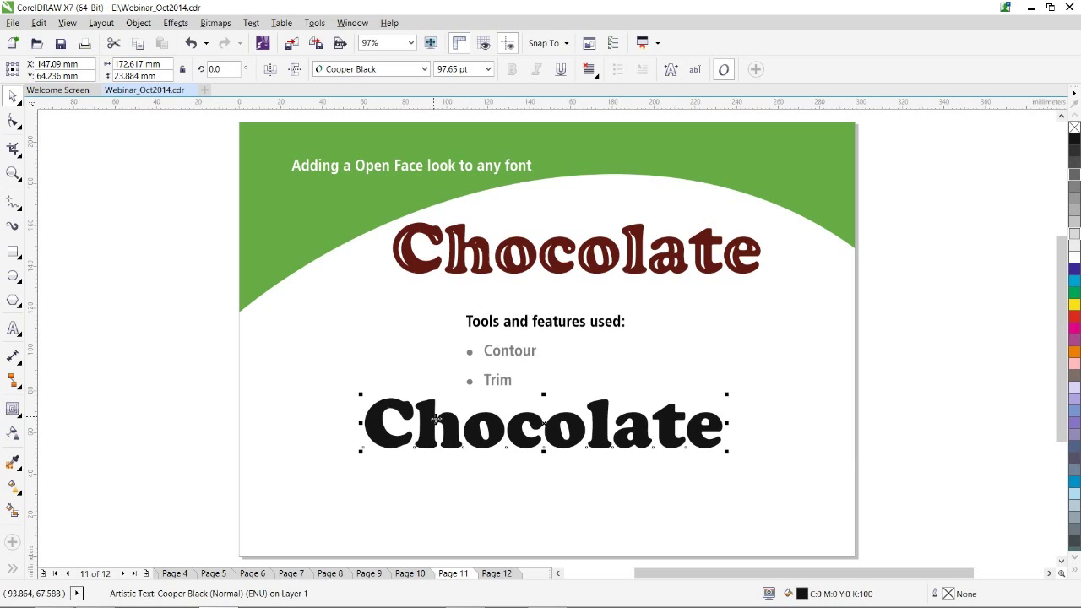
# Add a one-step inside contour of about 2.276 mm to the new "Chocolate" text and set the contour fill to white.
pyautogui.click(13, 173)
pyautogui.moveTo(356, 391); pyautogui.dragTo(758, 474)
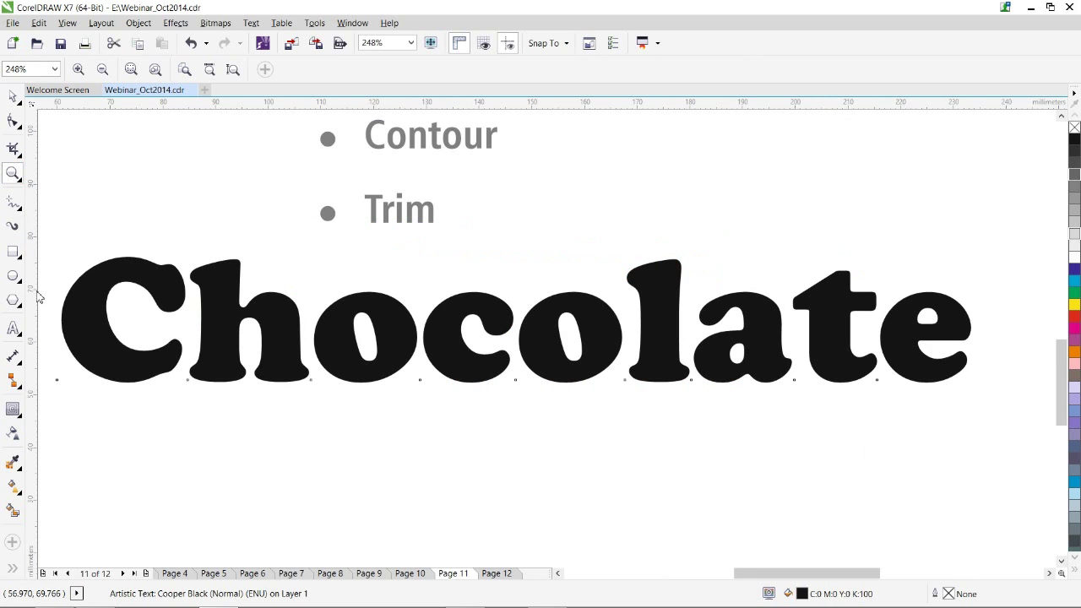
pyautogui.click(12, 410)
pyautogui.click(60, 314)
pyautogui.moveTo(61, 314); pyautogui.dragTo(74, 320)
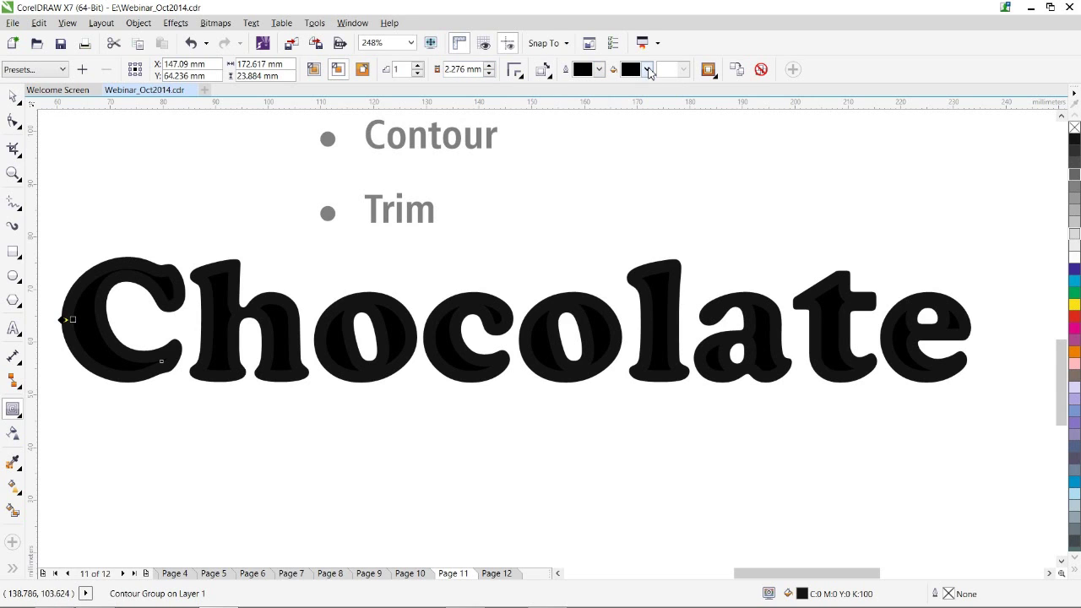
pyautogui.click(647, 70)
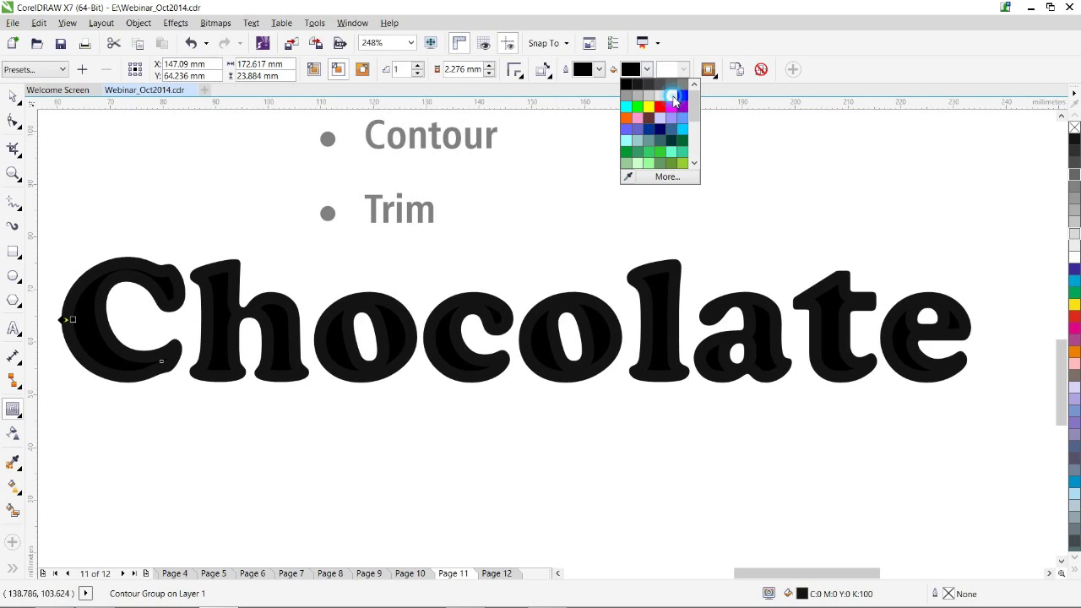
pyautogui.click(673, 97)
# Select the contour group on the lettering and break it apart.
pyautogui.click(13, 95)
pyautogui.click(121, 181)
pyautogui.click(86, 318)
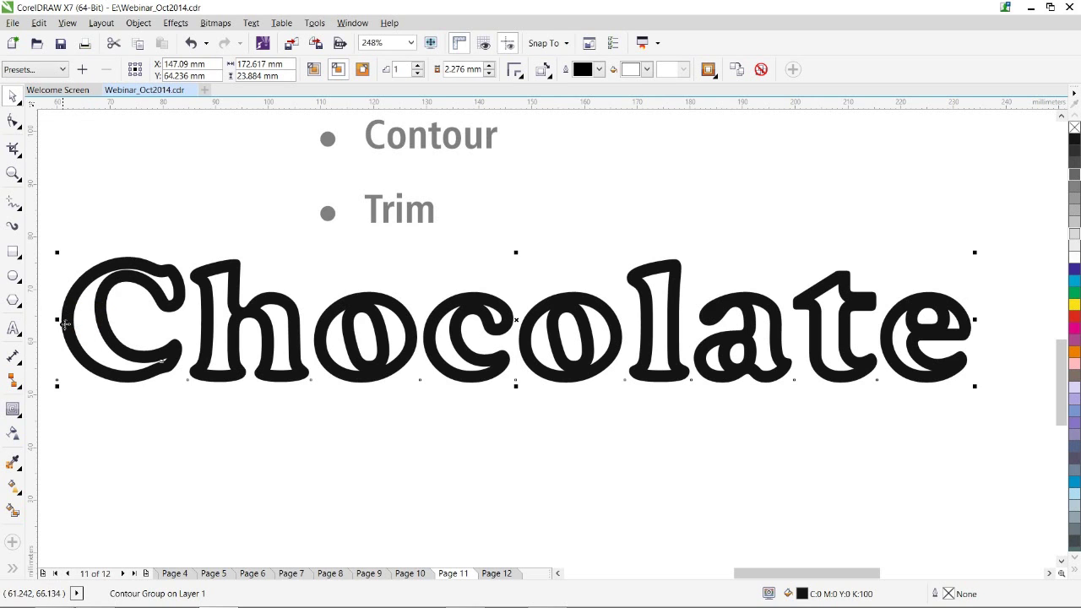
pyautogui.click(97, 249)
pyautogui.click(89, 299)
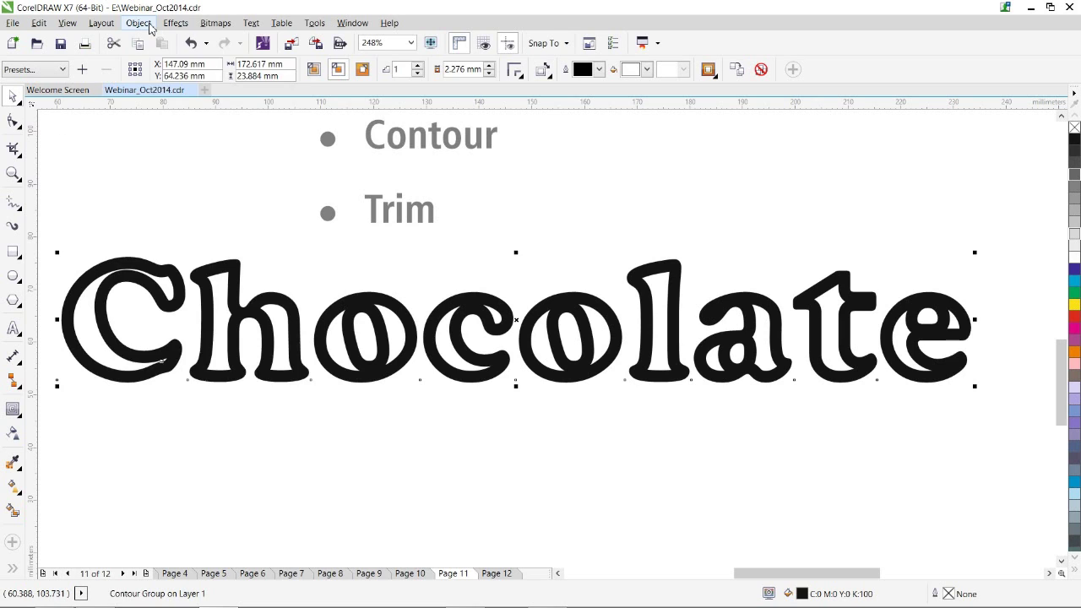
pyautogui.click(148, 25)
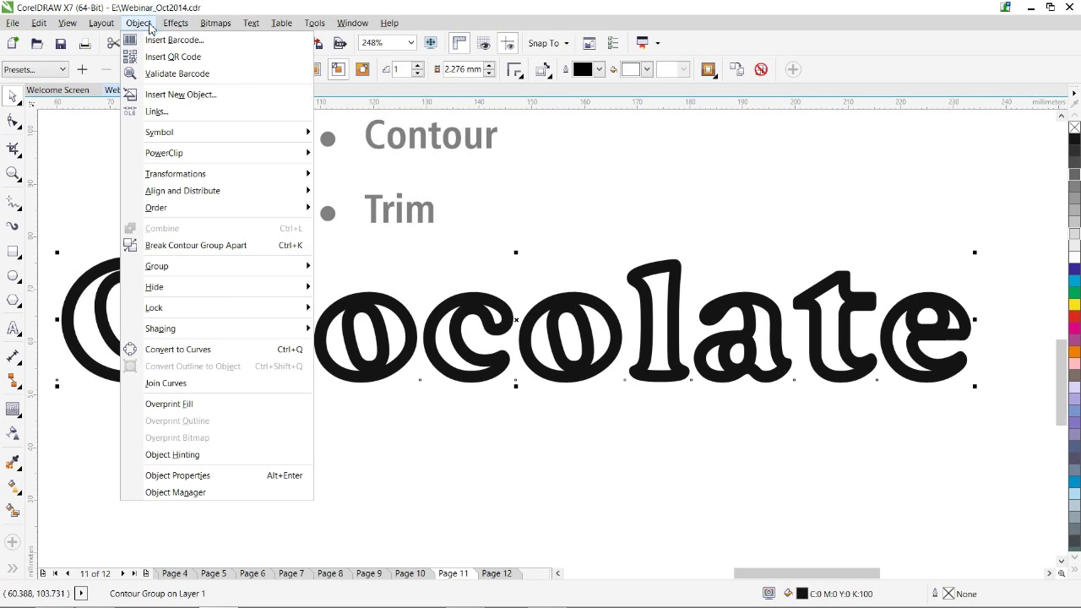
pyautogui.click(201, 245)
# Move the separated white inner lettering off the black text, and undo the move.
pyautogui.click(111, 212)
pyautogui.click(88, 312)
pyautogui.moveTo(87, 313); pyautogui.dragTo(100, 297)
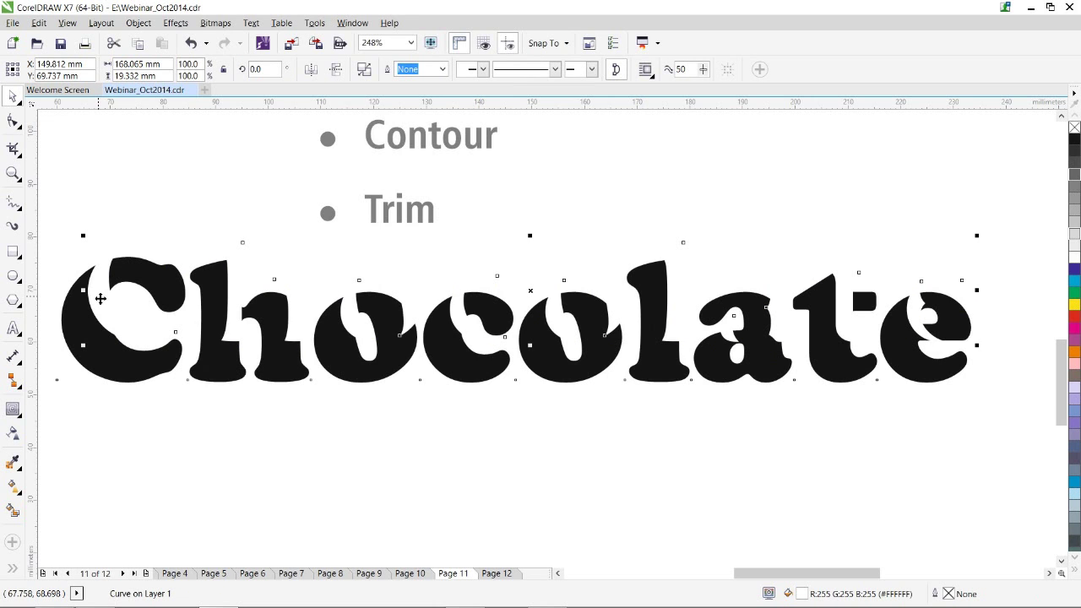
pyautogui.hotkey('ctrl', 'z')
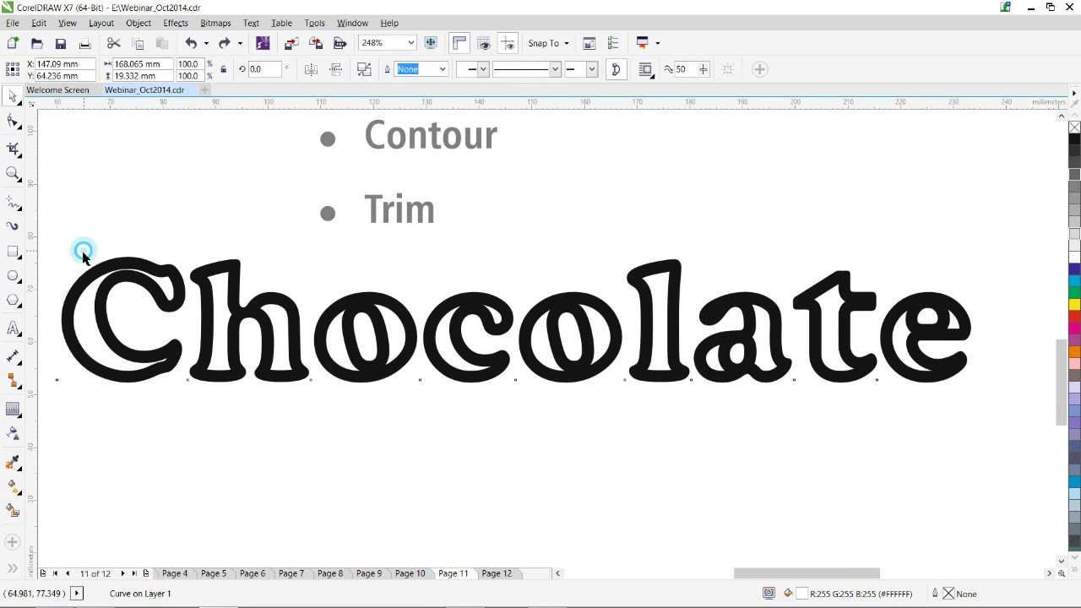
# Duplicate the black "Chocolate" text about 4.3 mm to the right and fill the copy with red.
pyautogui.click(83, 251)
pyautogui.click(81, 284)
pyautogui.moveTo(82, 282); pyautogui.dragTo(82, 282)
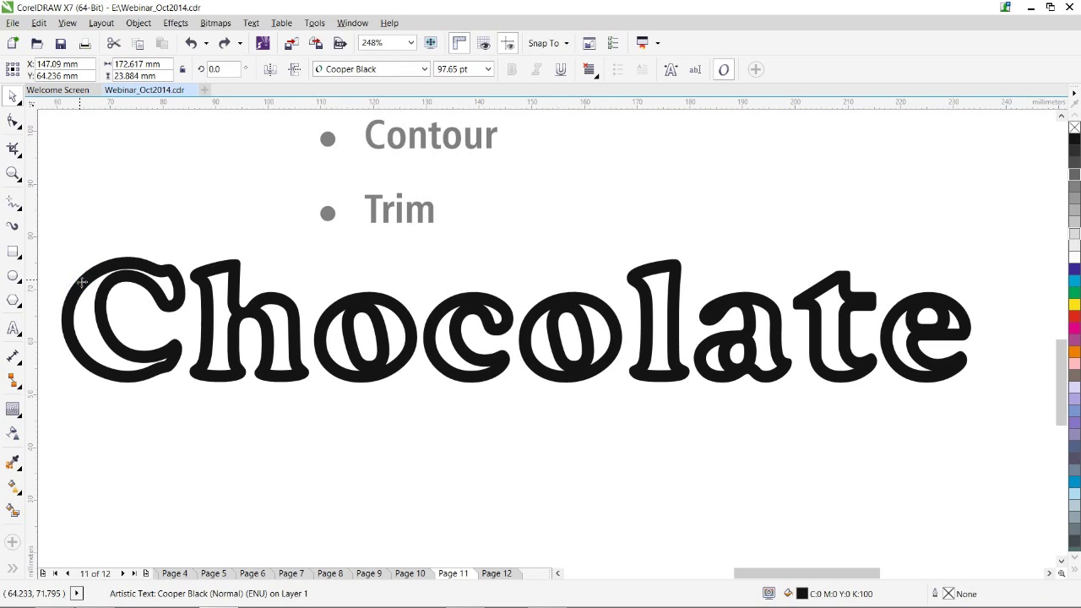
pyautogui.moveTo(82, 283); pyautogui.dragTo(102, 282)
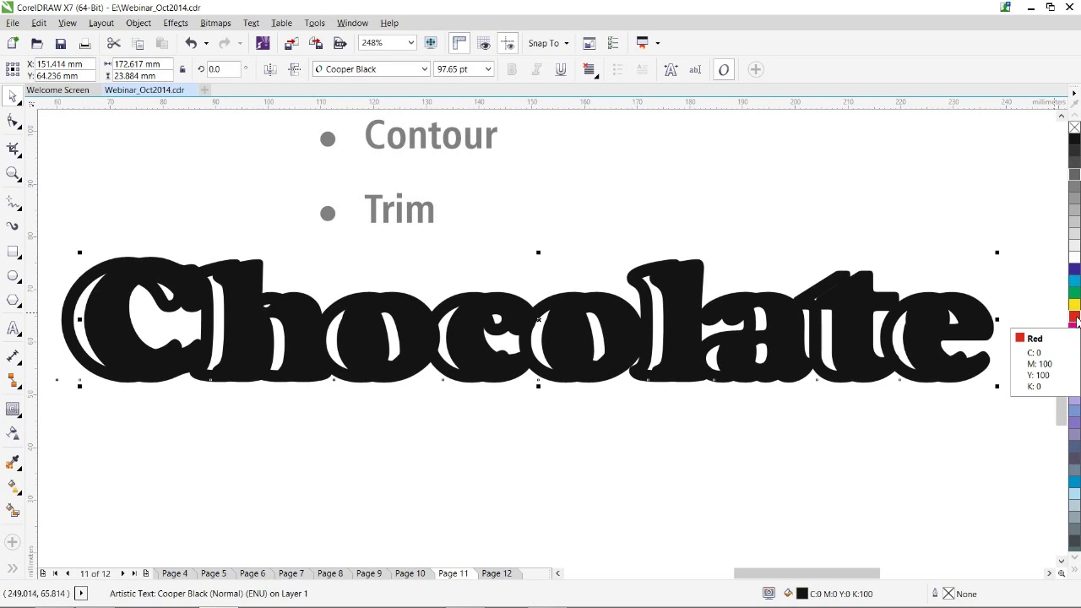
pyautogui.click(1076, 318)
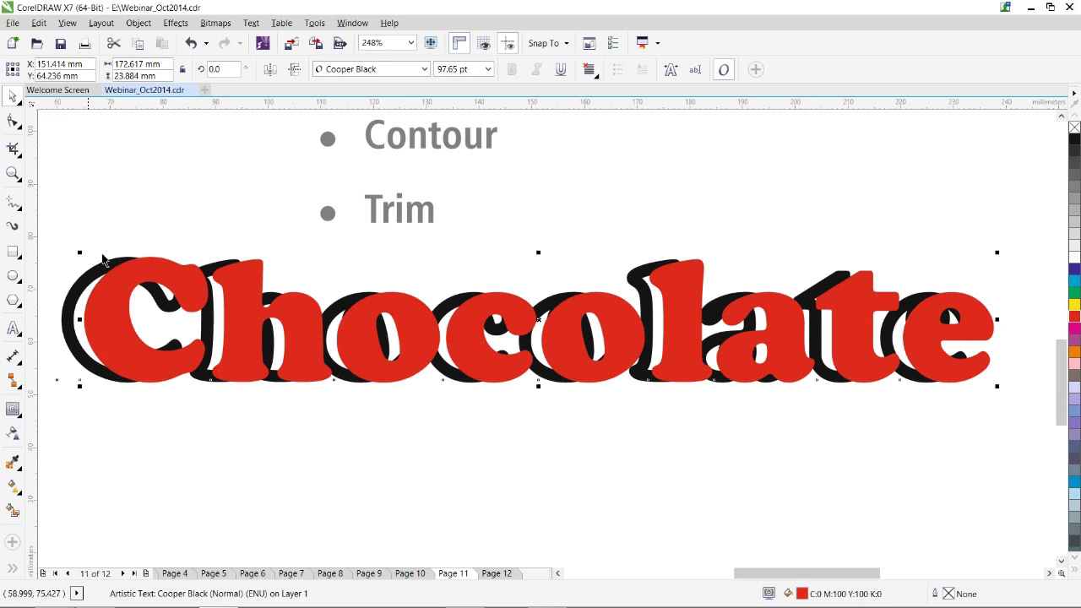
# Shift the red "Chocolate" copy slightly left so its X position is about 150.88 mm.
pyautogui.click(137, 234)
pyautogui.click(94, 277)
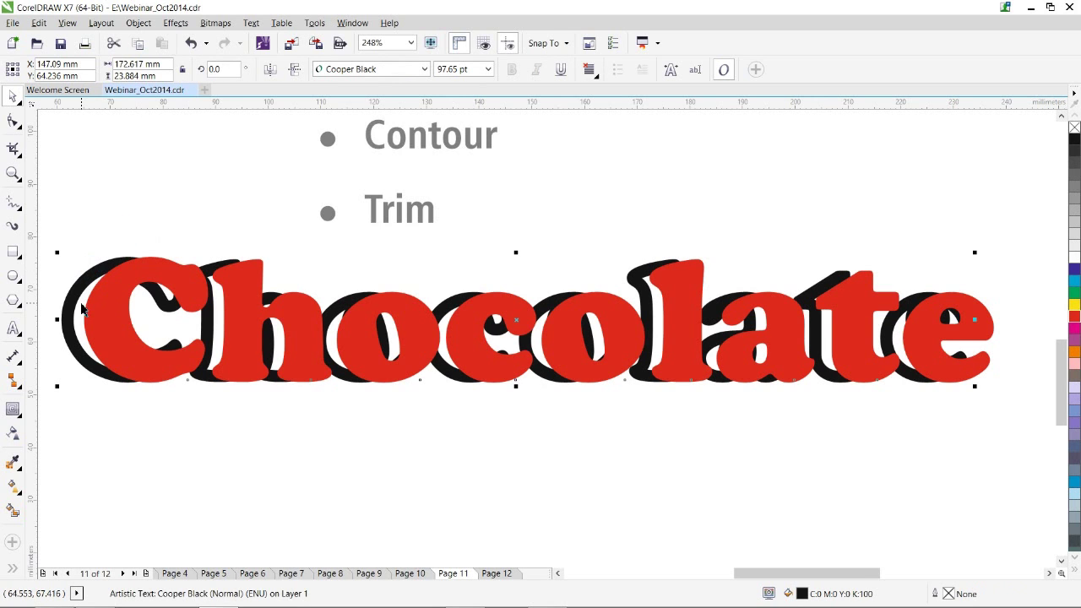
pyautogui.click(83, 307)
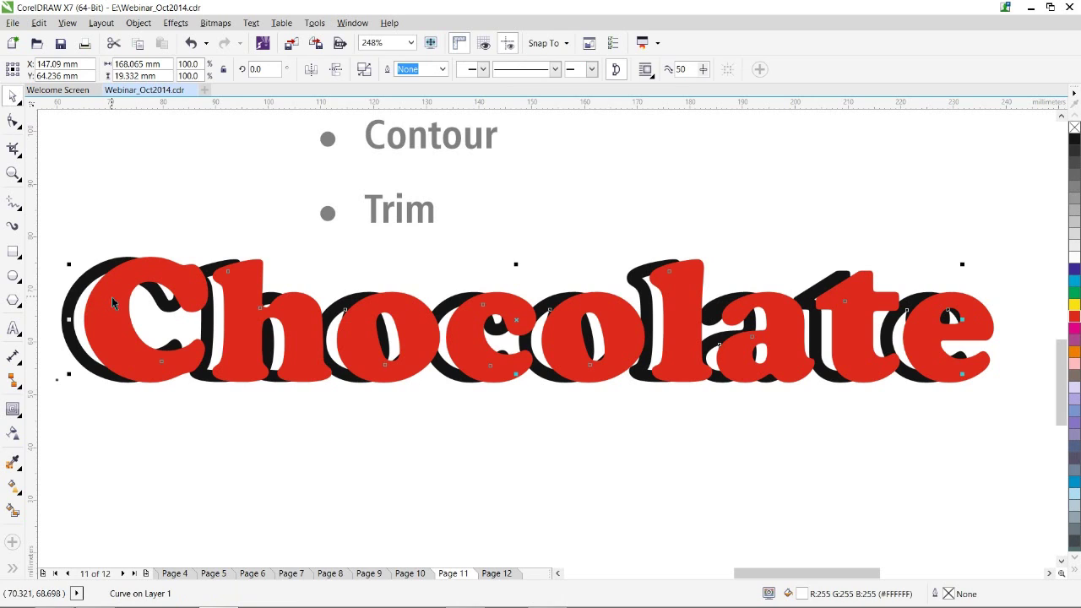
pyautogui.click(111, 296)
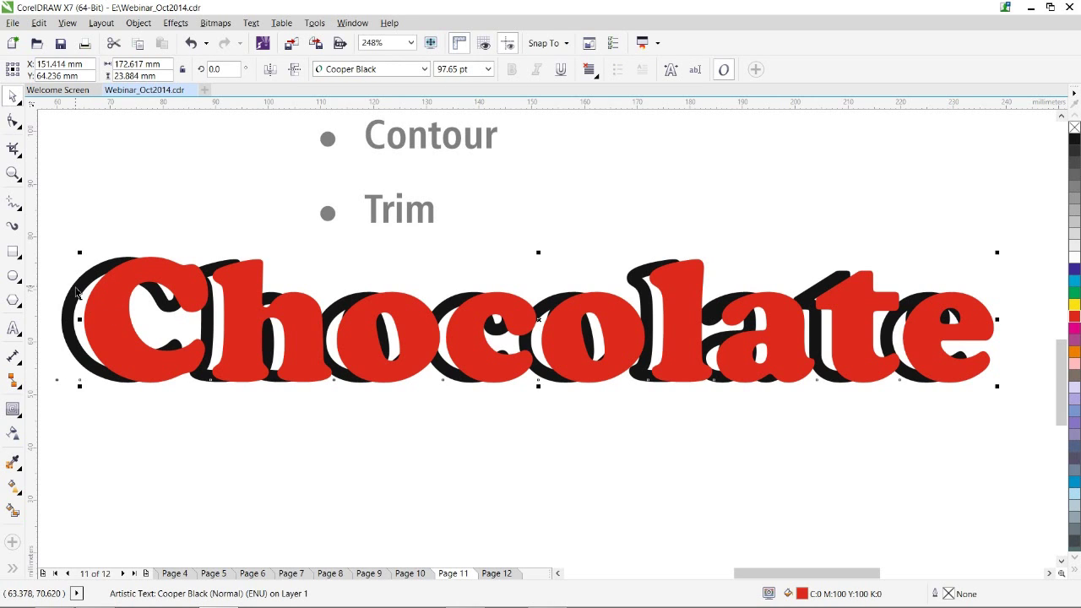
pyautogui.moveTo(107, 322); pyautogui.dragTo(105, 322)
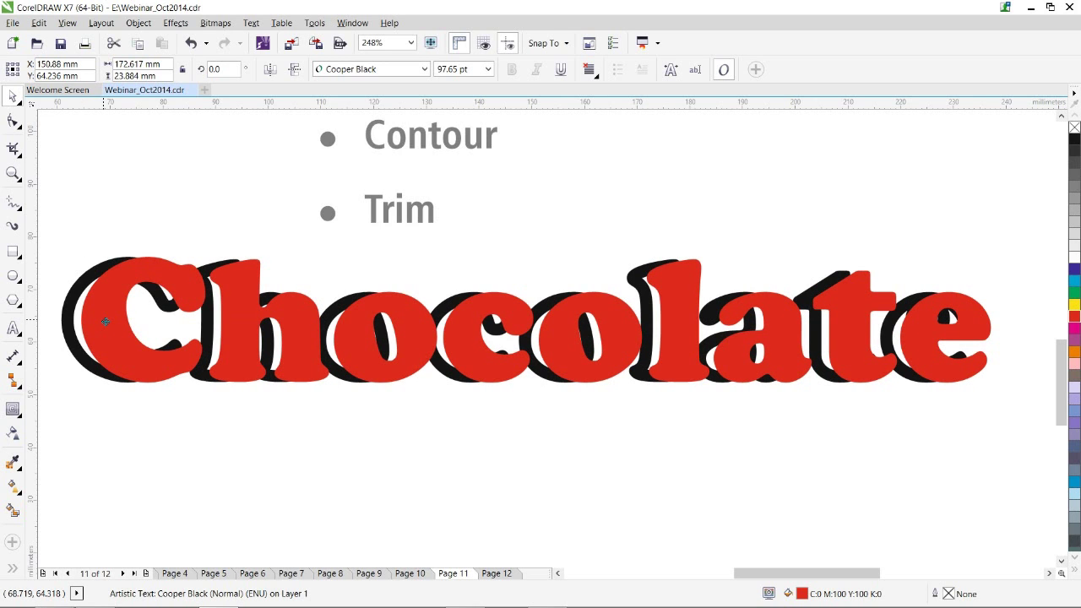
# Trim the white inner lettering with the red "Chocolate" copy, and delete the red copy.
pyautogui.click(163, 220)
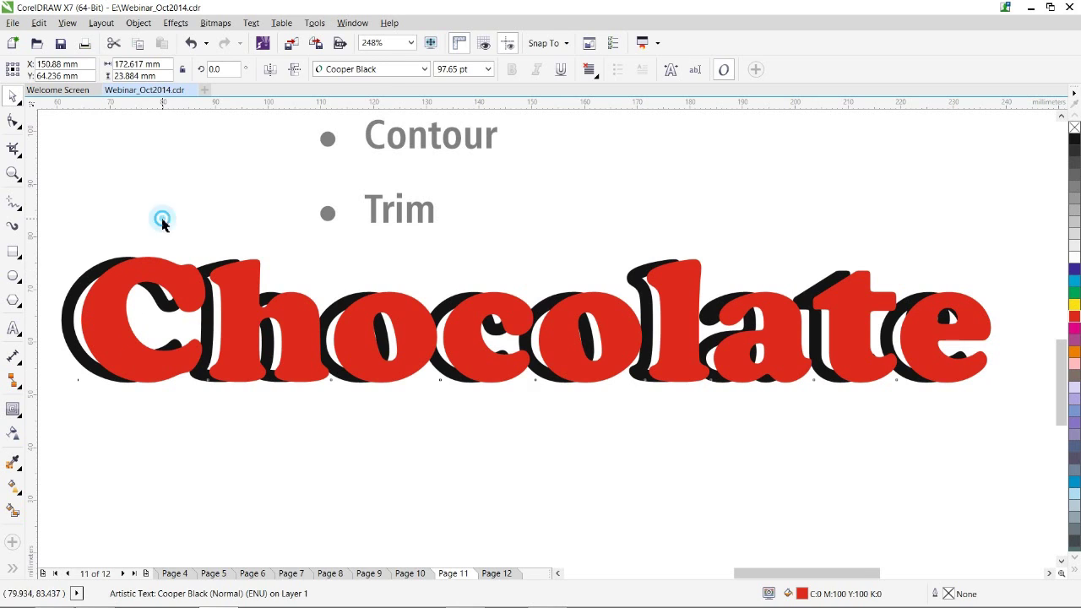
pyautogui.click(150, 276)
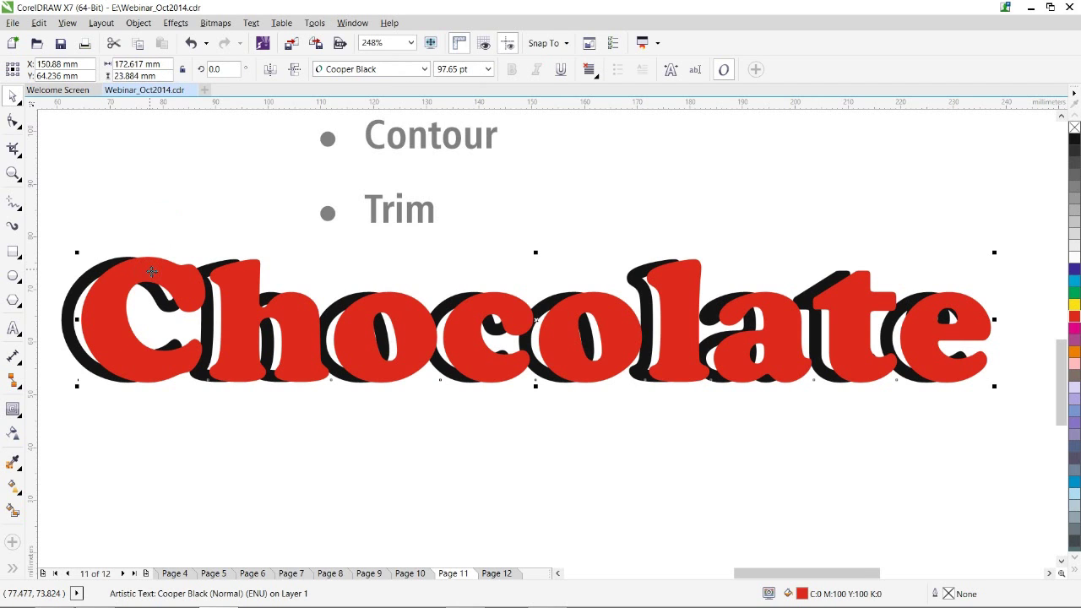
pyautogui.keyDown('shift'); pyautogui.click(78, 338); pyautogui.keyUp('shift')
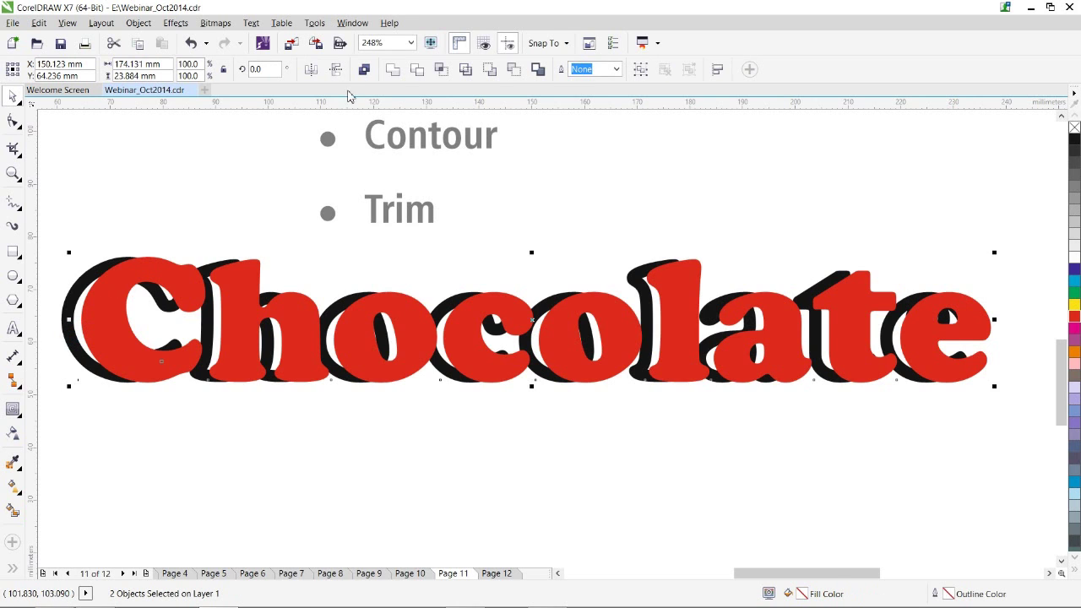
pyautogui.click(419, 72)
pyautogui.click(126, 171)
pyautogui.click(143, 270)
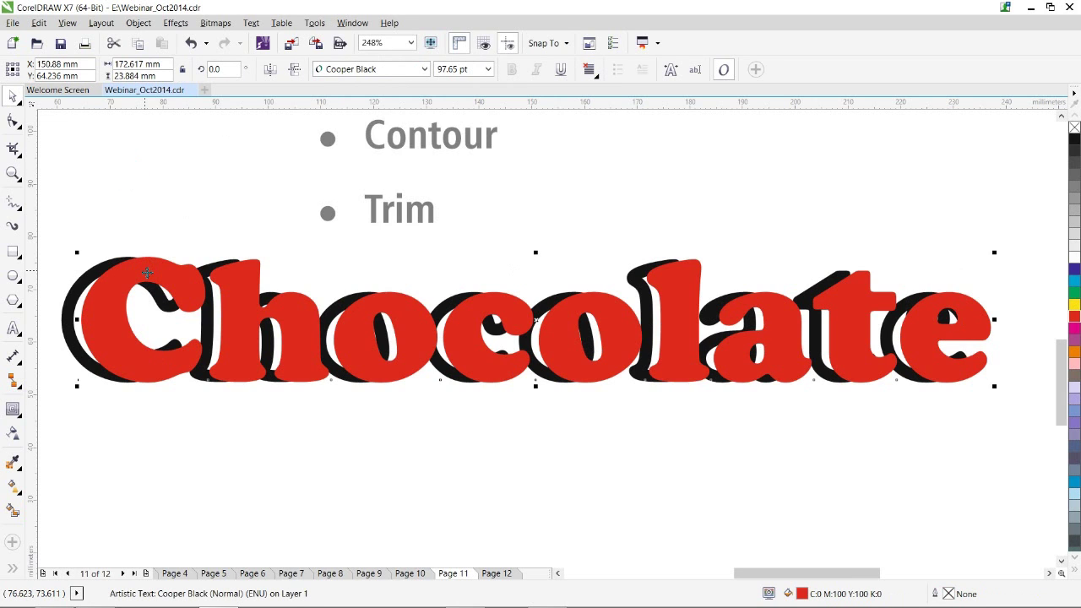
pyautogui.press('Delete')
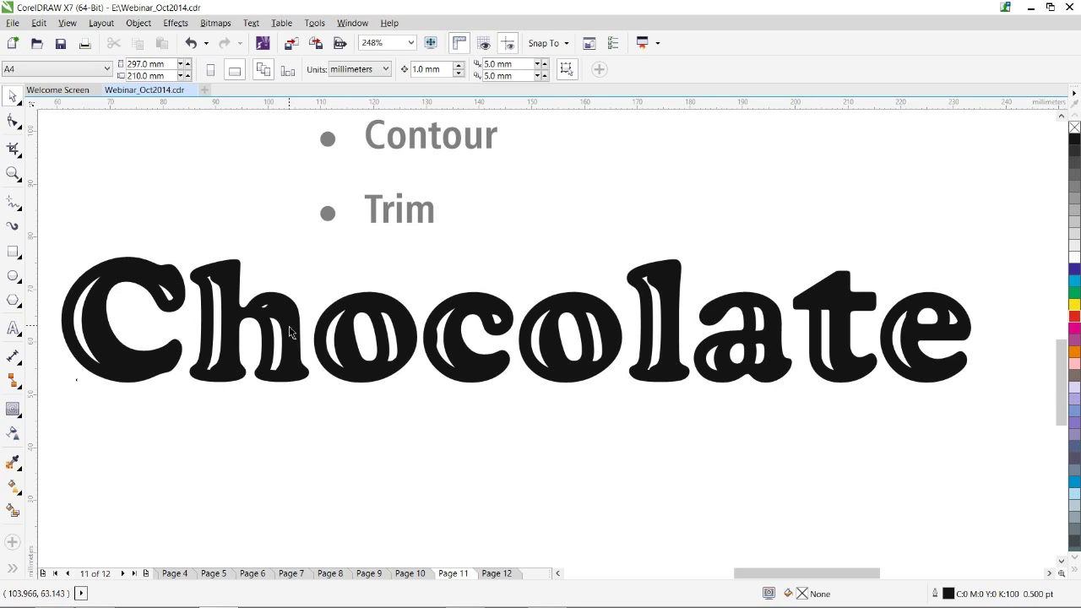
# Go to page 12 and bring the duck and baseball player artwork into view.
pyautogui.scroll(-1, 578, 490)
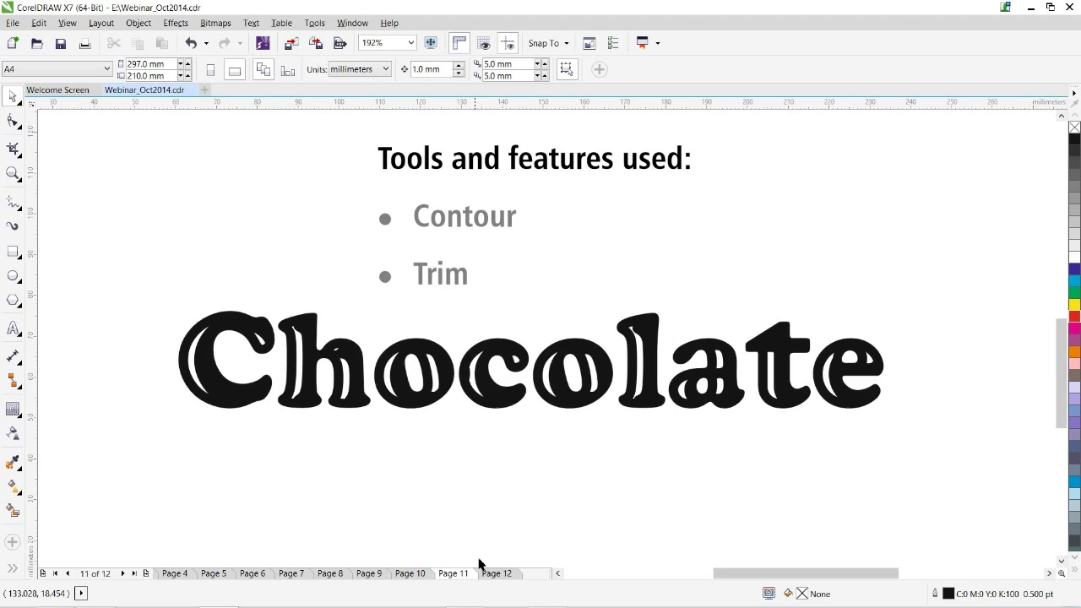
pyautogui.click(495, 573)
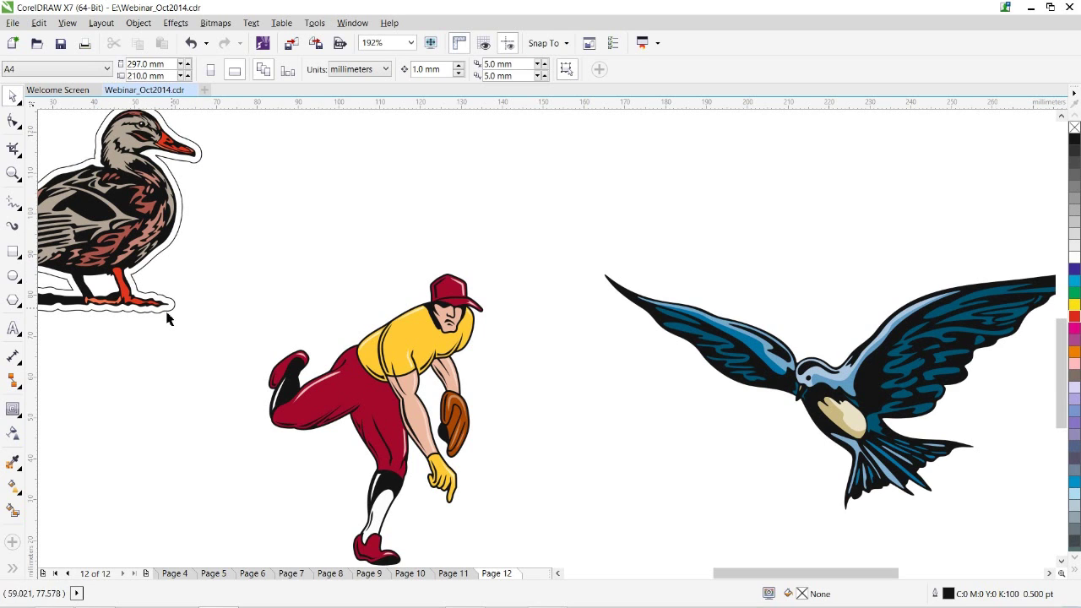
pyautogui.click(557, 573)
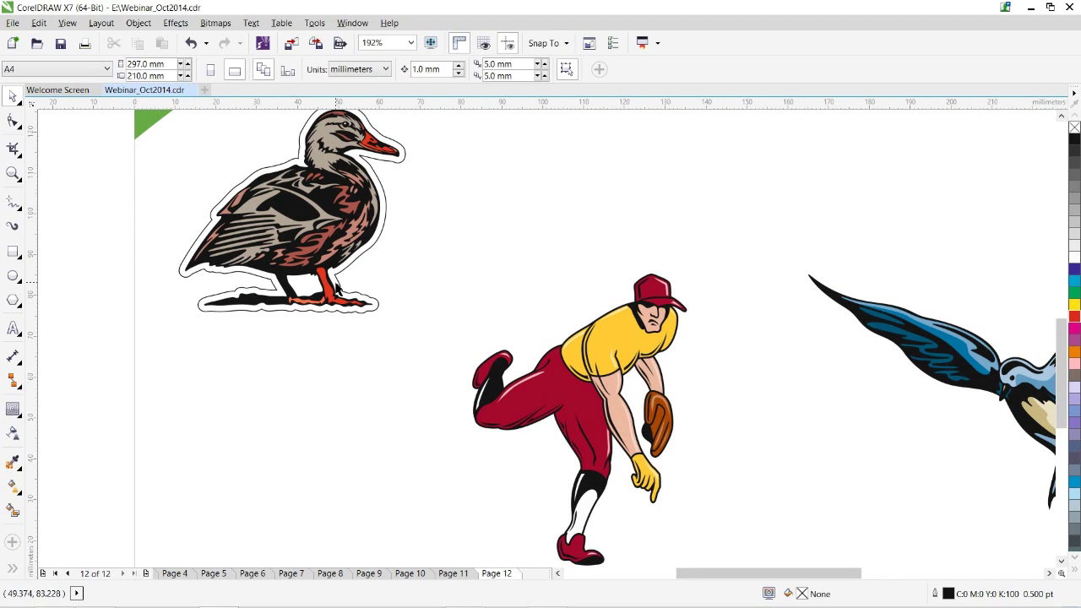
# Move the baseball player's yellow shirt group out of place, and undo the move.
pyautogui.click(617, 338)
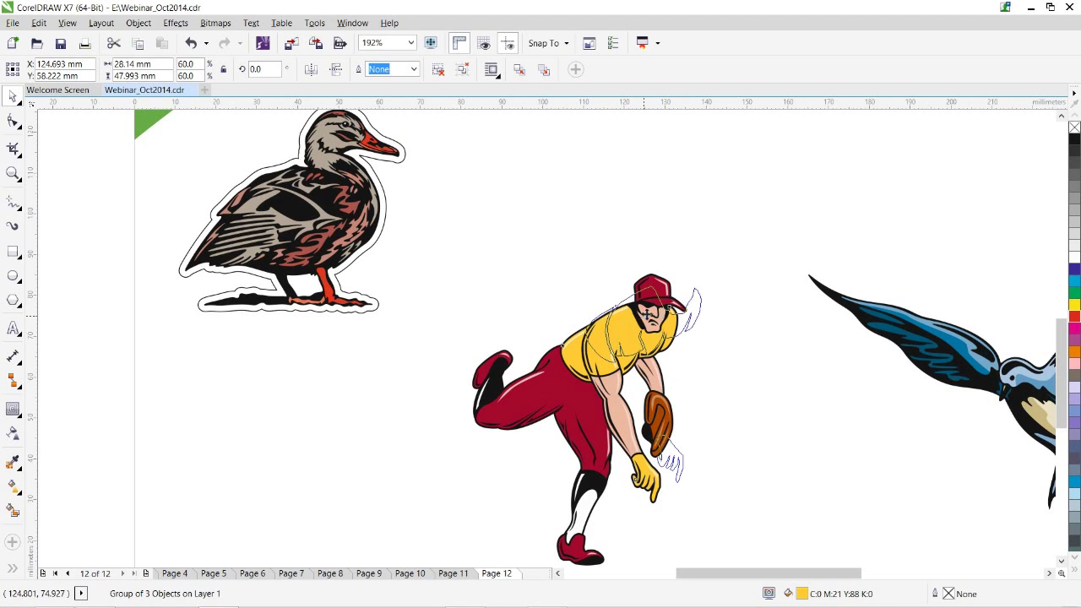
pyautogui.moveTo(591, 474)
pyautogui.mouseDown()
pyautogui.moveTo(615, 486)
pyautogui.moveTo(578, 499)
pyautogui.moveTo(594, 490)
pyautogui.mouseUp()
pyautogui.click(591, 483)
pyautogui.moveTo(445, 227); pyautogui.dragTo(514, 385)
pyautogui.hotkey('ctrl', 'z')
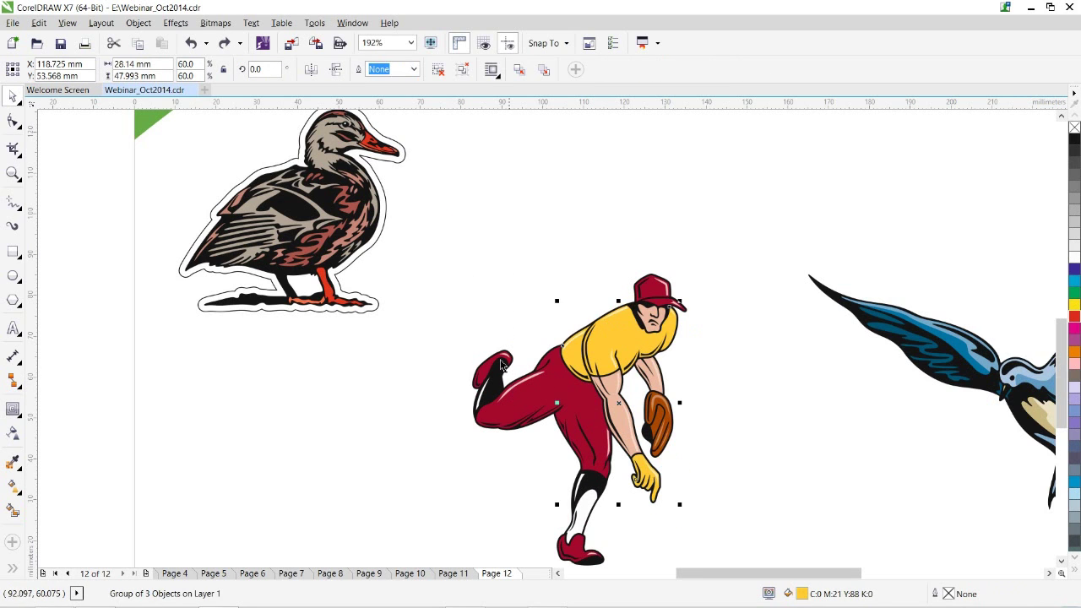
# Create a Boundary curve around all of the baseball player's parts, then move it aside as a test and undo that move.
pyautogui.moveTo(434, 246); pyautogui.dragTo(743, 547)
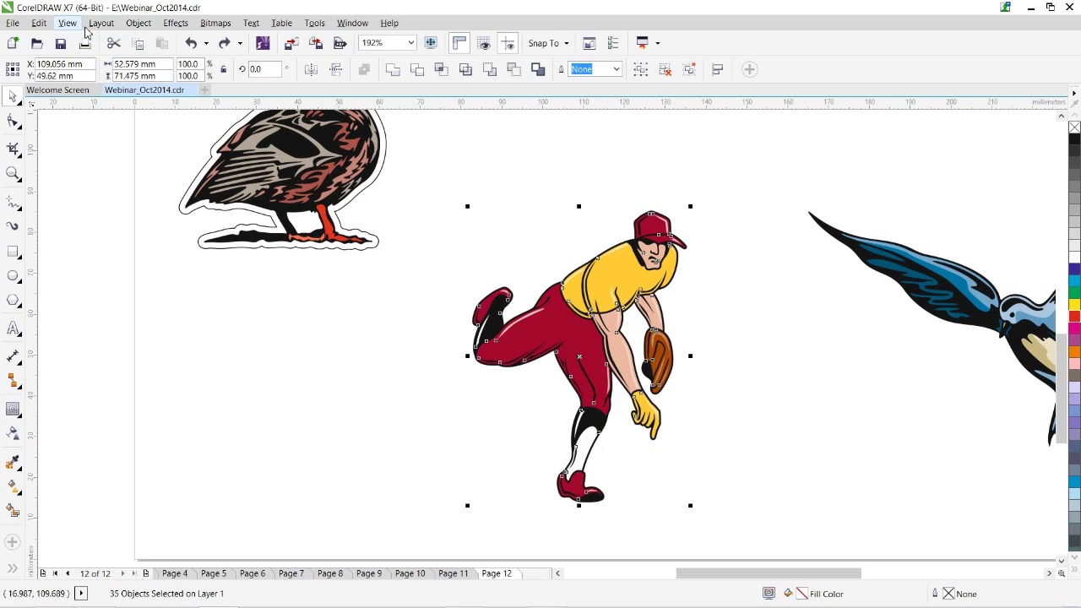
pyautogui.click(138, 24)
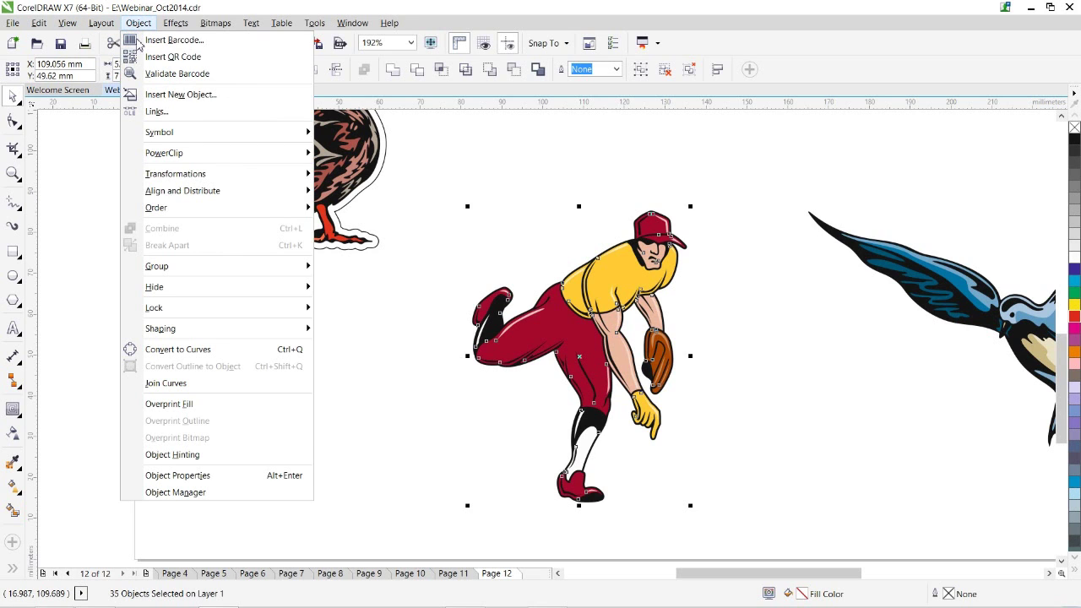
pyautogui.moveTo(196, 334)
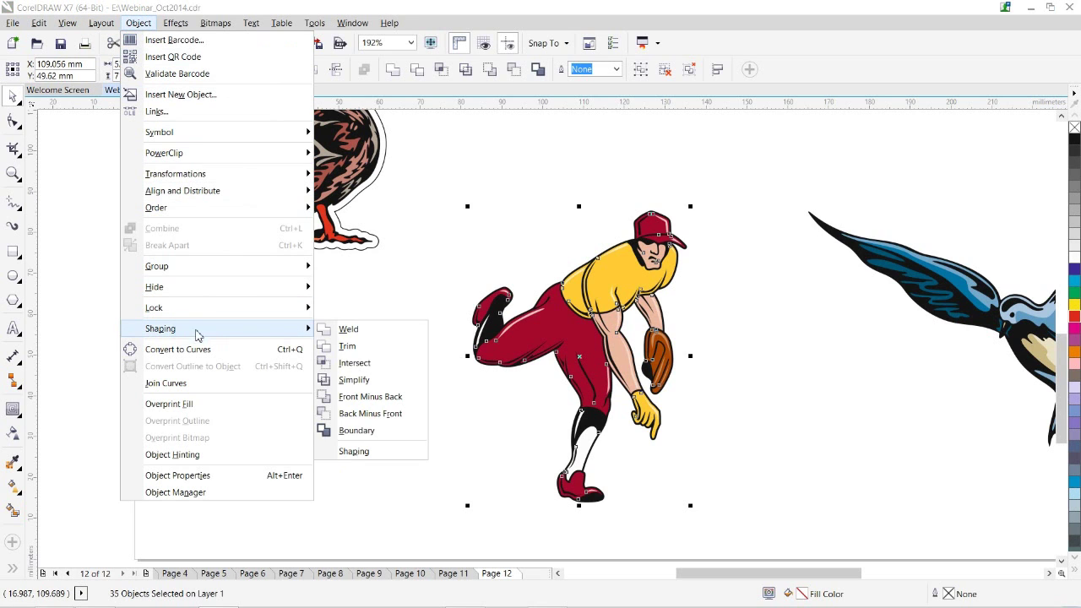
pyautogui.click(356, 431)
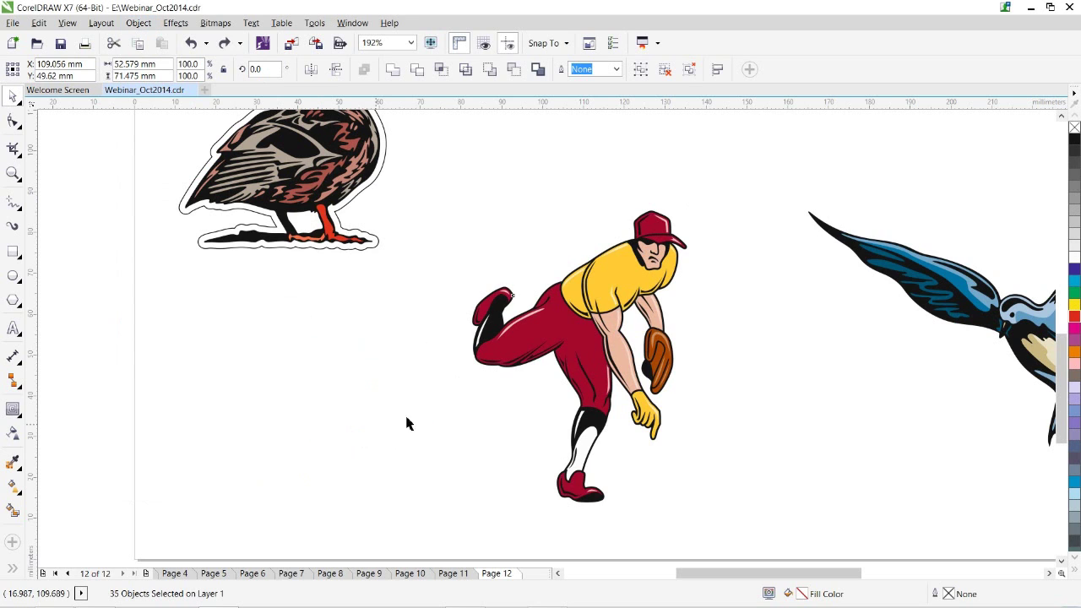
pyautogui.moveTo(581, 355); pyautogui.dragTo(354, 409)
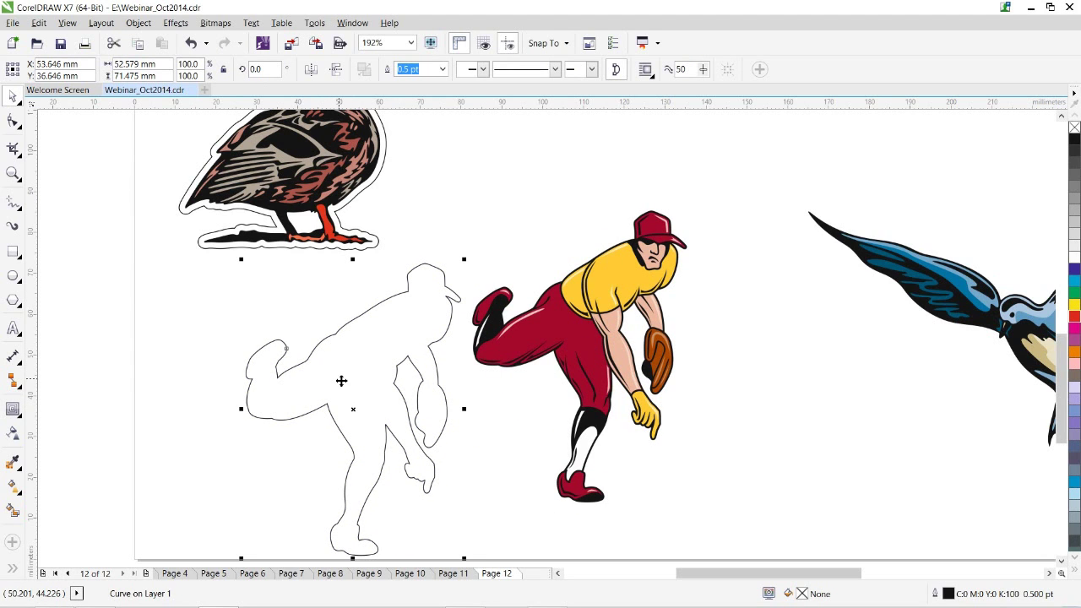
pyautogui.hotkey('ctrl', 'z')
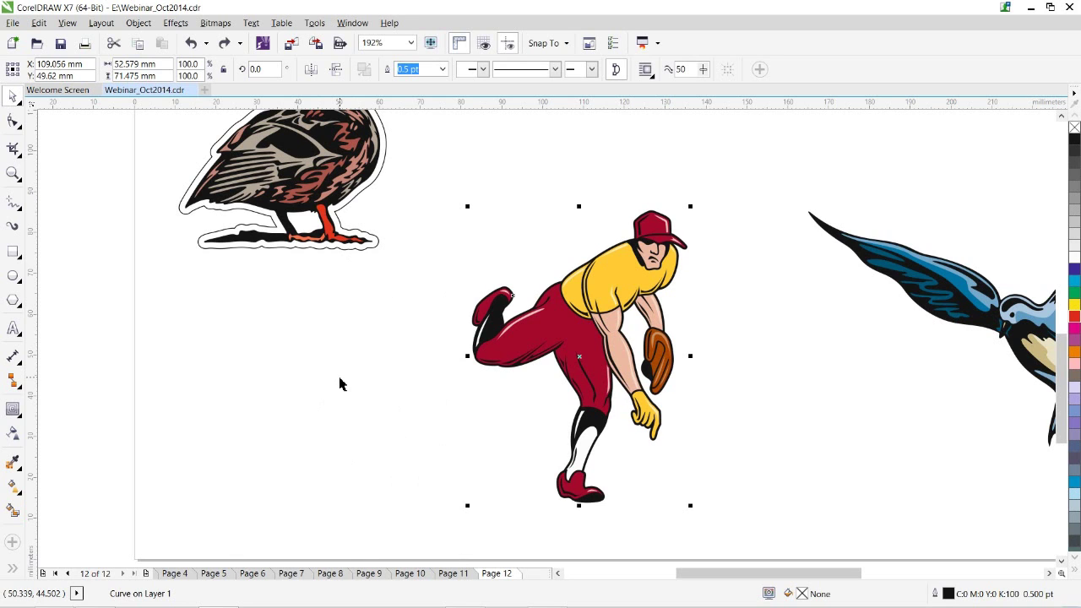
# Add a one-step outside contour to the player's boundary curve and set the contour offset to 1.5 mm.
pyautogui.click(13, 409)
pyautogui.moveTo(580, 270); pyautogui.dragTo(559, 212)
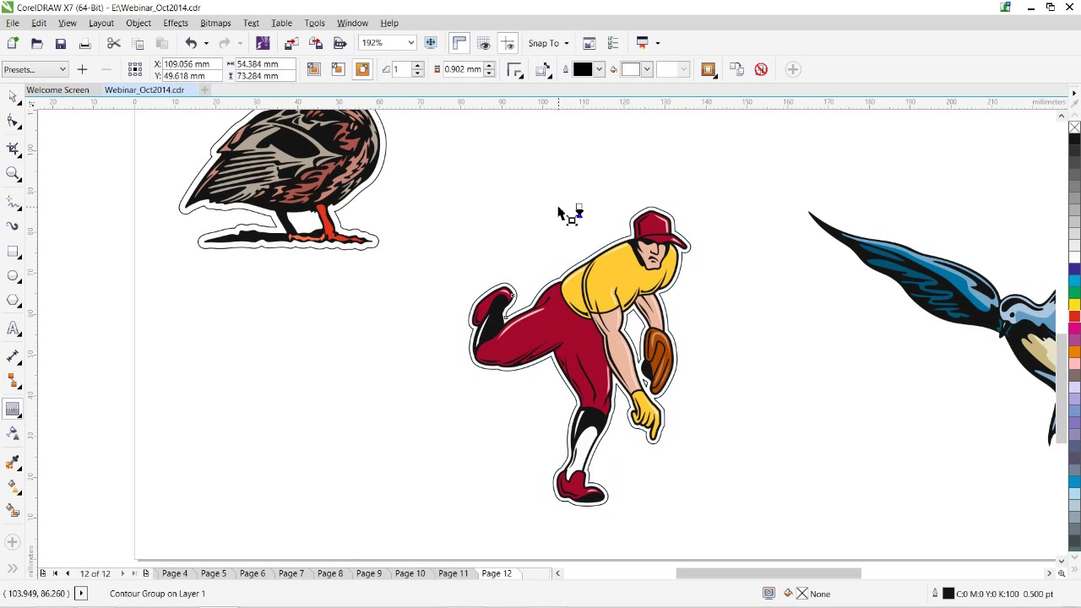
pyautogui.click(467, 68)
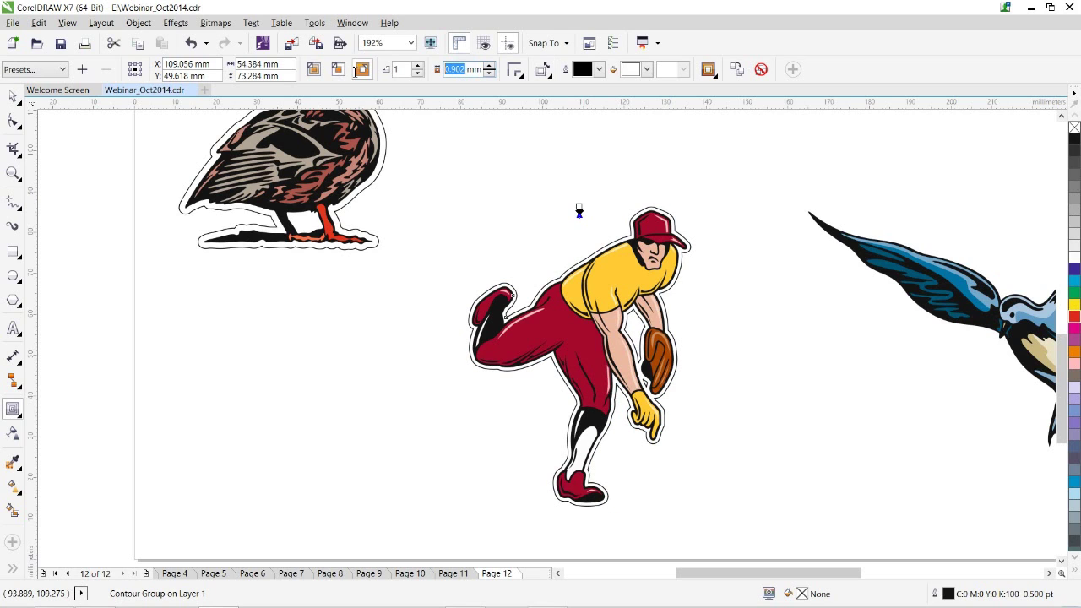
pyautogui.write('1')
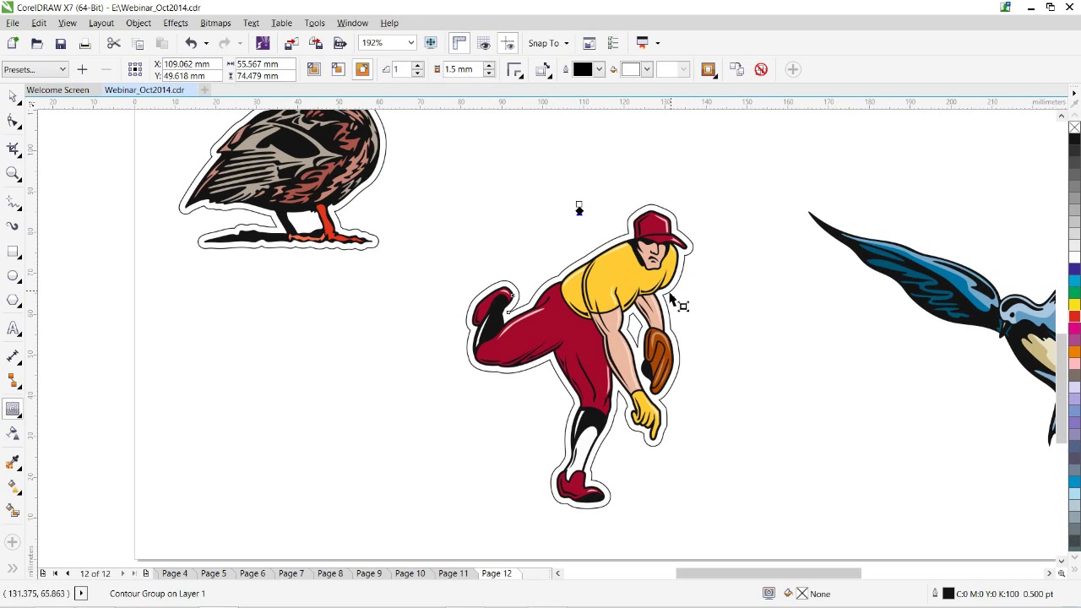
pyautogui.moveTo(670, 425)
pyautogui.mouseDown()
pyautogui.moveTo(664, 444)
pyautogui.moveTo(663, 430)
pyautogui.mouseUp()
pyautogui.hotkey('ctrl', 'z')
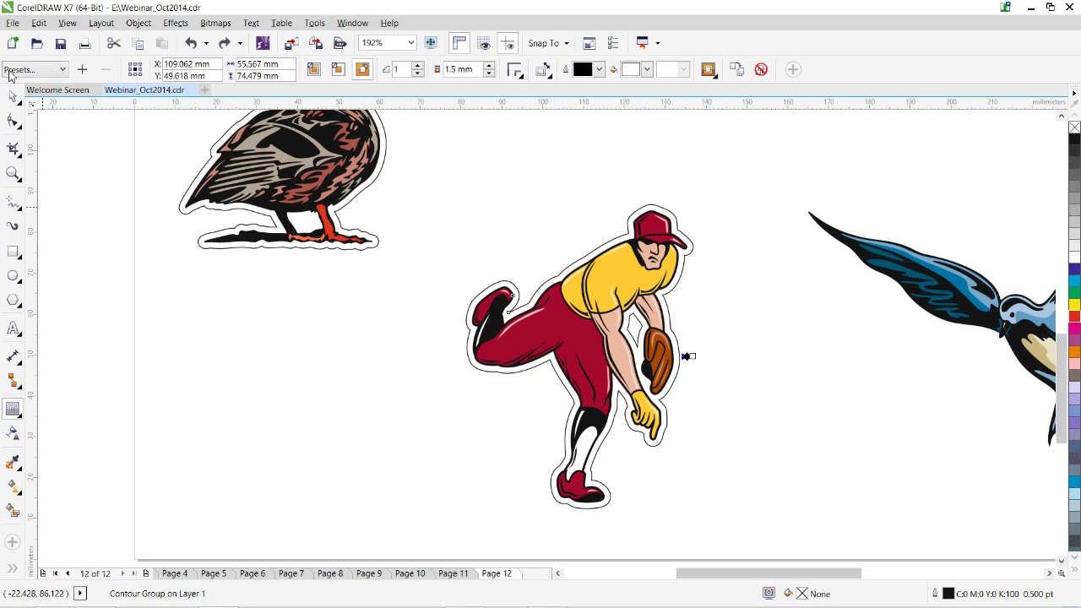
# Move the contour group off the baseball player as a test, and undo the move.
pyautogui.click(13, 97)
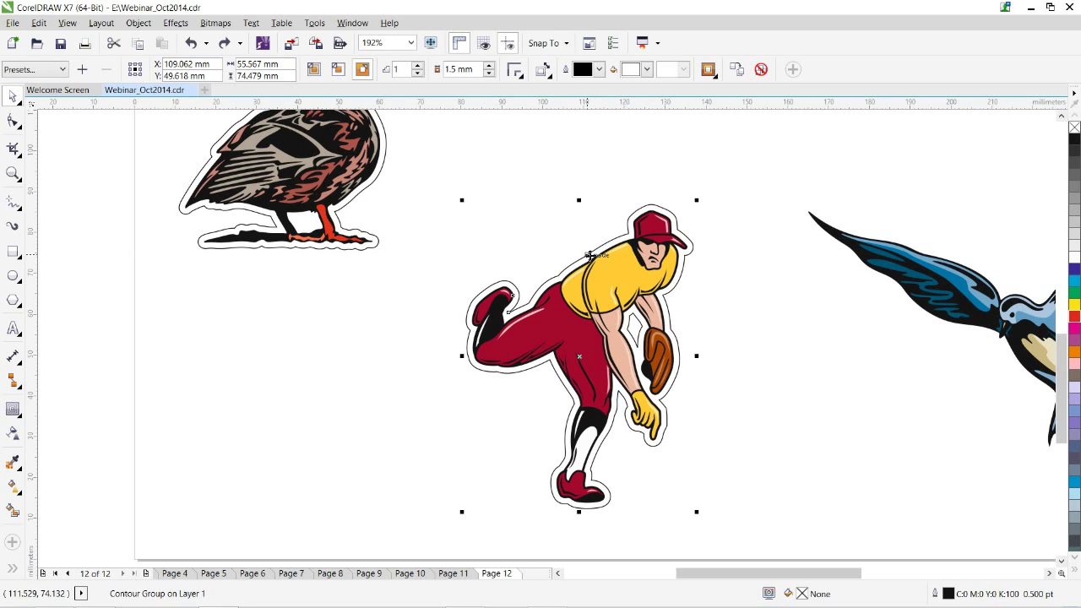
pyautogui.moveTo(589, 255); pyautogui.dragTo(339, 352)
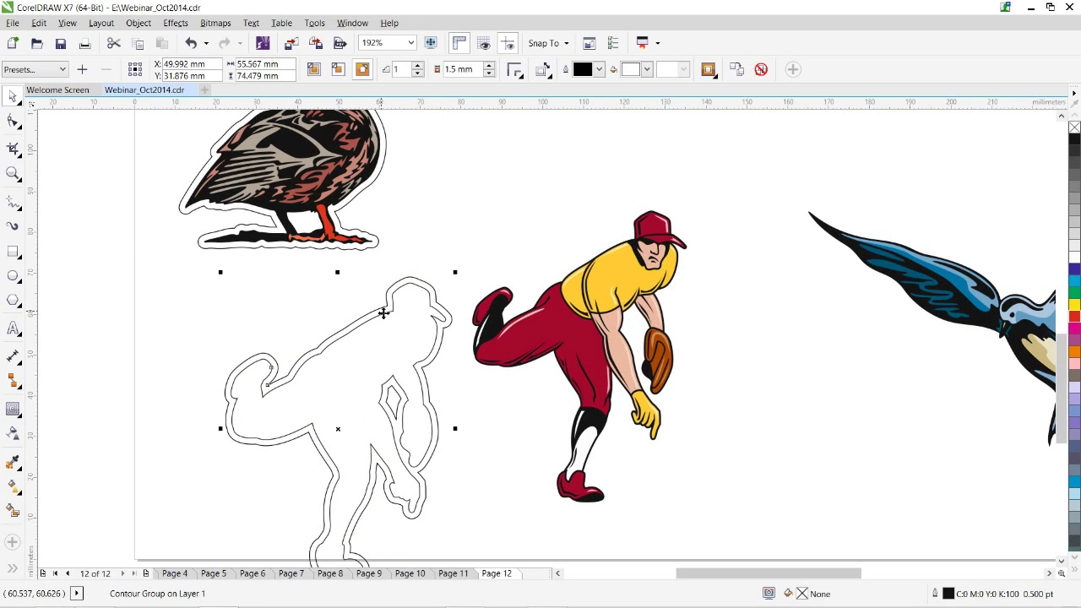
pyautogui.hotkey('ctrl', 'z')
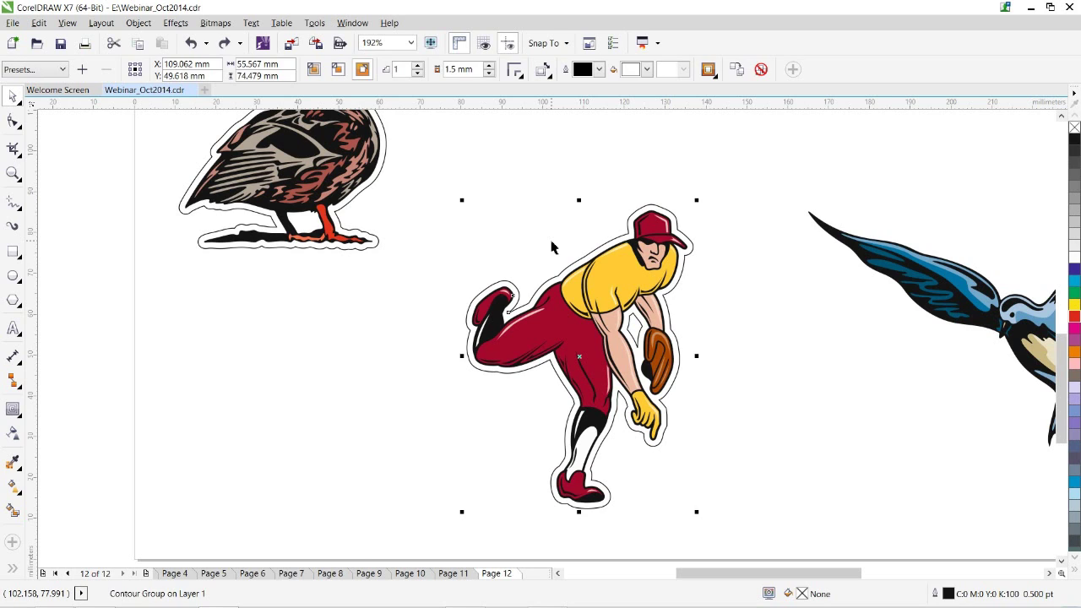
# Break the contour group apart and delete the inner boundary curve, keeping only the offset outline around the baseball player.
pyautogui.hotkey('ctrl', 'k')
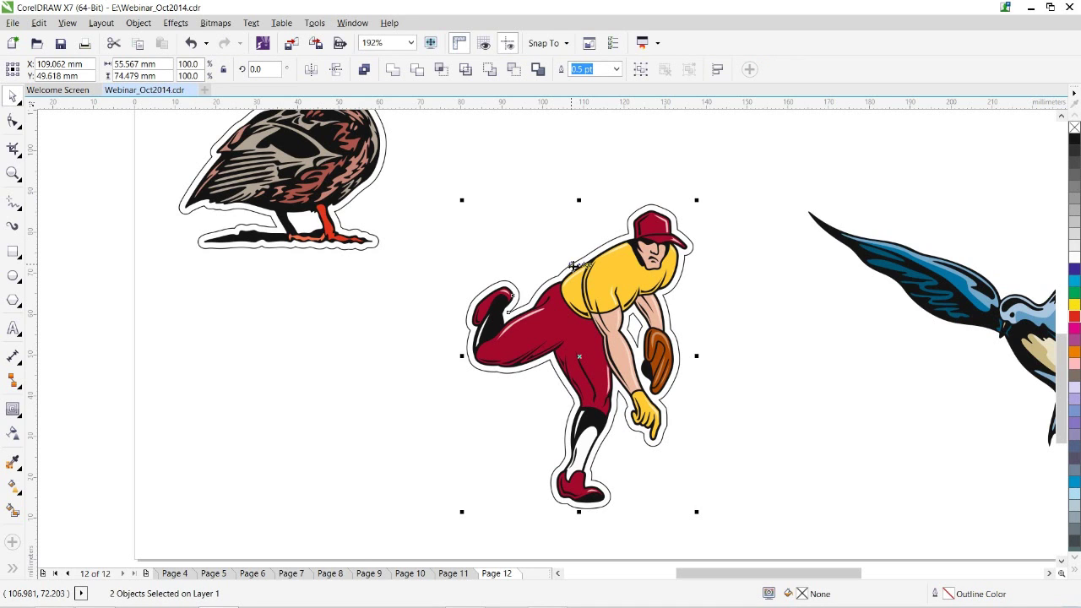
pyautogui.click(575, 265)
pyautogui.moveTo(580, 356); pyautogui.dragTo(272, 439)
pyautogui.press('Delete')
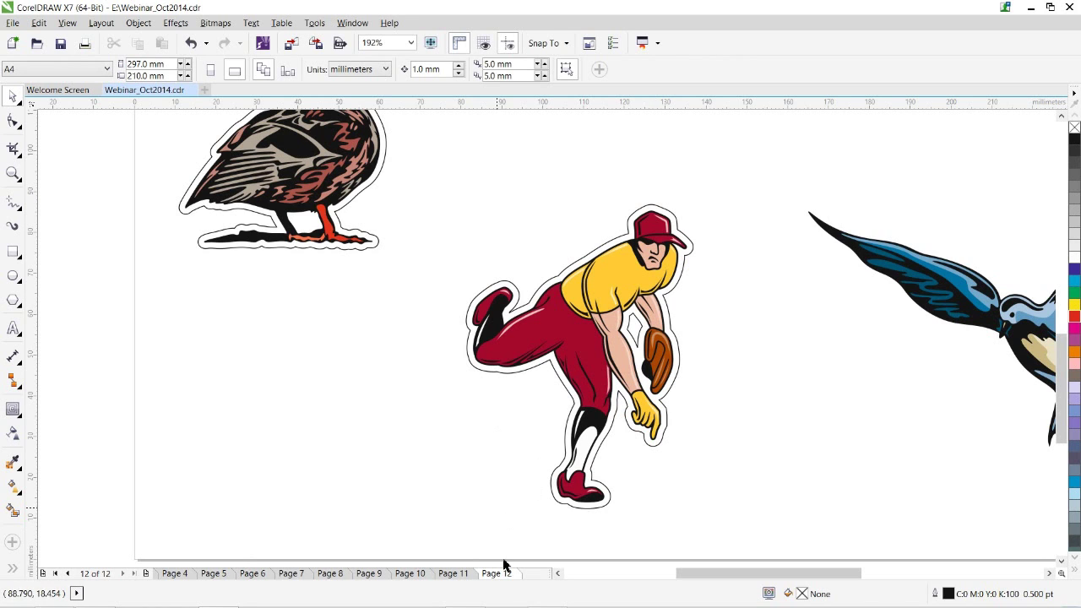
pyautogui.moveTo(547, 597)
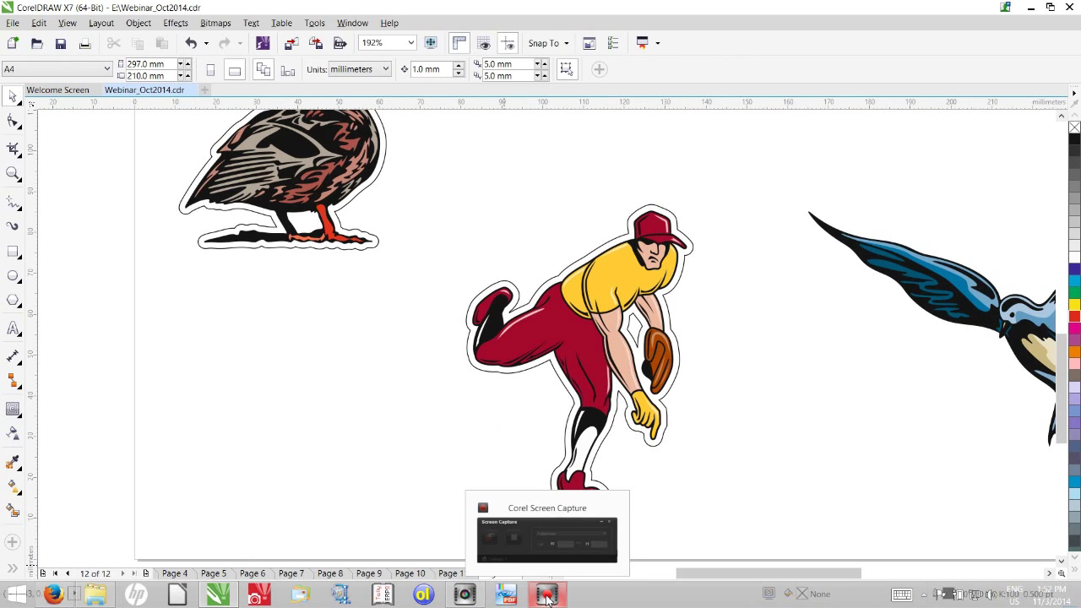